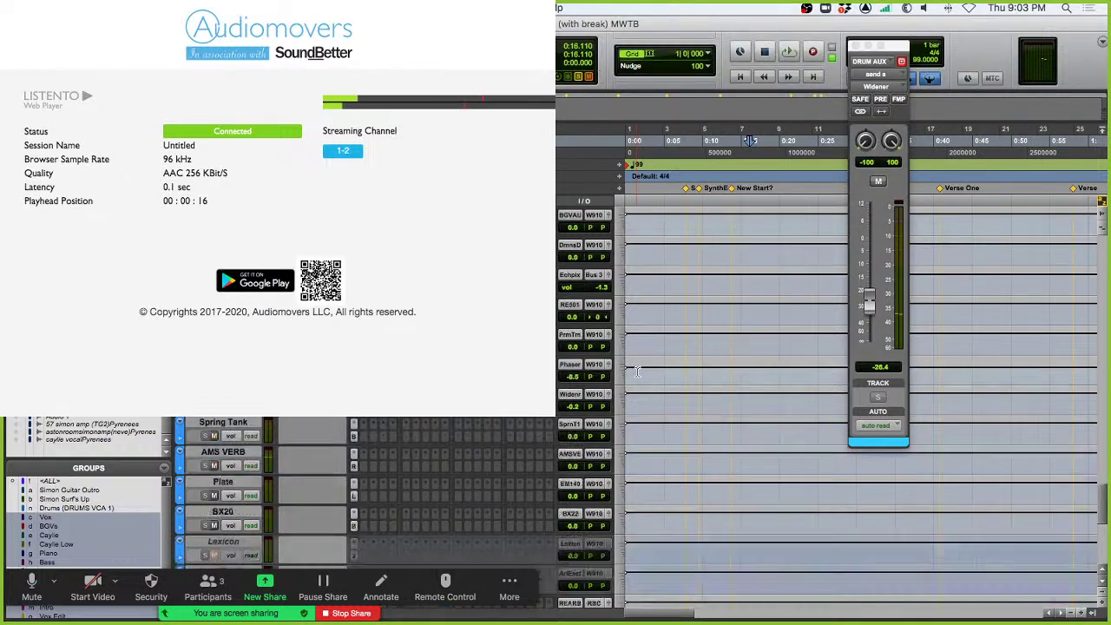
Audition the drum tracks from about 0:20, stop playback and close the DRUM AUX send window.
scroll(637, 372, up, 10)
scroll(638, 372, up, 2)
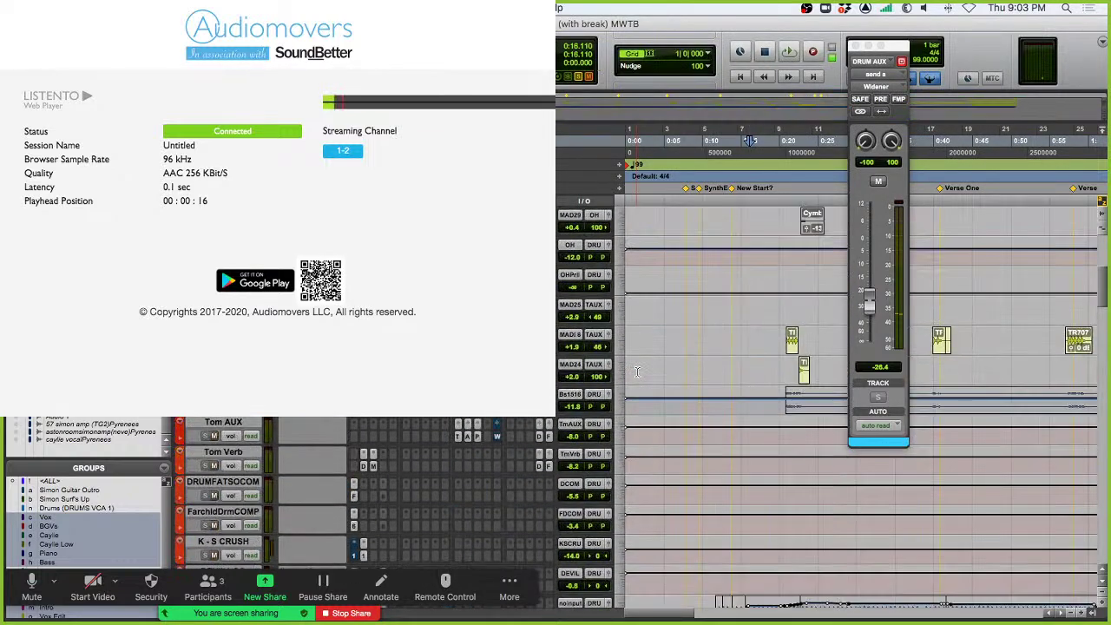
scroll(637, 372, up, 6)
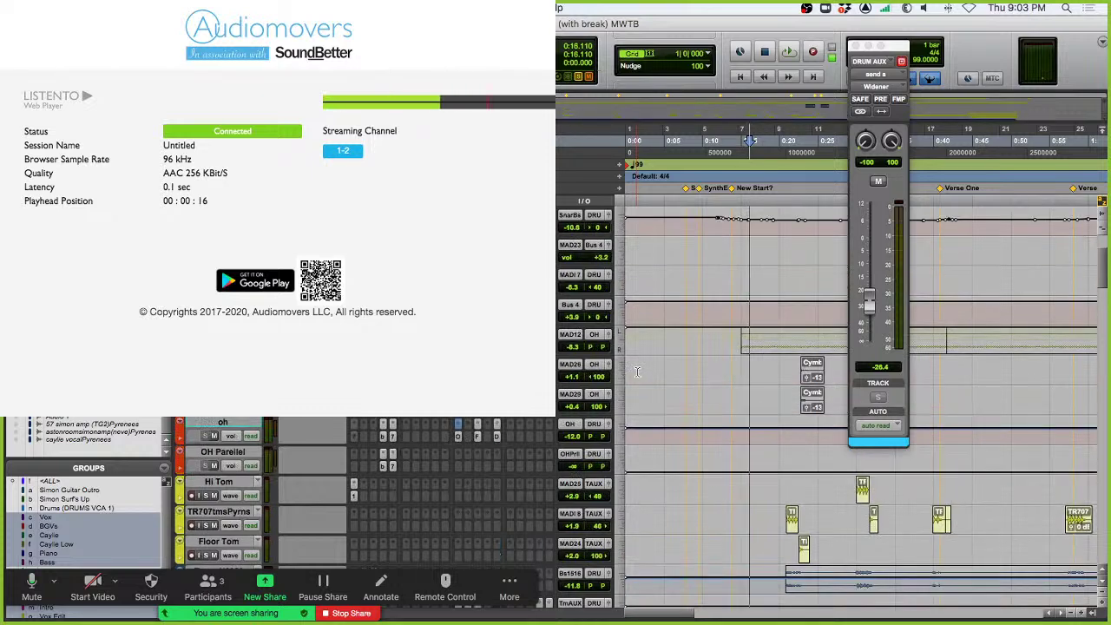
click(782, 202)
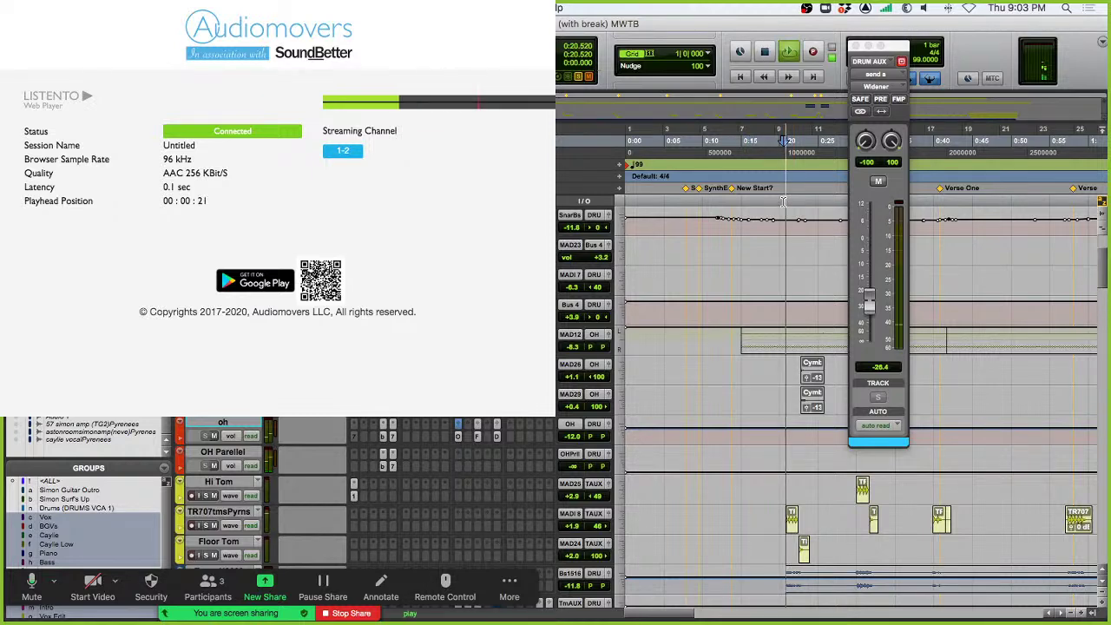
scroll(756, 272, up, 2)
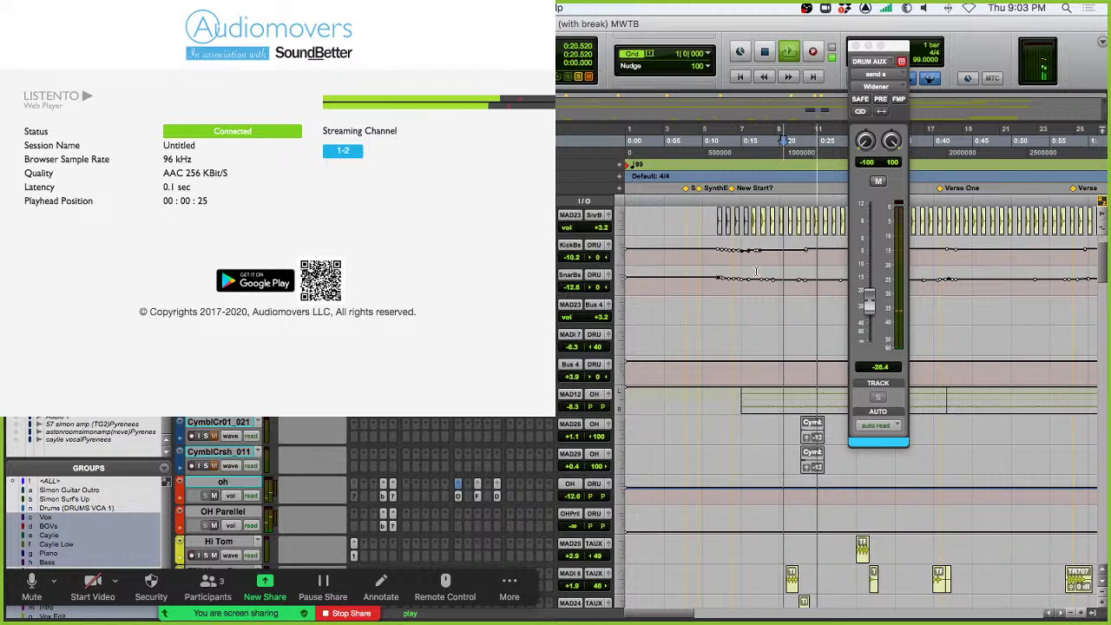
click(764, 51)
click(855, 46)
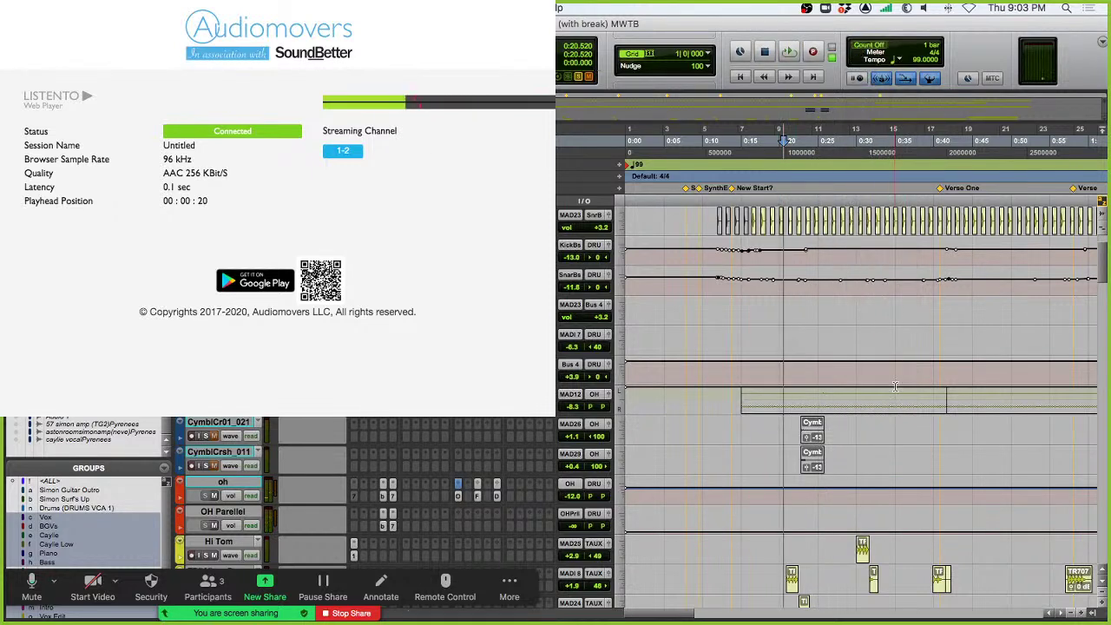
Move the playback position to about 3:46, ahead of the Cut marker, and audition the drums from there.
key(super+bracketleft)
key(super+bracketleft)
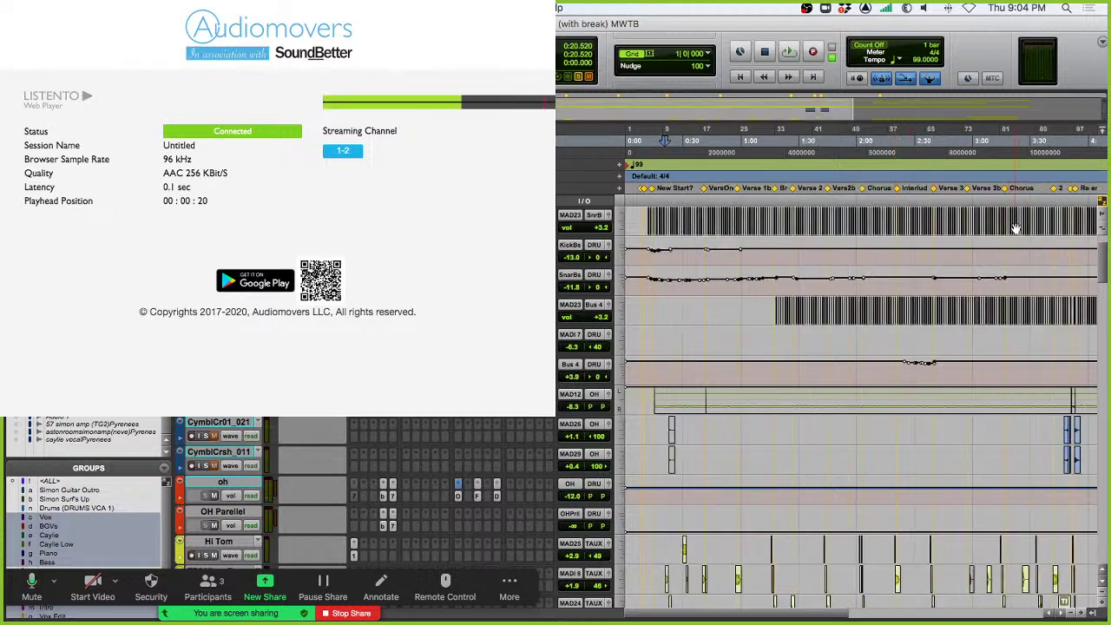
click(1062, 200)
key(super+bracketright)
key(super+bracketright)
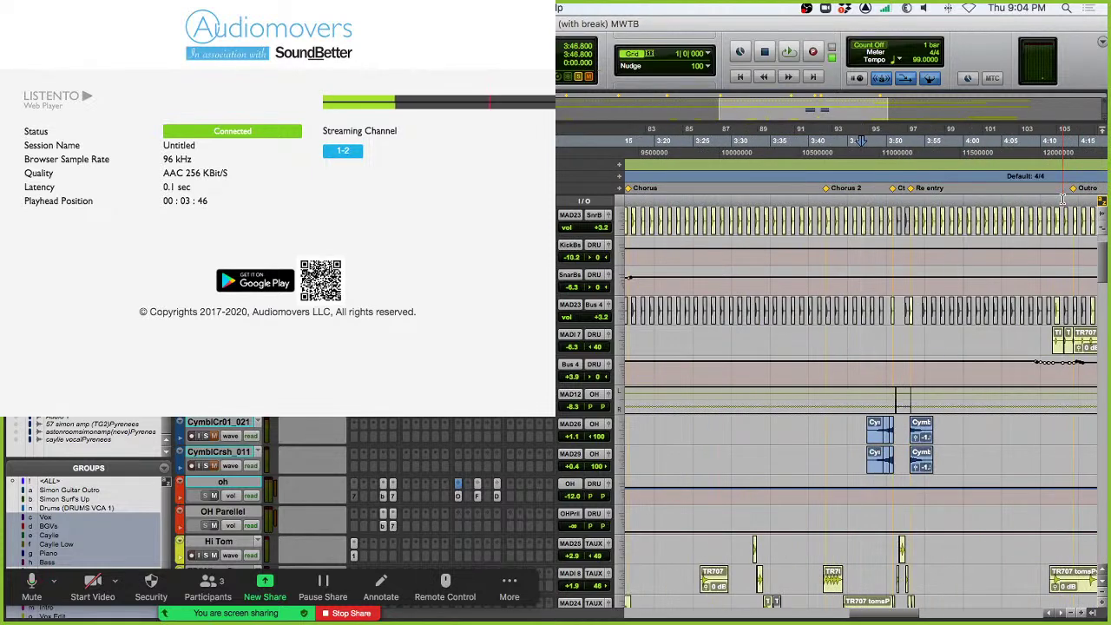
key(super+bracketright)
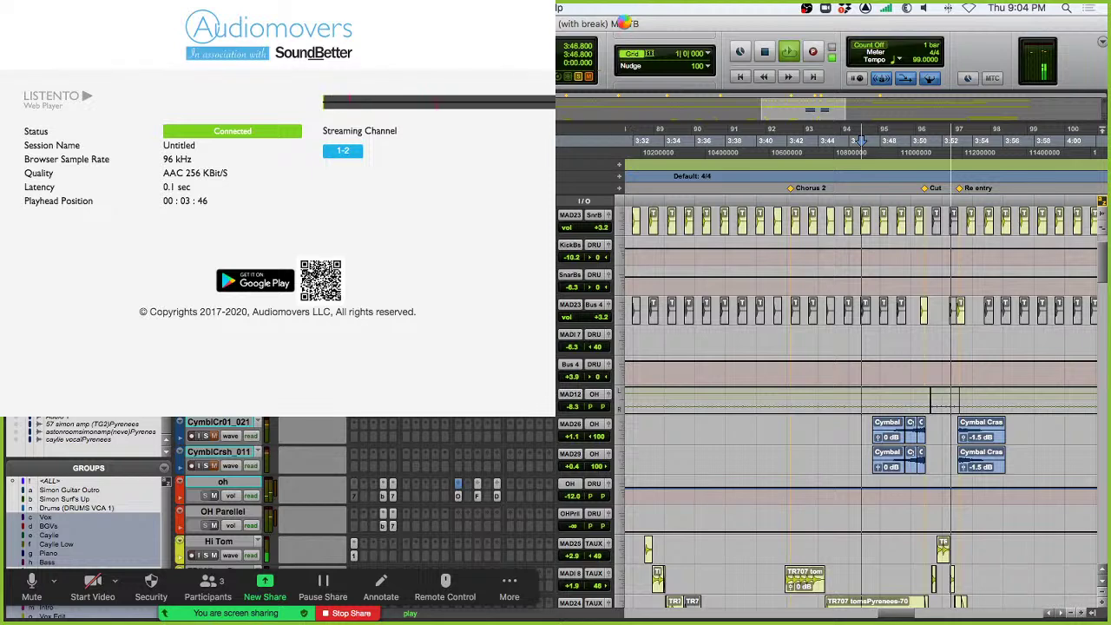
click(670, 277)
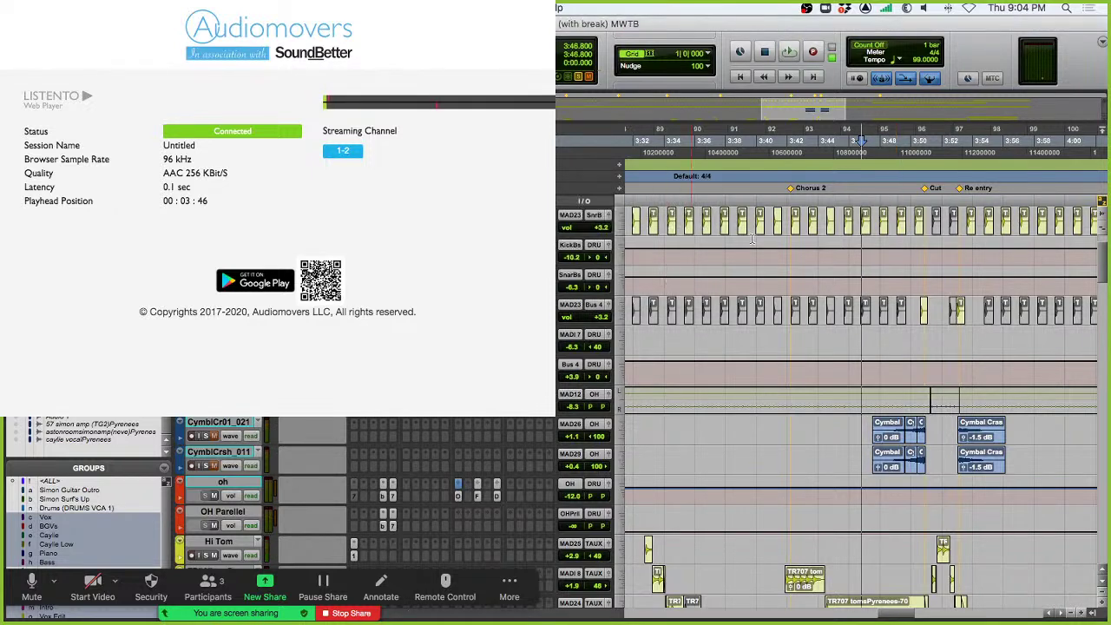
Replay the passage from 3:46 past the Re entry marker while checking the cymbal, tom and drum bus tracks.
key(space)
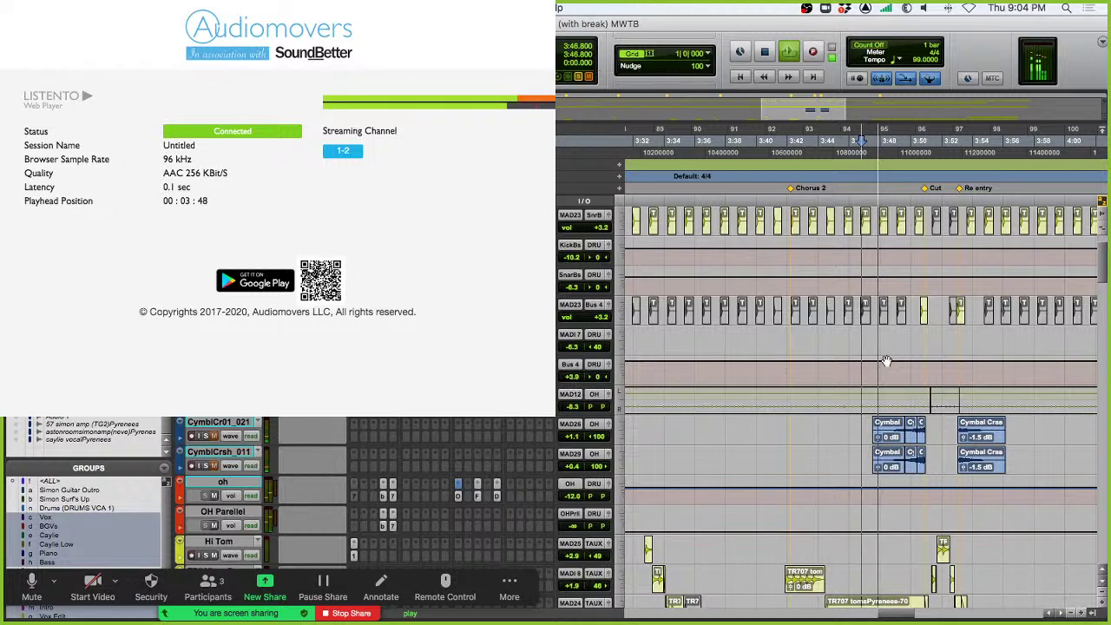
scroll(886, 360, down, 4)
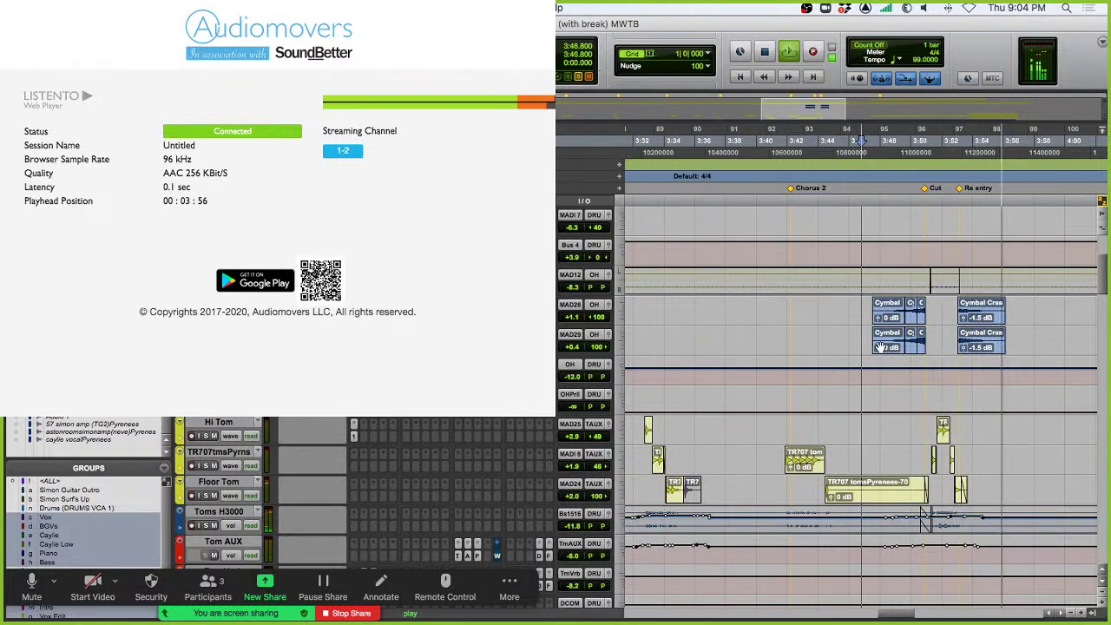
key(space)
scroll(878, 413, down, 10)
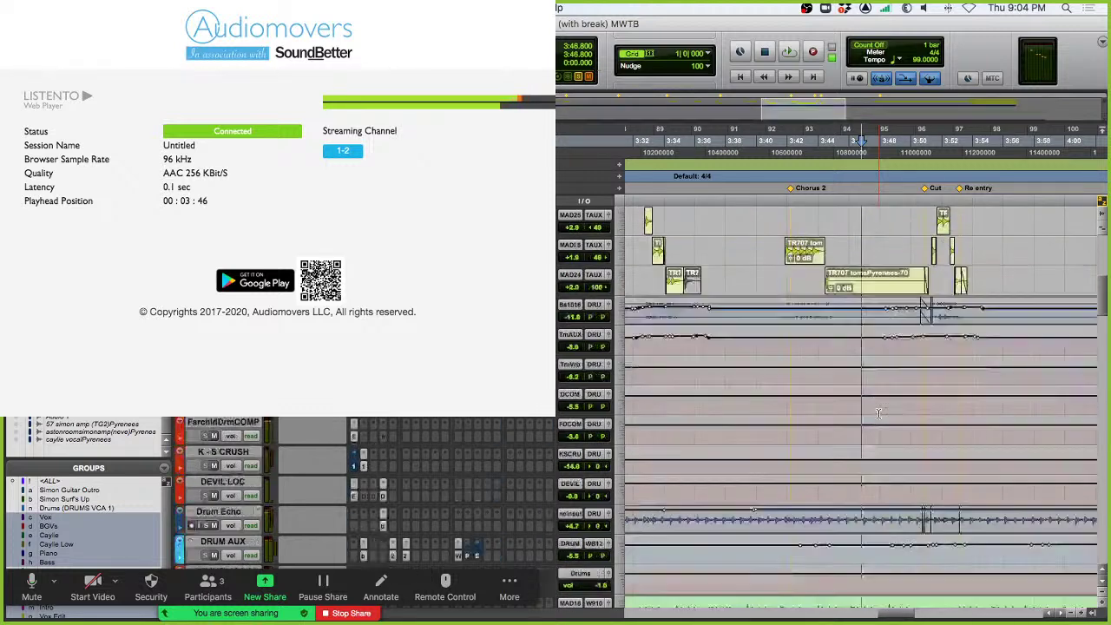
scroll(879, 413, down, 1)
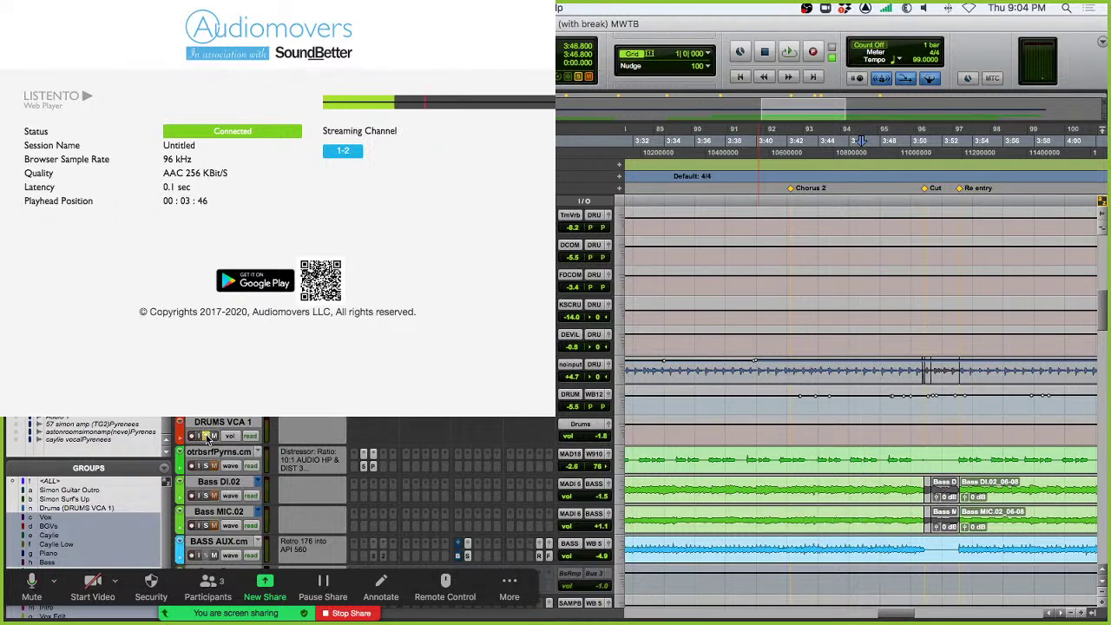
Place the playback position at about 3:41, just before Chorus 2, and briefly audition the drums.
scroll(922, 365, up, 5)
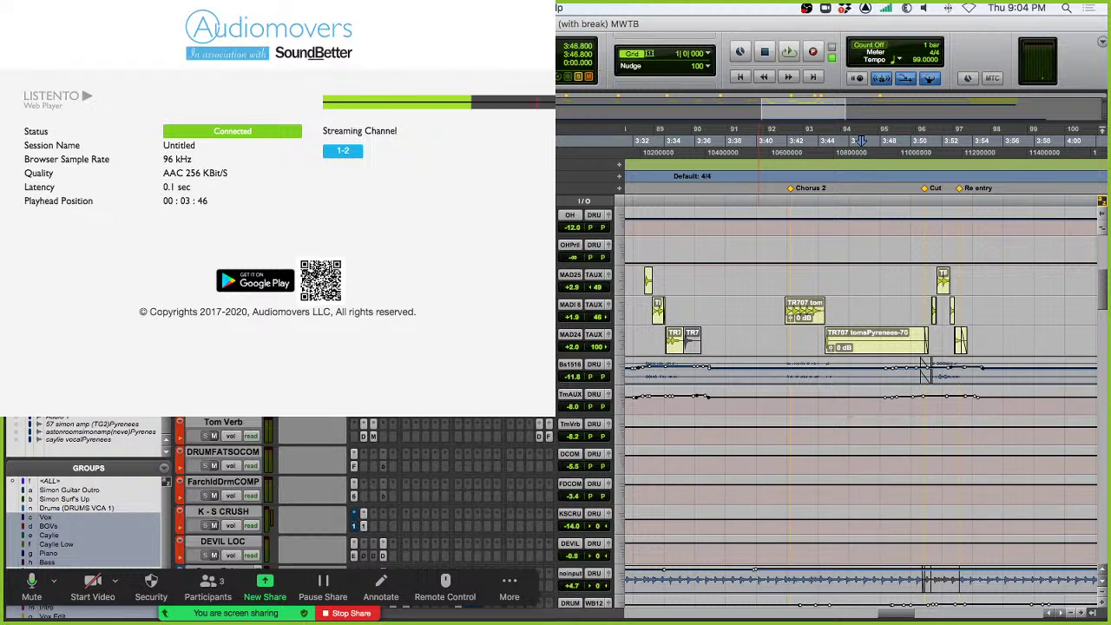
click(777, 204)
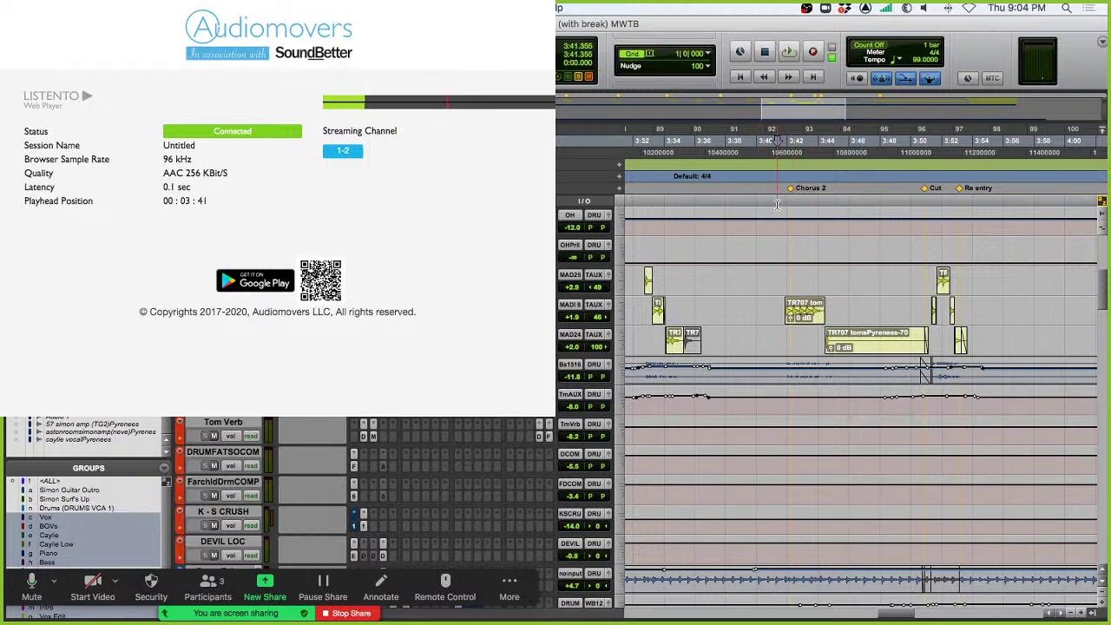
key(space)
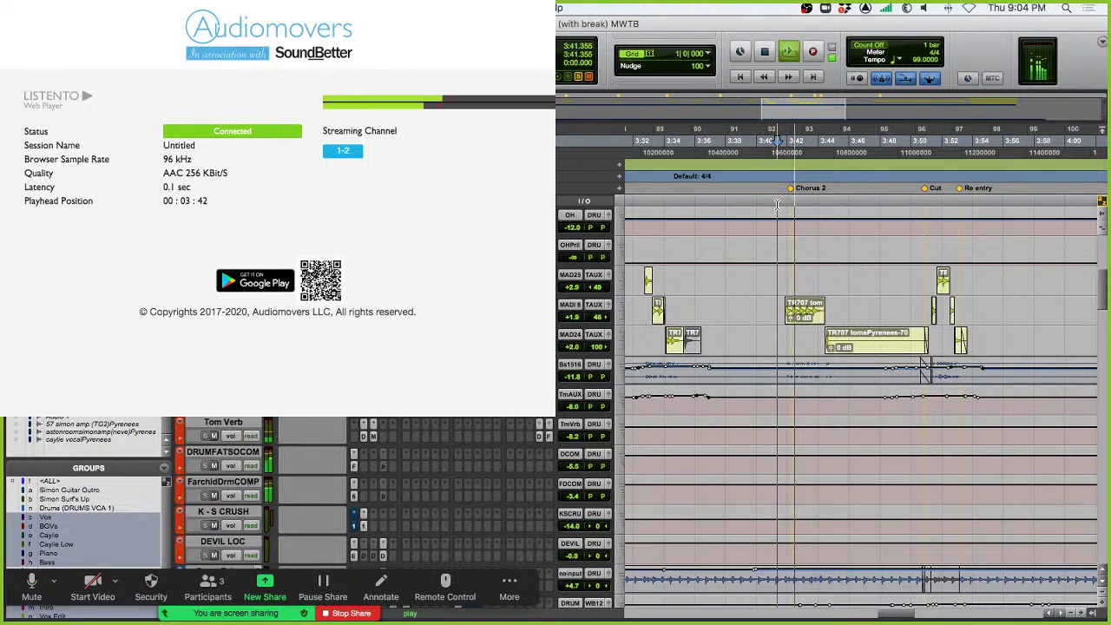
scroll(648, 372, down, 5)
key(space)
scroll(648, 372, down, 8)
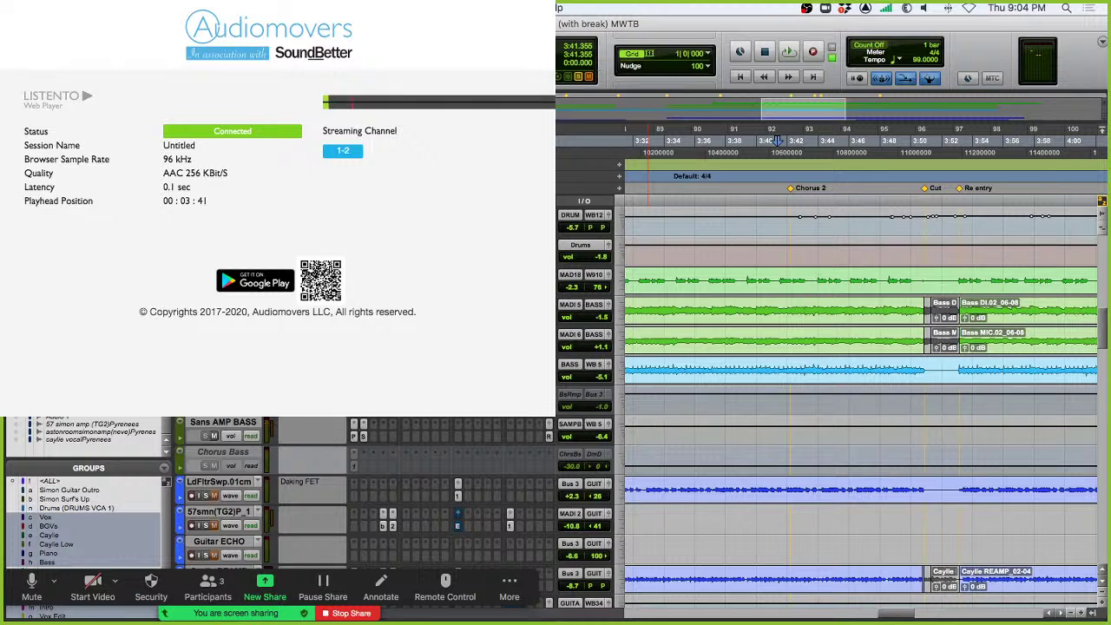
Replay the passage from 3:41 past the Re entry marker, reviewing the drum effects returns, DRUM AUX and DRUMS VCA 1.
key(space)
scroll(802, 347, up, 8)
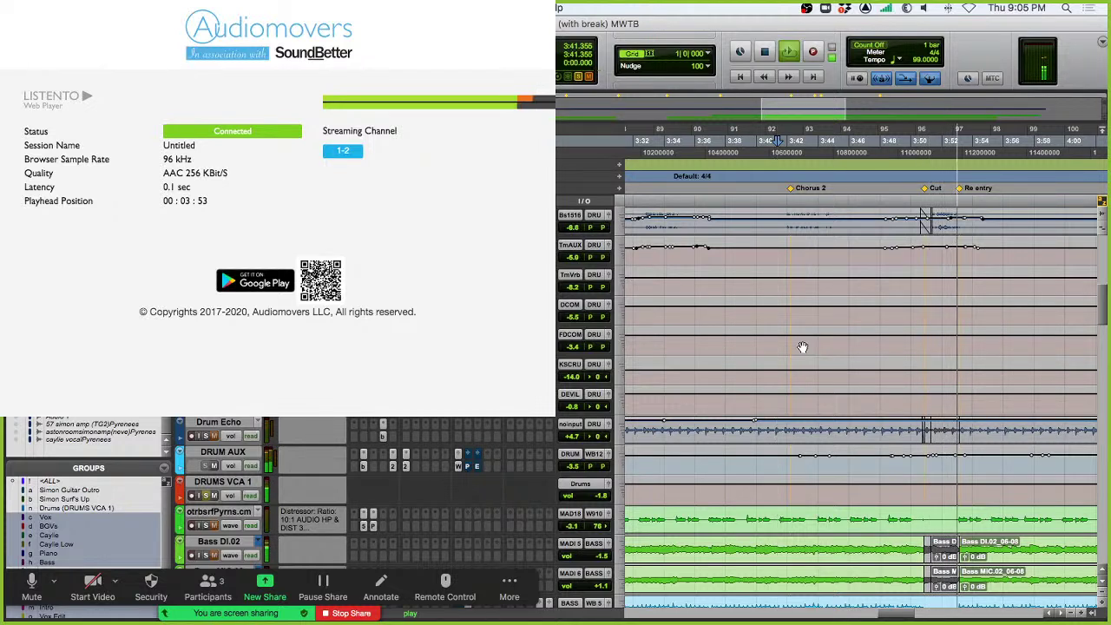
key(space)
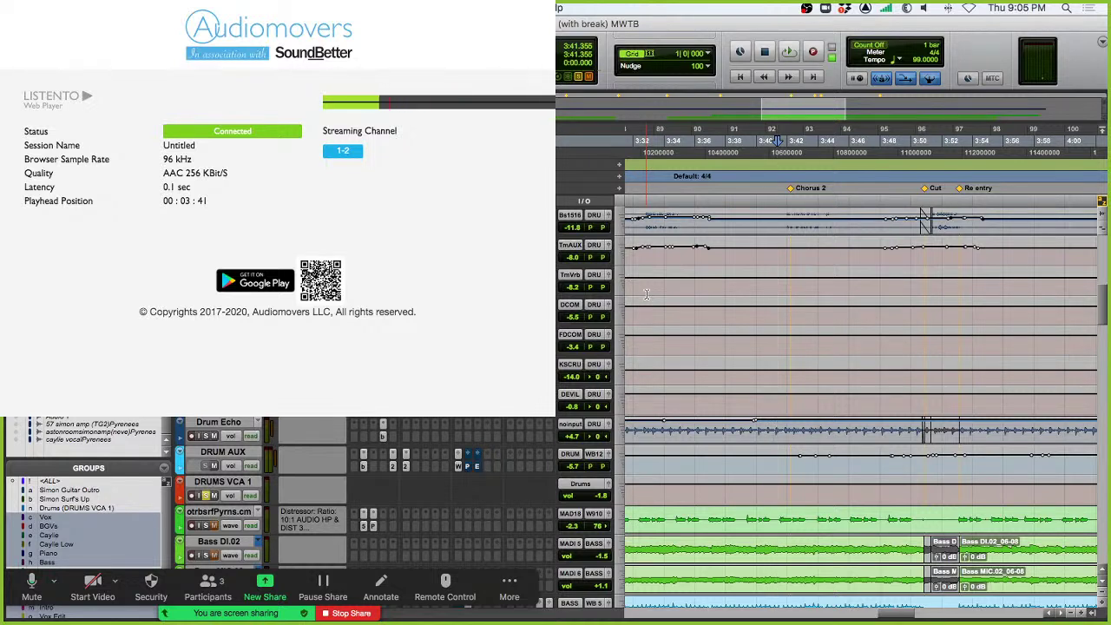
key(space)
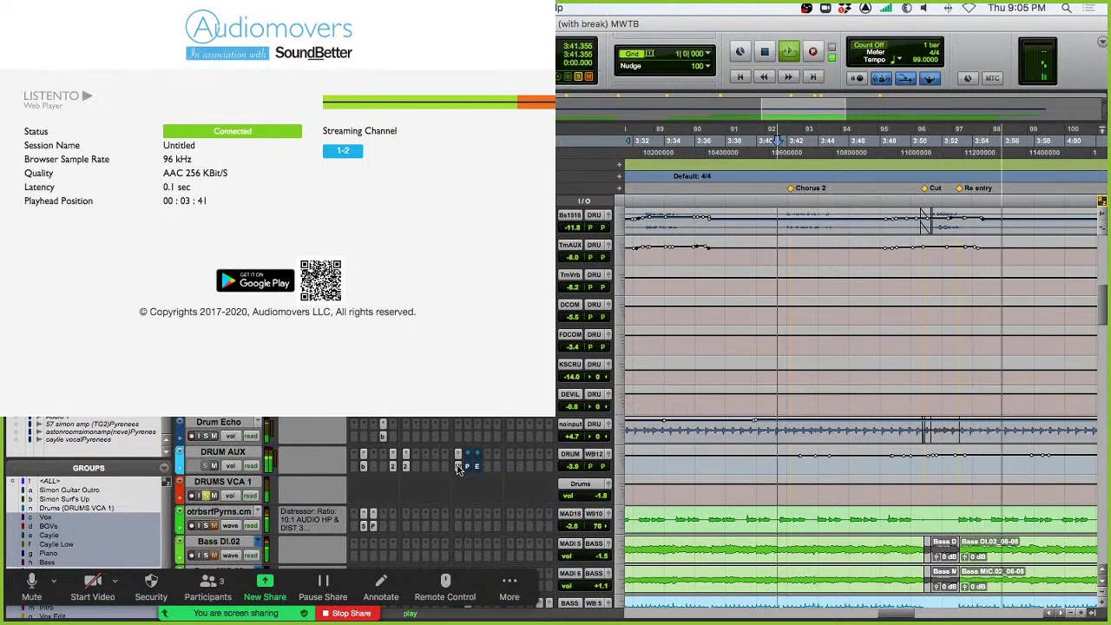
key(space)
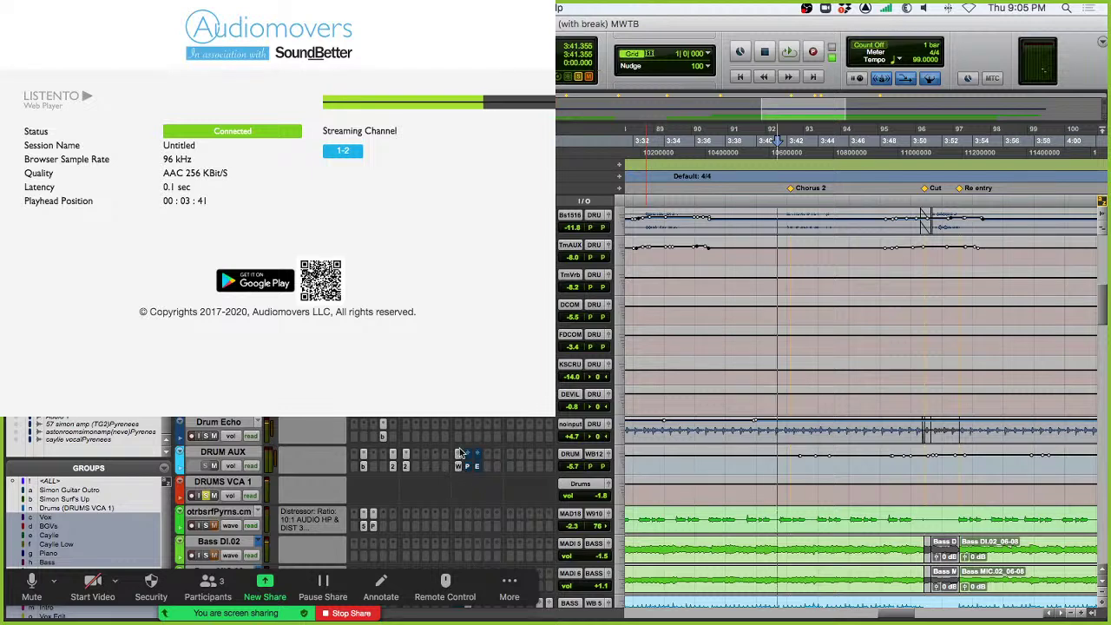
Check the name and comments of the otrbsrfPyrns.cm track and close its dialog without changes.
scroll(565, 416, down, 1)
scroll(565, 416, down, 3)
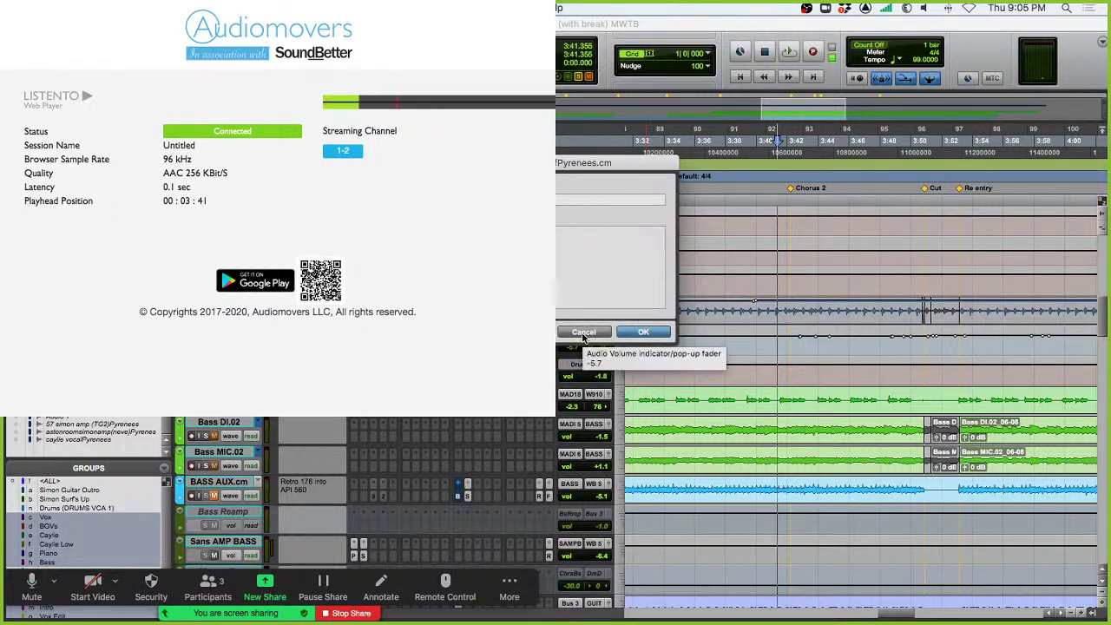
click(583, 335)
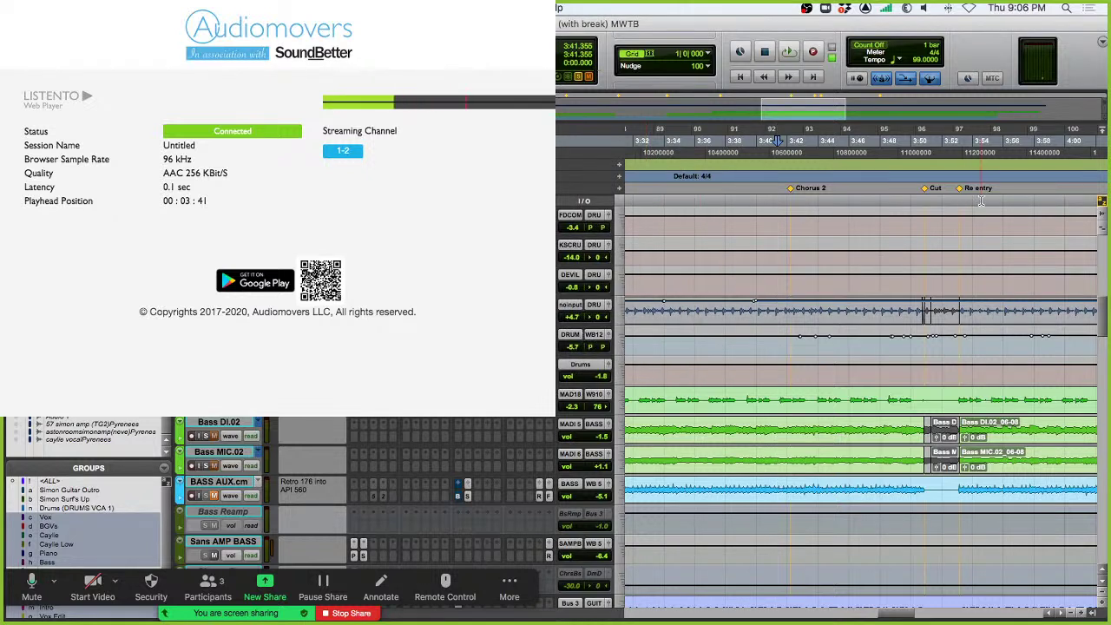
Audition the bass section from about 3:52 toward the Outro and mute the BASS AUX.cm track during playback.
click(943, 208)
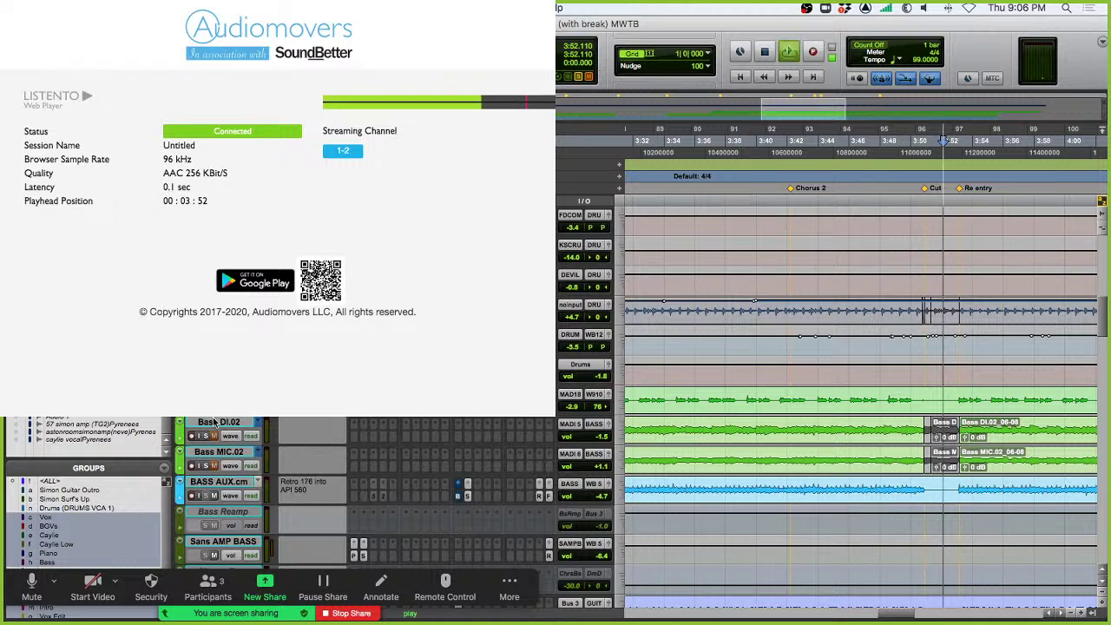
key(space)
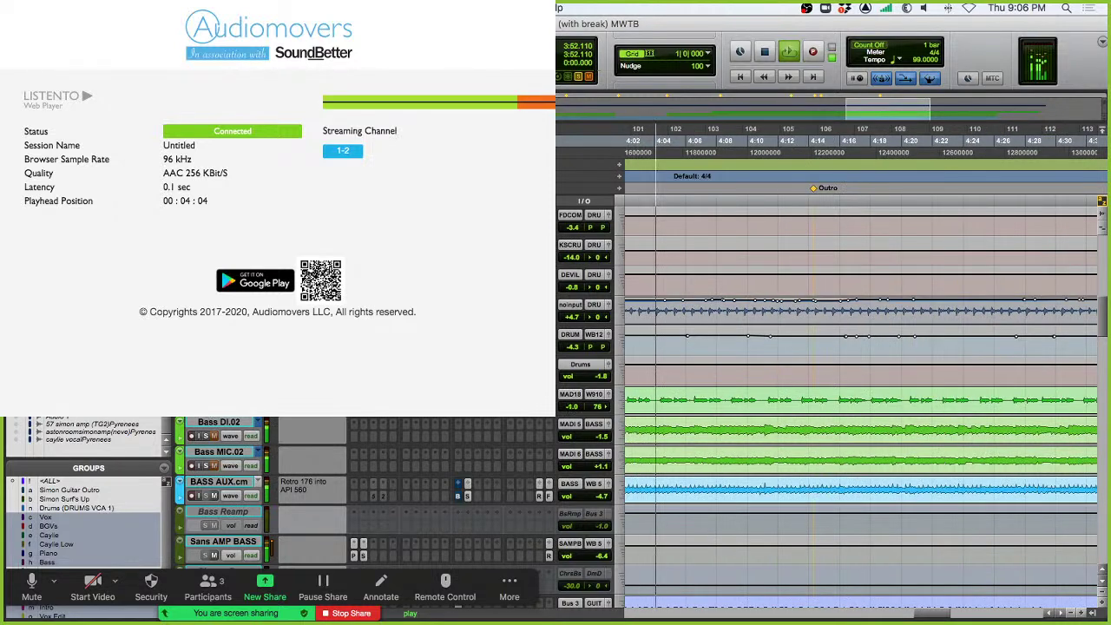
click(363, 417)
click(364, 417)
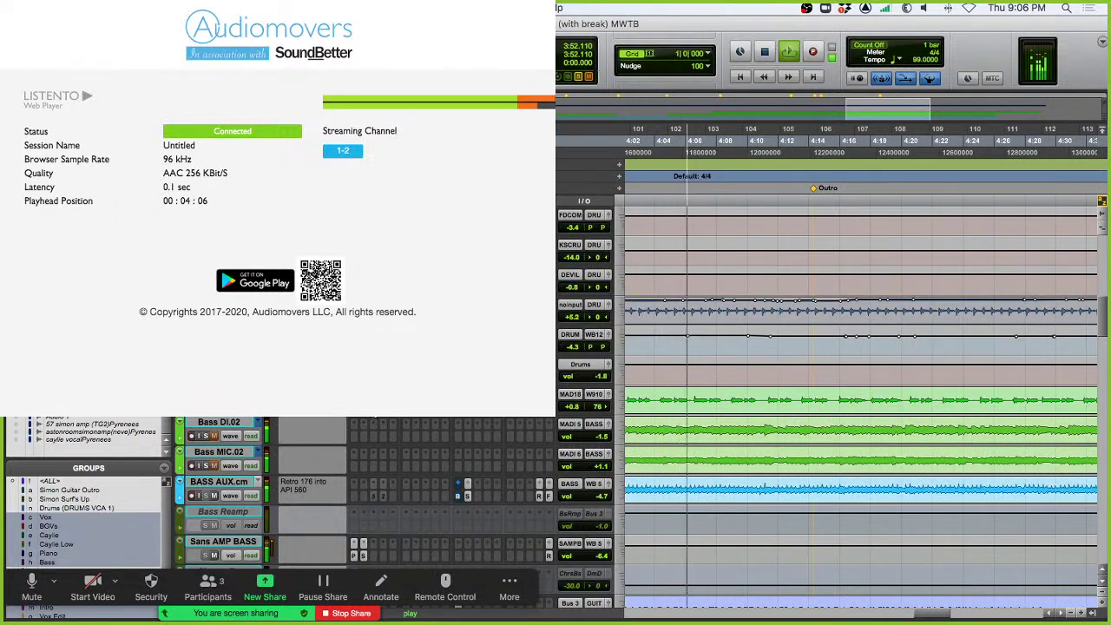
click(363, 417)
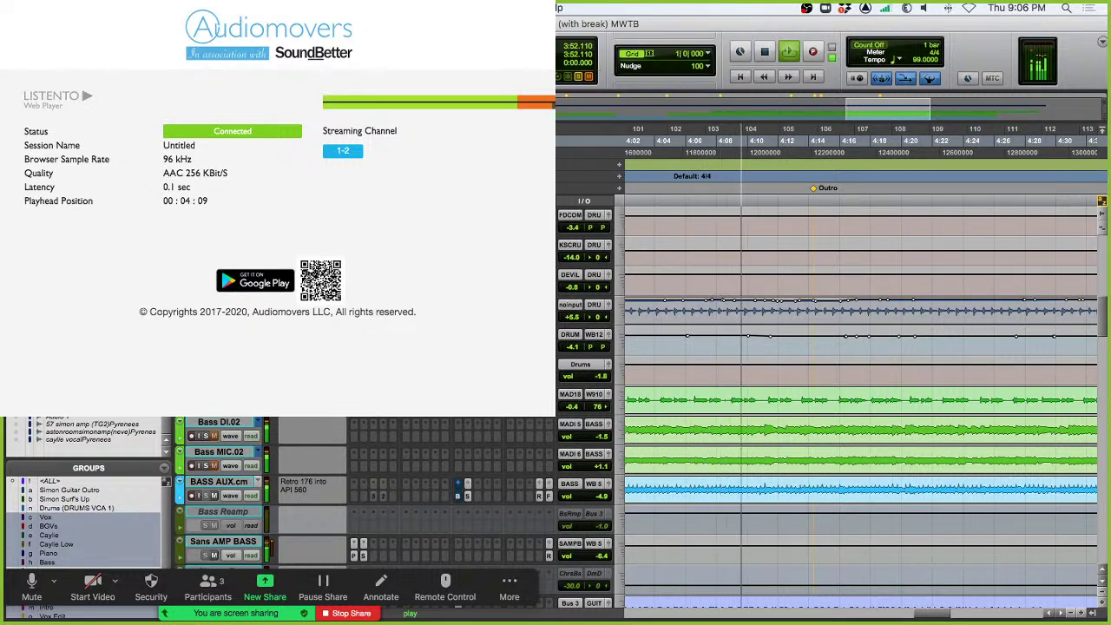
click(214, 495)
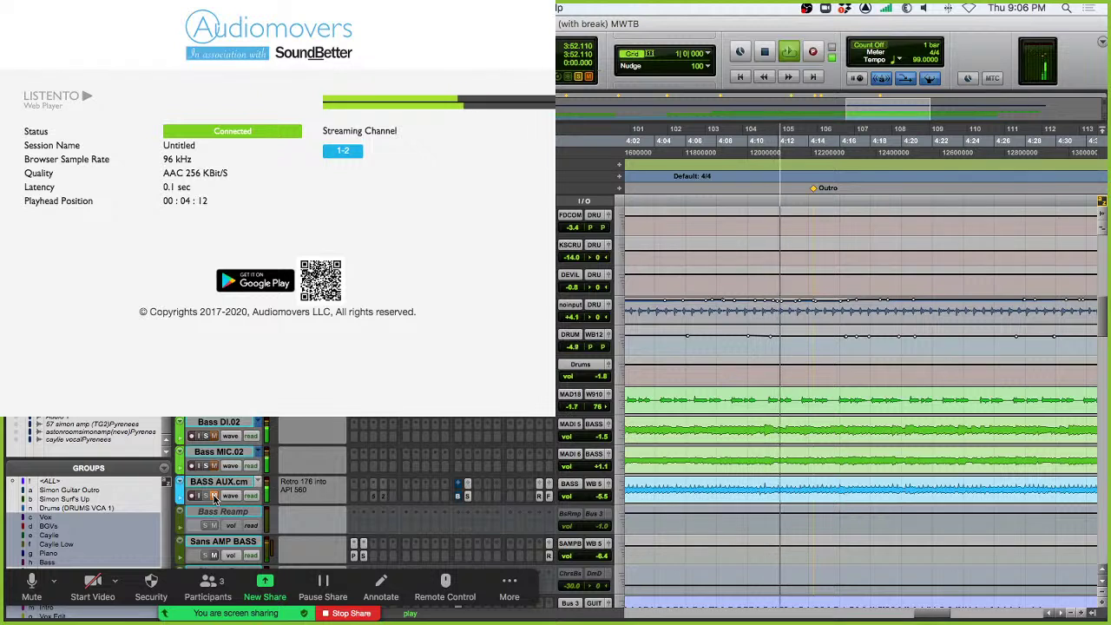
key(space)
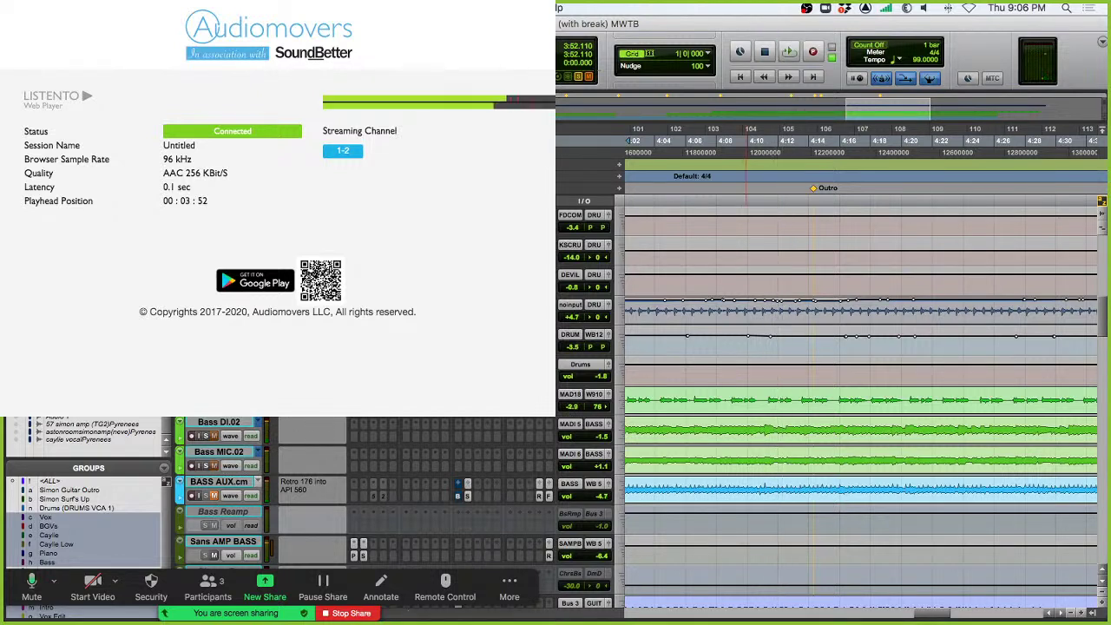
Enlarge the otrbsrfPyrns.cm track to jumbo height and open its UAD API plug-in.
click(621, 399)
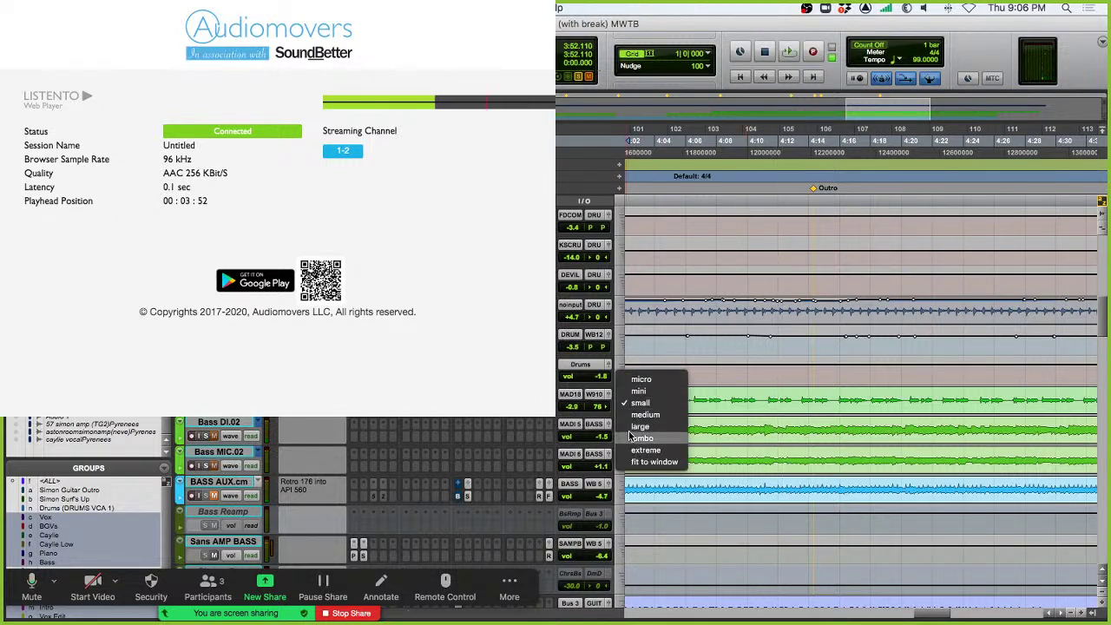
click(643, 440)
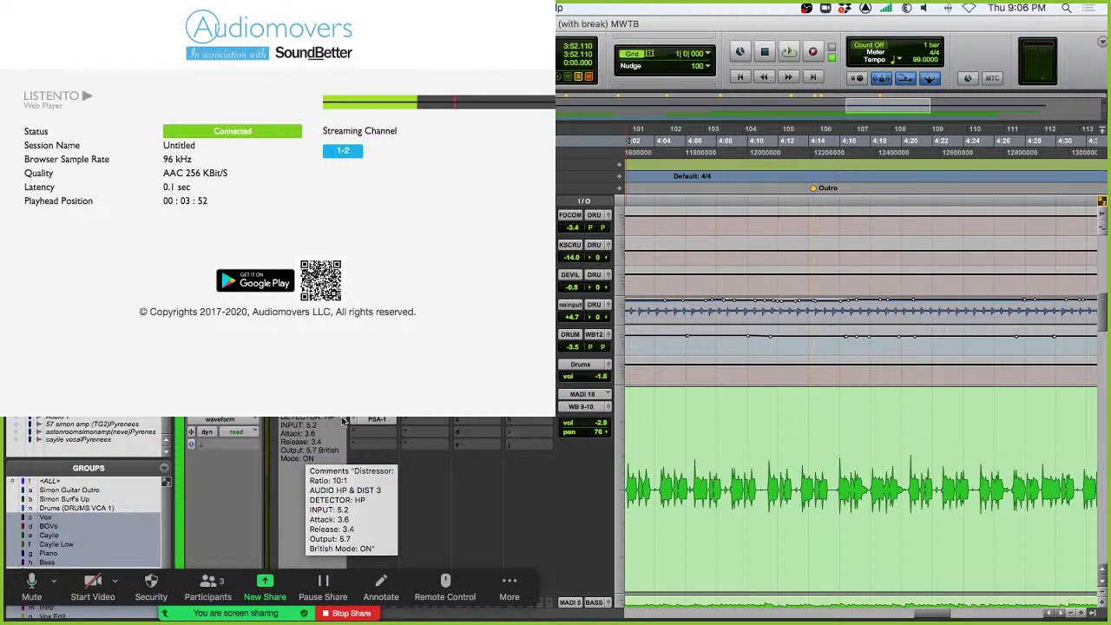
click(374, 420)
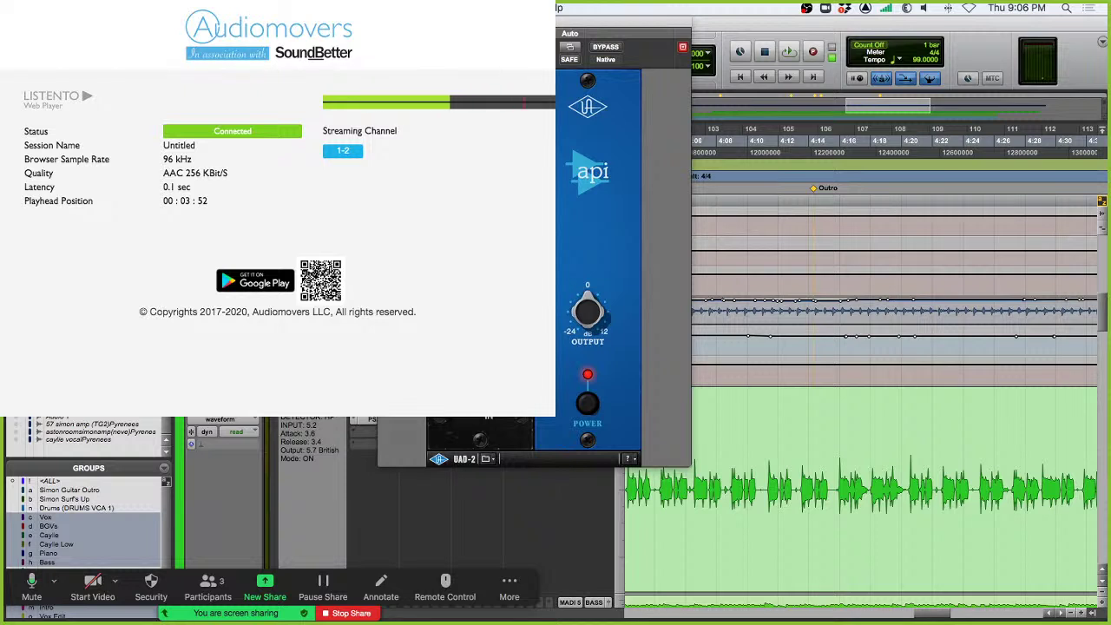
Audition the passage from 3:52 with the API plug-in of the otrbsrfPyrns.cm track open.
key(space)
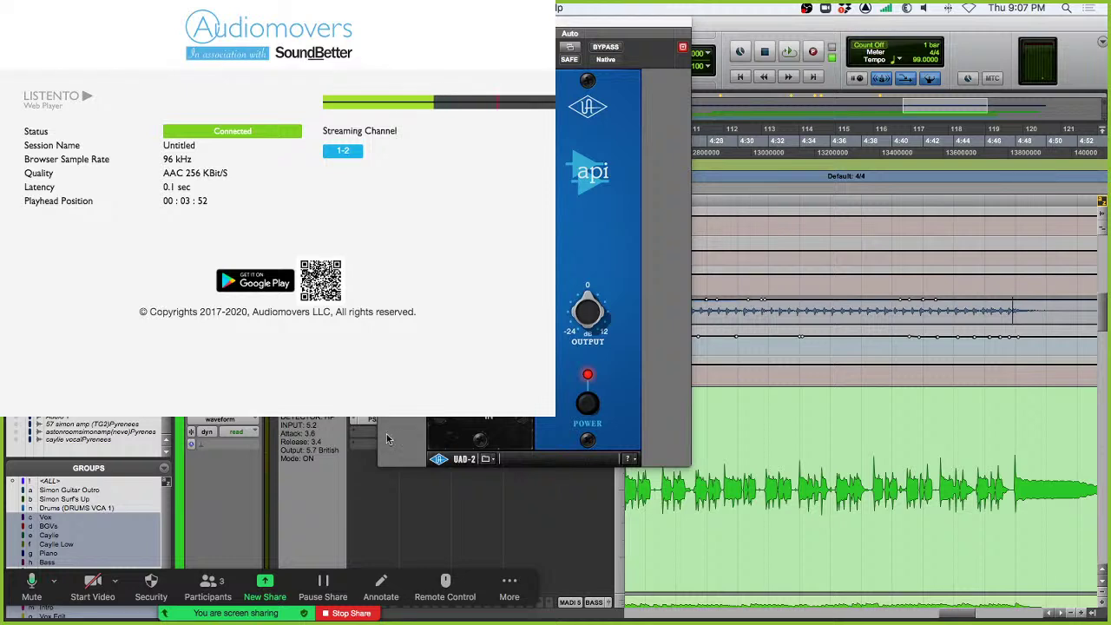
key(space)
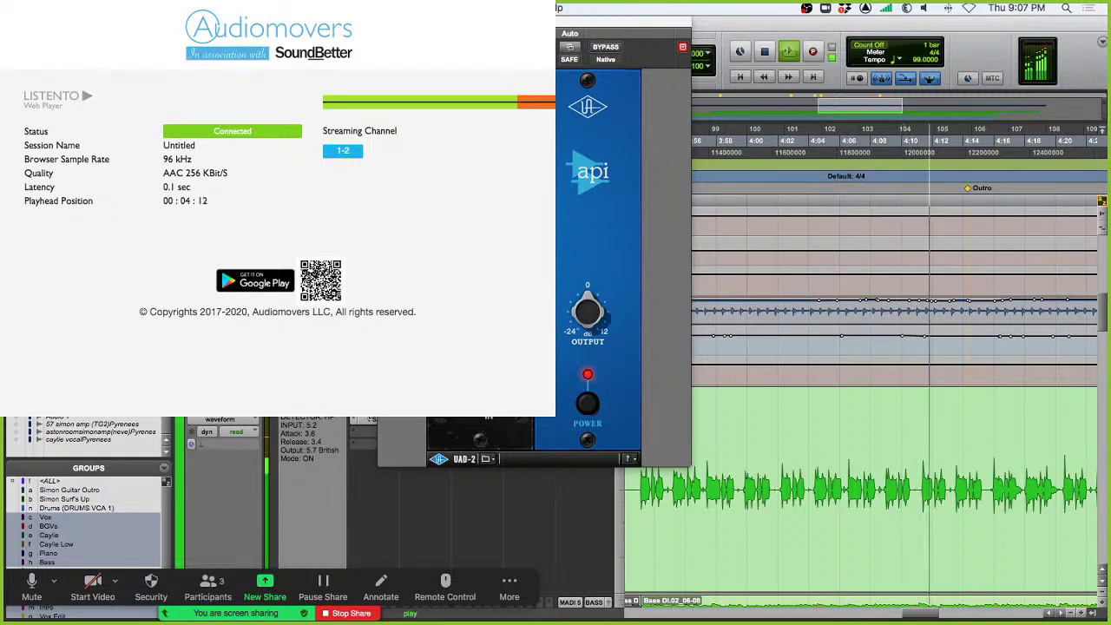
key(space)
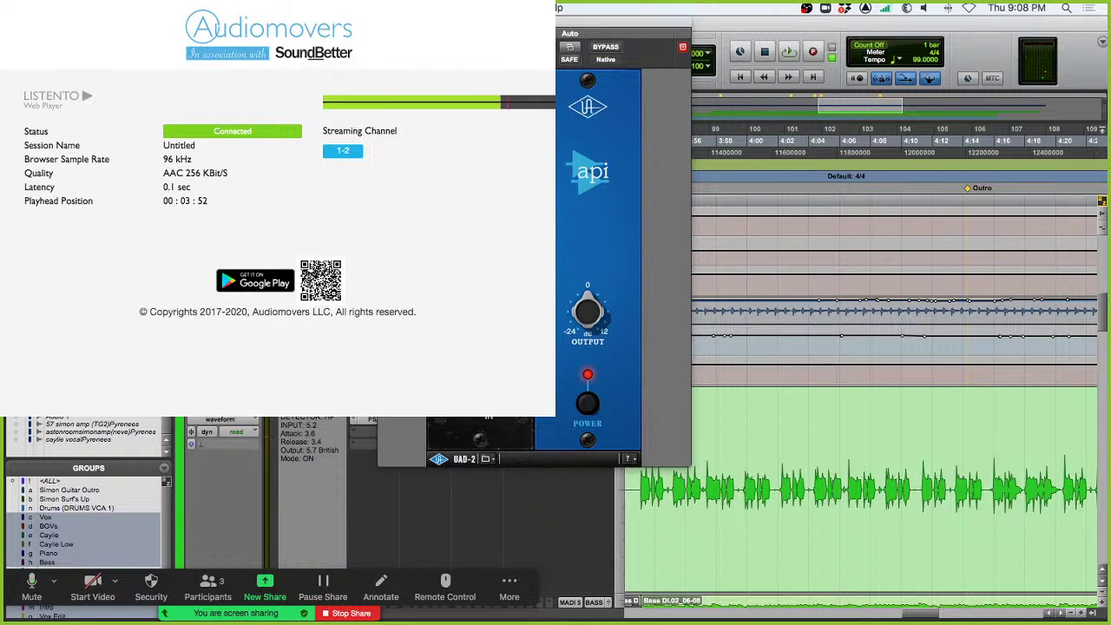
Close the API plug-in and show the whole song's timeline at the guitar tracks.
key(super+w)
scroll(859, 391, down, 5)
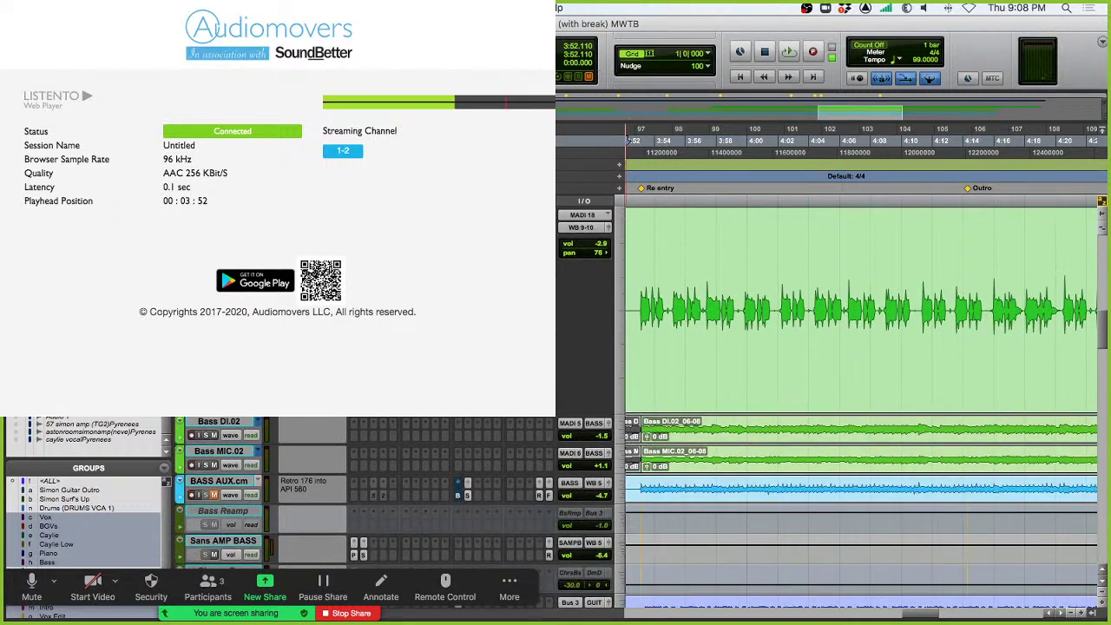
key(super+bracketleft)
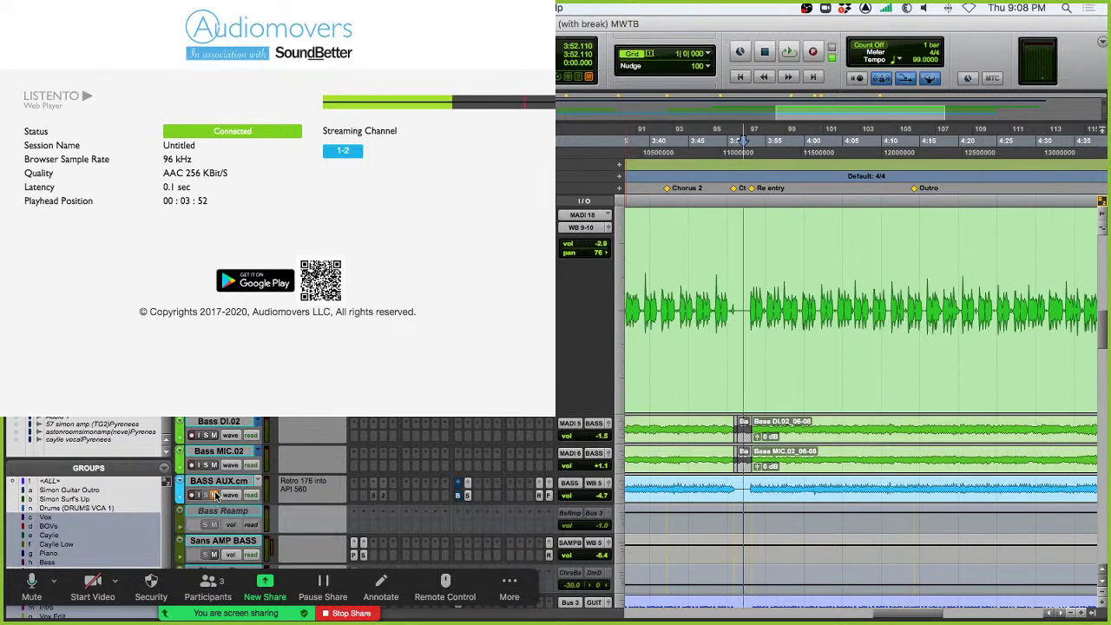
key(super+bracketleft)
key(super+bracketleft)
scroll(371, 466, down, 8)
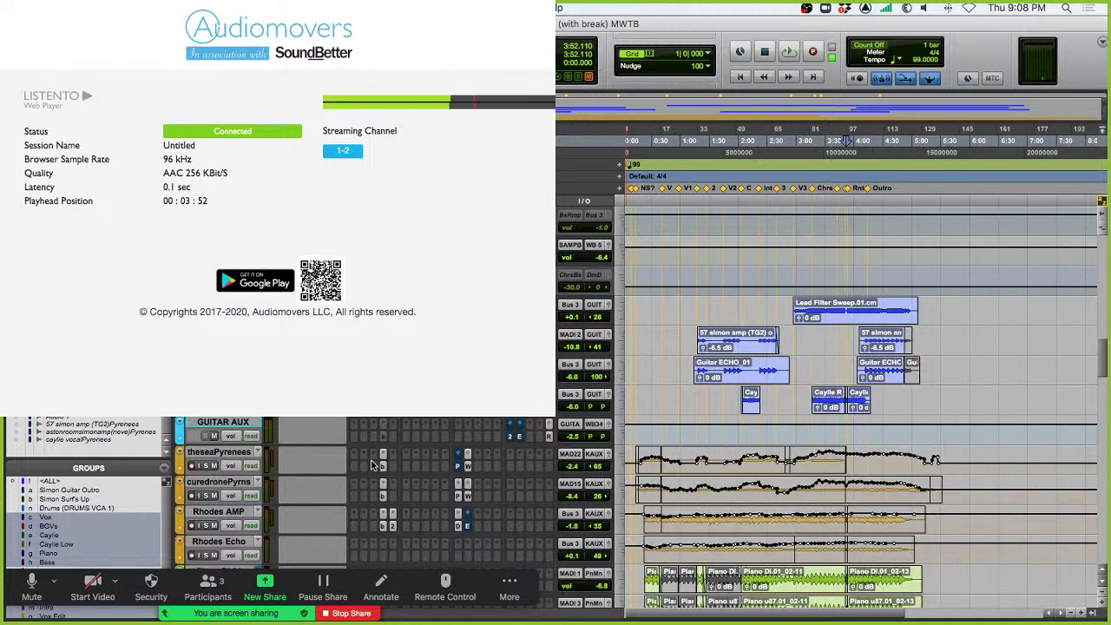
key(super+bracketleft)
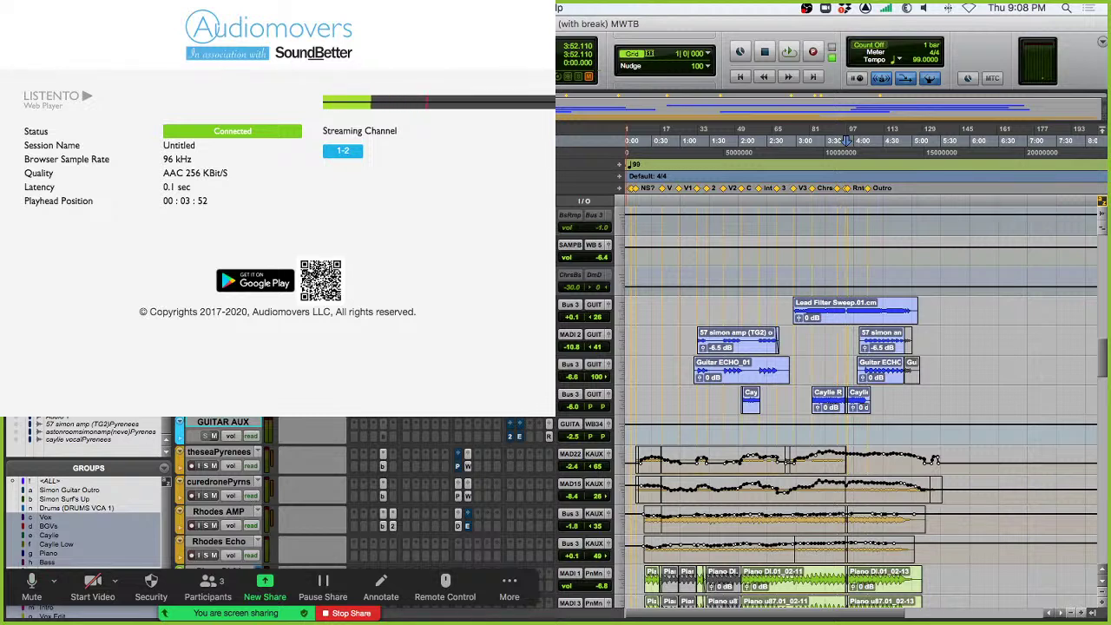
Audition the lead filter sweep guitar from about 2:56 and inspect its Spring Tank send.
click(792, 204)
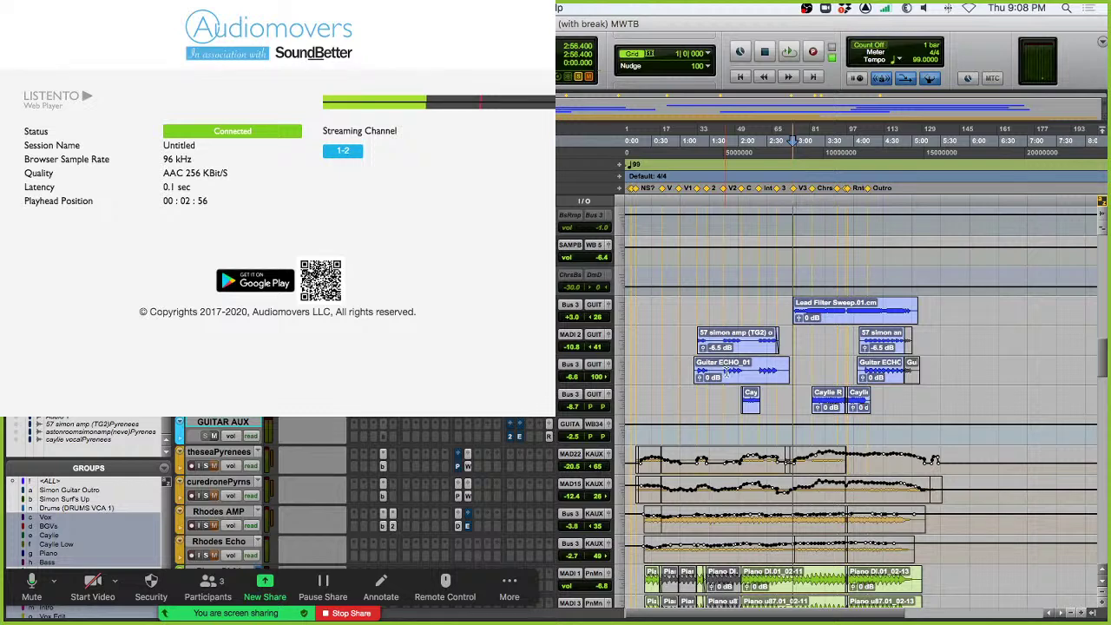
key(space)
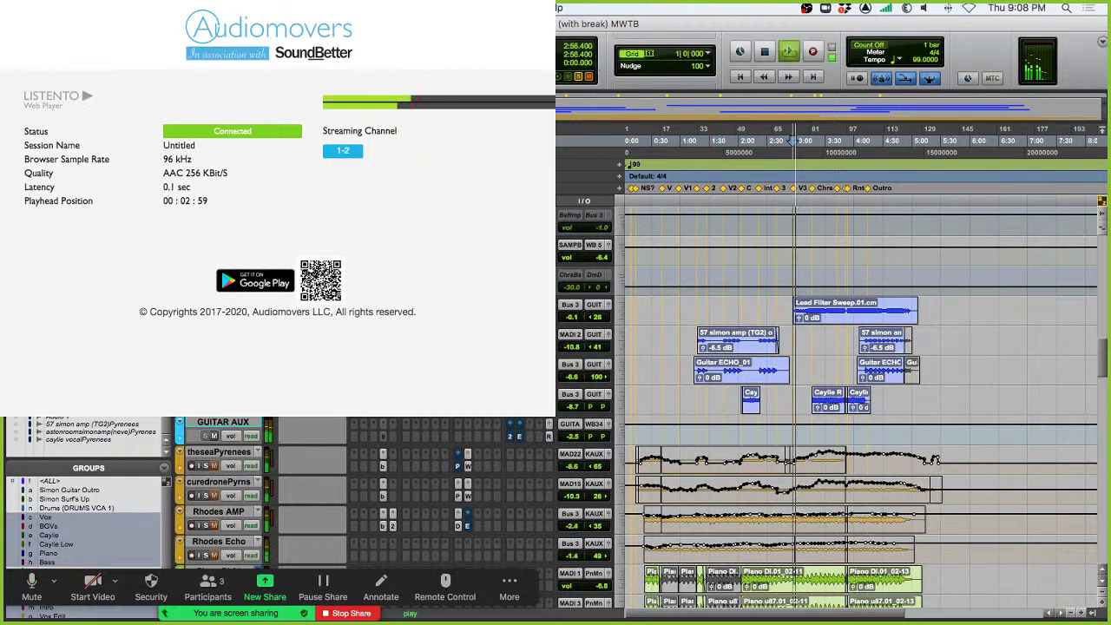
scroll(213, 499, up, 5)
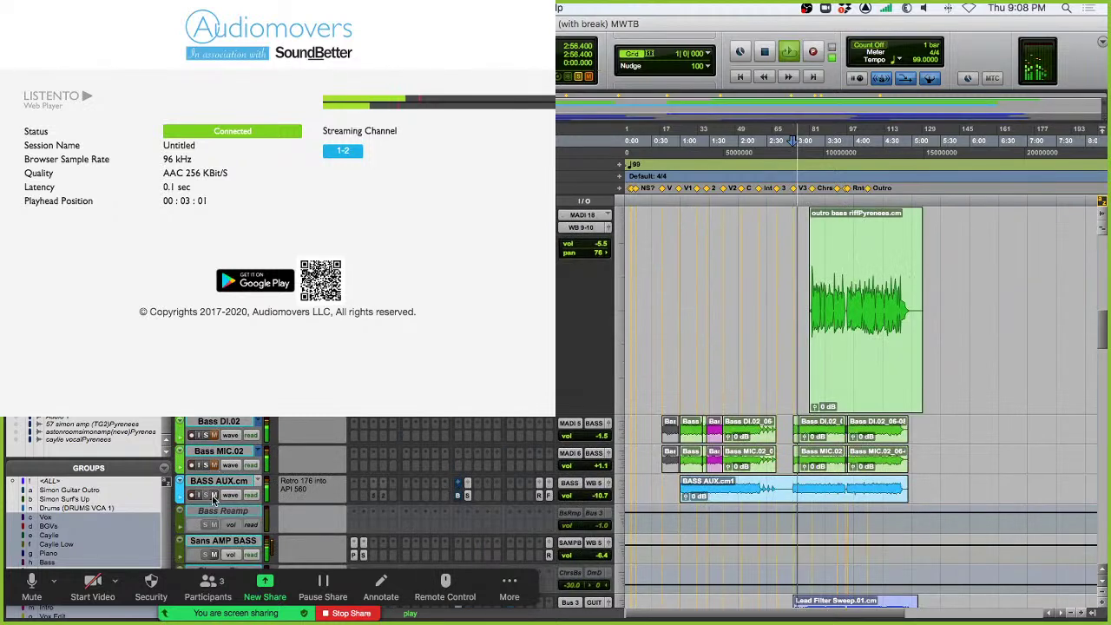
scroll(213, 499, down, 5)
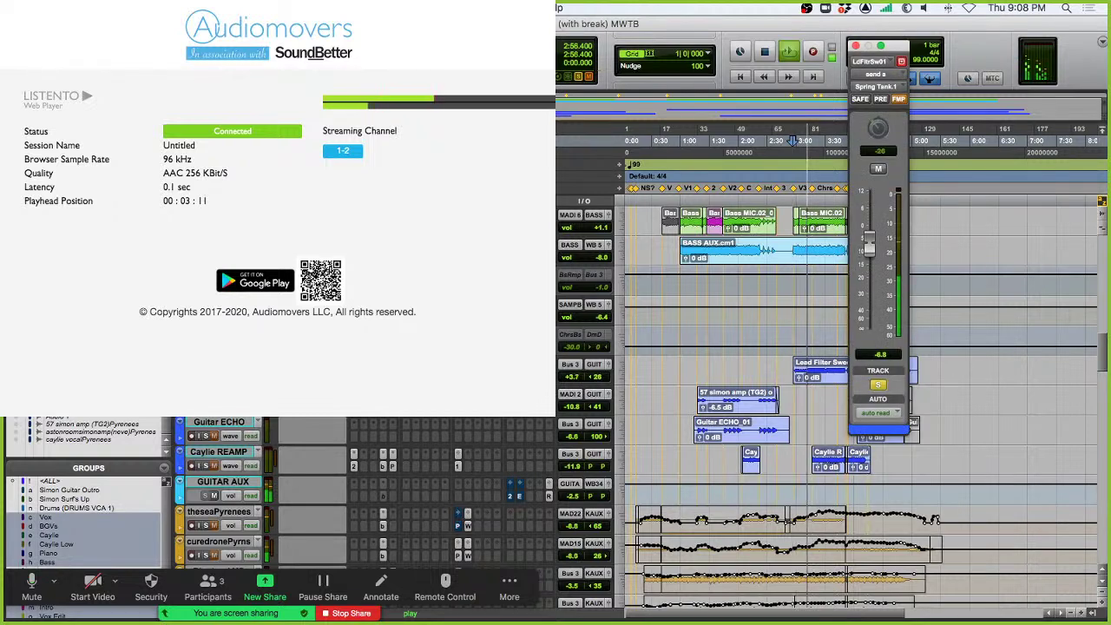
key(space)
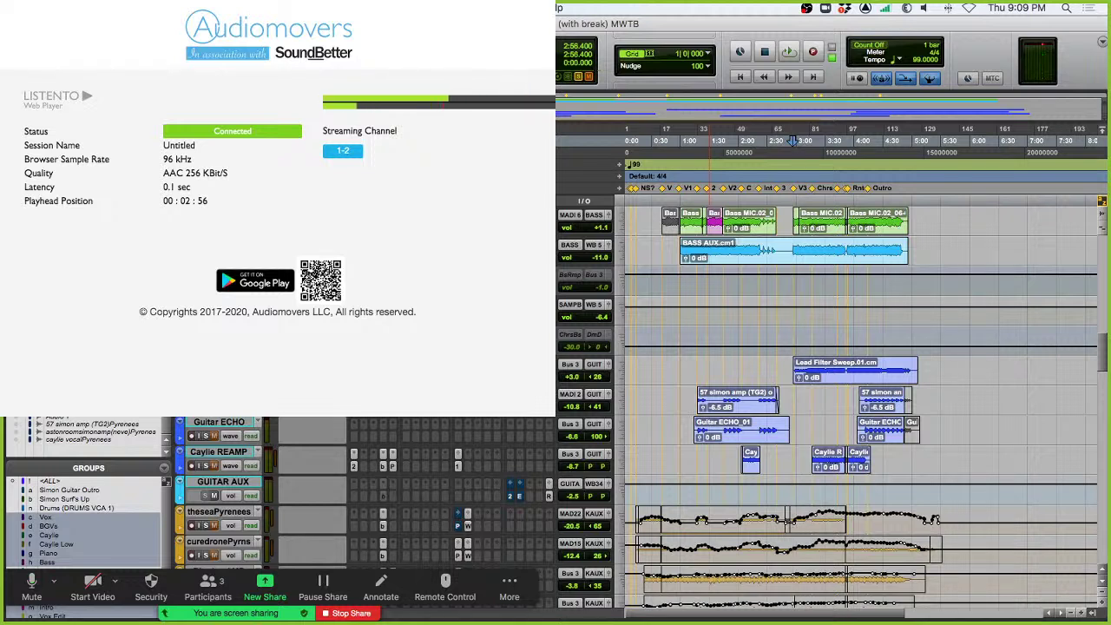
key(space)
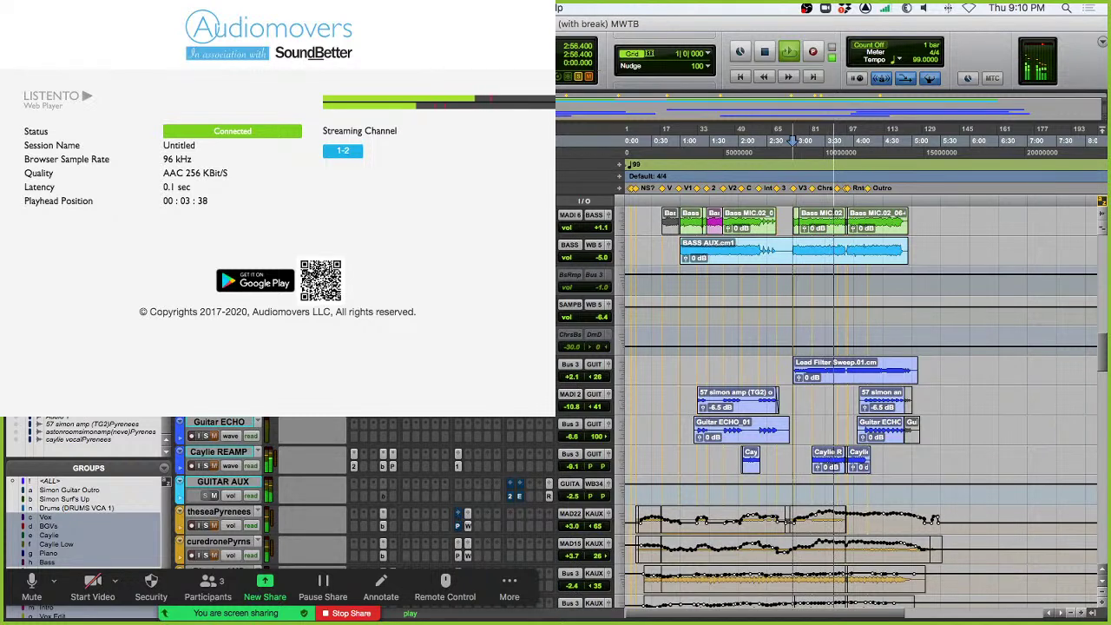
key(space)
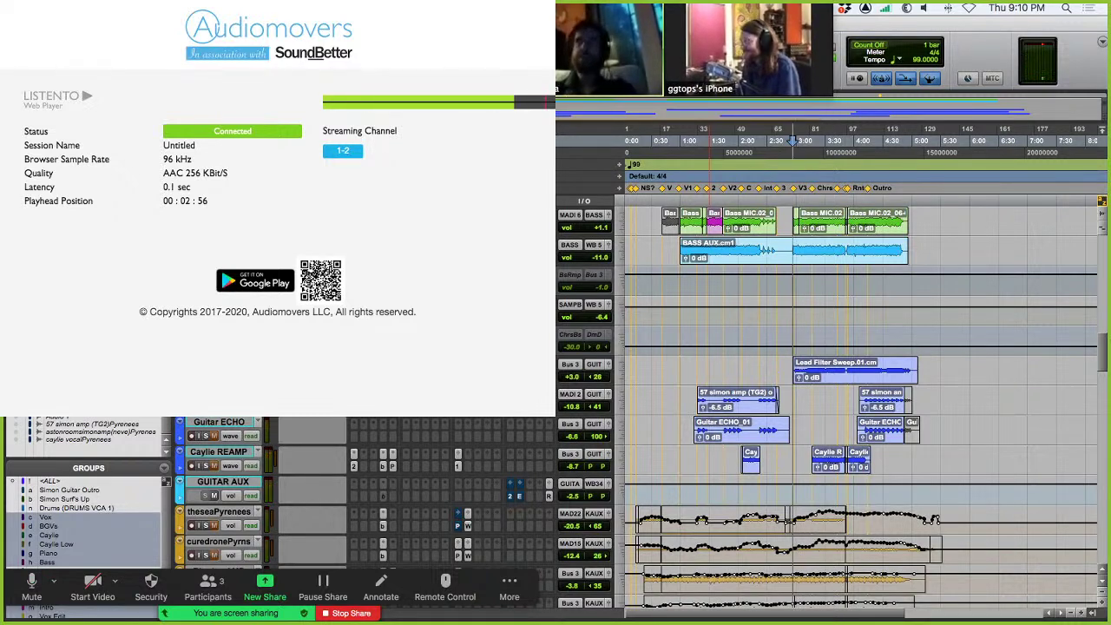
Show the hidden, inactive Lead Filter Sweep source track above the committed LdFltrSwp.01.cm track.
scroll(87, 434, down, 3)
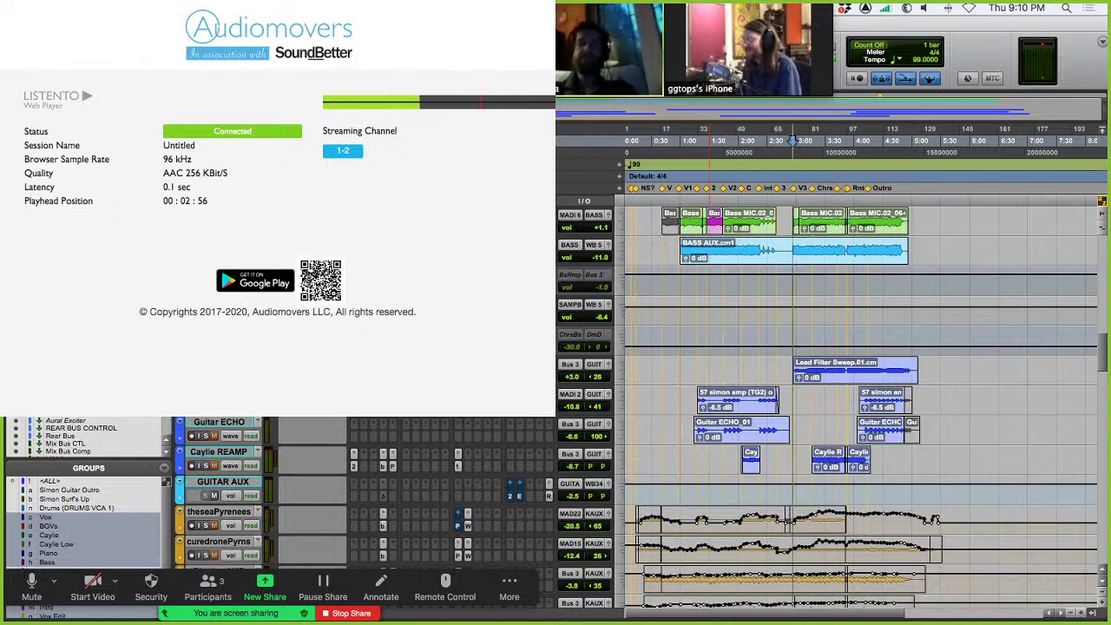
scroll(87, 434, down, 6)
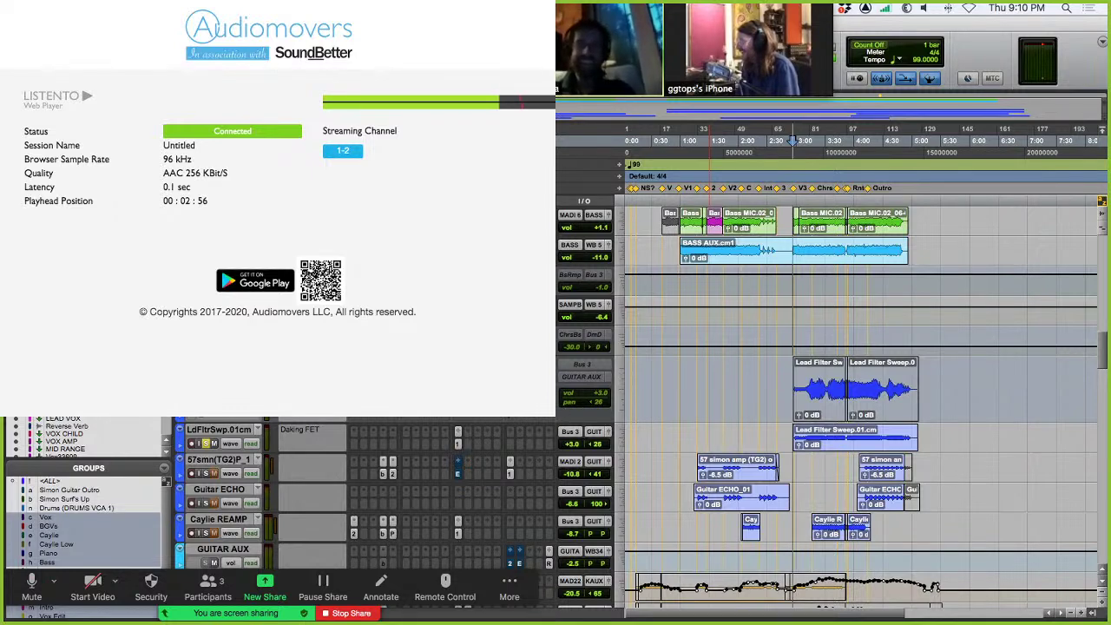
scroll(859, 390, down, 1)
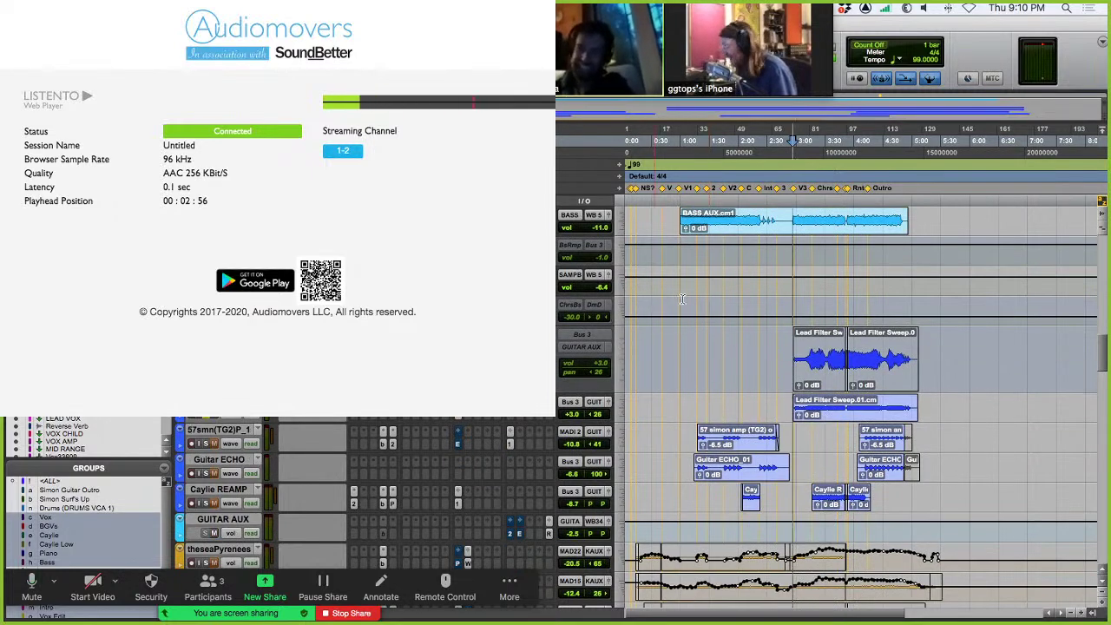
Audition the 57smn(TG2)P_1 and Guitar ECHO tracks from about 1:30.
click(694, 201)
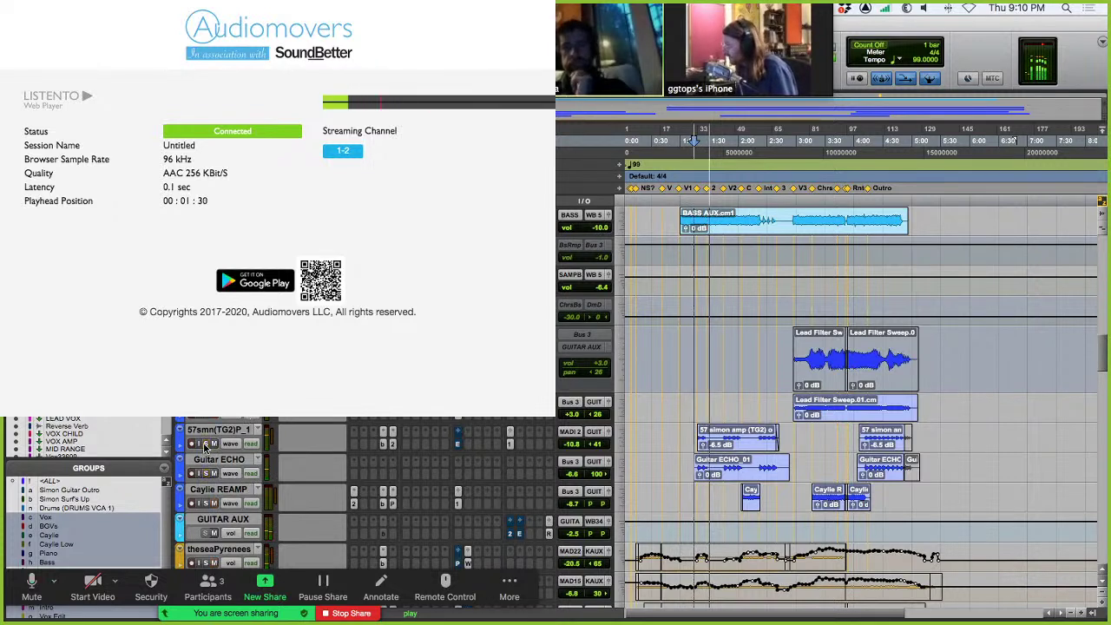
key(space)
key(space)
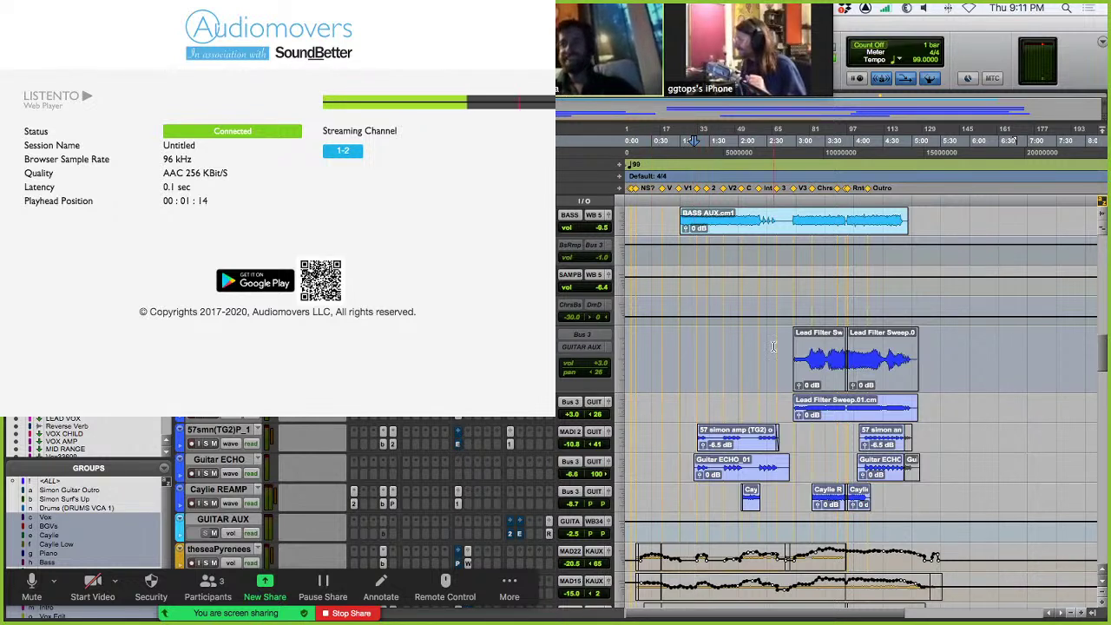
Solo the REAMP guitar track above GUITAR AUX, audition it from 3:20 and enlarge its height.
scroll(773, 346, down, 3)
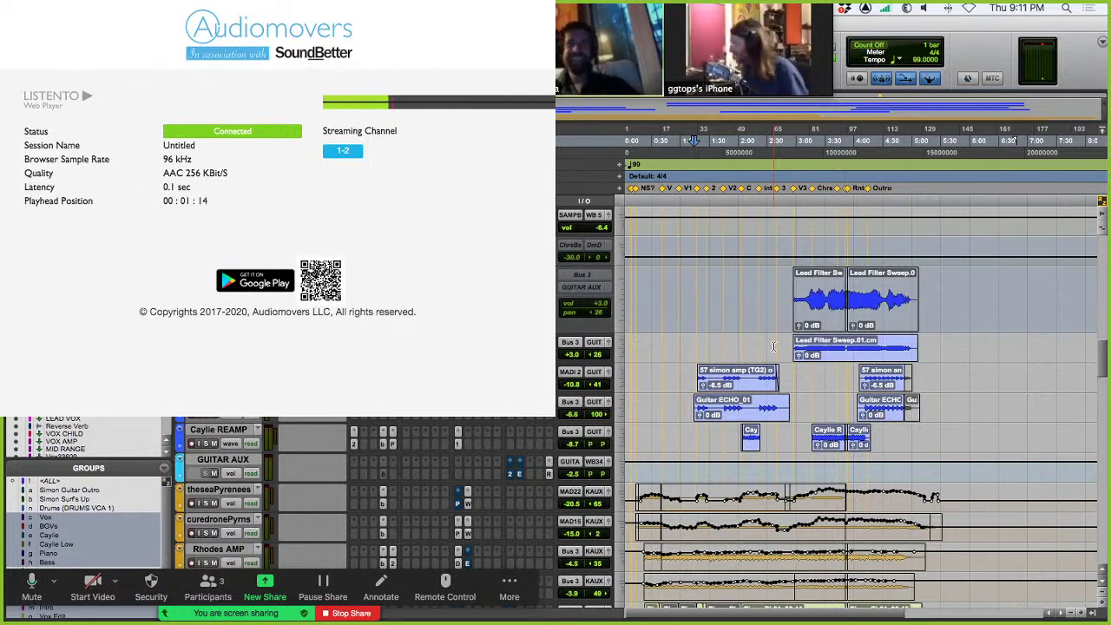
click(815, 202)
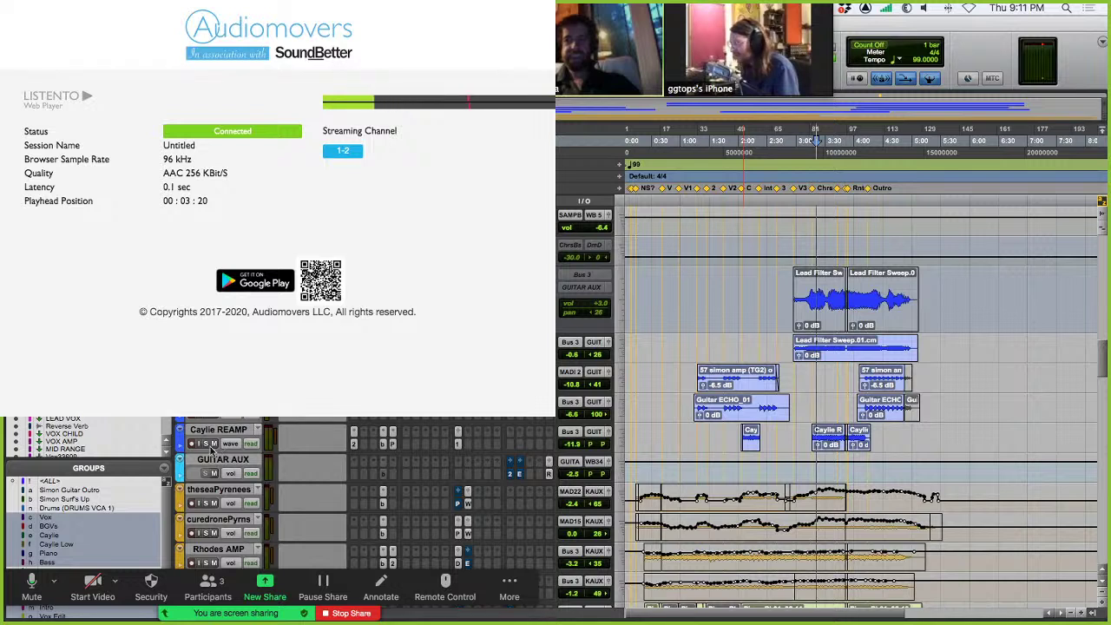
key(space)
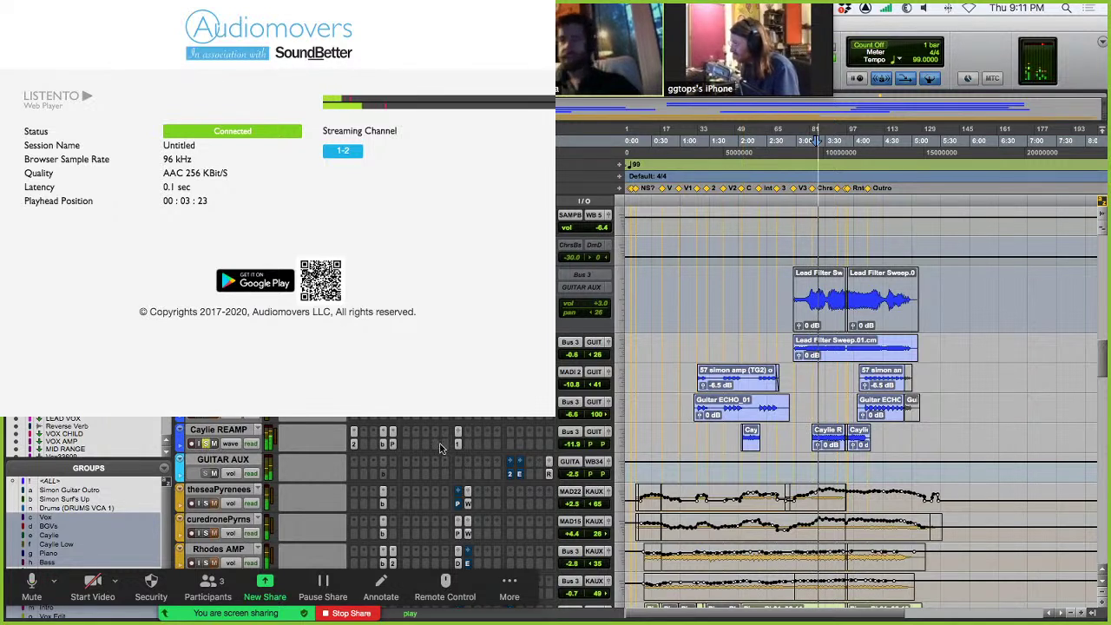
click(619, 448)
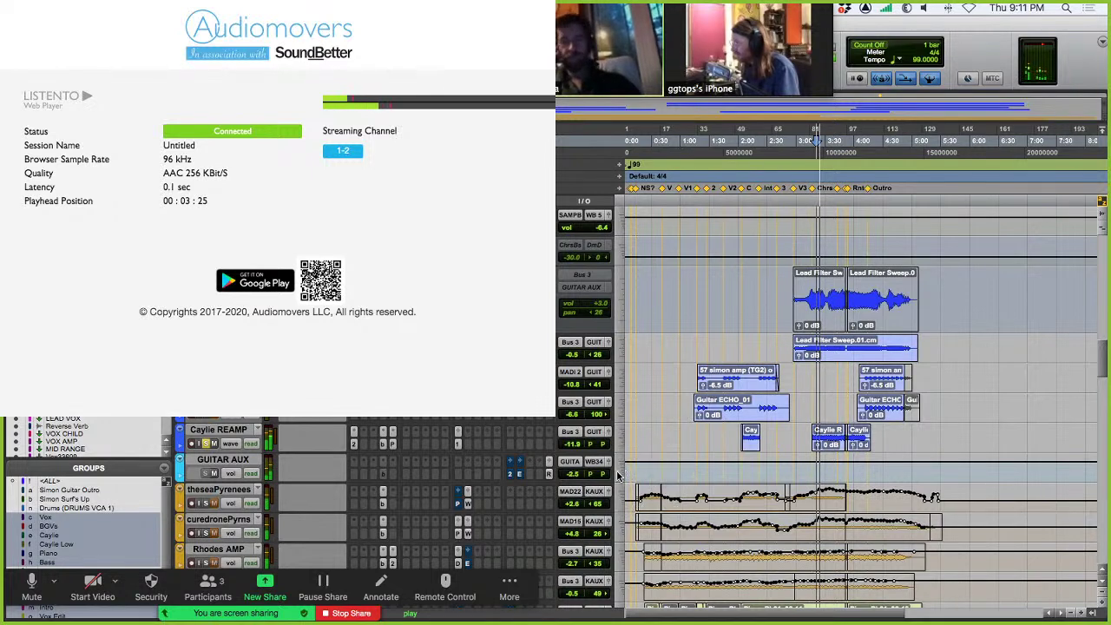
click(642, 483)
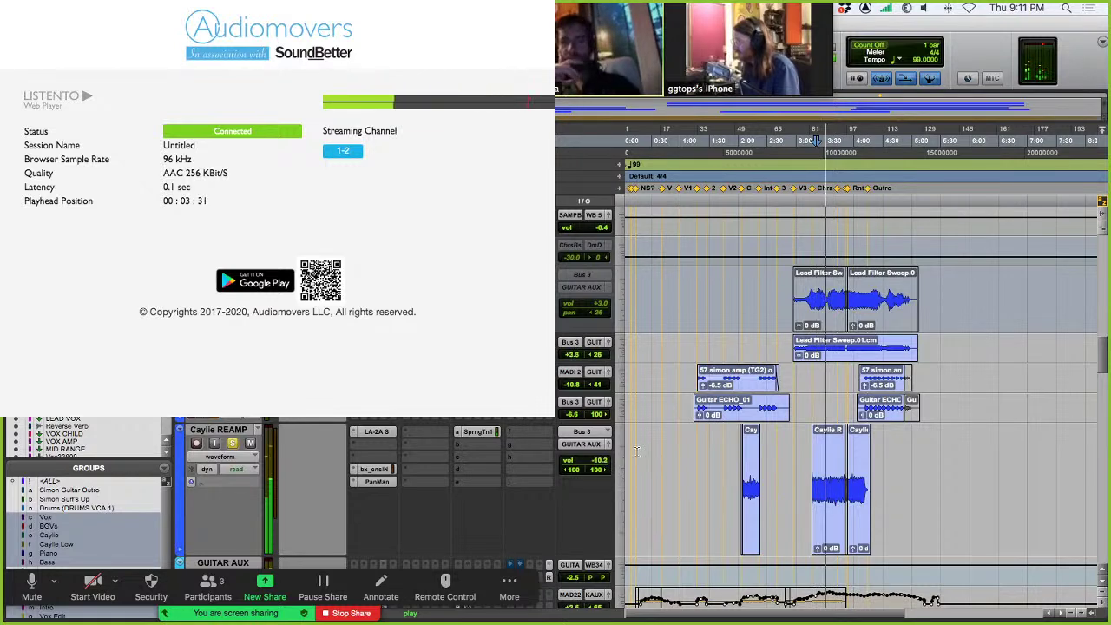
scroll(637, 452, down, 5)
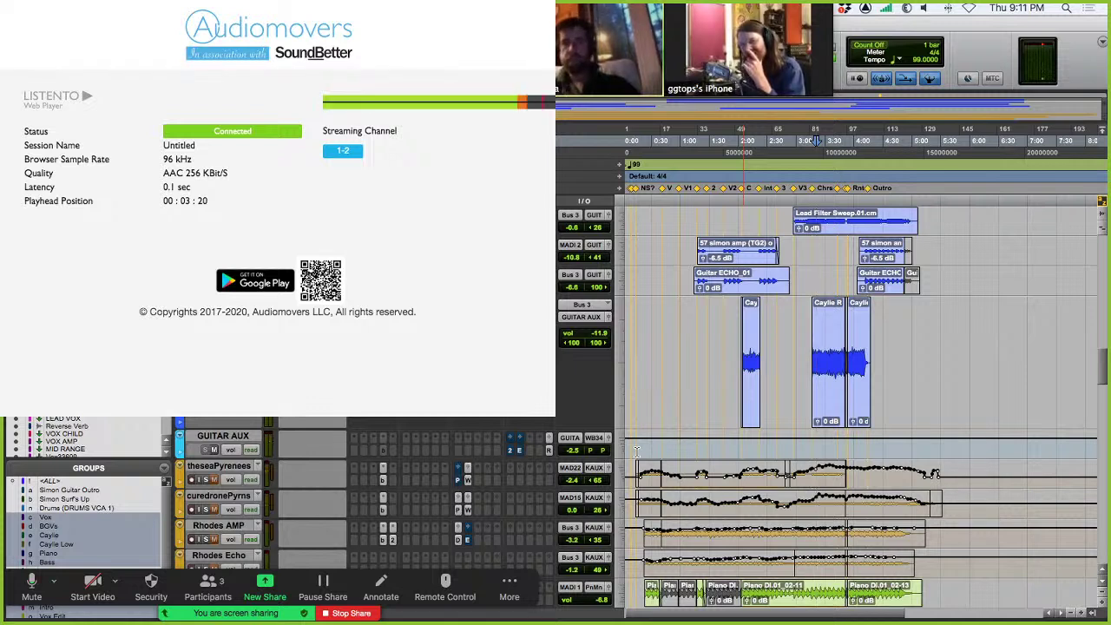
Audition the REAMP guitar from 3:20, comparing its Soundtoys PanMan plug-in bypassed and active, and close the plug-in.
key(space)
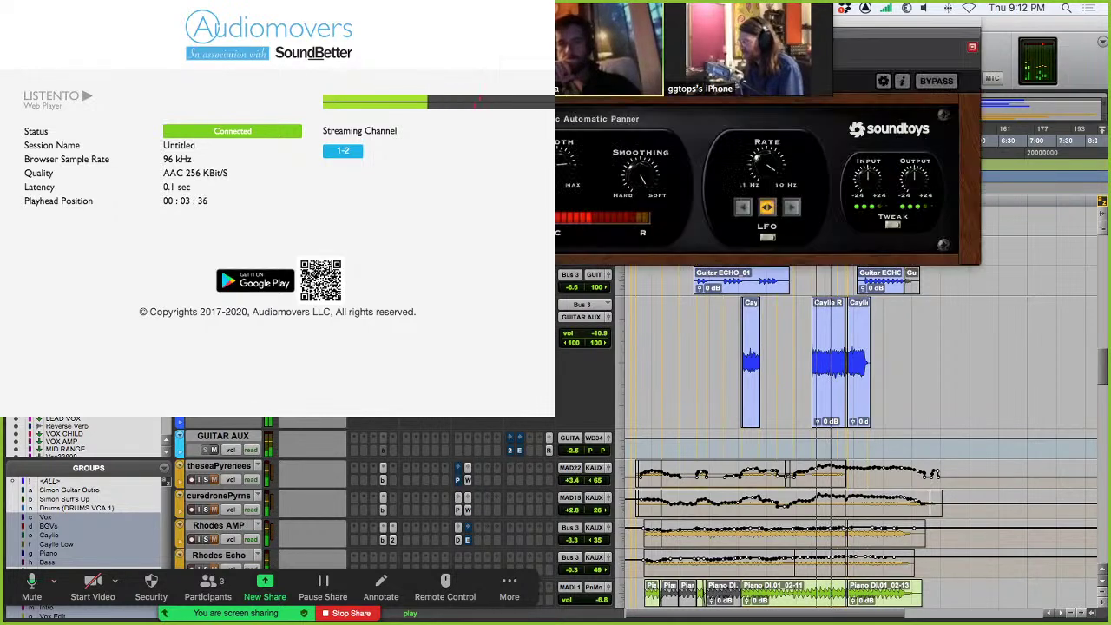
drag(885, 23, 761, 225)
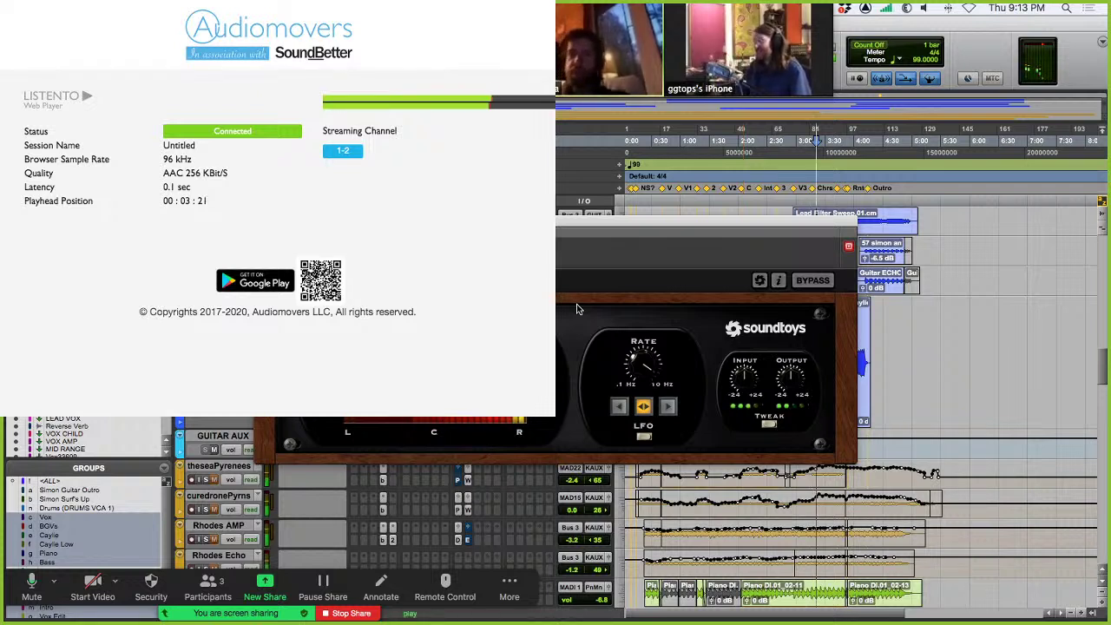
click(813, 280)
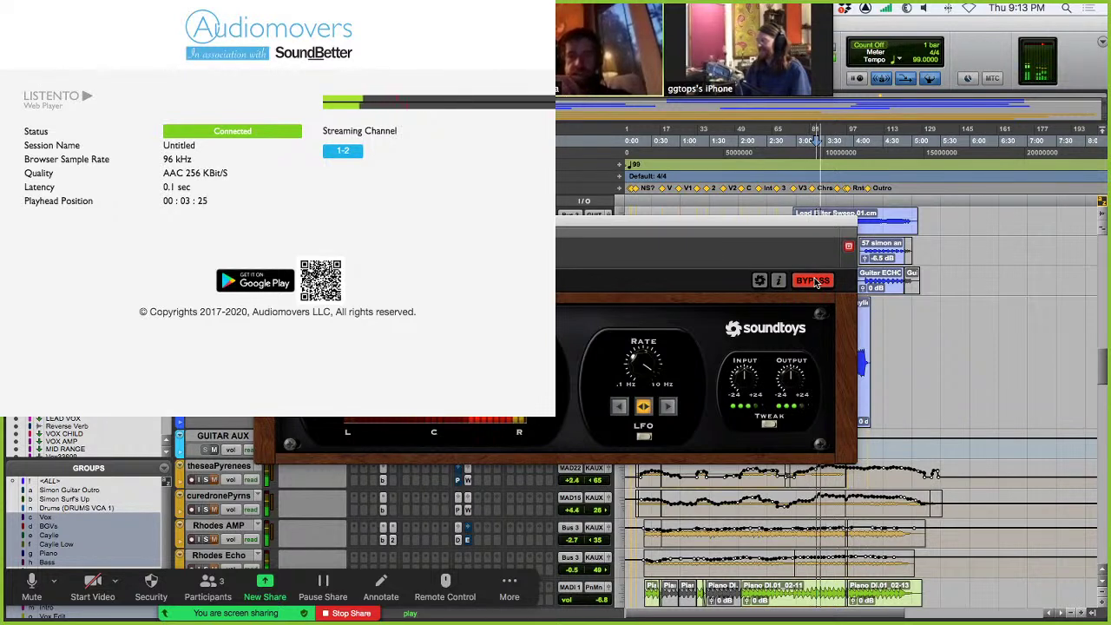
click(813, 280)
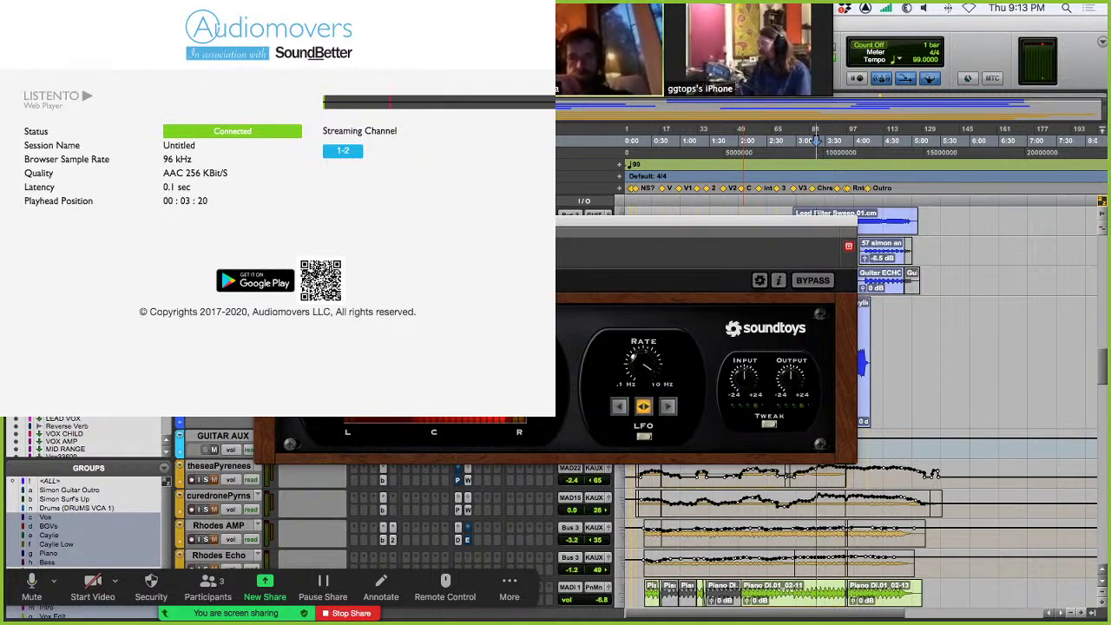
click(556, 366)
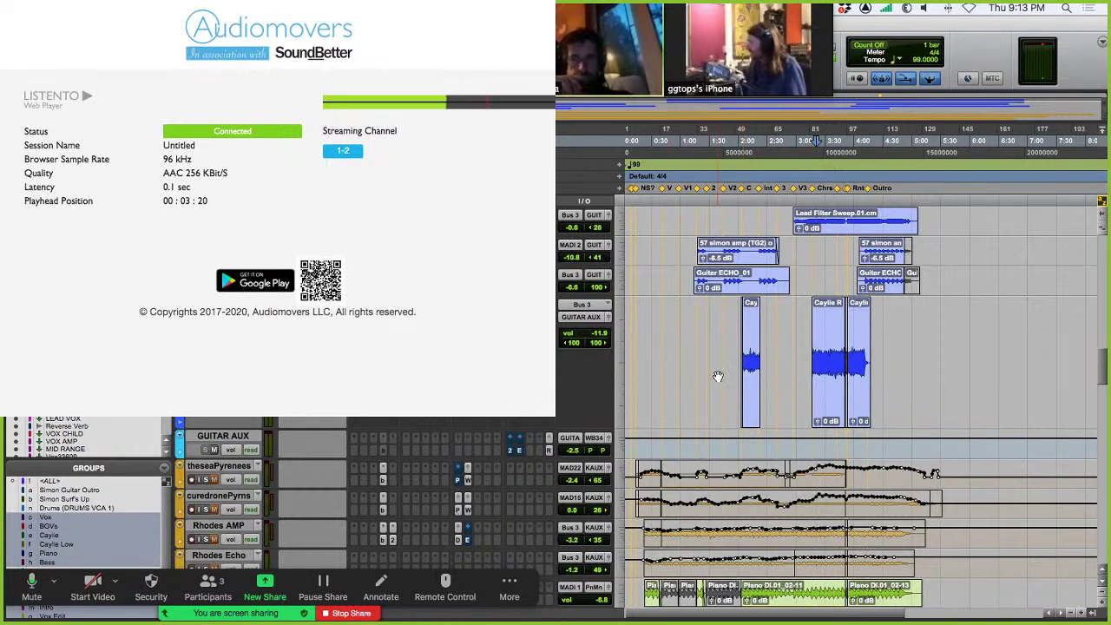
Unsolo the REAMP guitar track and audition the passage from 3:20 while moving on to the keyboard tracks.
scroll(717, 376, down, 2)
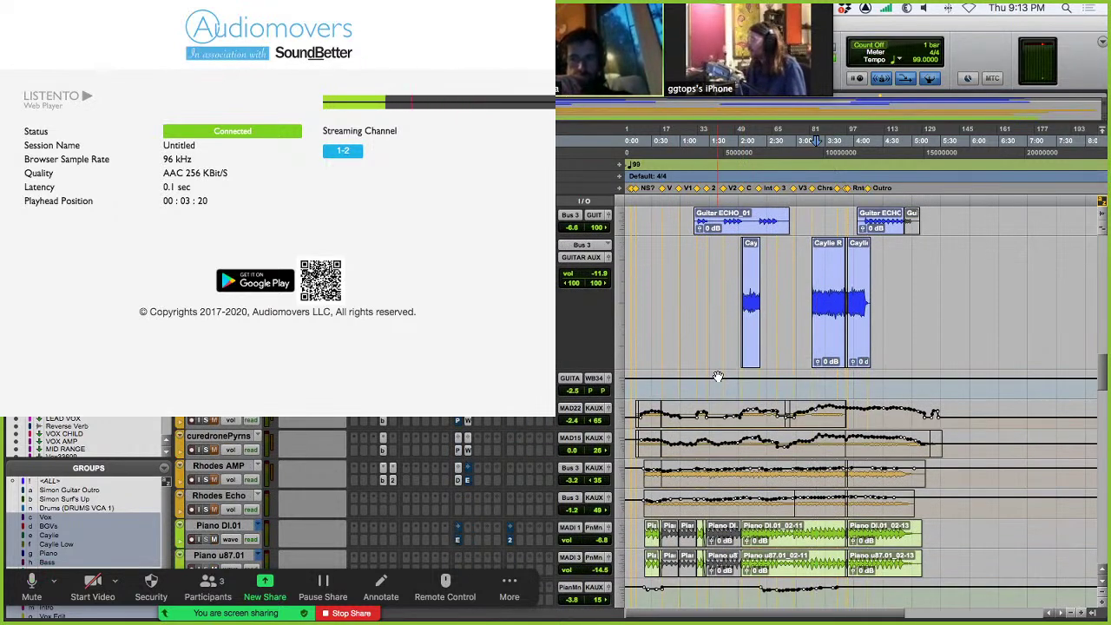
scroll(718, 376, up, 4)
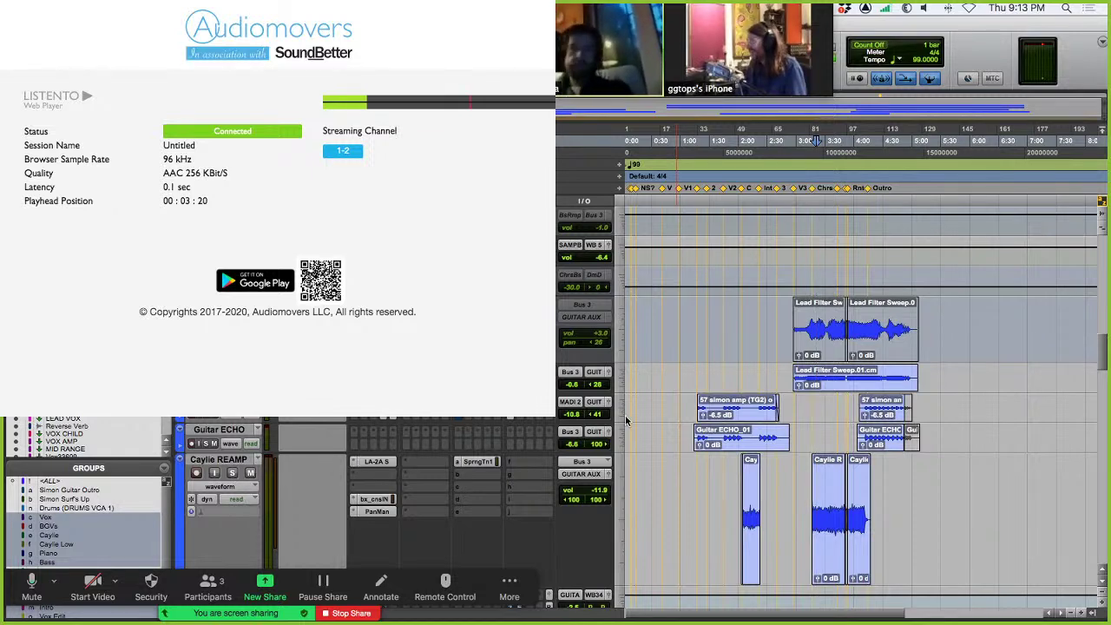
scroll(810, 401, down, 2)
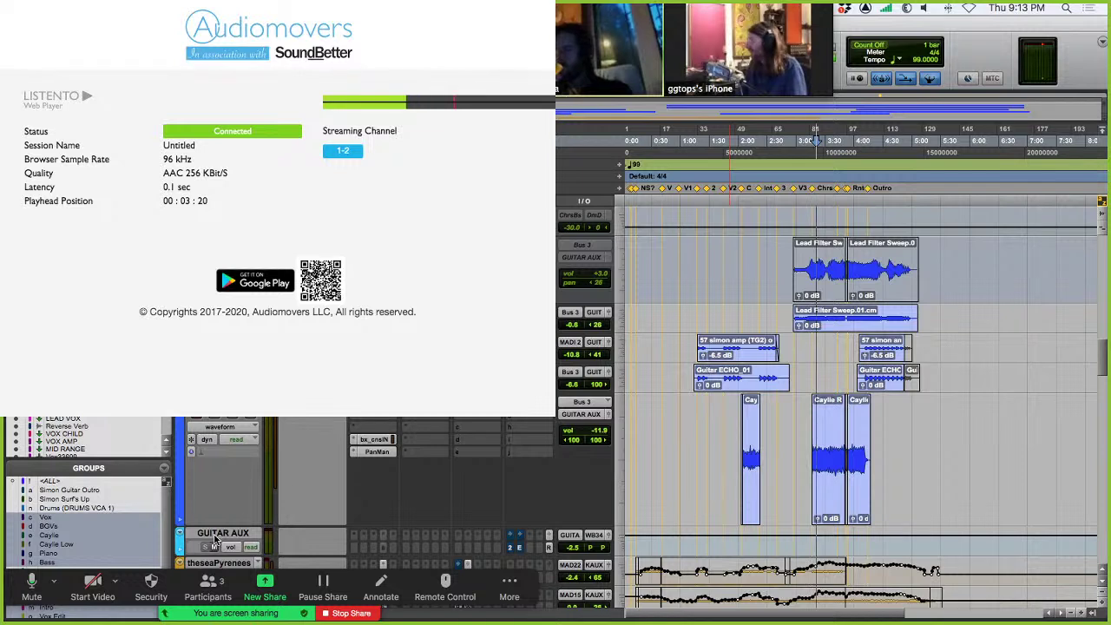
key(space)
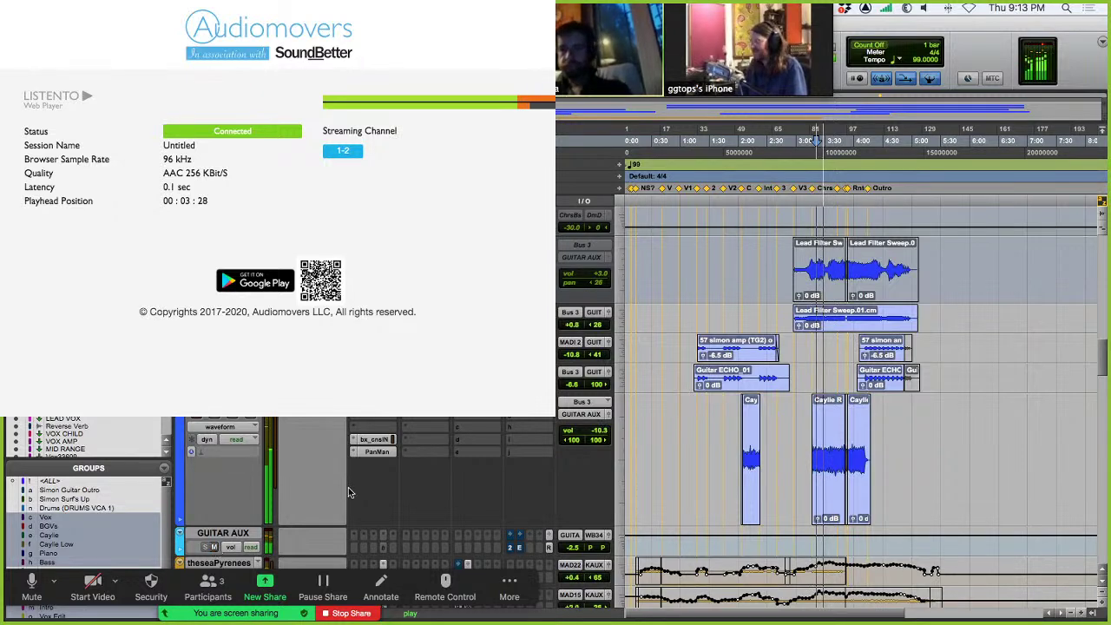
scroll(370, 498, down, 5)
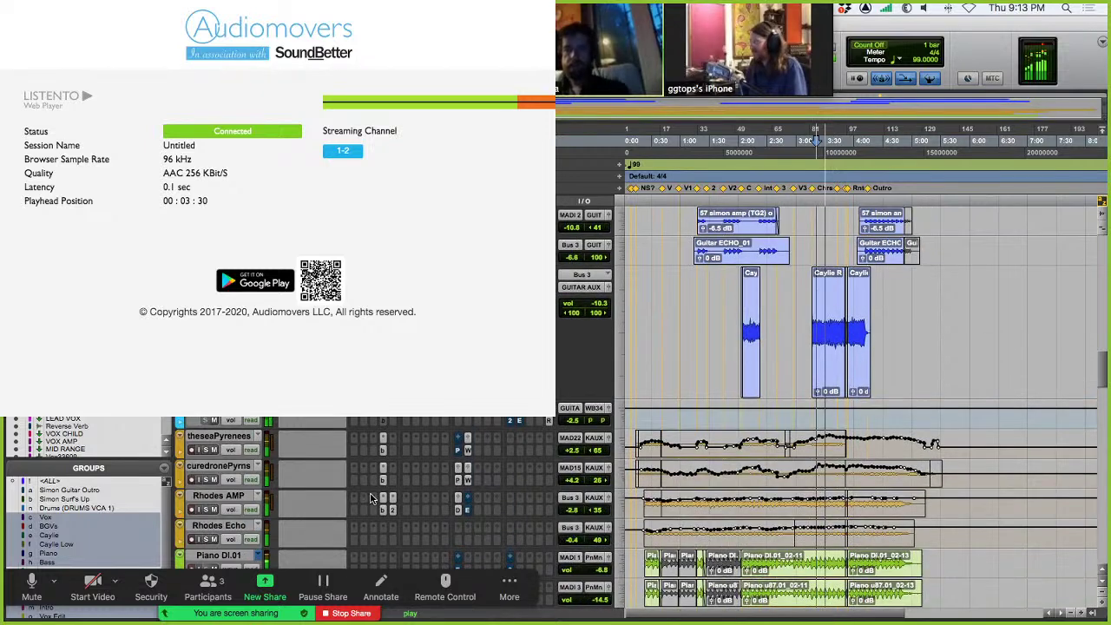
Examine the channel-strip plug-in and the Widener send of the theseaPyrenees track at 3:20.
scroll(370, 499, down, 1)
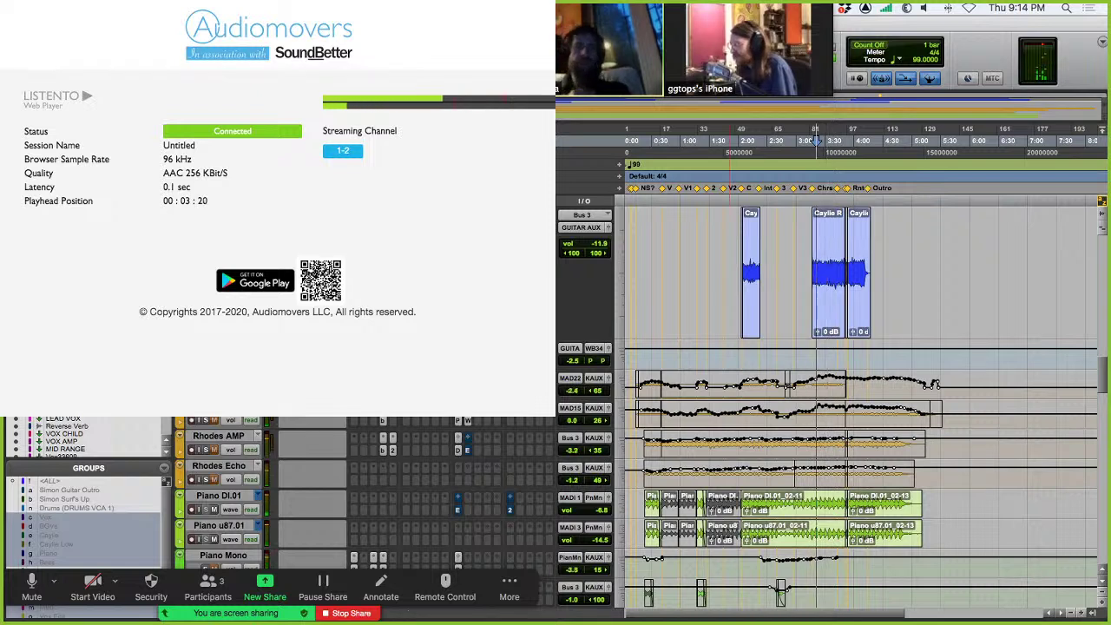
click(817, 141)
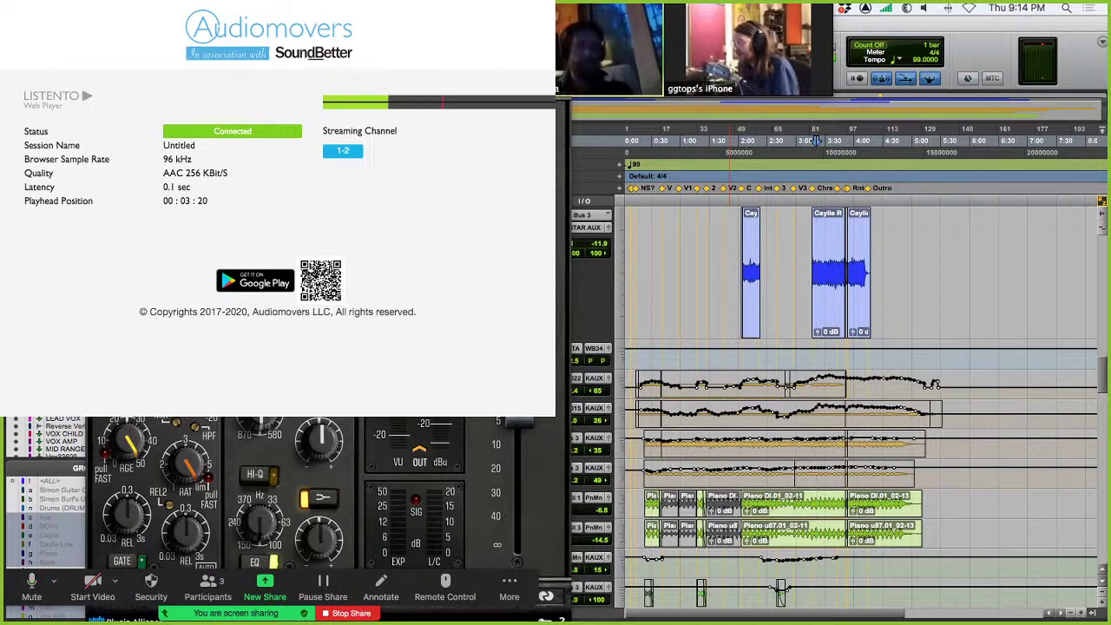
key(super+w)
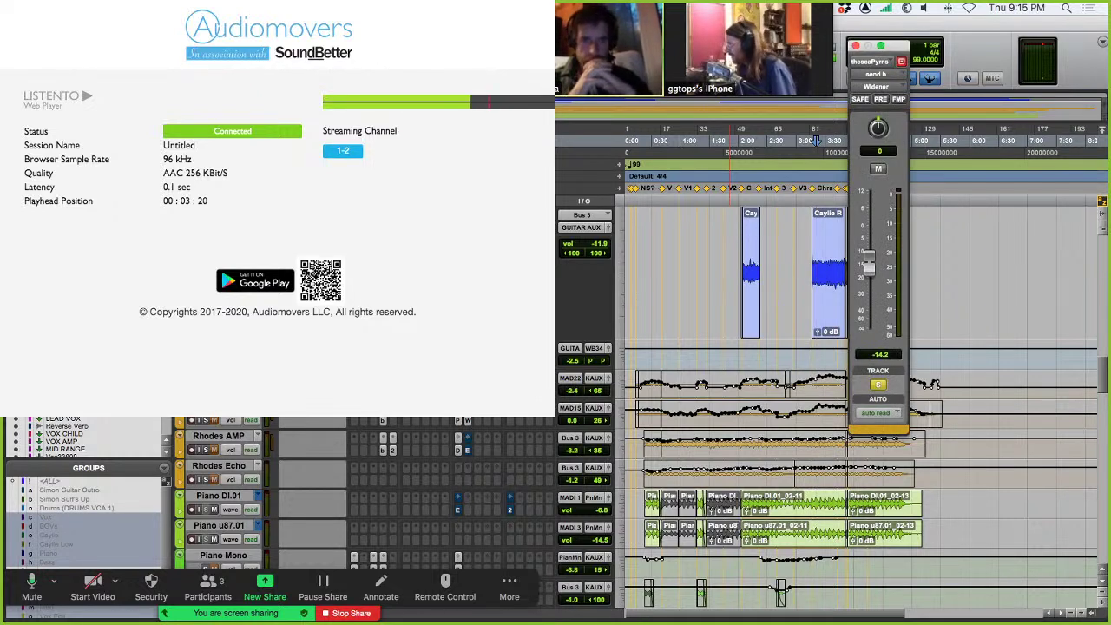
Audition the theseaPyrenees track from 3:20 with its Widener send muted and unmuted, and close the send window.
key(space)
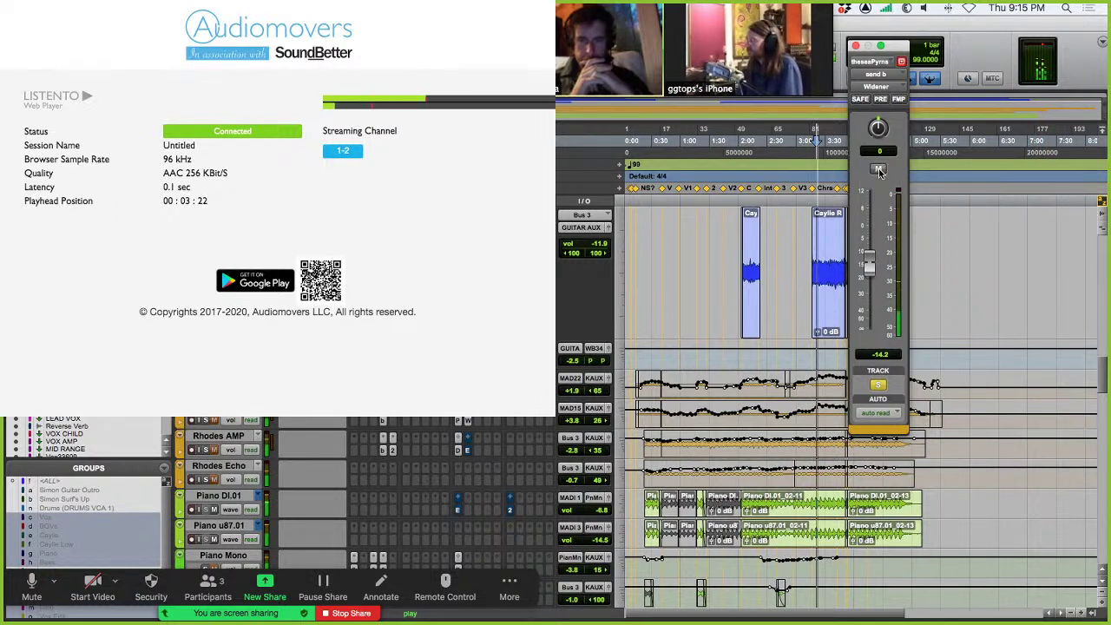
click(879, 169)
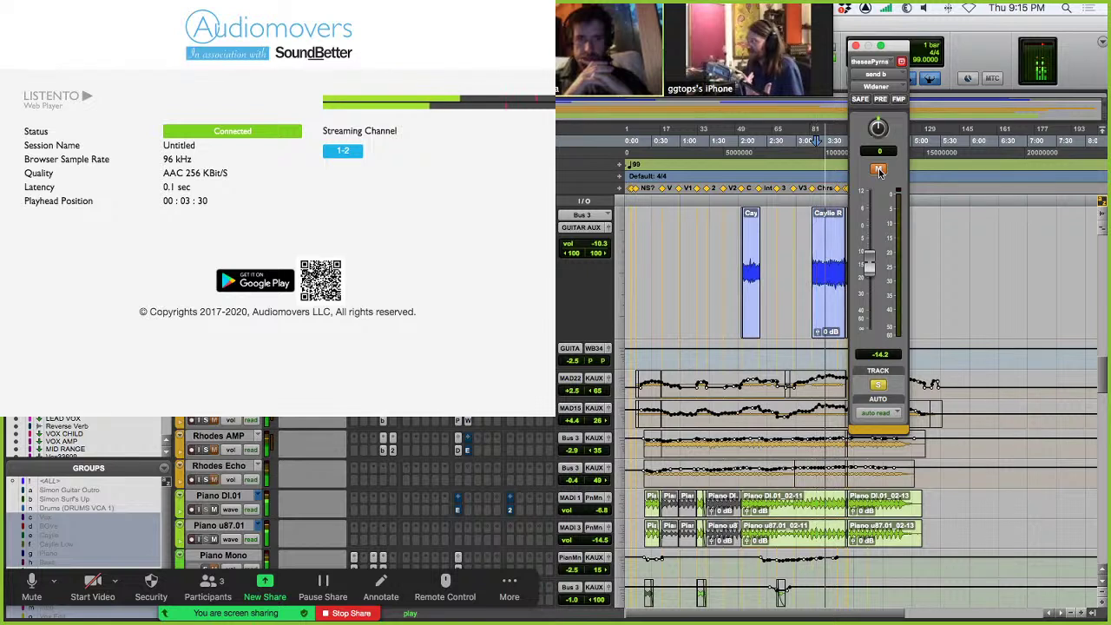
click(878, 169)
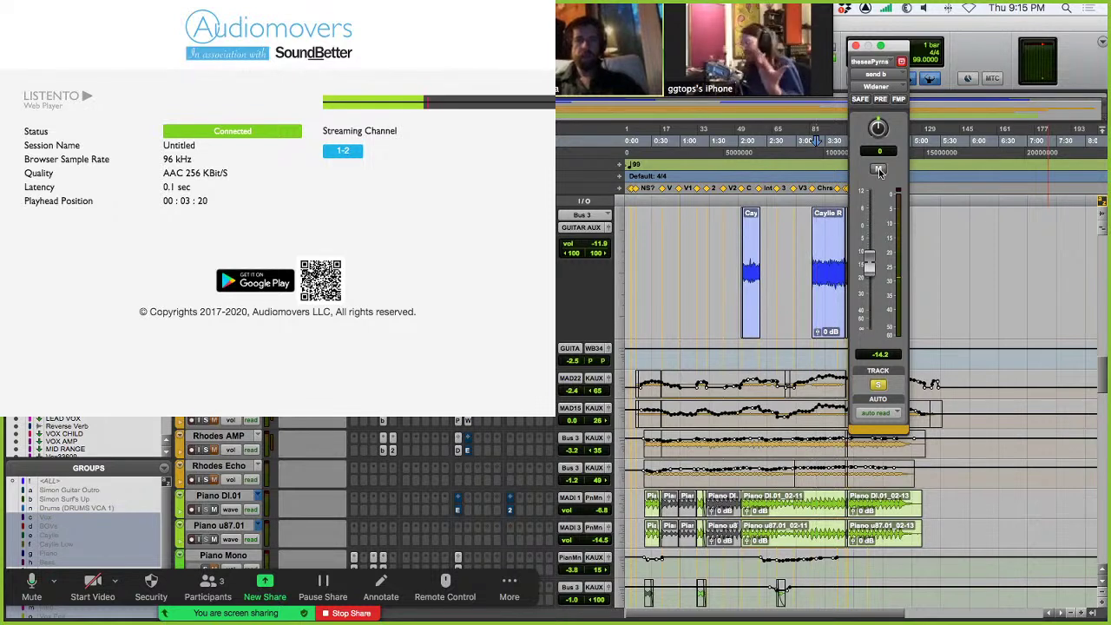
click(856, 46)
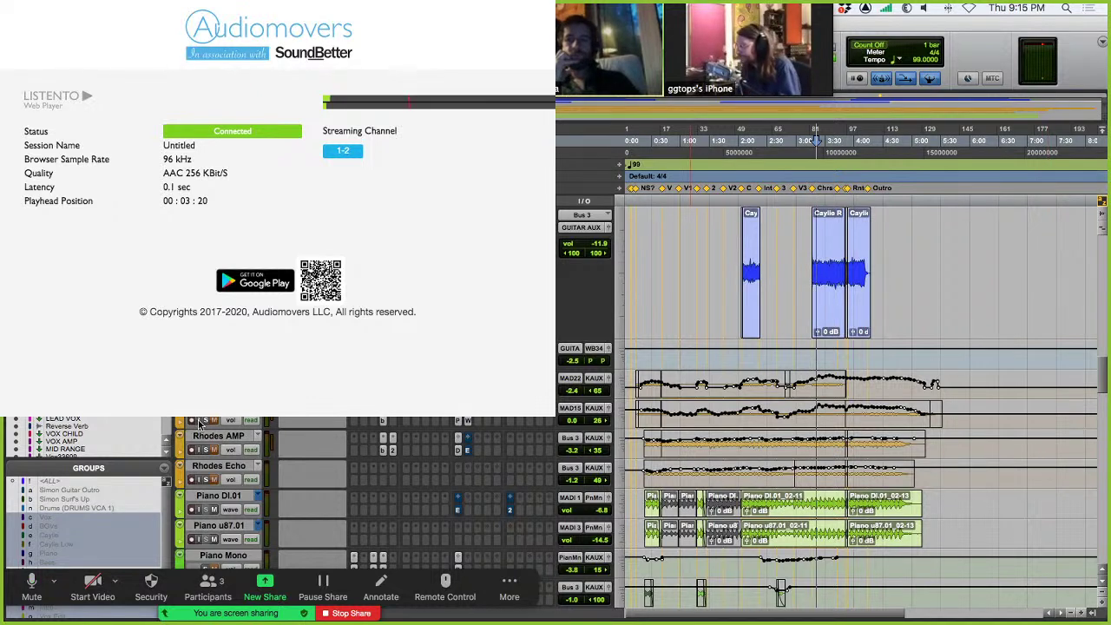
Audition the soloed keyboard track above Rhodes AMP from 3:20, examining its Phaser send and channel-strip plug-in.
key(space)
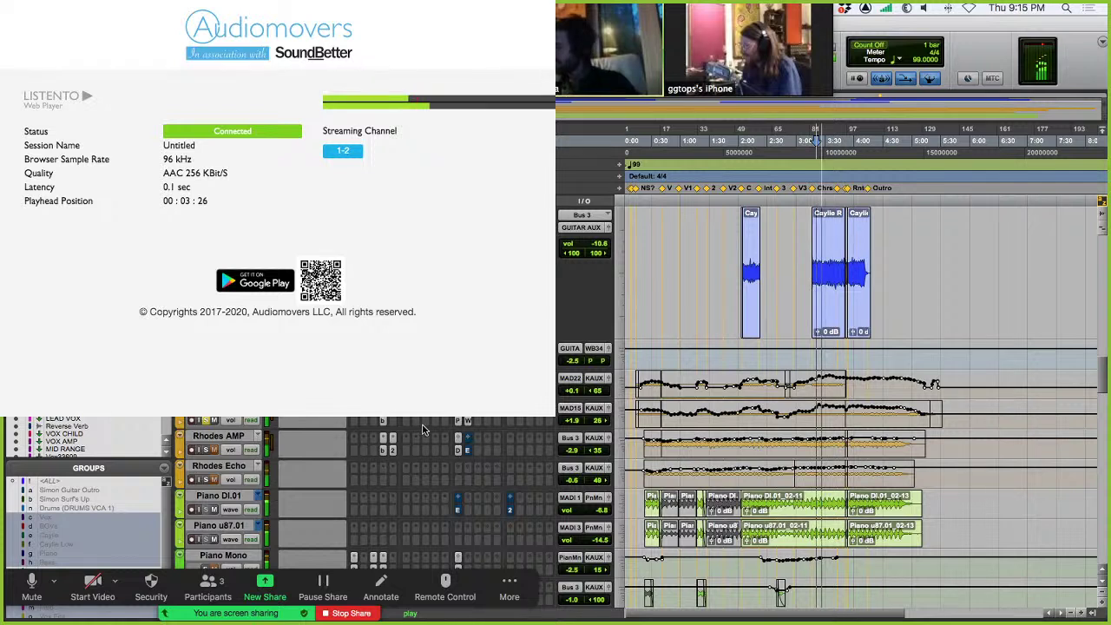
key(space)
click(460, 423)
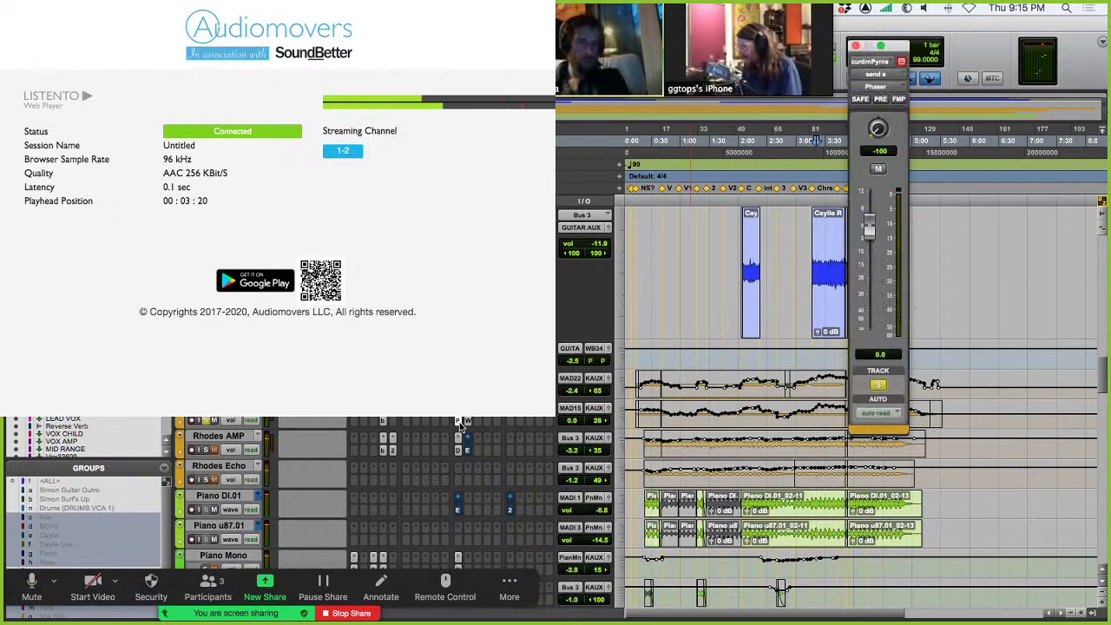
click(387, 424)
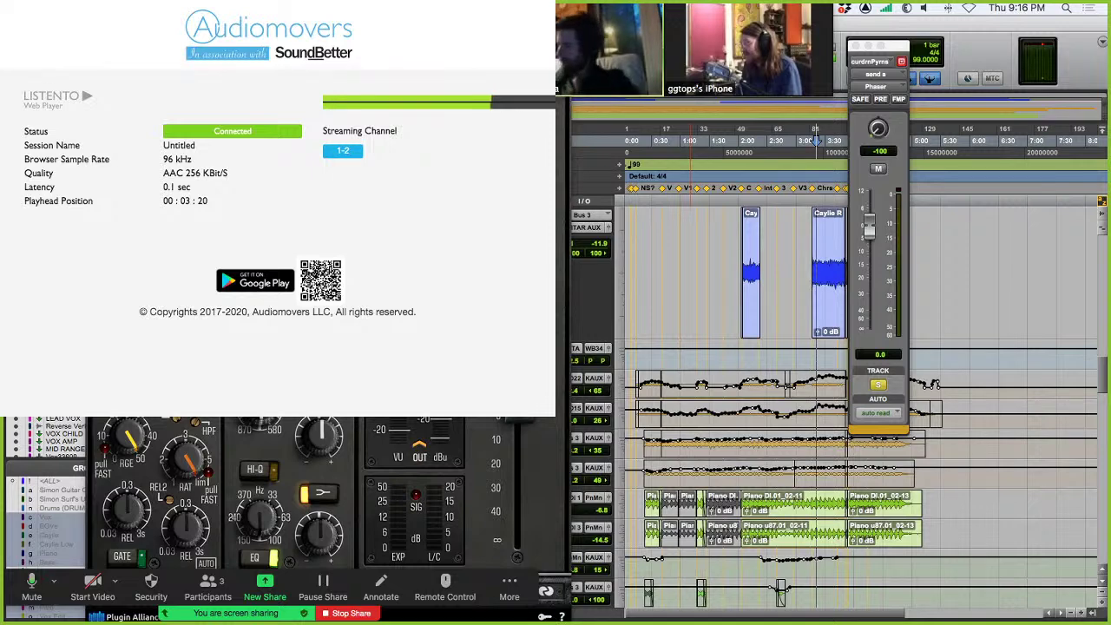
key(super+w)
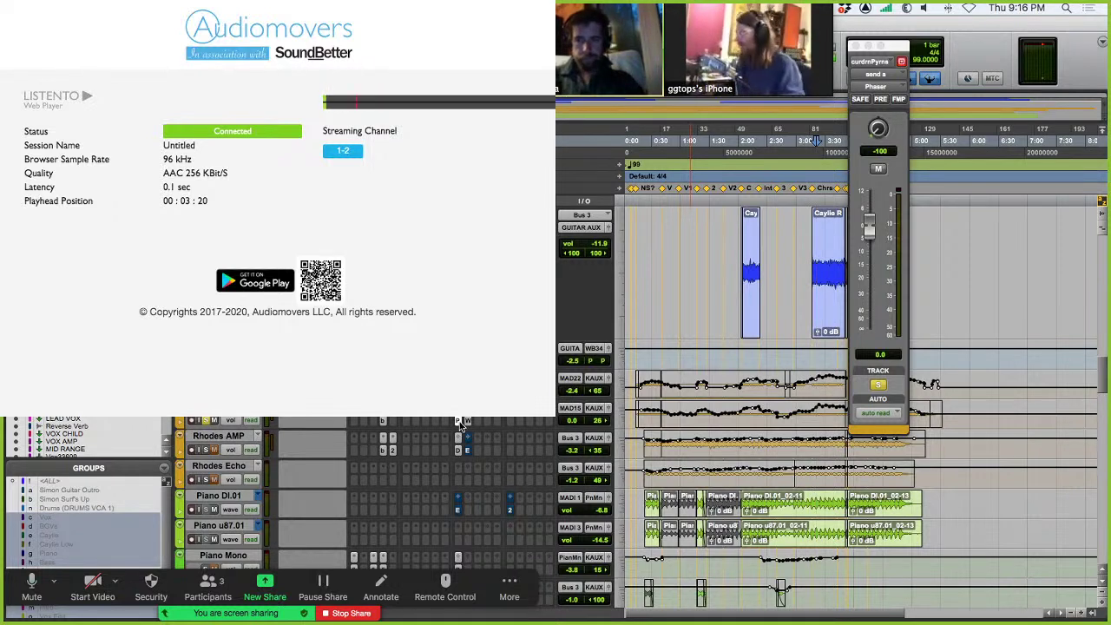
key(space)
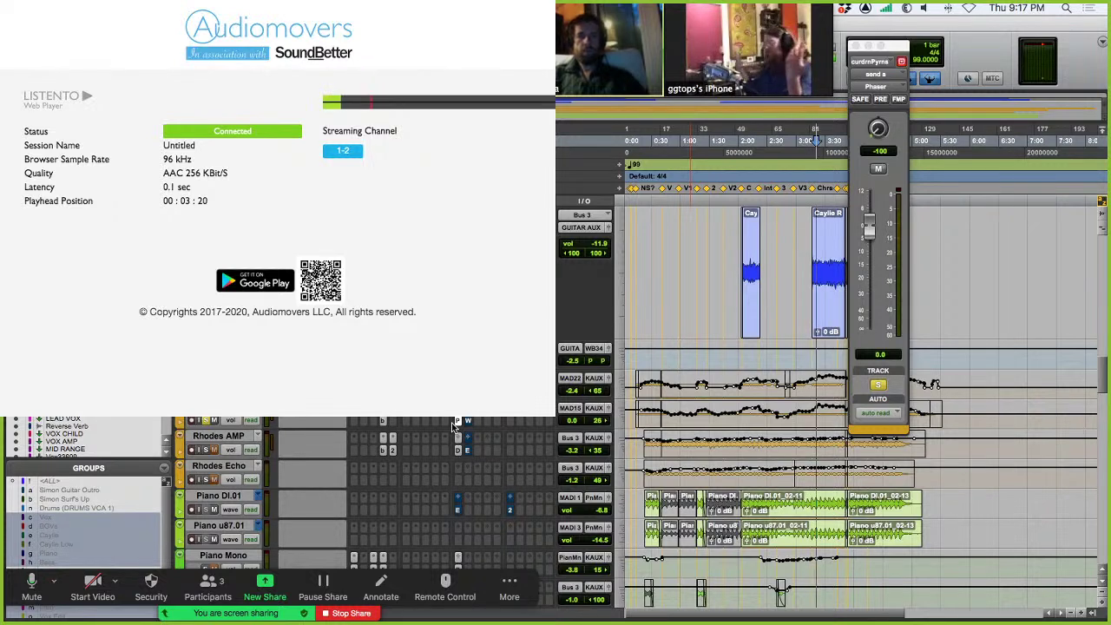
key(space)
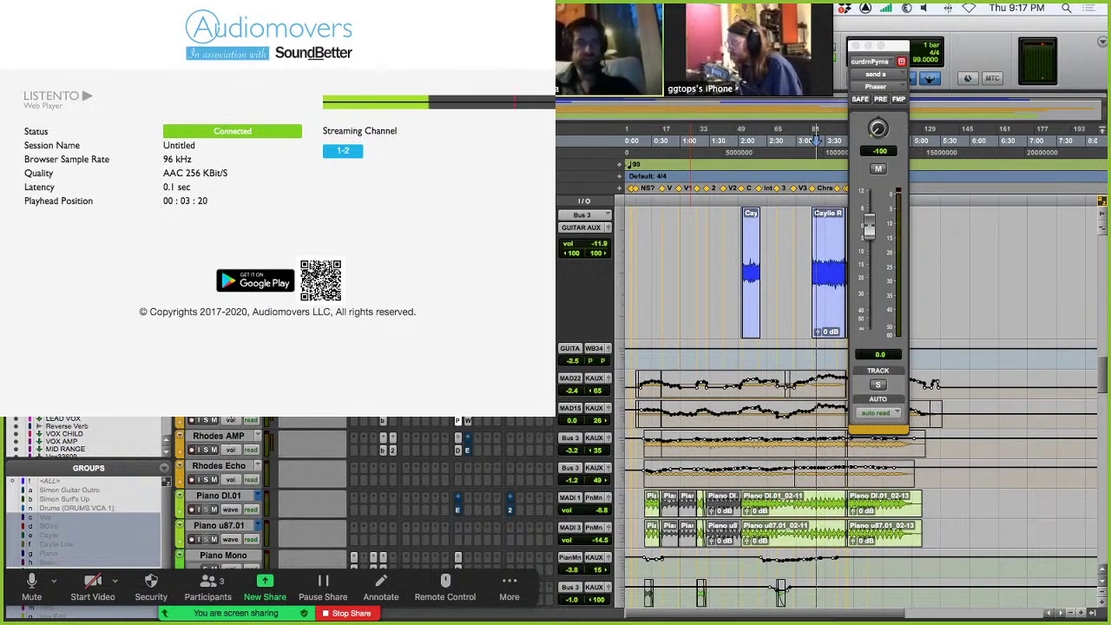
Solo the Rhodes AMP track and set the playback start to 0:21.
double_click(225, 436)
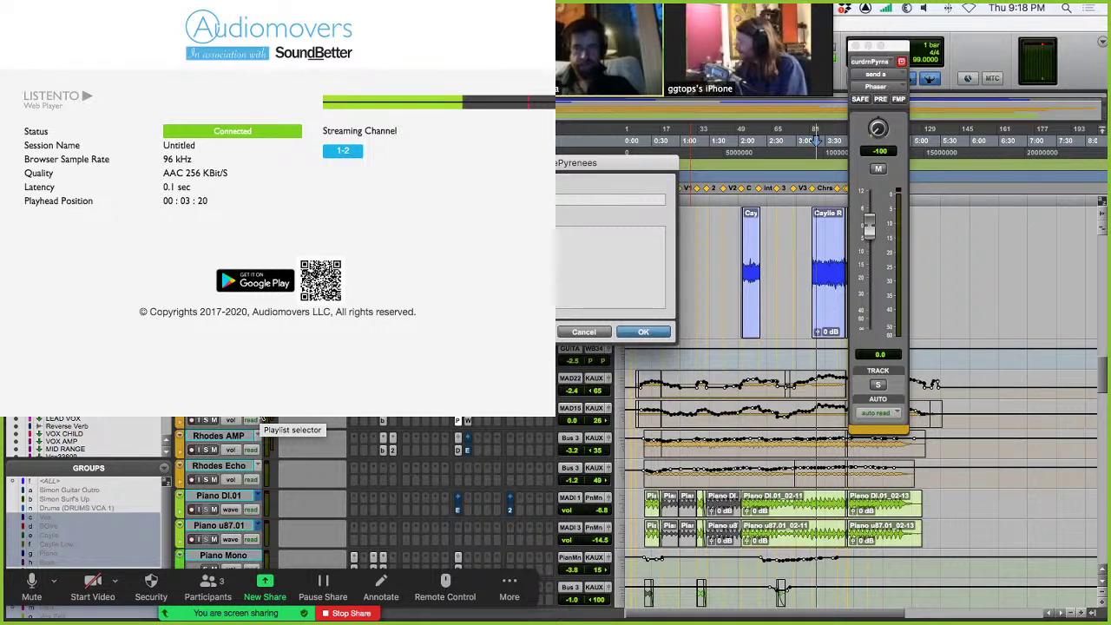
key(Return)
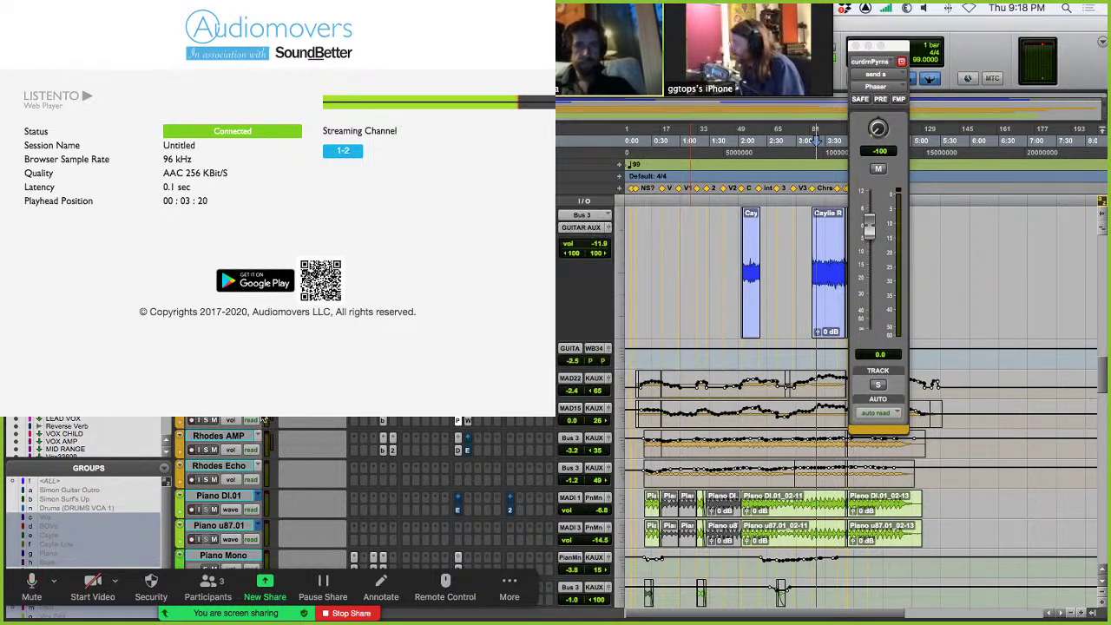
scroll(352, 441, down, 4)
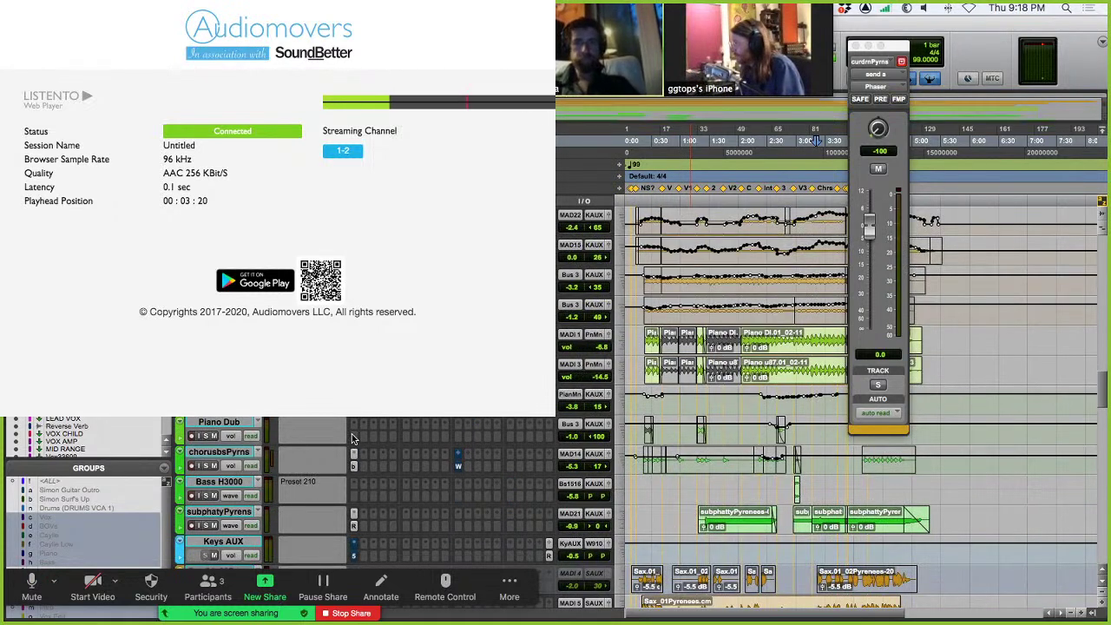
scroll(352, 441, up, 4)
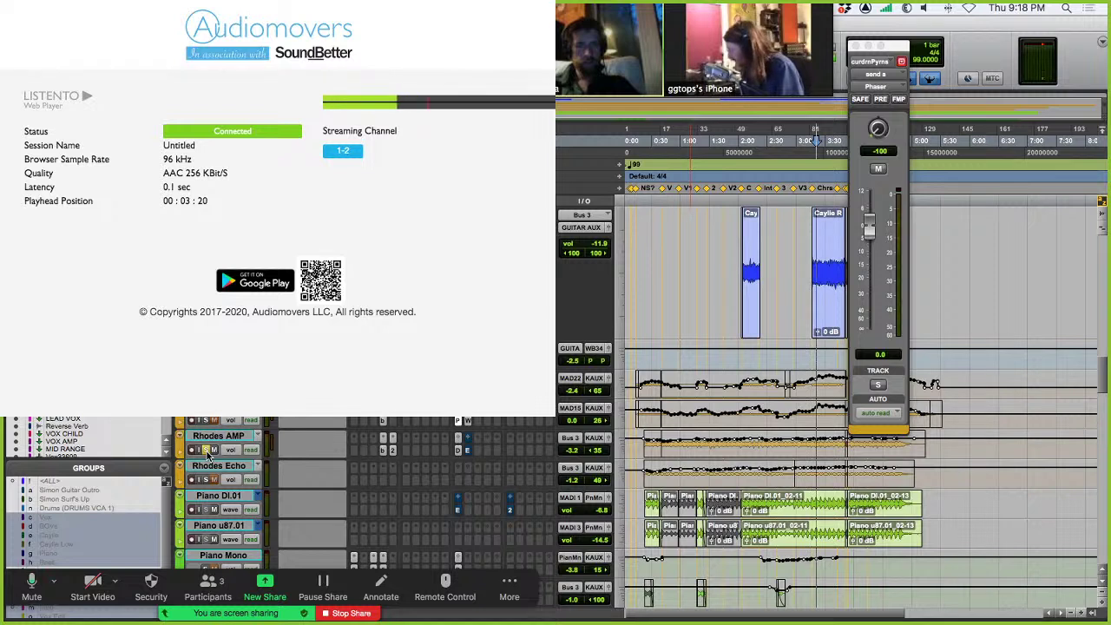
click(653, 204)
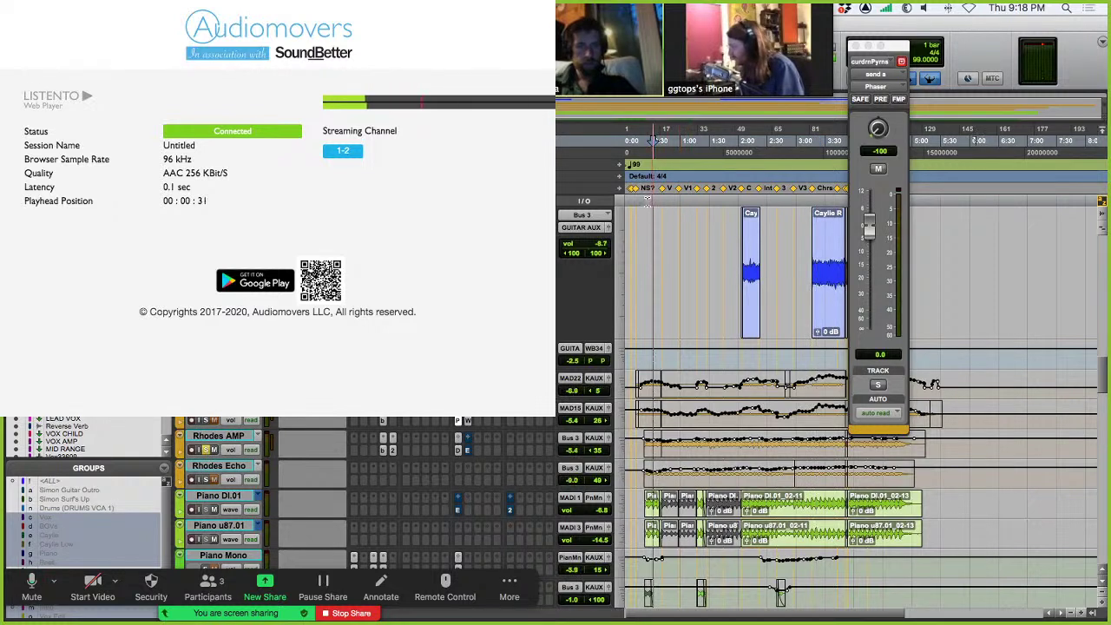
click(643, 203)
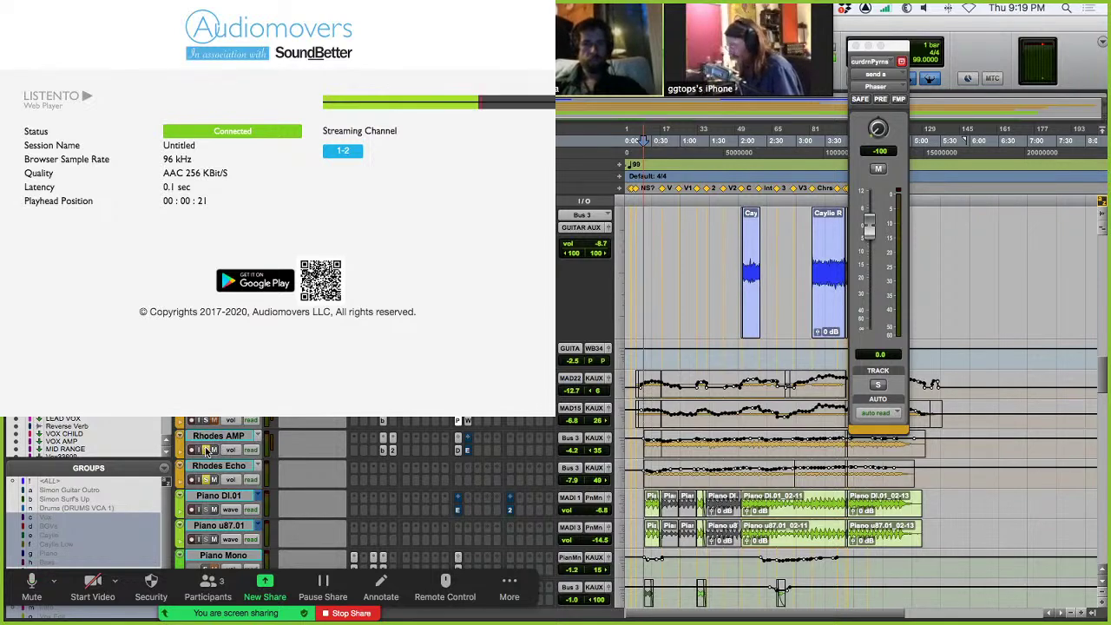
Solo the BASS AUX.cm track and audition it together with the keyboard tracks from 0:21.
scroll(233, 434, down, 10)
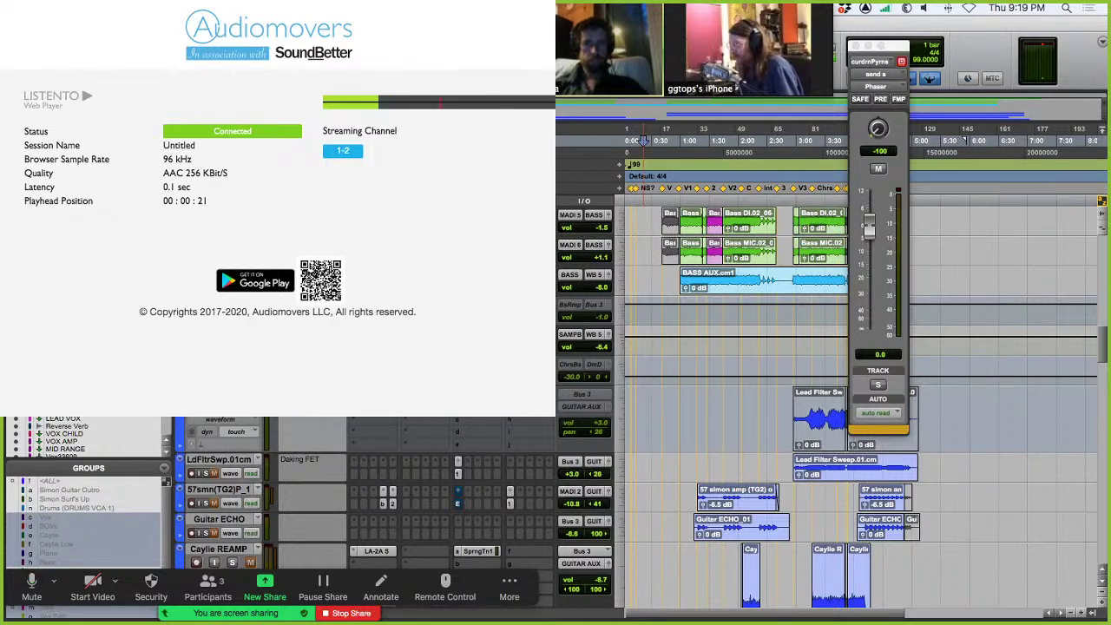
scroll(860, 408, up, 5)
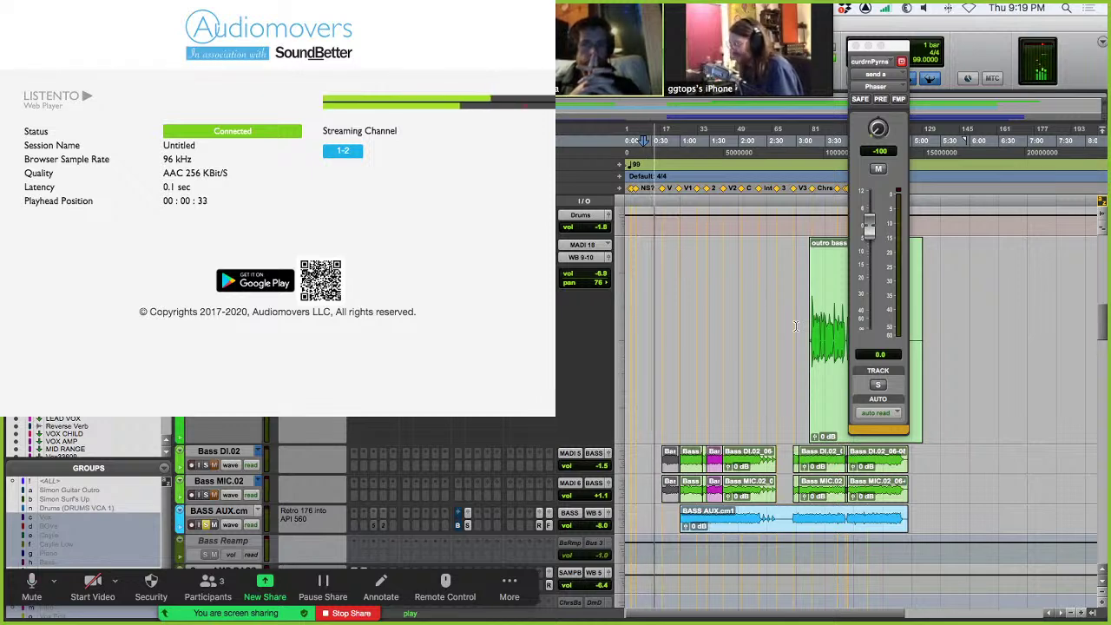
scroll(795, 327, down, 15)
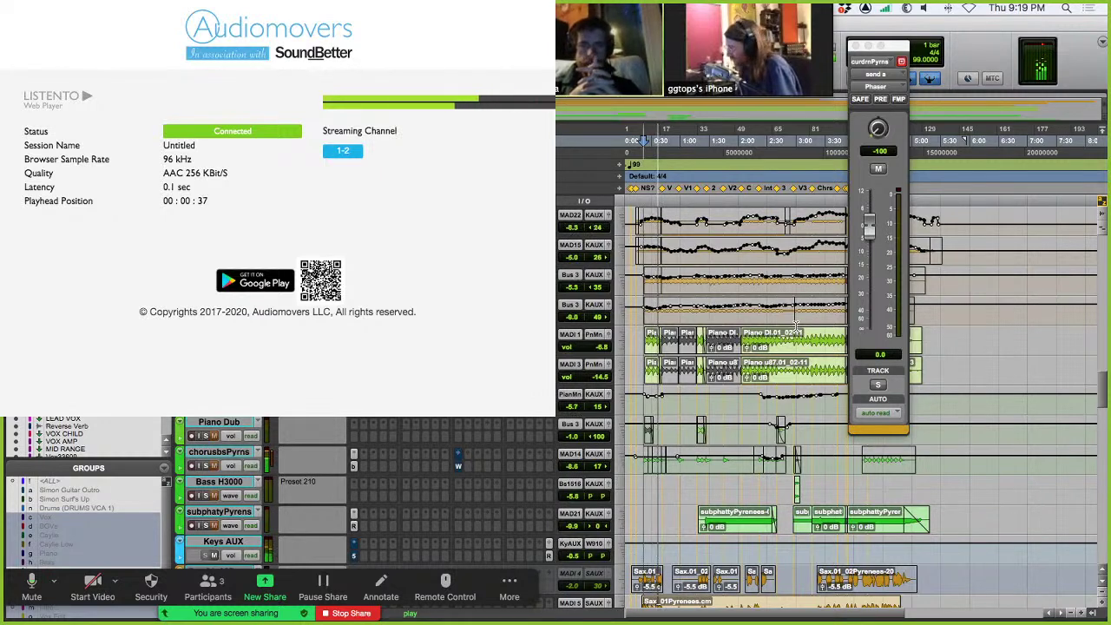
scroll(796, 325, down, 5)
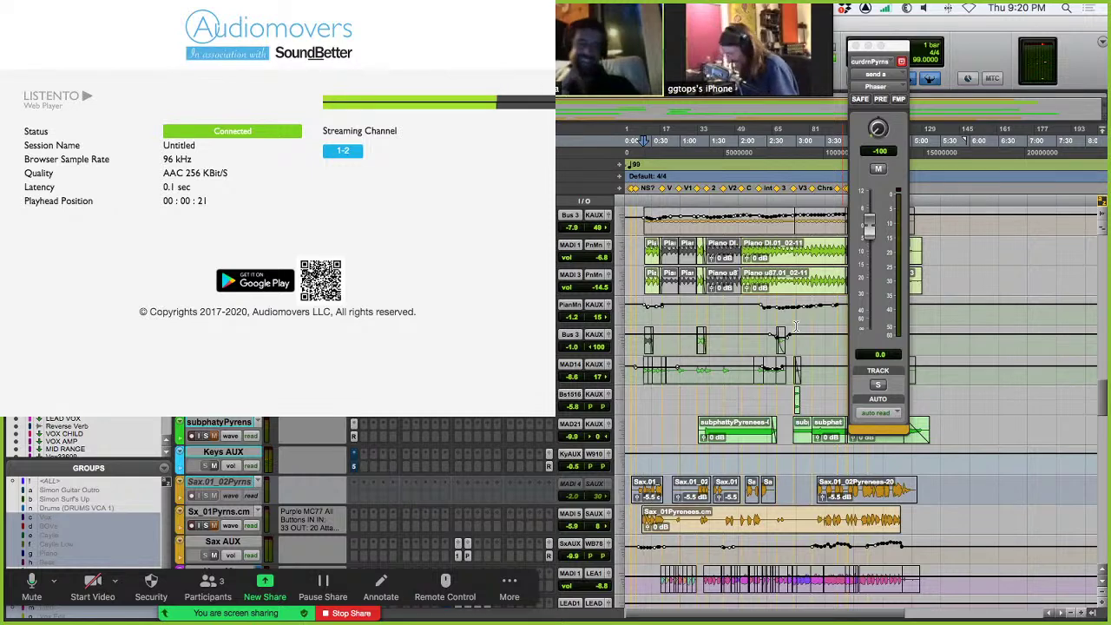
Enlarge the height of the Piano Mono track on a magnified timeline and close the Phaser send window.
key(super+])
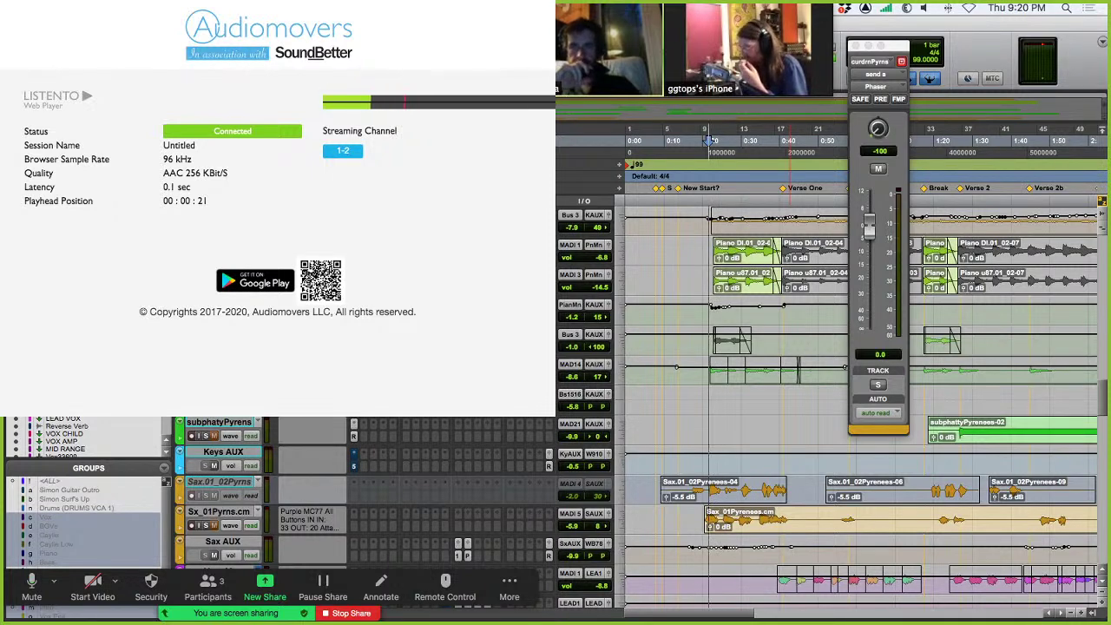
click(621, 307)
click(638, 342)
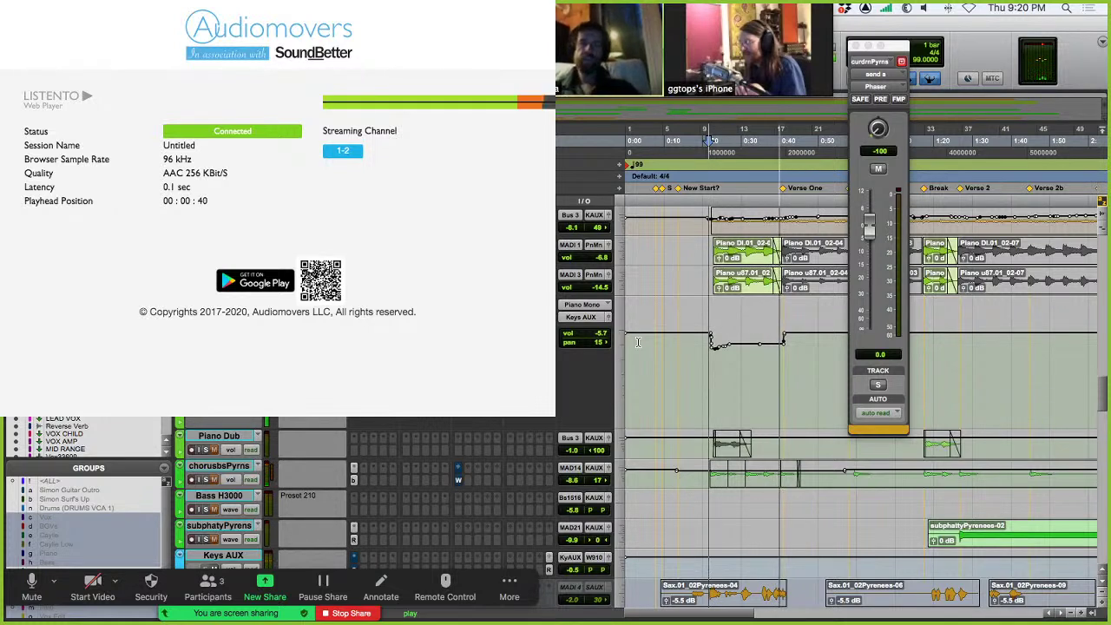
click(854, 46)
Audition the piano from 0:21 and examine its Abbey Road J37 tape plug-in.
key(space)
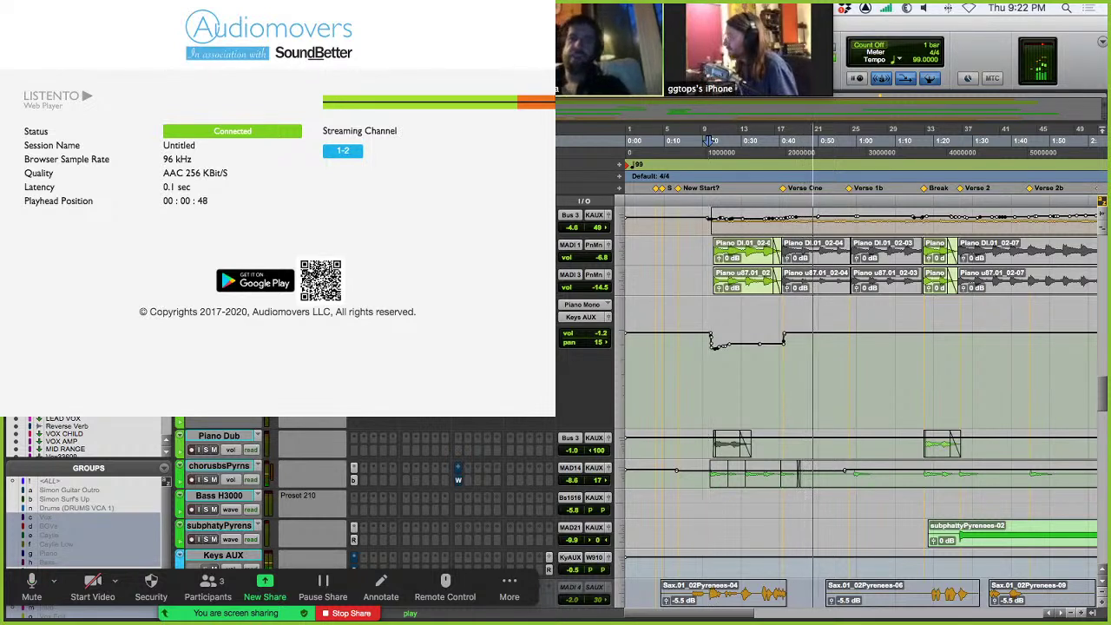
key(space)
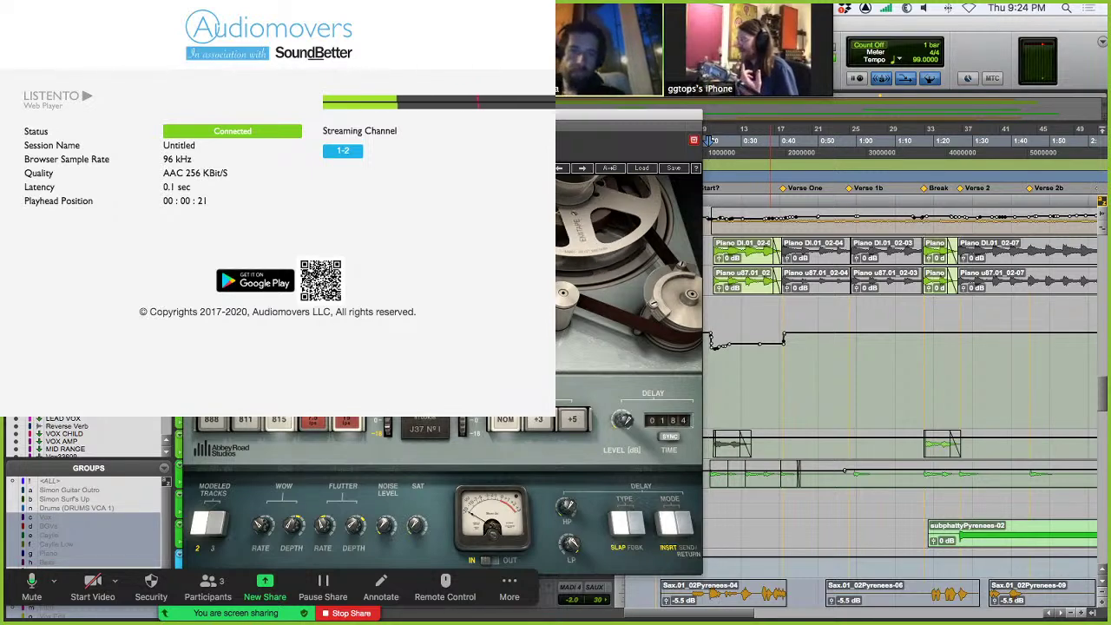
drag(640, 150, 558, 132)
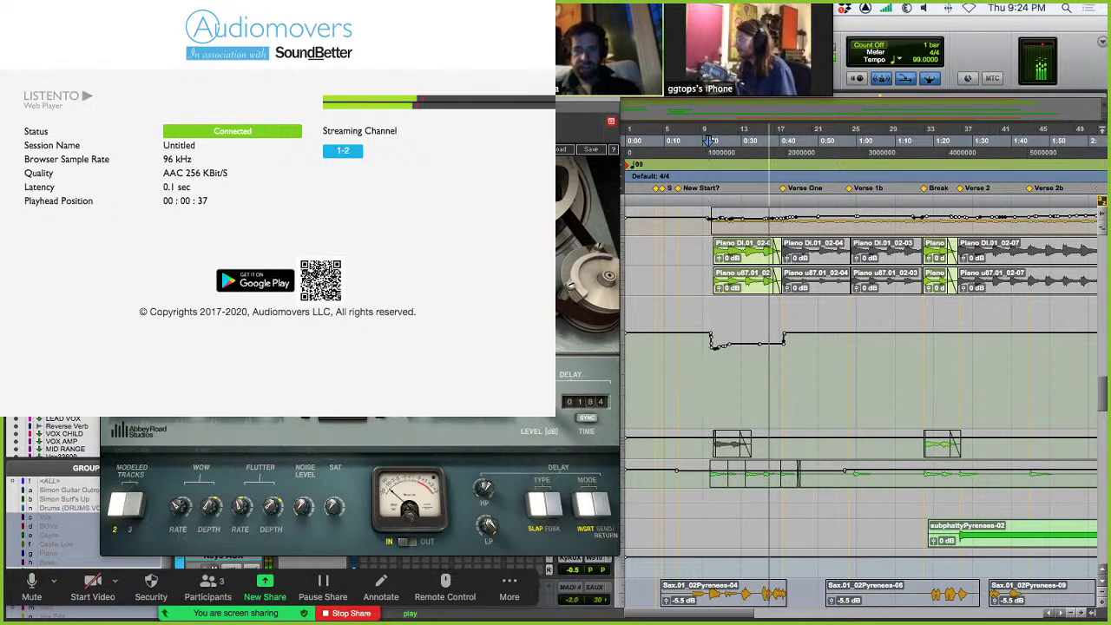
key(space)
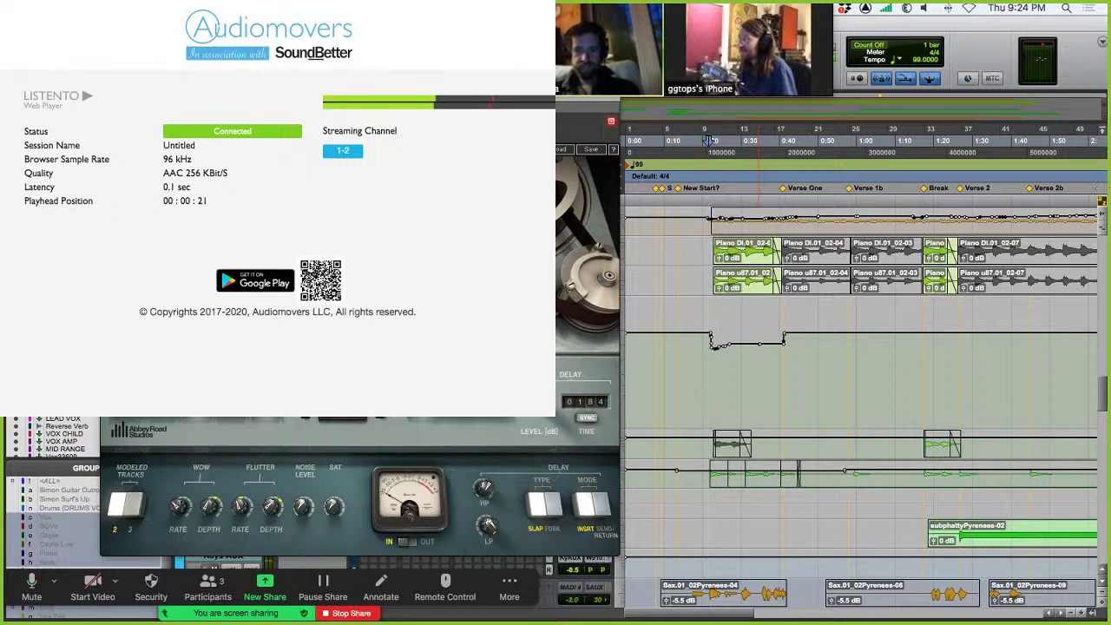
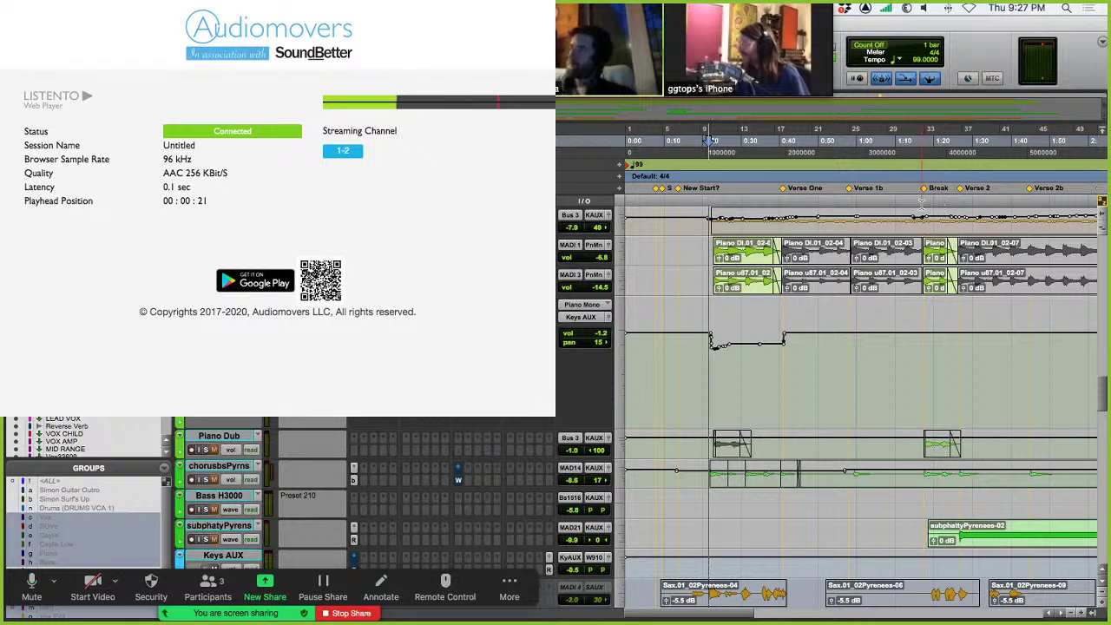
Audition the Piano Dub track from the Break marker at 1:16, first soloed alone, then together with the other keyboard tracks.
click(921, 200)
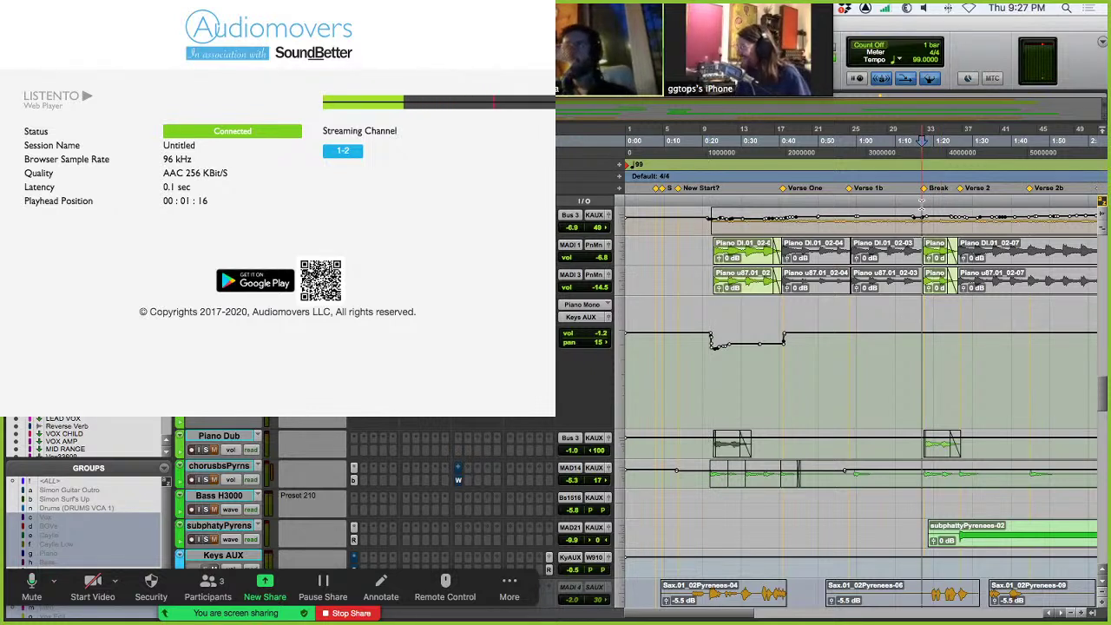
click(206, 449)
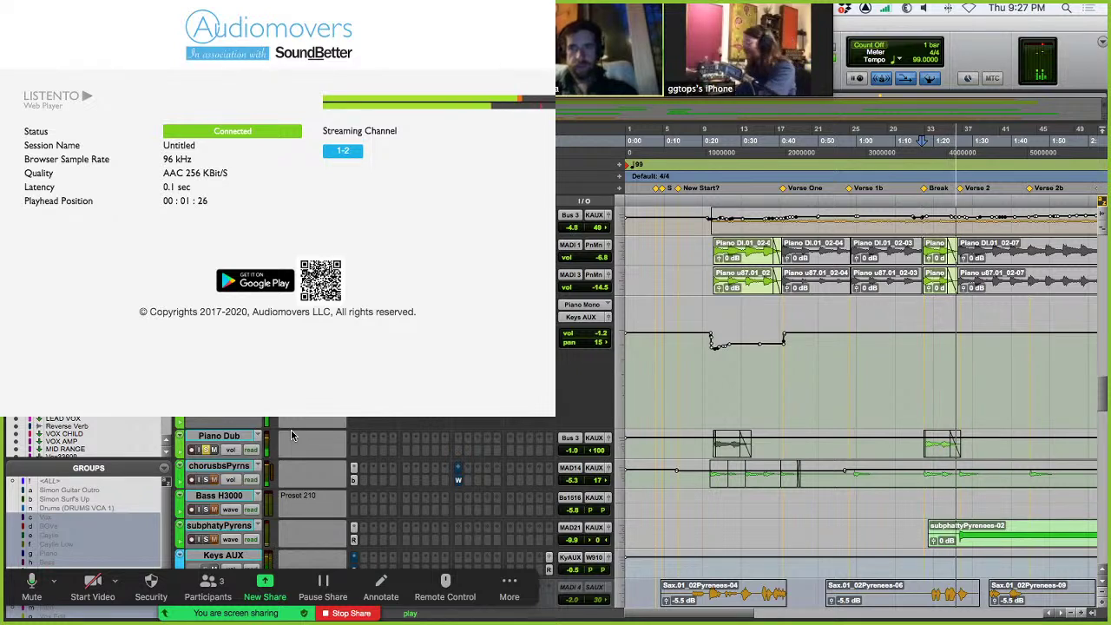
key(space)
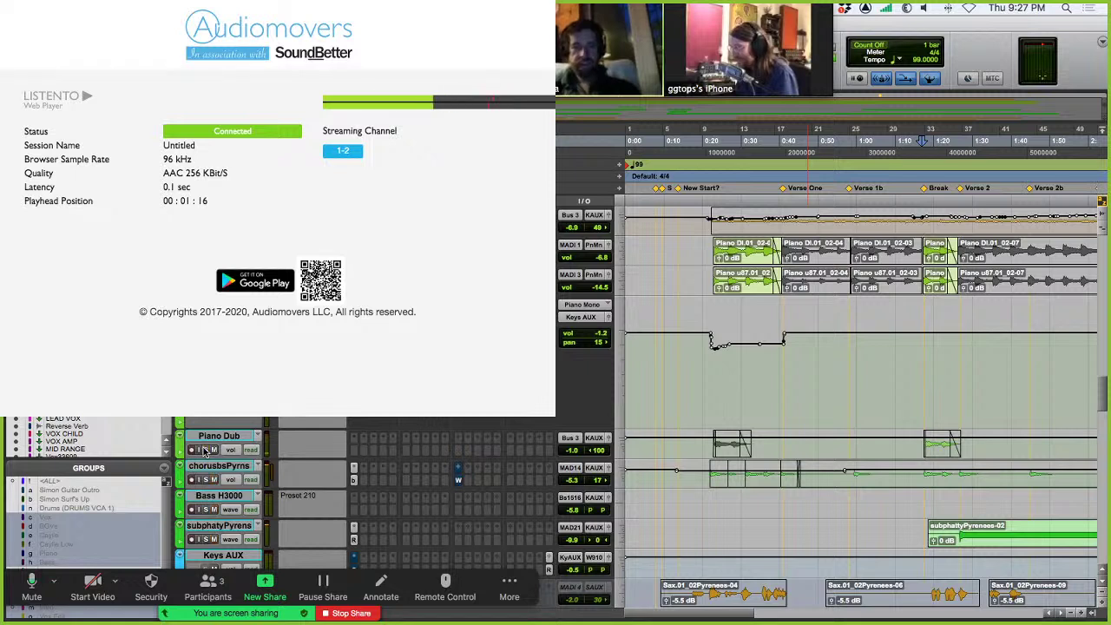
key(space)
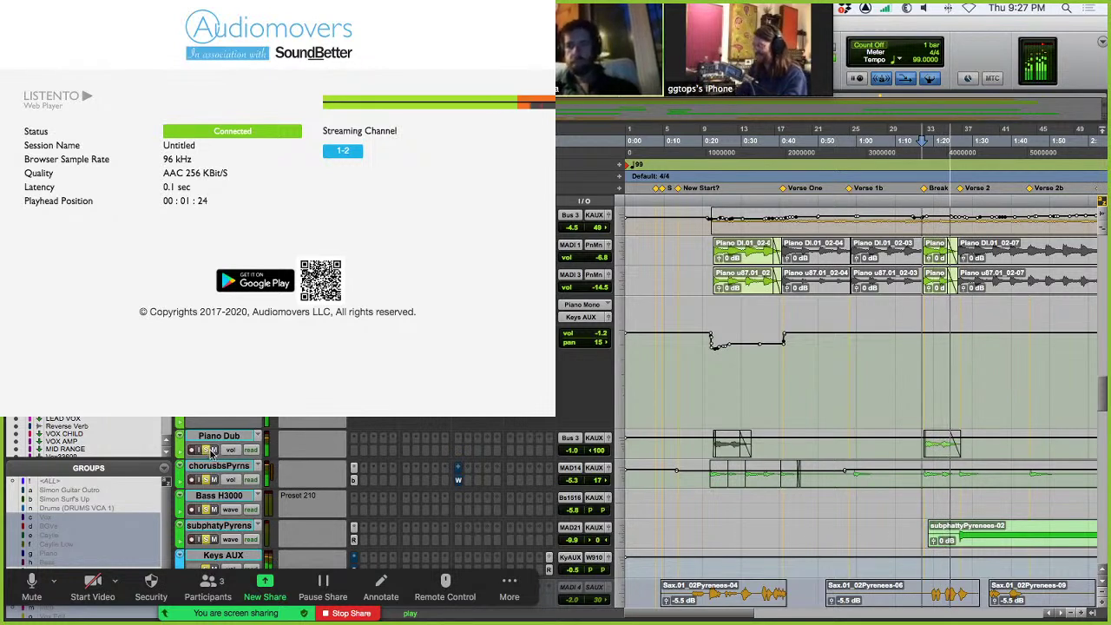
key(space)
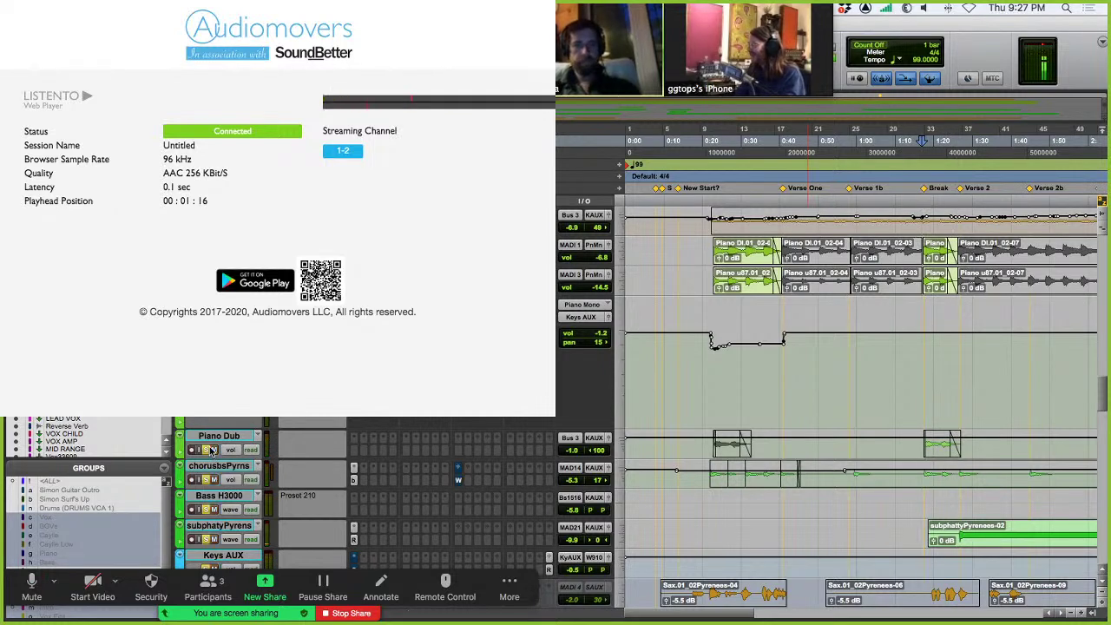
Look over the output, mix bus and effect return tracks, from AudioMoversOtpt back up to the RE501, Phaser and H3000 returns.
scroll(217, 456, down, 10)
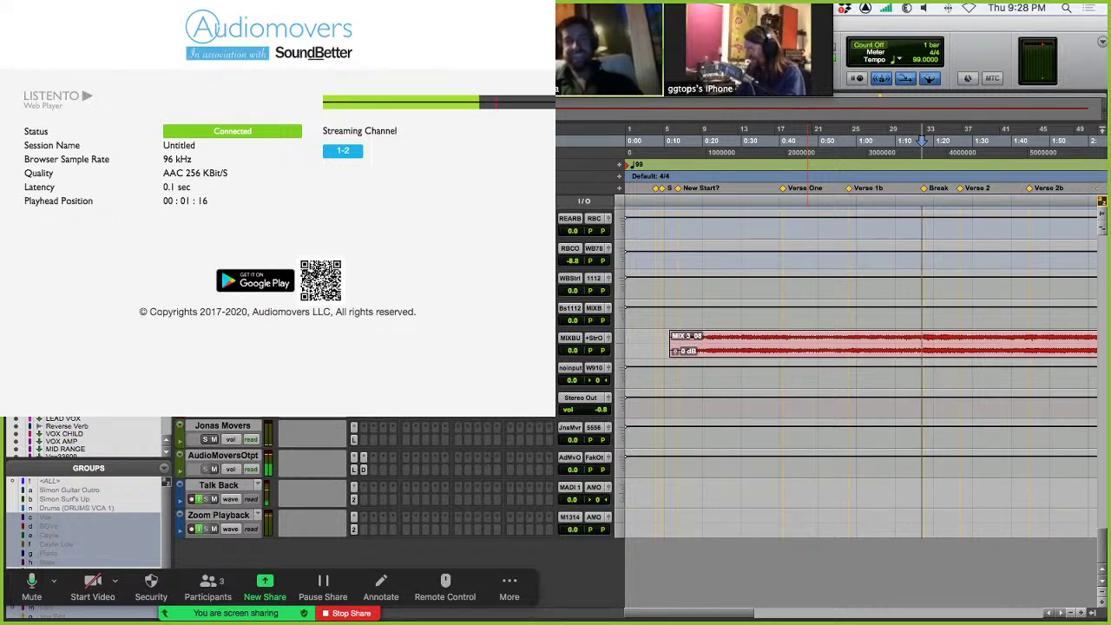
scroll(922, 140, up, 4)
scroll(922, 141, up, 4)
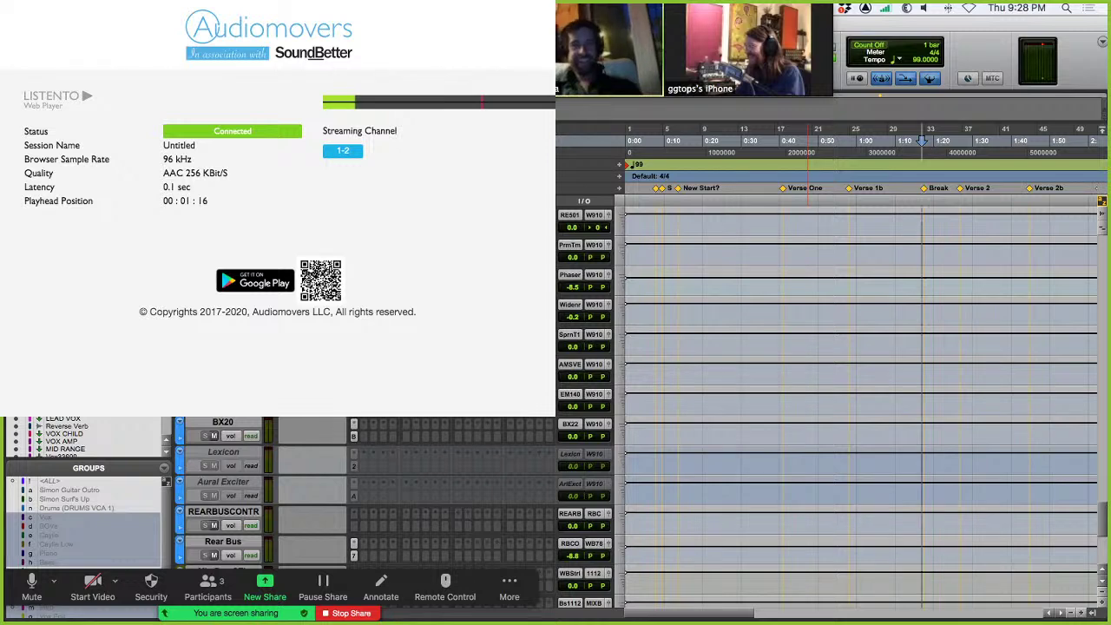
scroll(921, 141, up, 5)
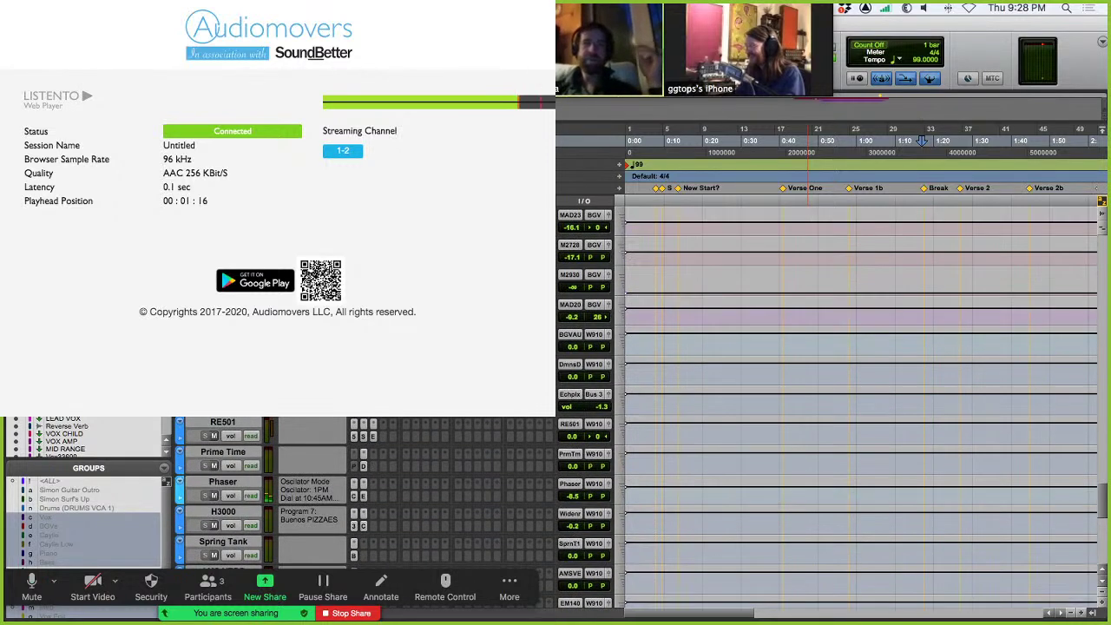
Audition the subphattyPyrens synth track from the Break marker at 1:16, switching its mute during playback.
scroll(921, 140, up, 5)
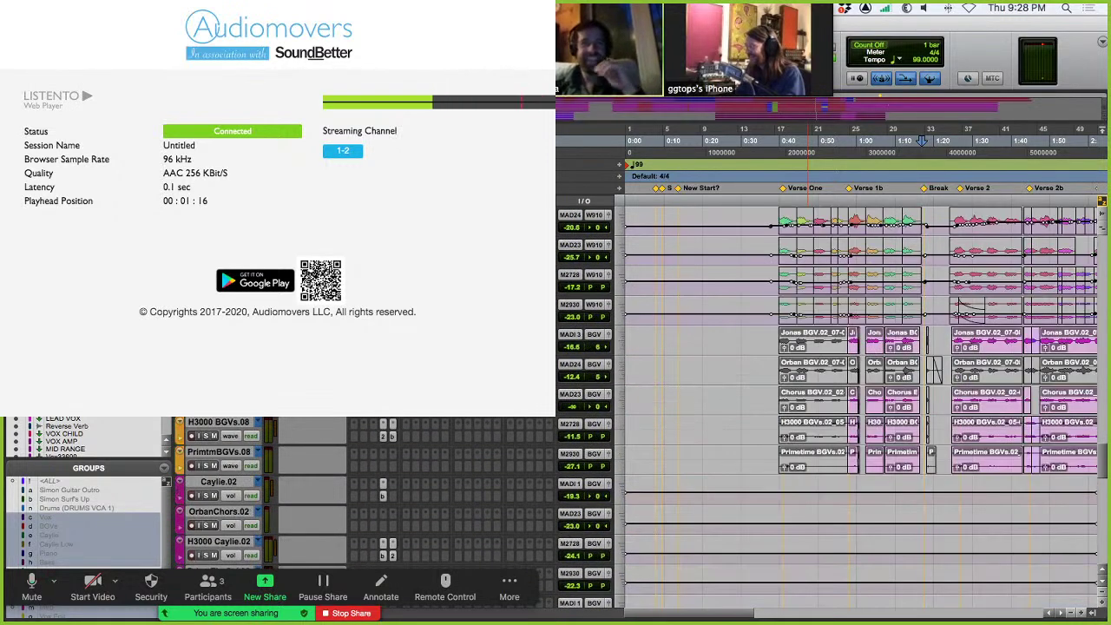
scroll(922, 140, up, 2)
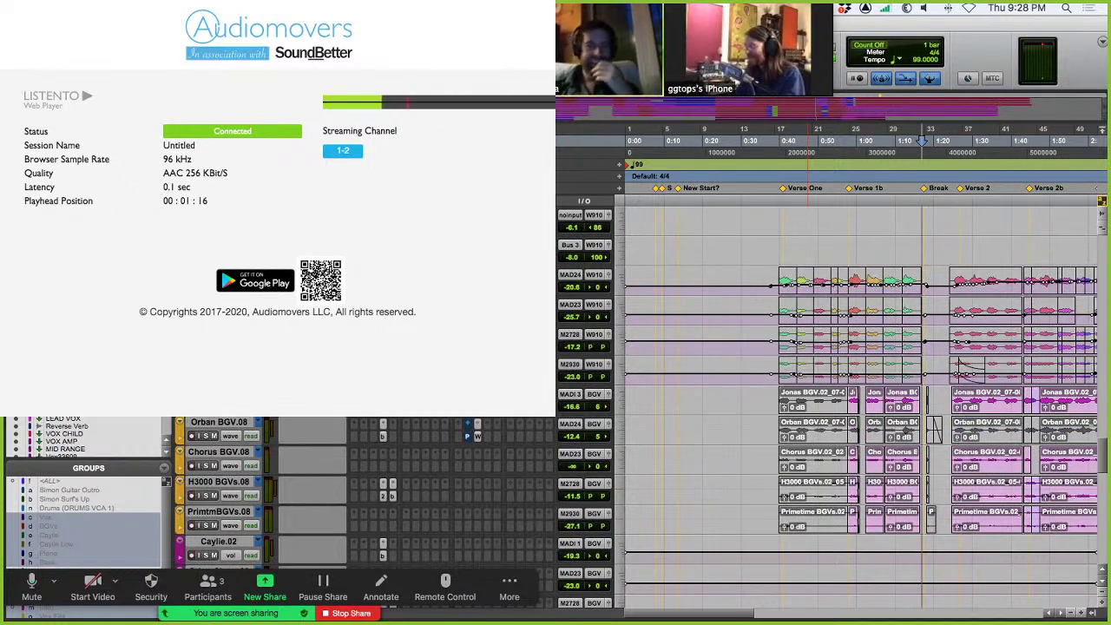
scroll(921, 141, up, 8)
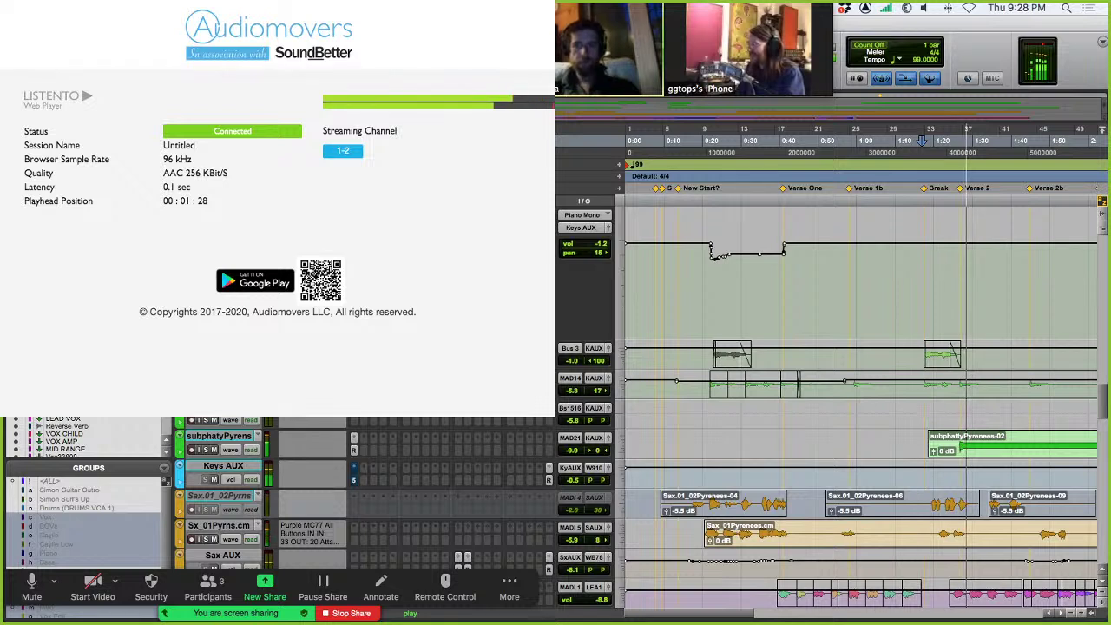
click(214, 449)
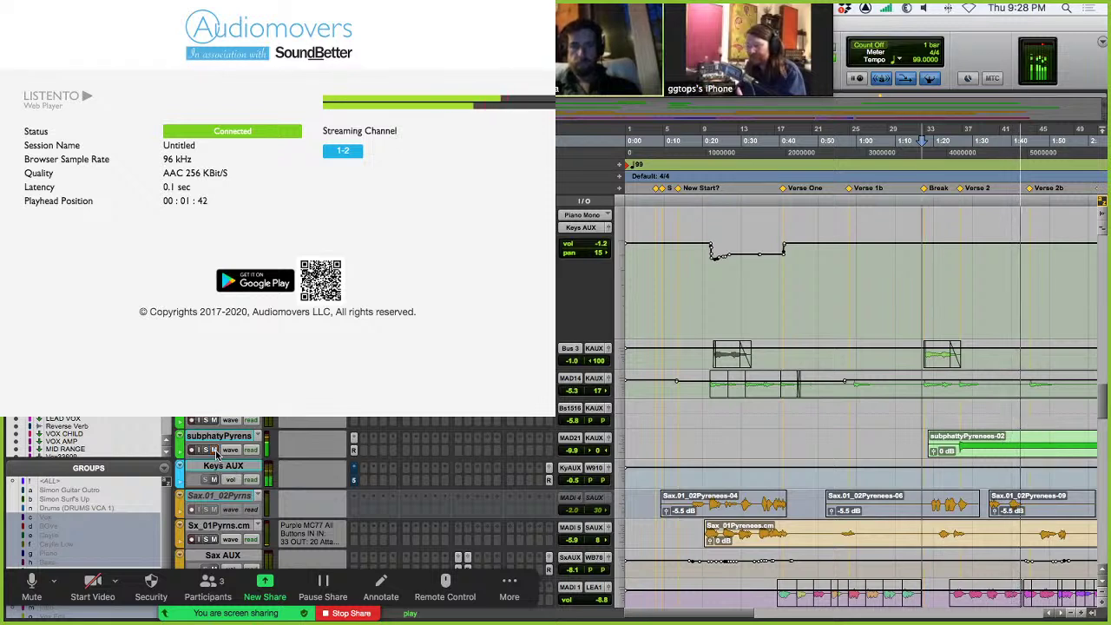
key(space)
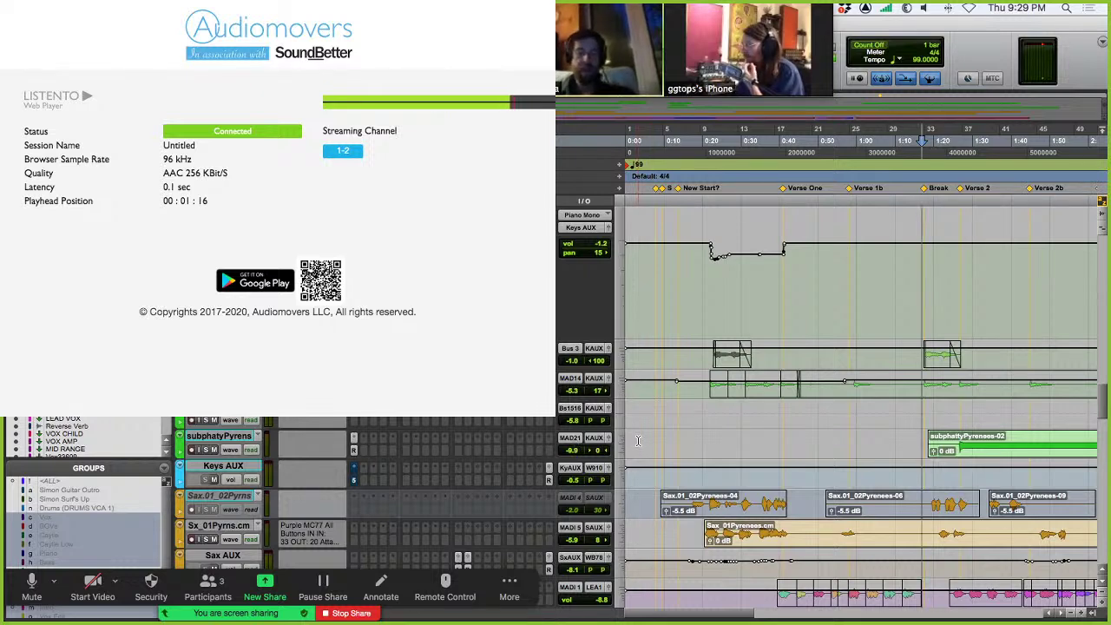
Look over the drum, bass, keyboard, sax and lead vocal tracks across a wider stretch of the timeline.
key(super+bracketleft)
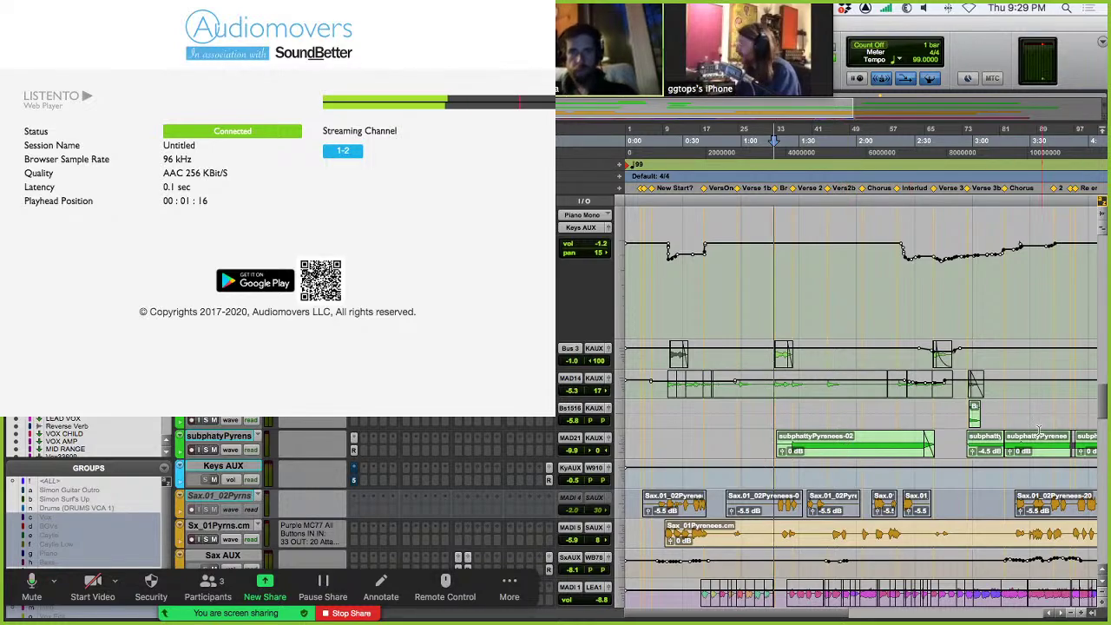
scroll(1038, 432, up, 5)
scroll(1040, 431, up, 5)
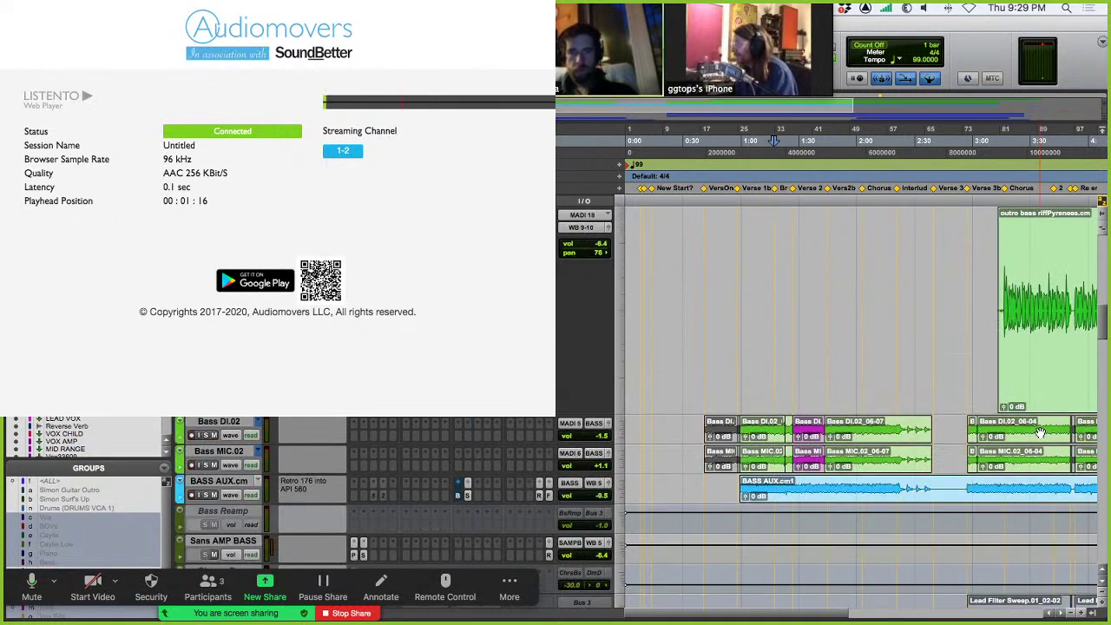
scroll(1039, 431, up, 10)
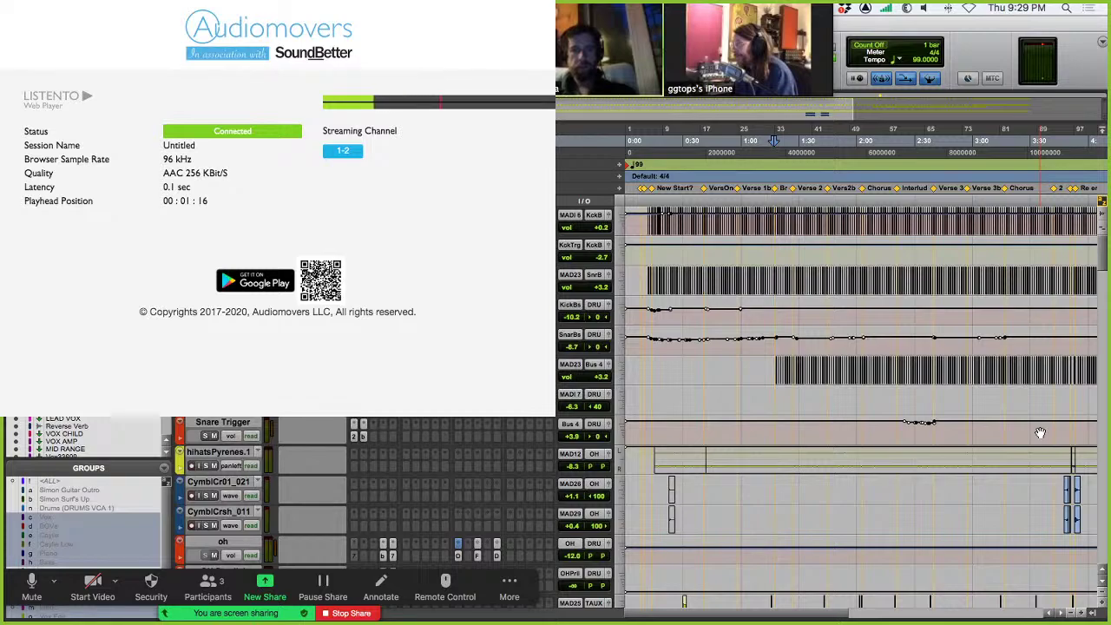
scroll(1040, 431, down, 20)
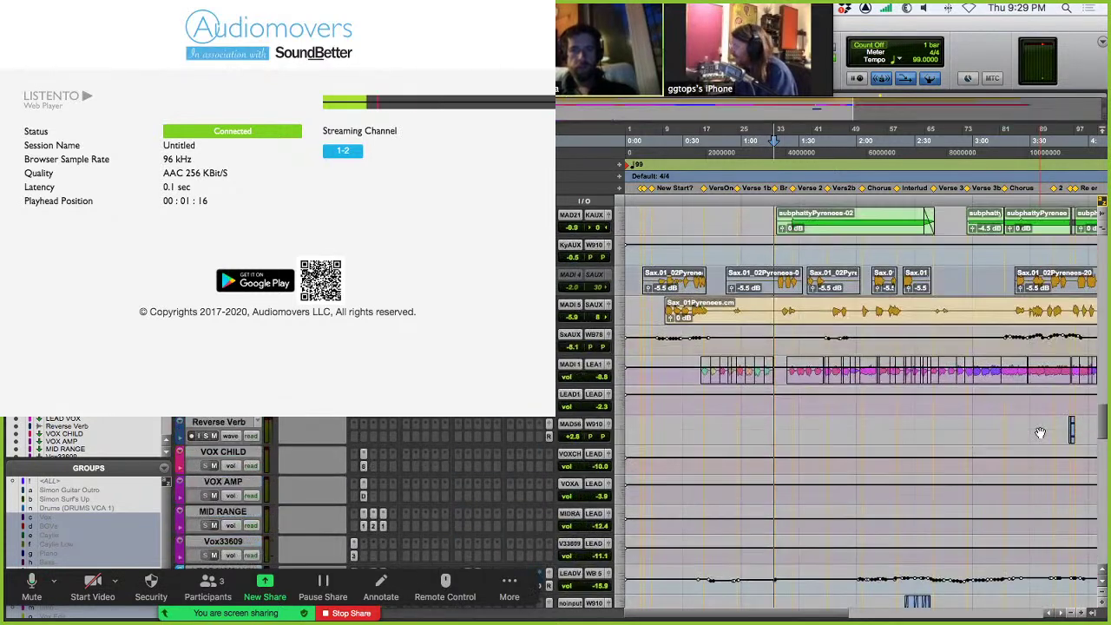
scroll(1040, 431, up, 6)
scroll(1040, 431, down, 5)
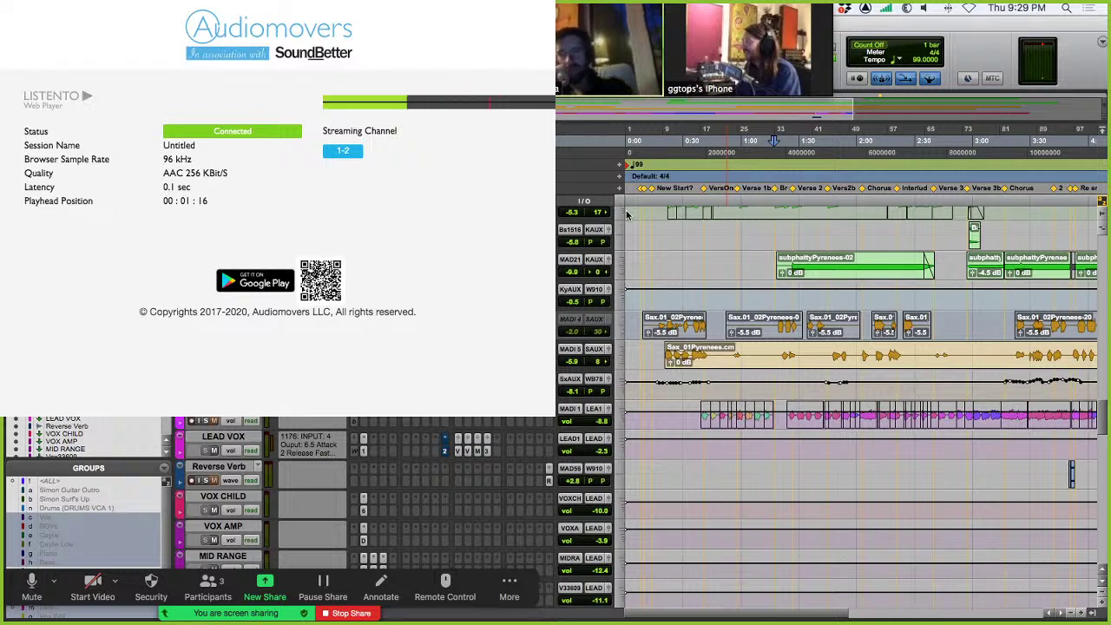
Play from 1:24 while comparing the Soundtoys plug-in bypassed and active, and close its window before ending playback.
click(788, 202)
key(space)
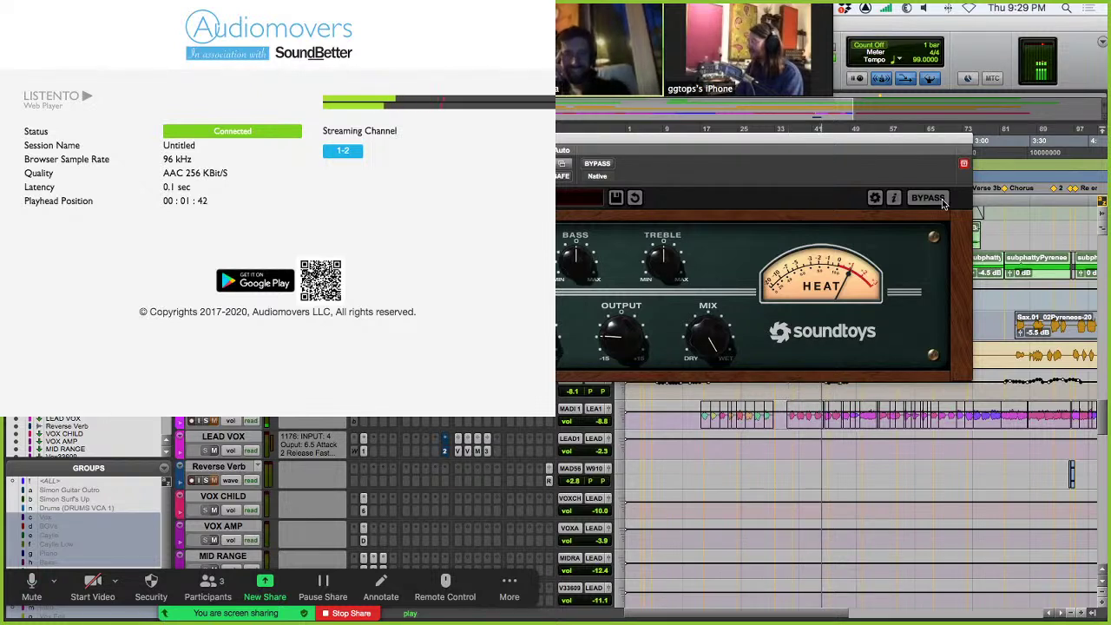
click(927, 198)
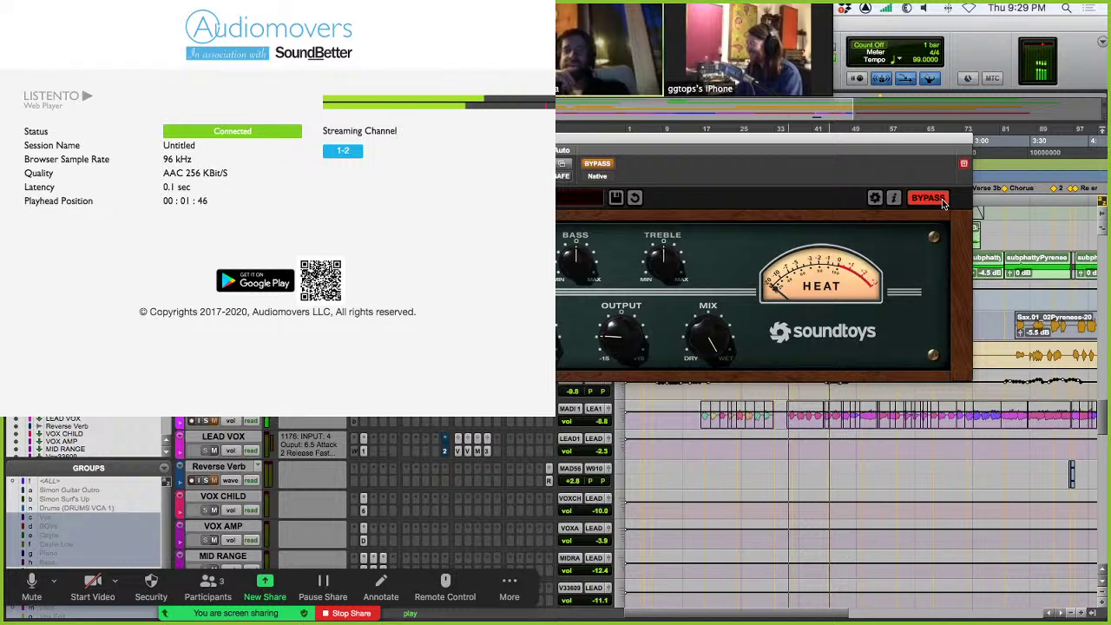
click(927, 197)
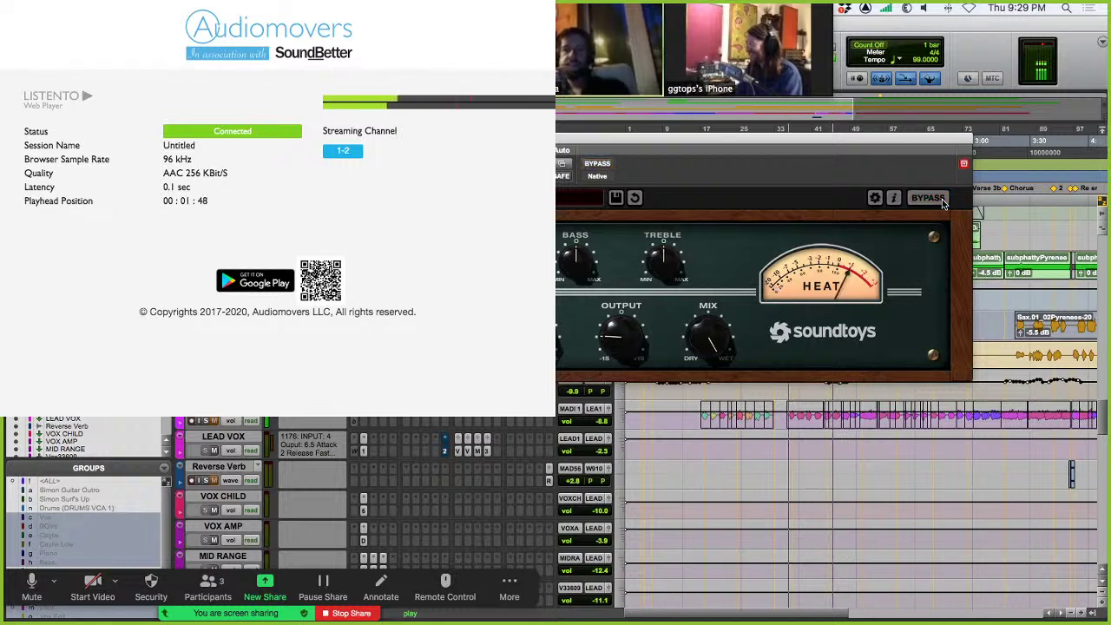
click(942, 199)
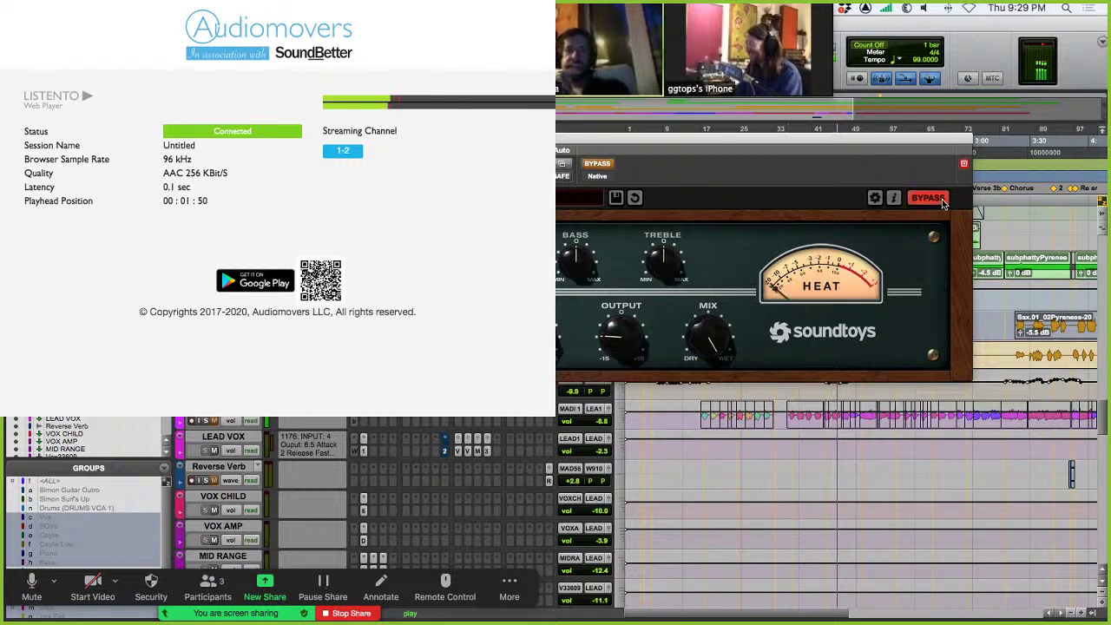
click(942, 199)
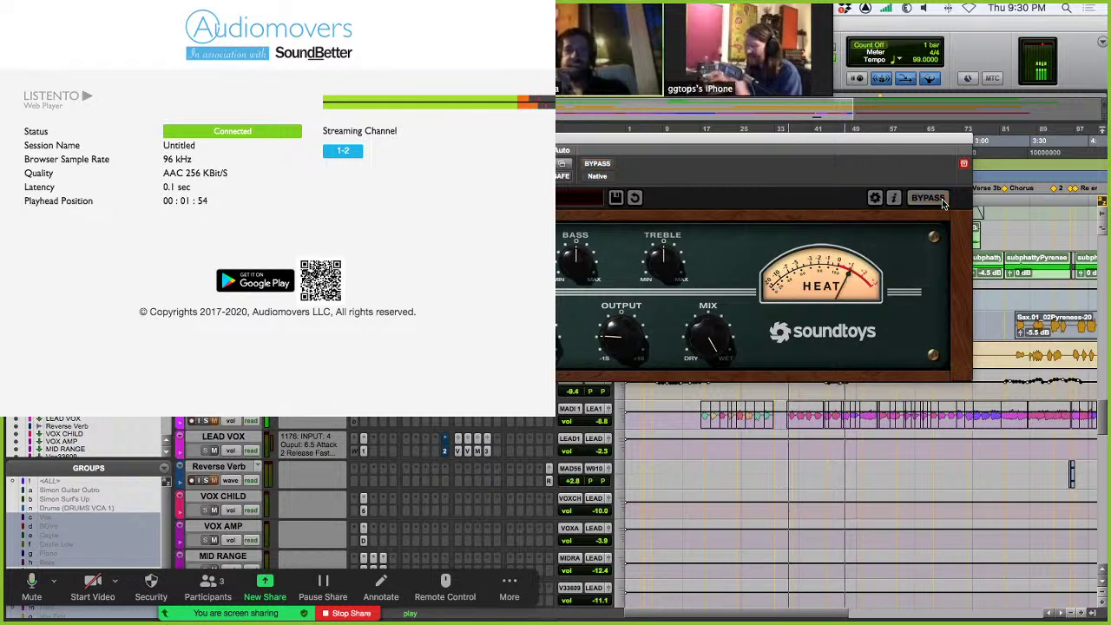
key(space)
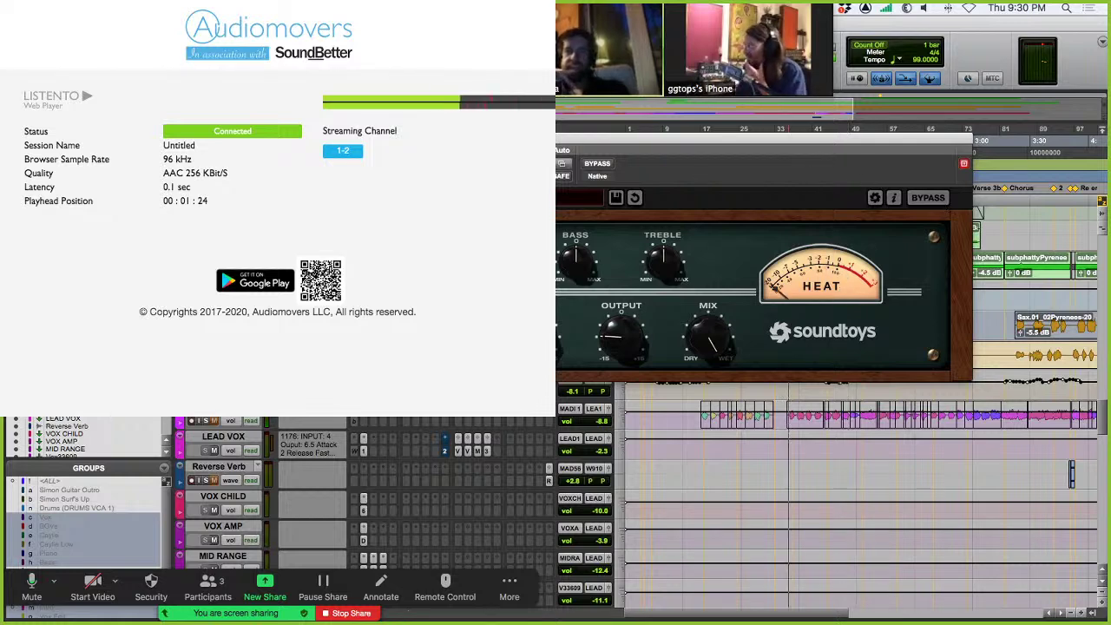
key(super+w)
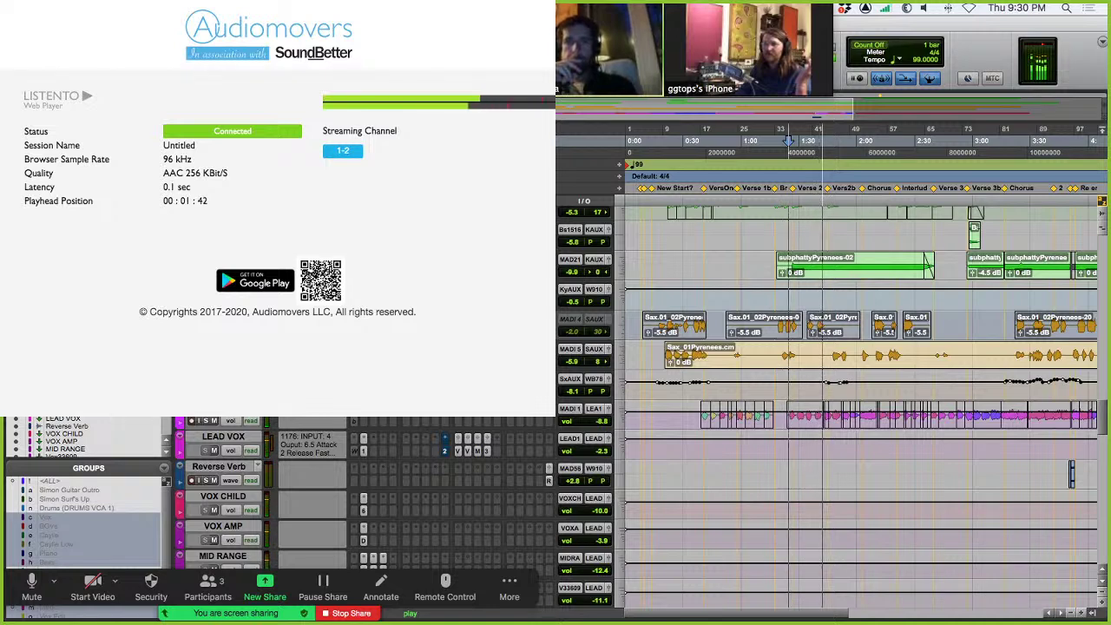
key(space)
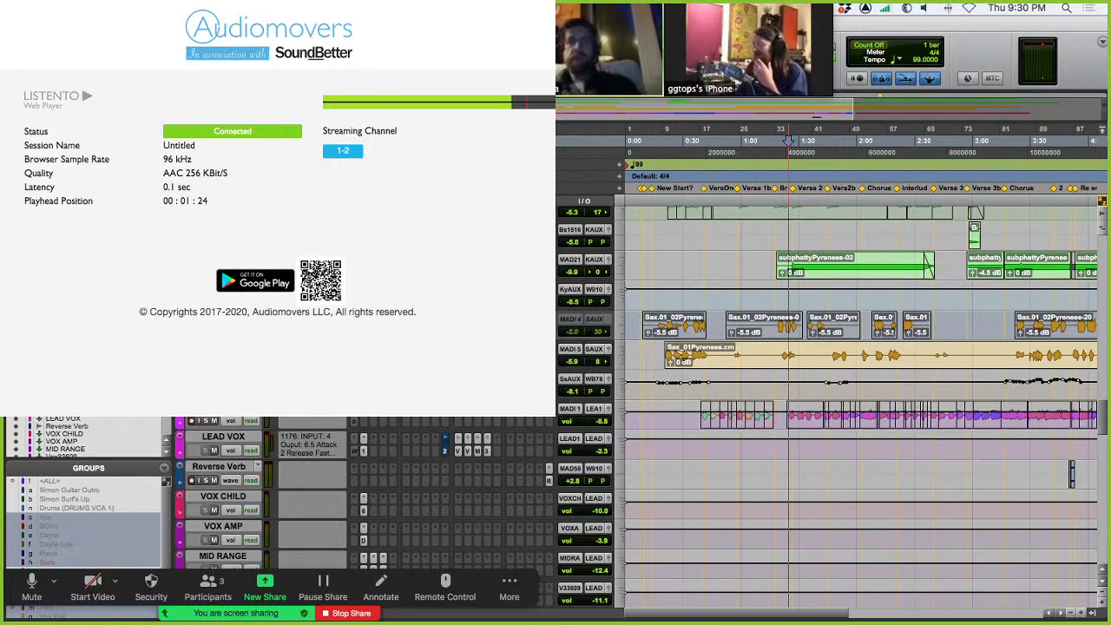
Set the playback start to the sax entry at 0:19 and enlarge the height of the Sx_01Pyrns.cm track.
click(667, 202)
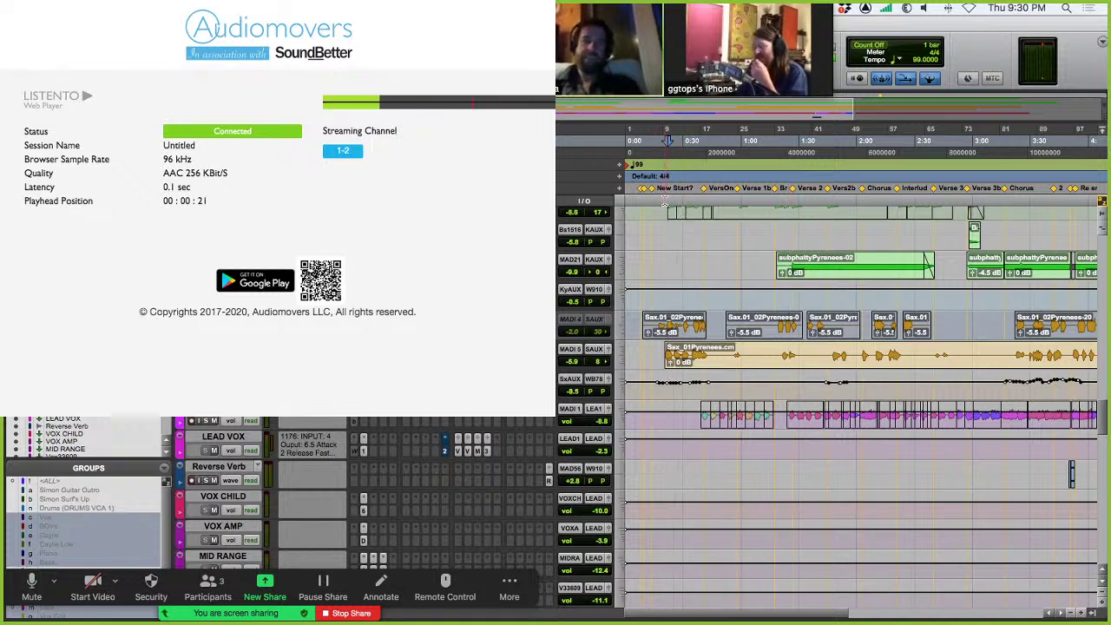
key(space)
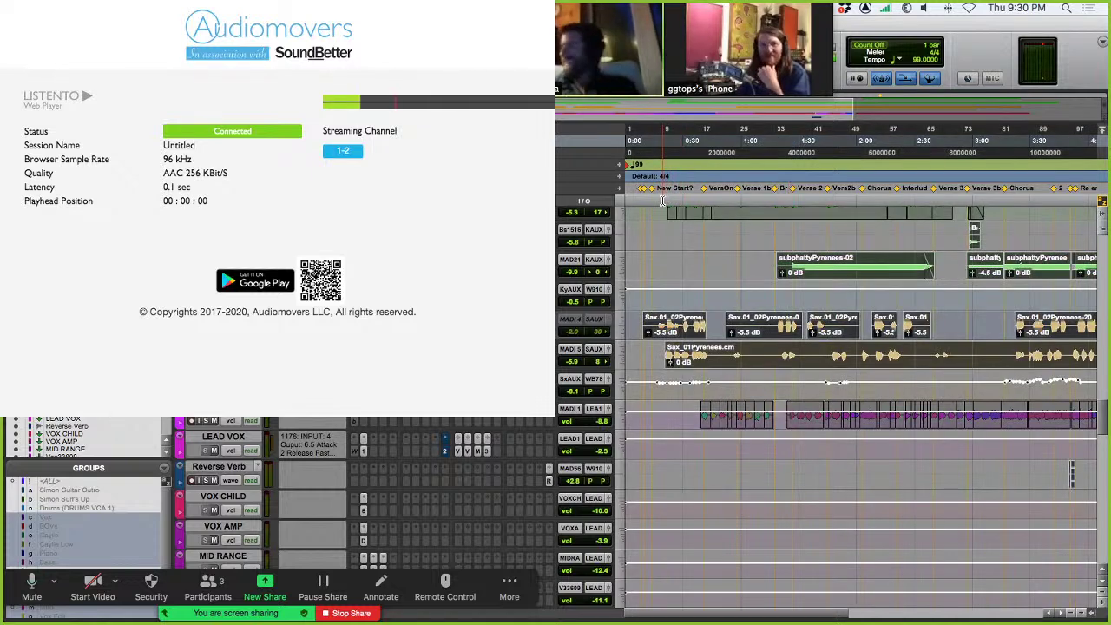
key(space)
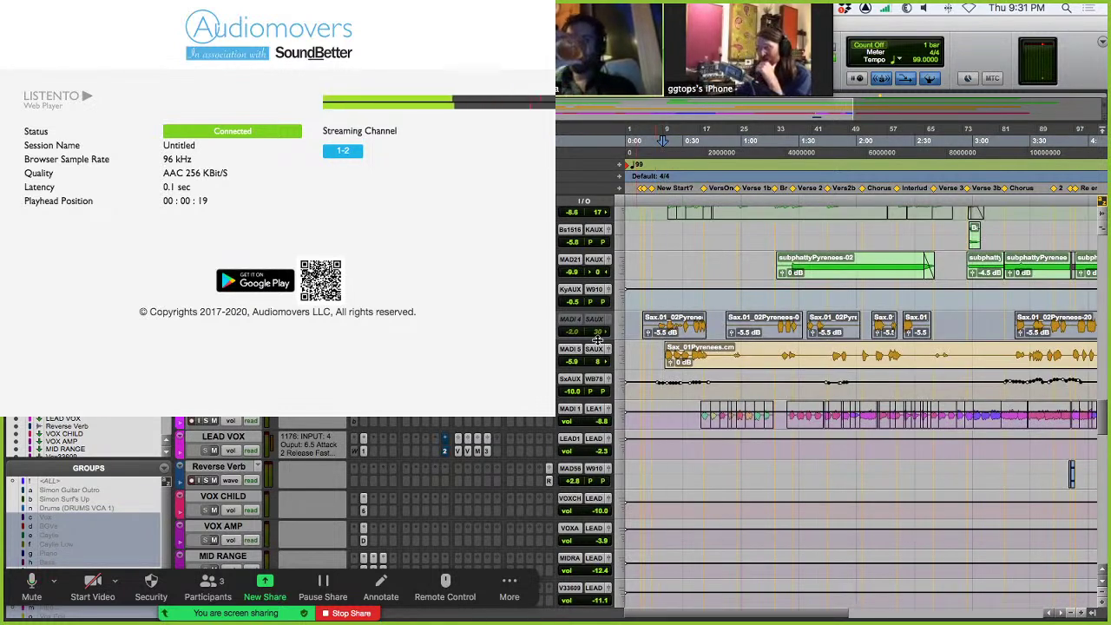
click(618, 359)
click(635, 379)
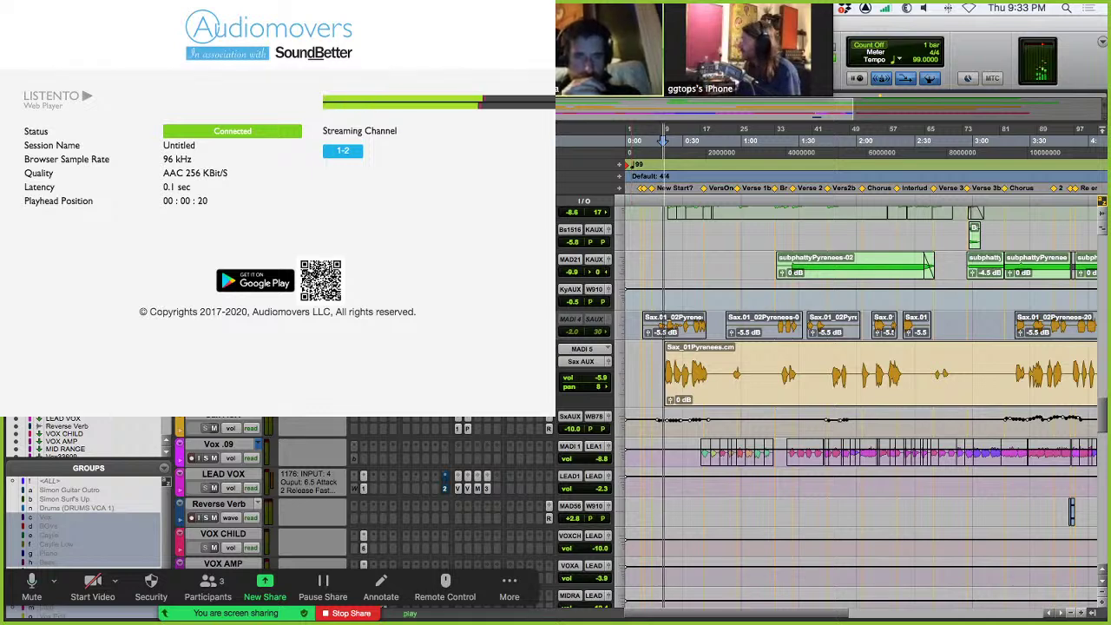
Play from 0:19 while looking over the background vocal, lead vocal, keyboard and sax tracks.
scroll(316, 420, down, 10)
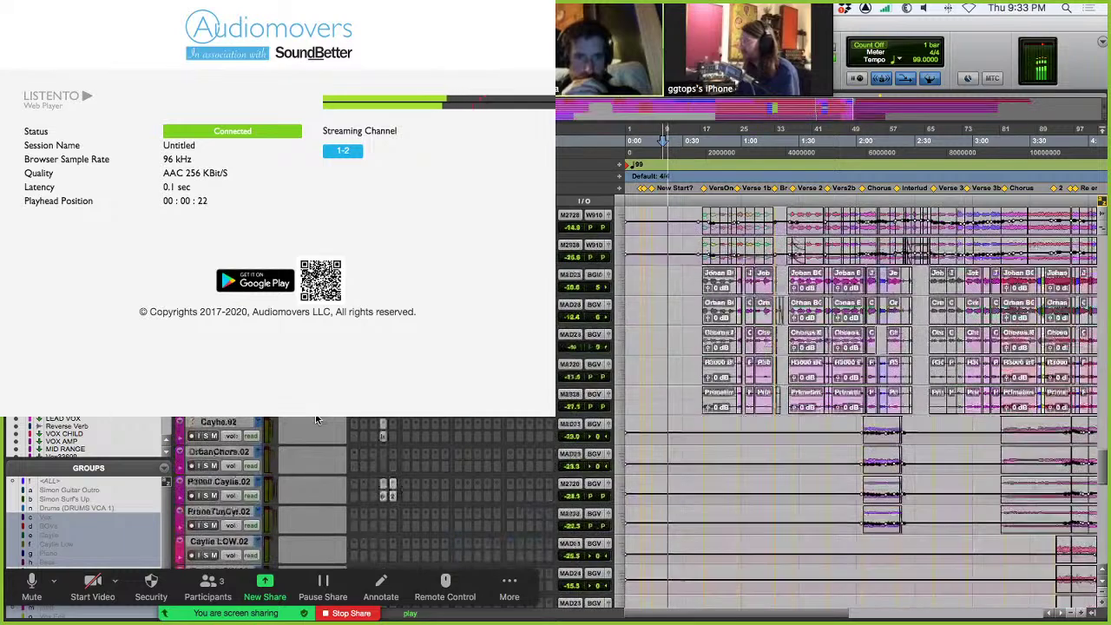
scroll(316, 420, up, 10)
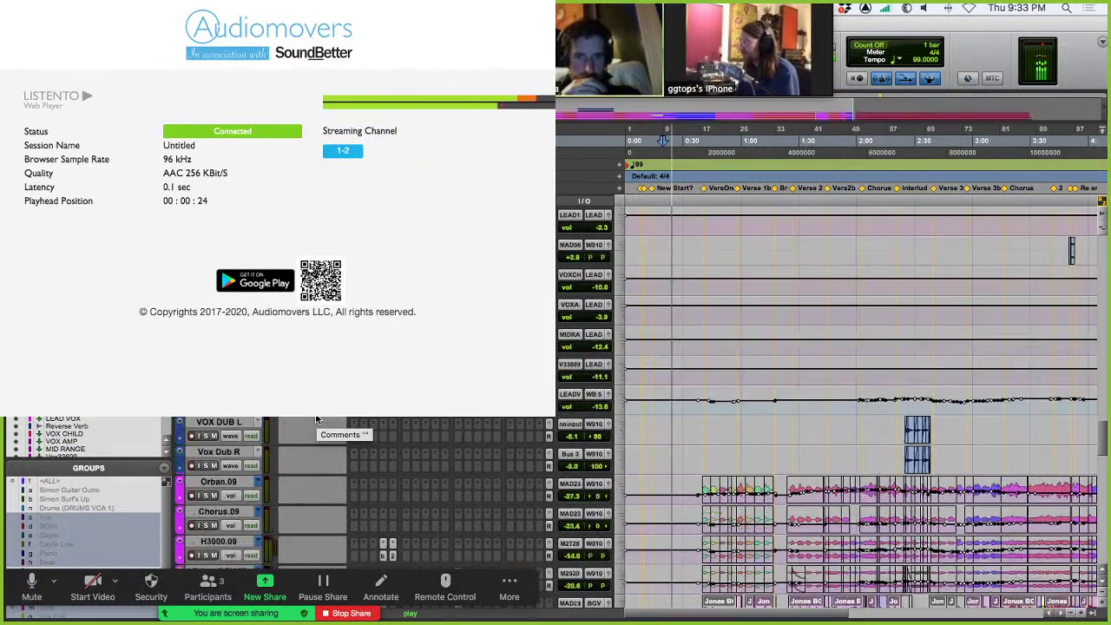
scroll(315, 420, up, 5)
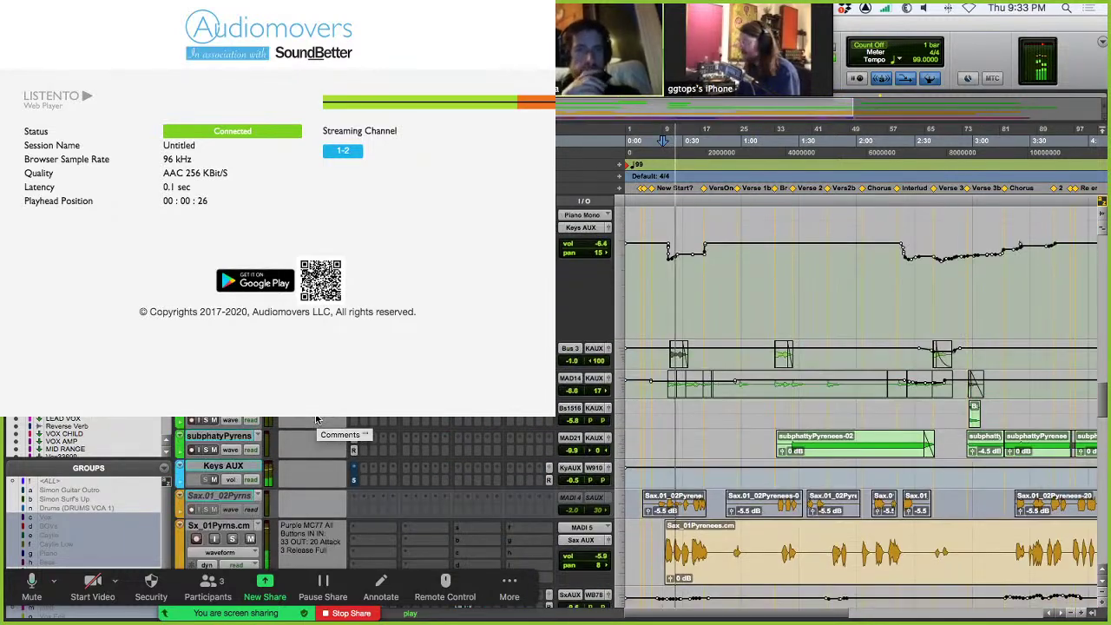
scroll(316, 420, down, 5)
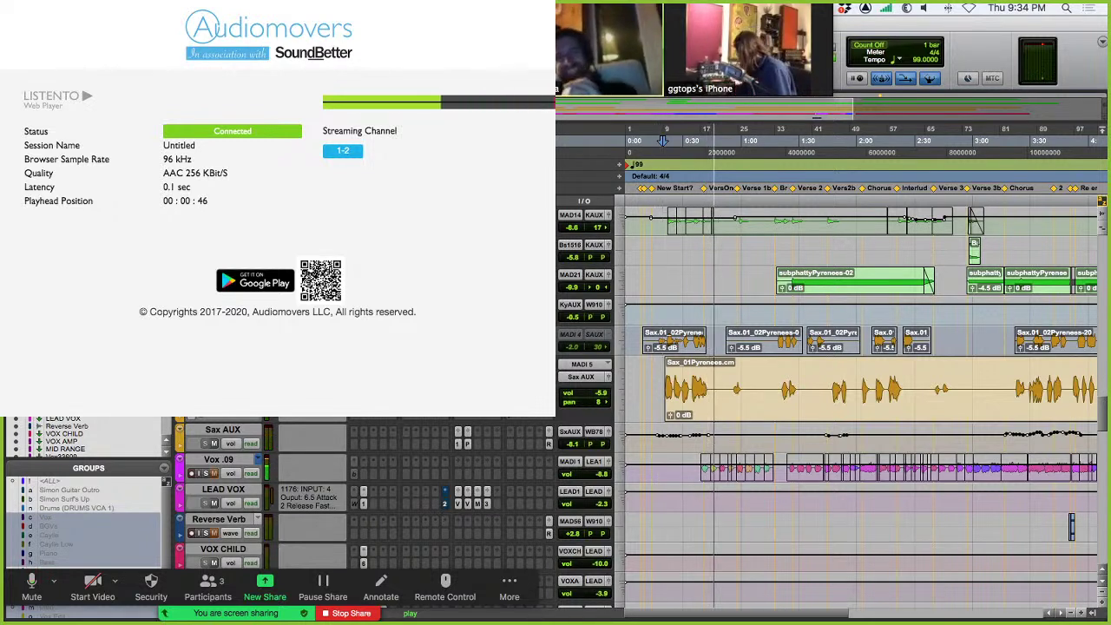
key(space)
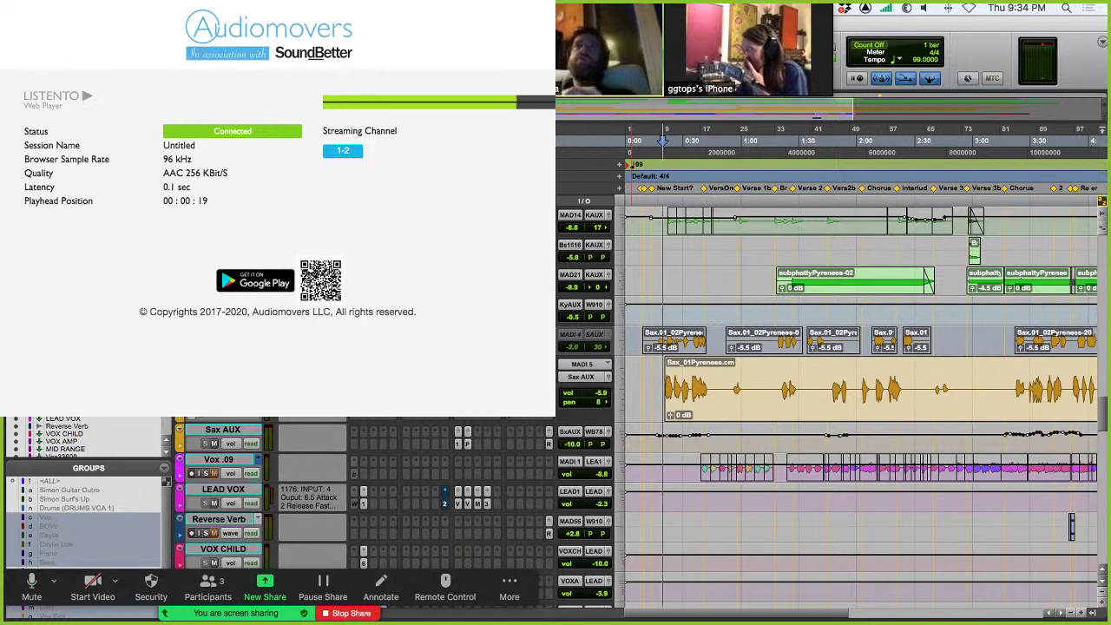
Examine the Sax AUX track's Phaser and EMT 140 sends while auditioning the sax from 0:19.
key(ctrl+super+bracketleft)
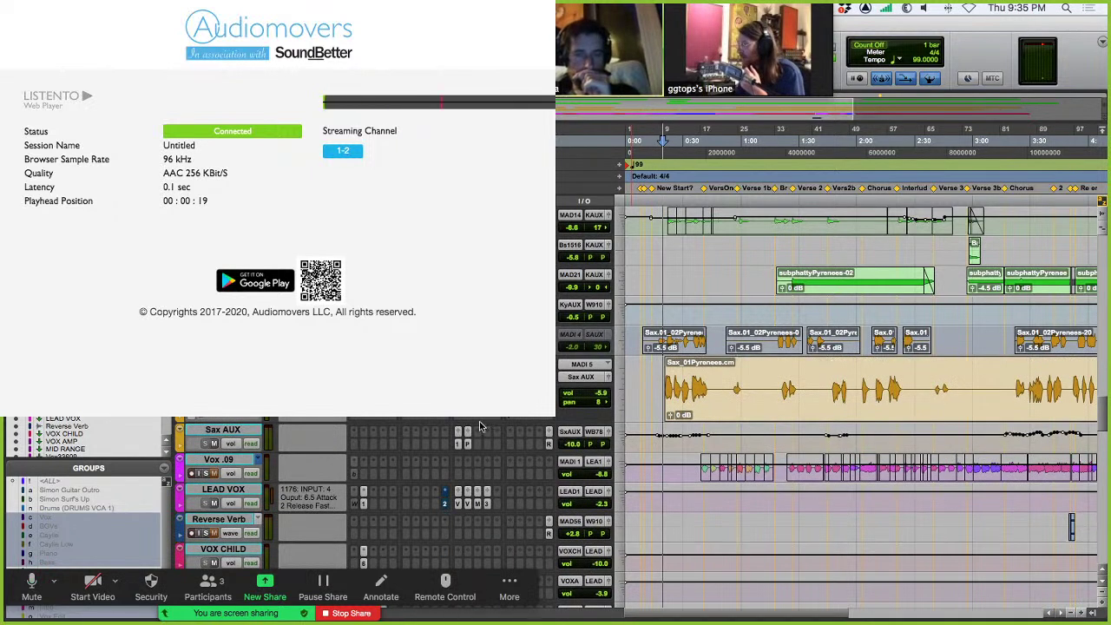
click(467, 444)
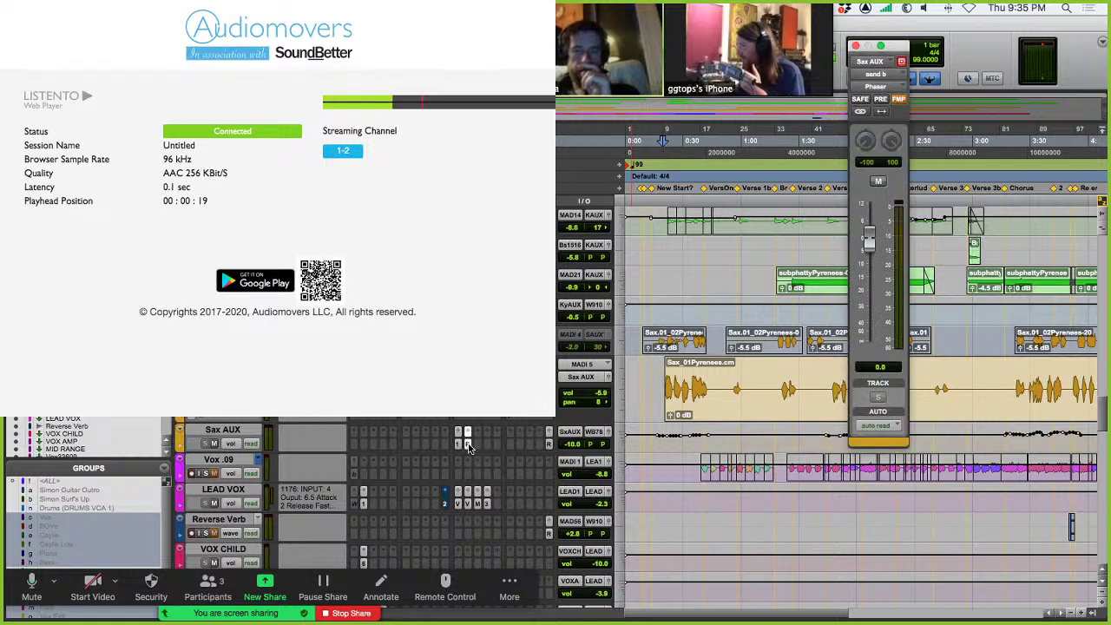
click(467, 444)
click(458, 447)
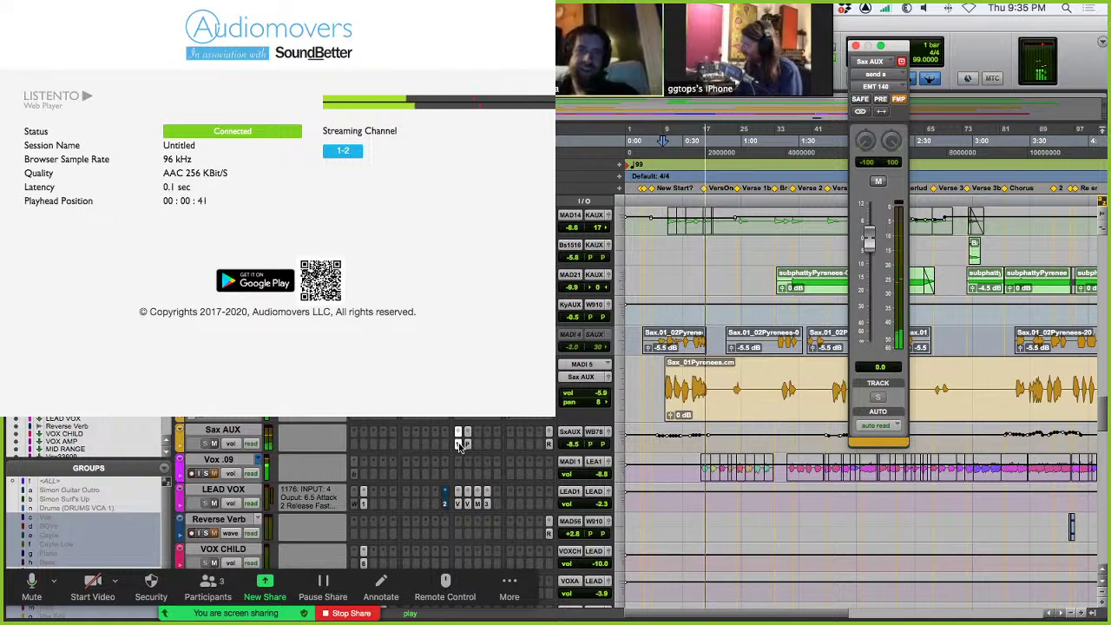
Open the Little Plate plug-in on the Plate return and move its window clear of the Sax AUX send window.
scroll(1072, 525, down, 15)
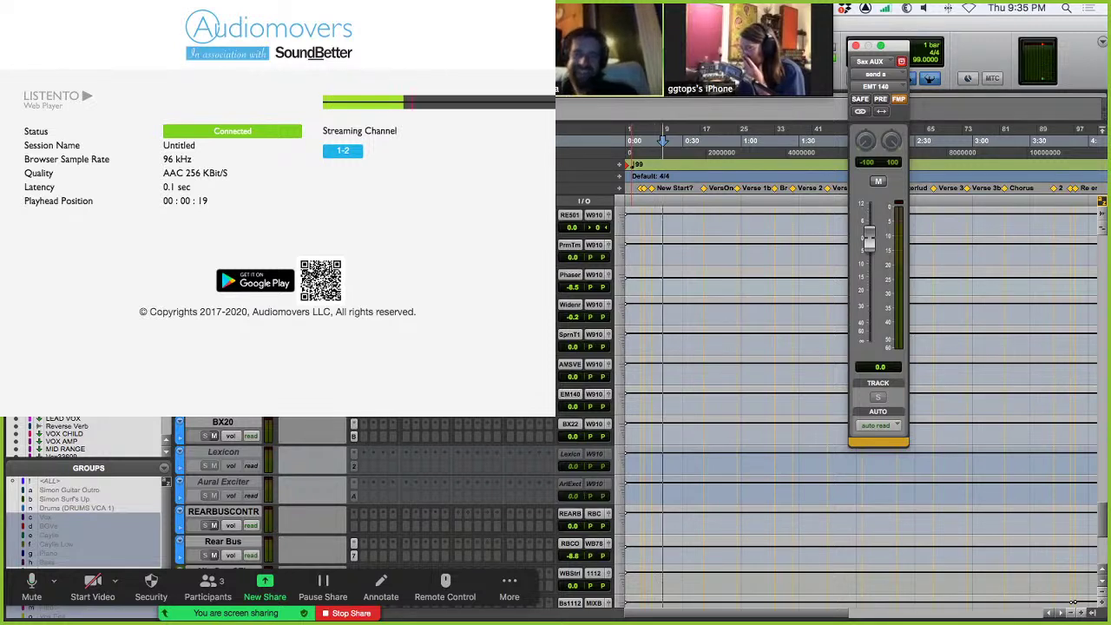
scroll(1073, 601, up, 4)
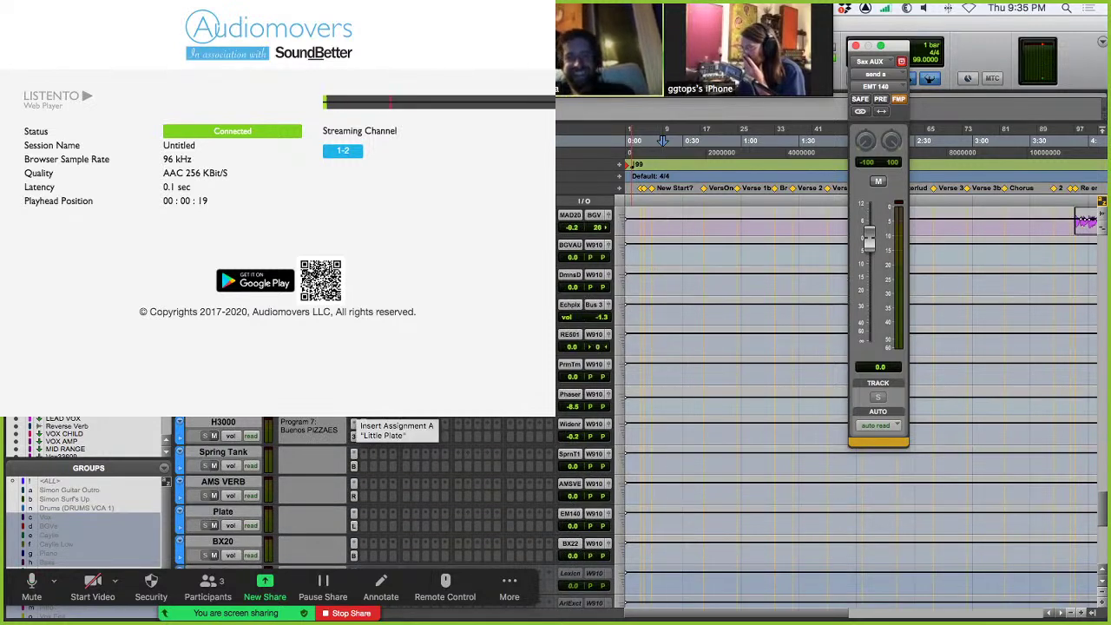
click(353, 525)
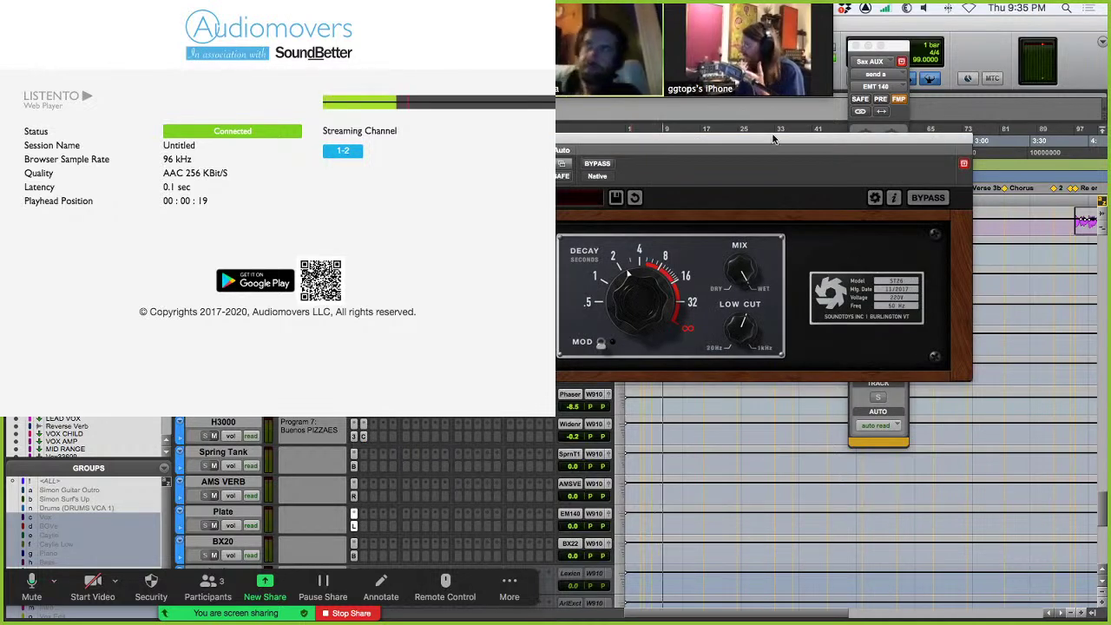
drag(771, 141, 672, 152)
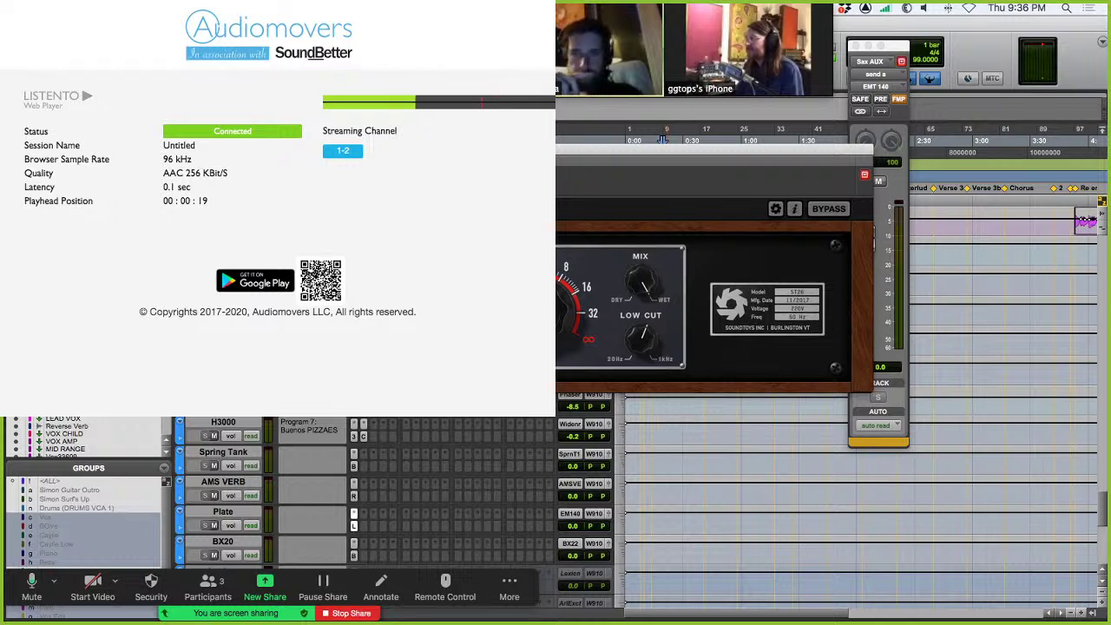
drag(712, 152, 605, 138)
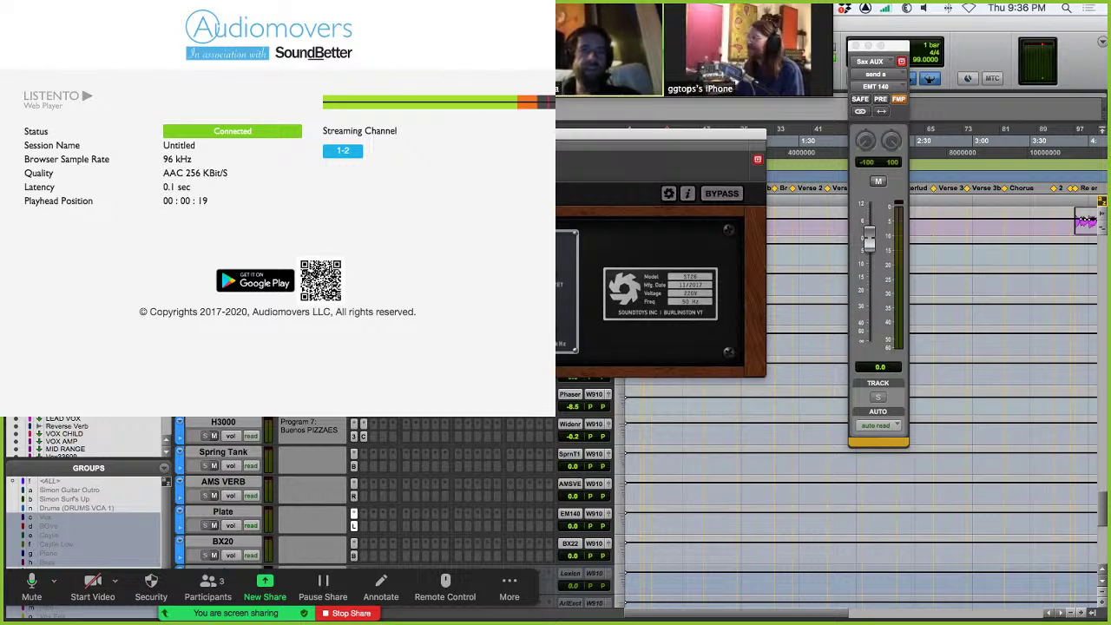
Look over the lead vocal, vocal effect, background vocal and effect return tracks and their sends.
click(532, 414)
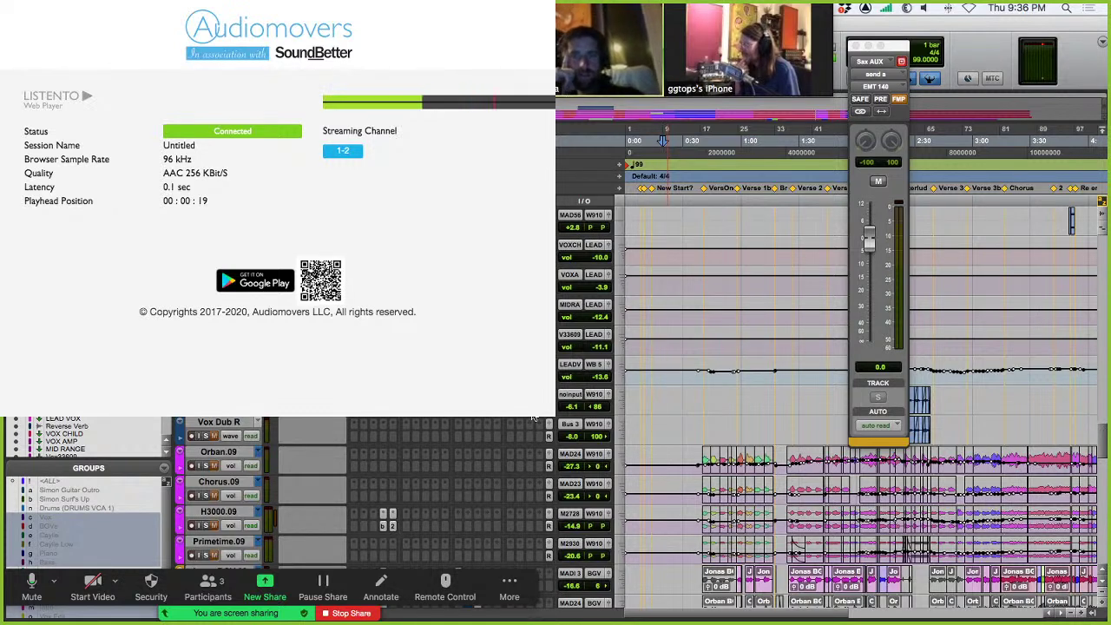
click(637, 364)
scroll(637, 365, up, 6)
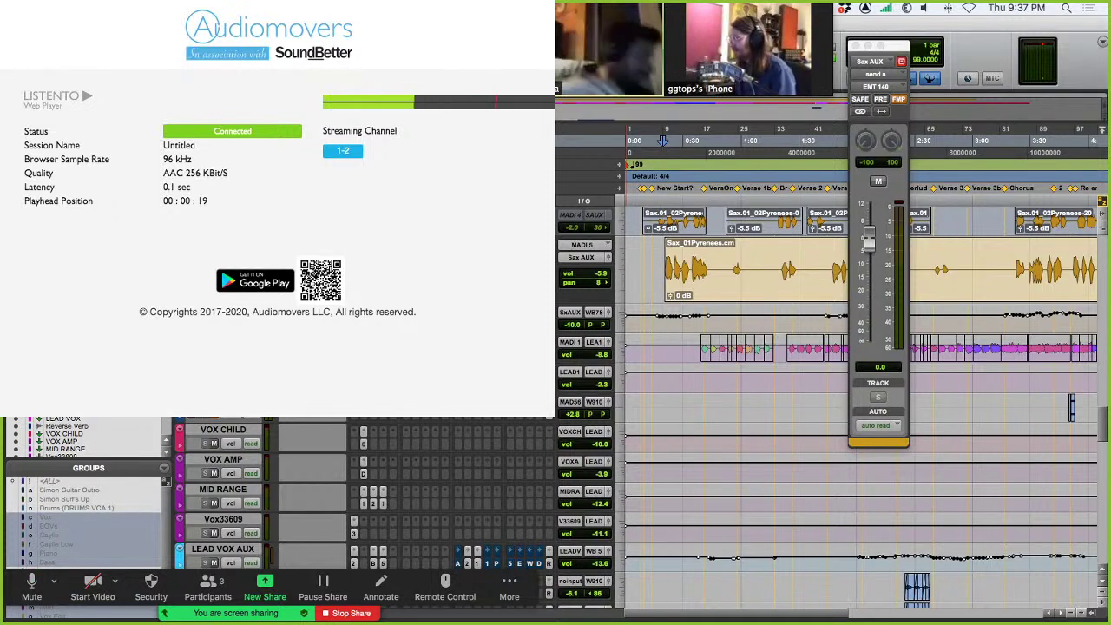
scroll(1071, 408, down, 10)
scroll(859, 408, down, 4)
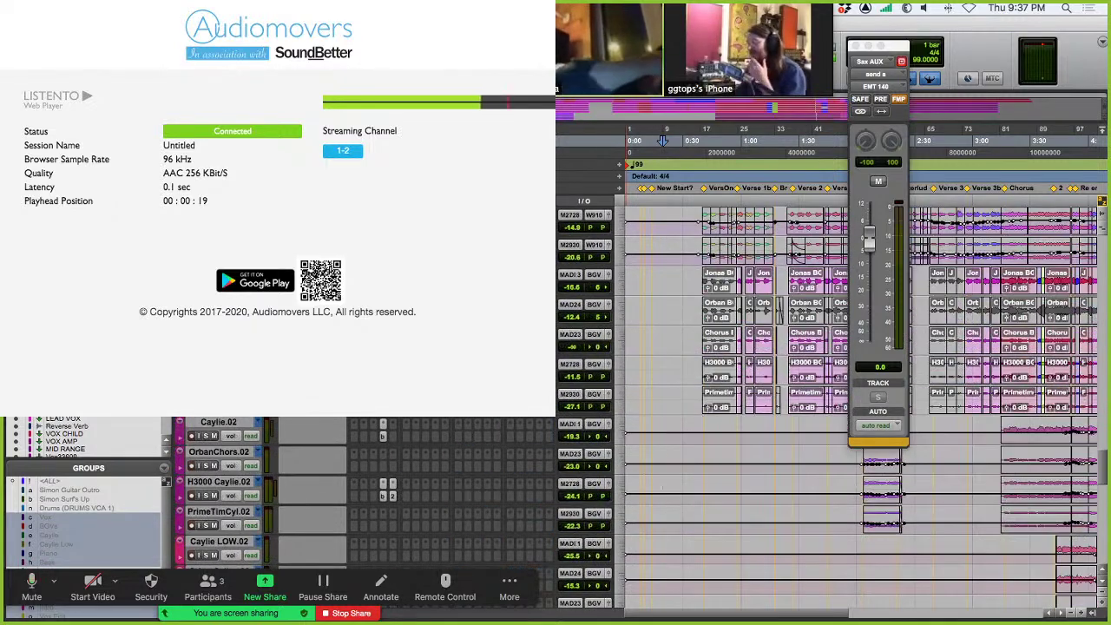
scroll(859, 408, down, 10)
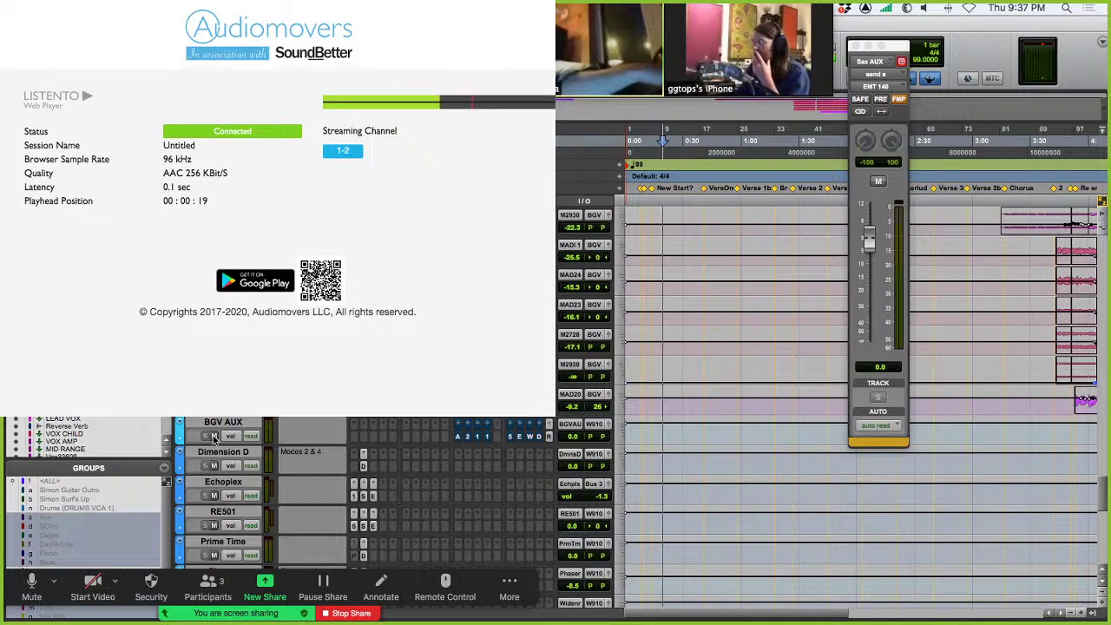
scroll(236, 429, up, 4)
scroll(236, 428, up, 8)
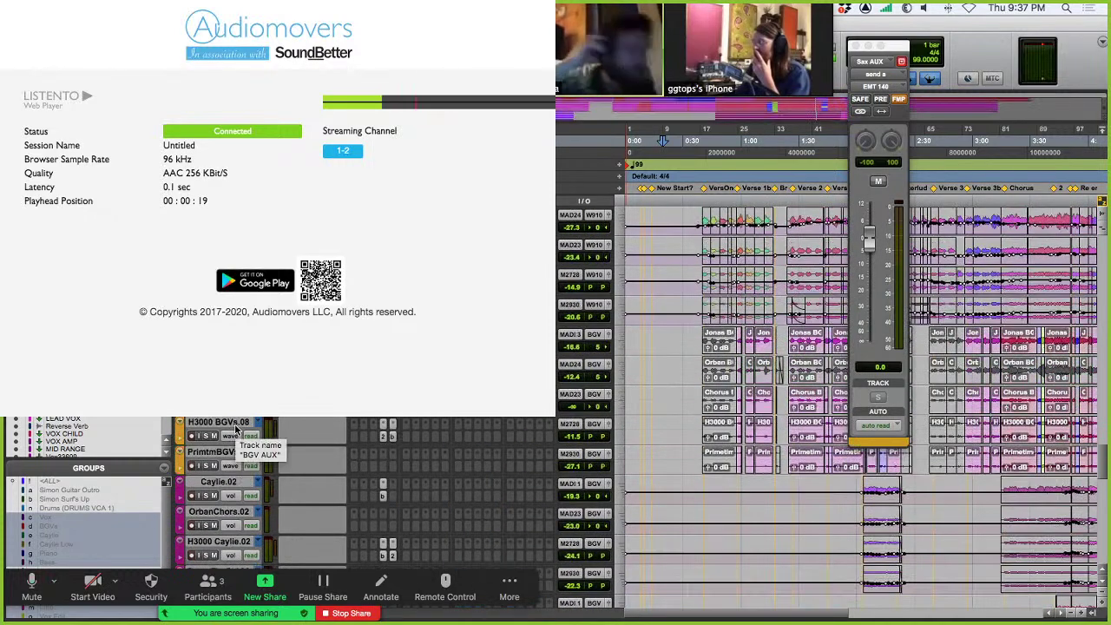
scroll(236, 429, up, 1)
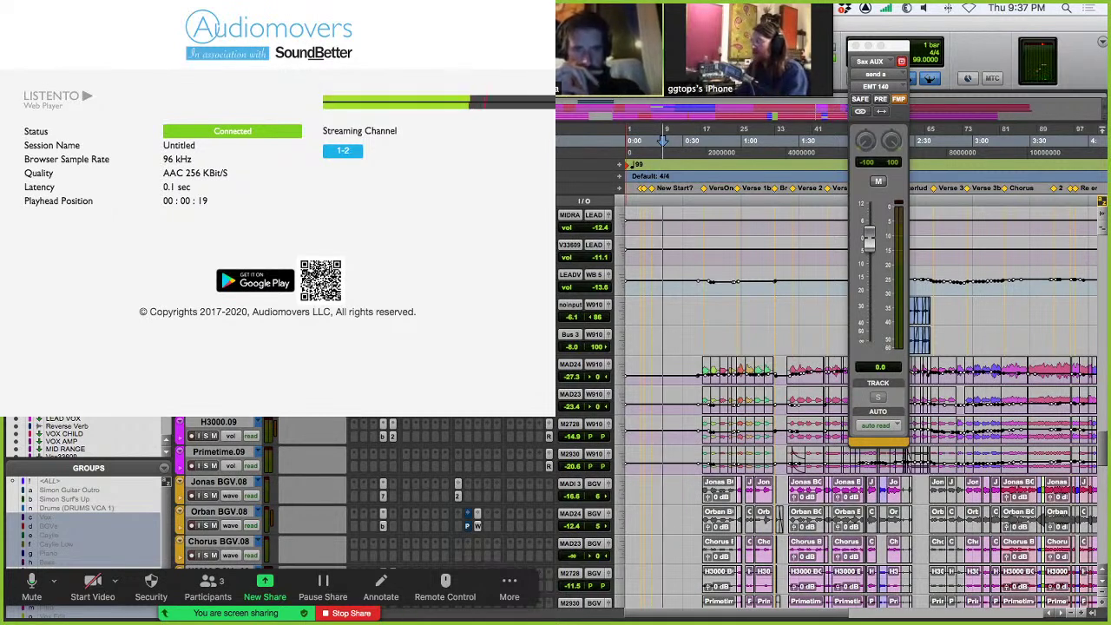
Play from the first verse at about 0:41 while looking over the vocal effect, background vocal, effect return and mix bus tracks.
click(705, 202)
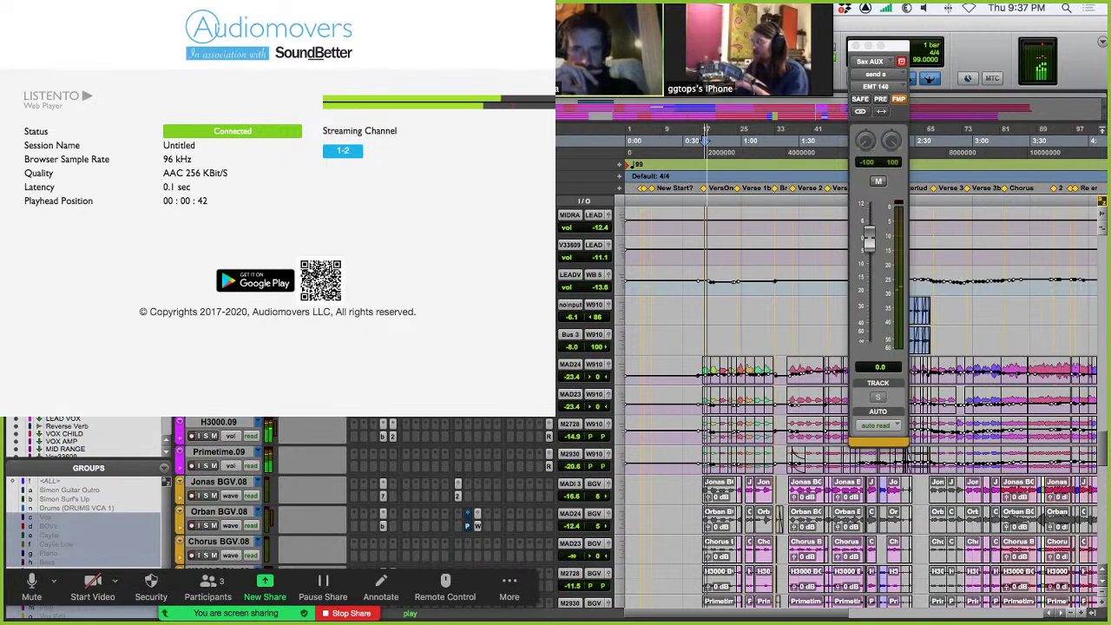
scroll(859, 348, up, 2)
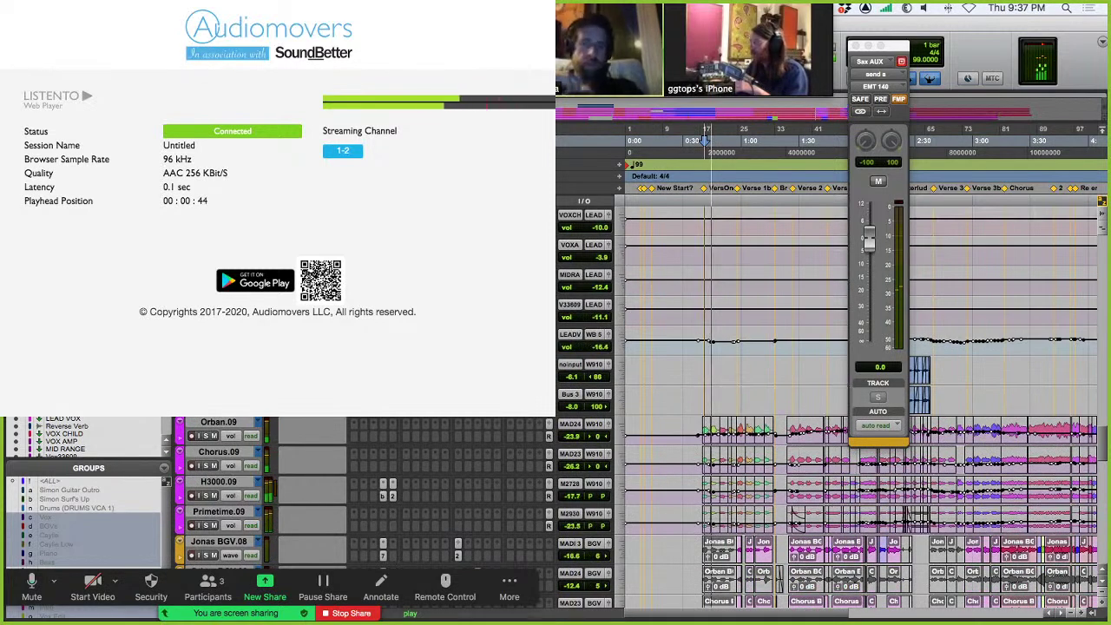
scroll(859, 347, up, 2)
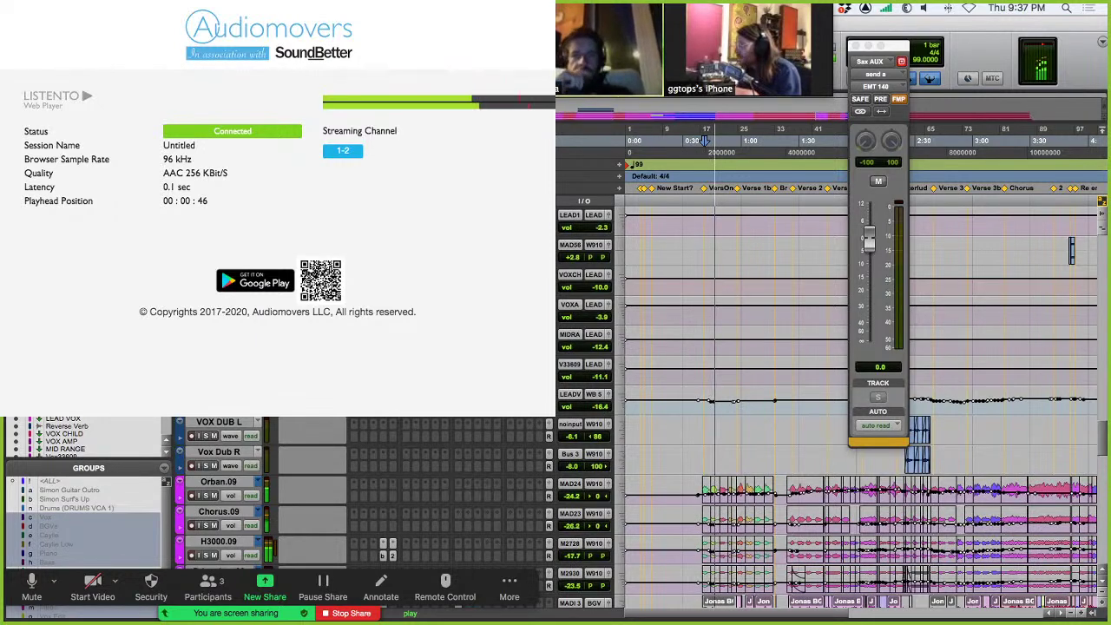
scroll(859, 390, down, 10)
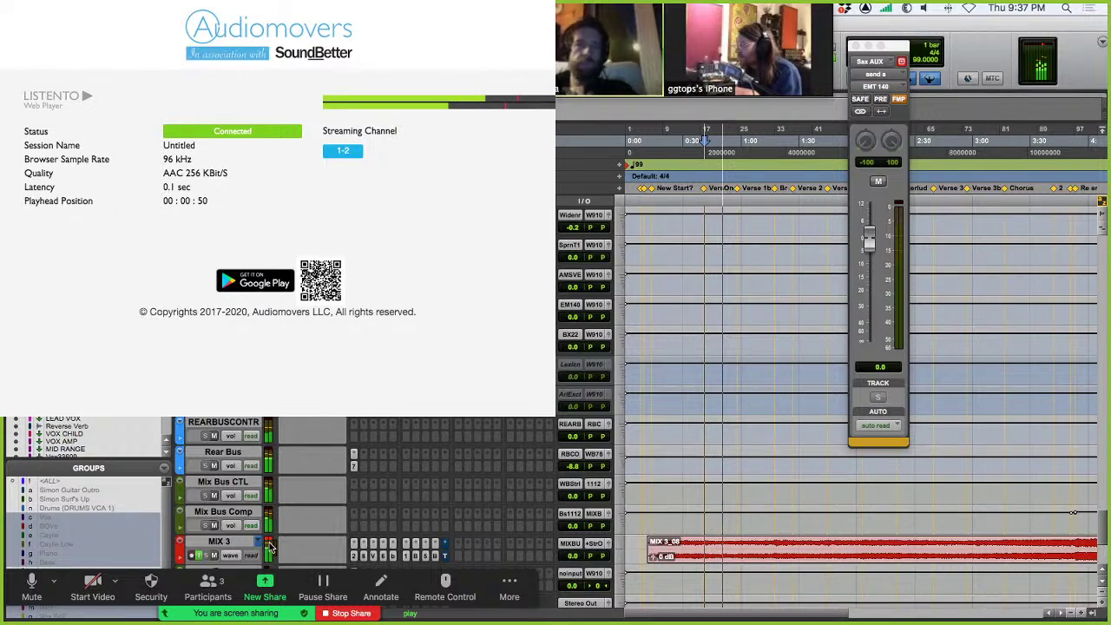
scroll(334, 521, up, 10)
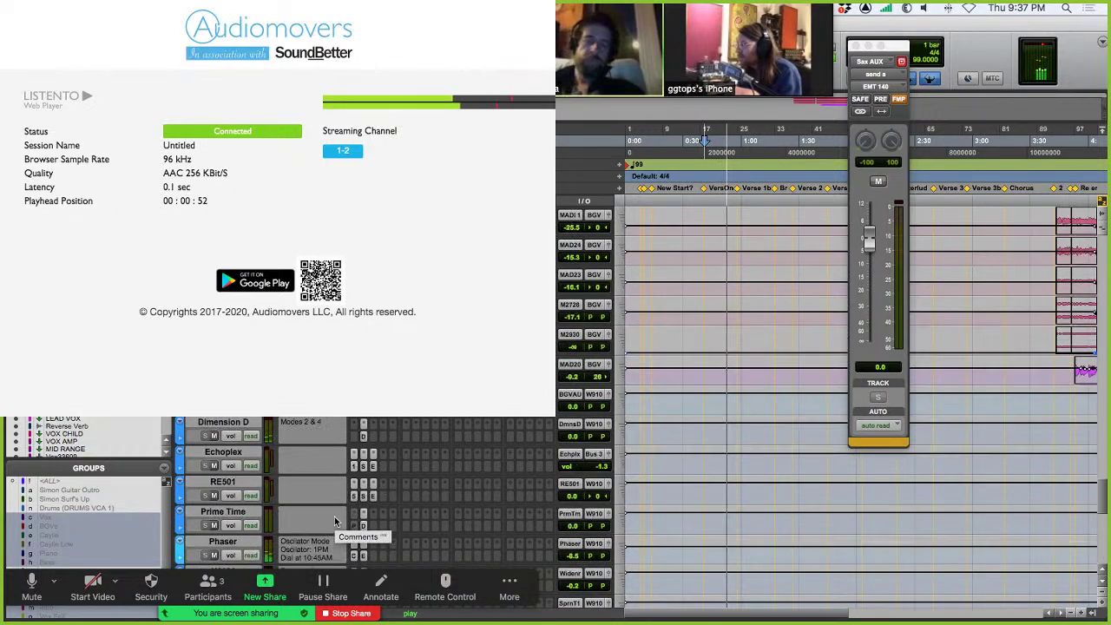
scroll(334, 521, up, 6)
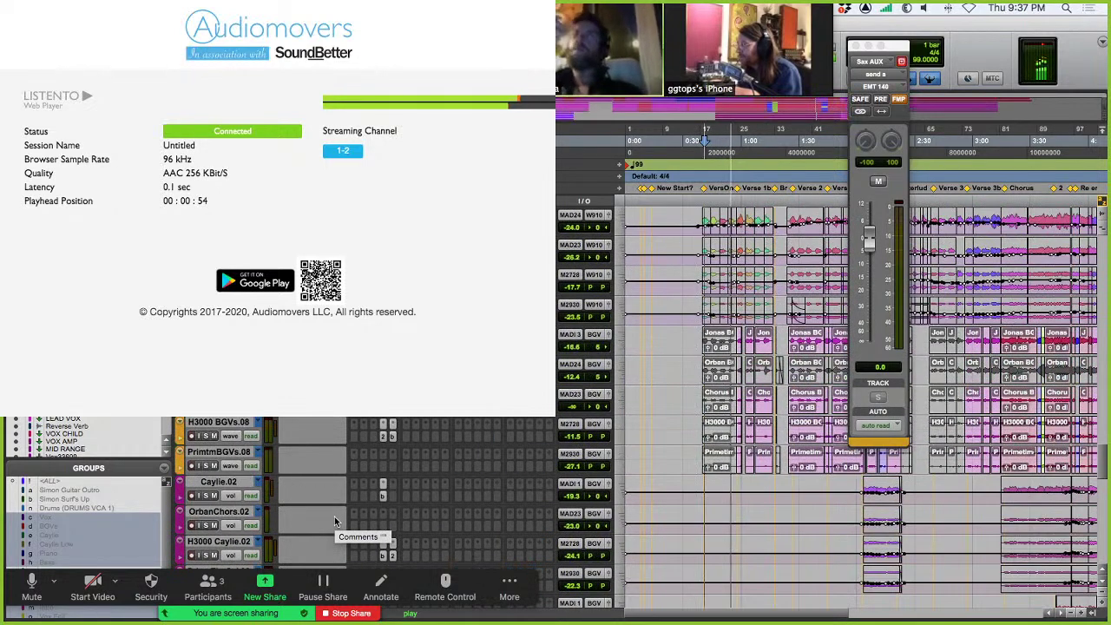
scroll(334, 521, up, 5)
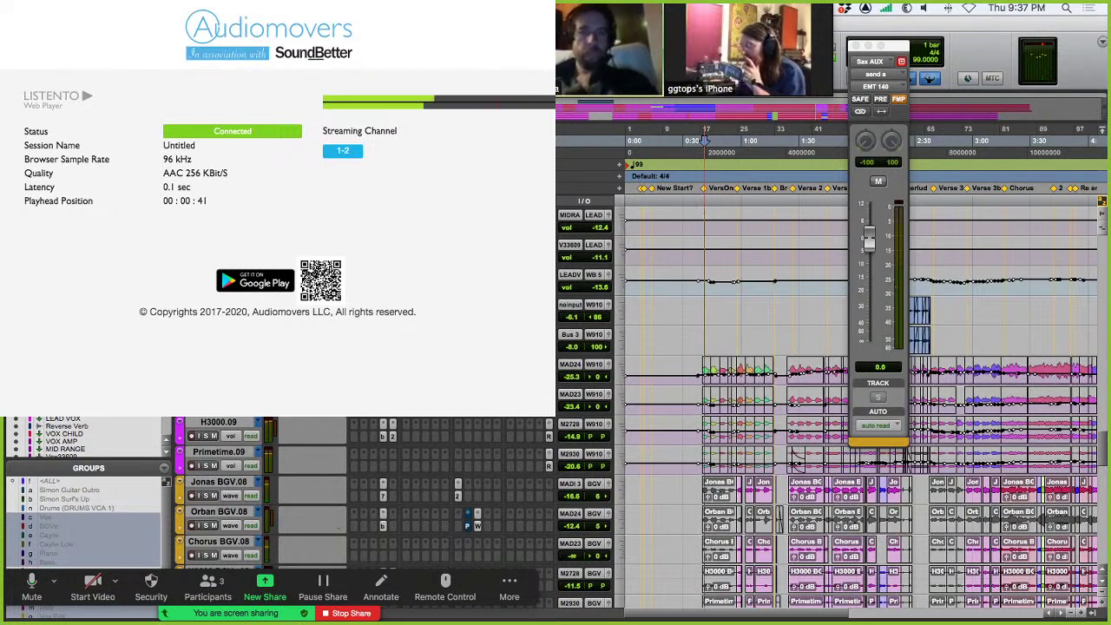
Enlarge the height of the Primetime.09 track and close the Sax AUX send window.
click(215, 436)
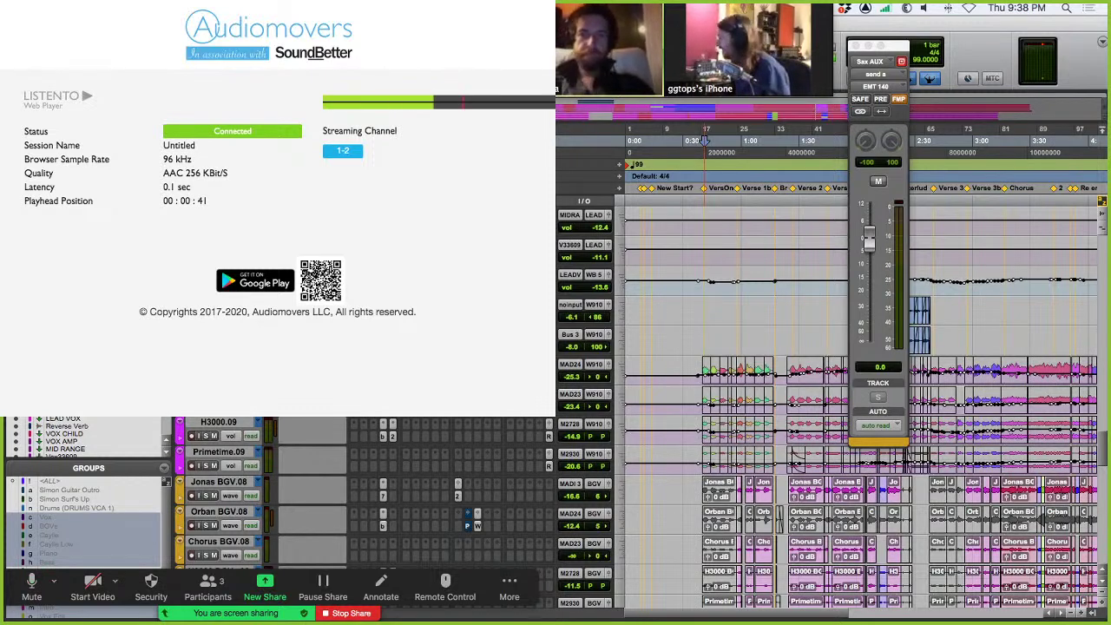
click(620, 439)
click(644, 498)
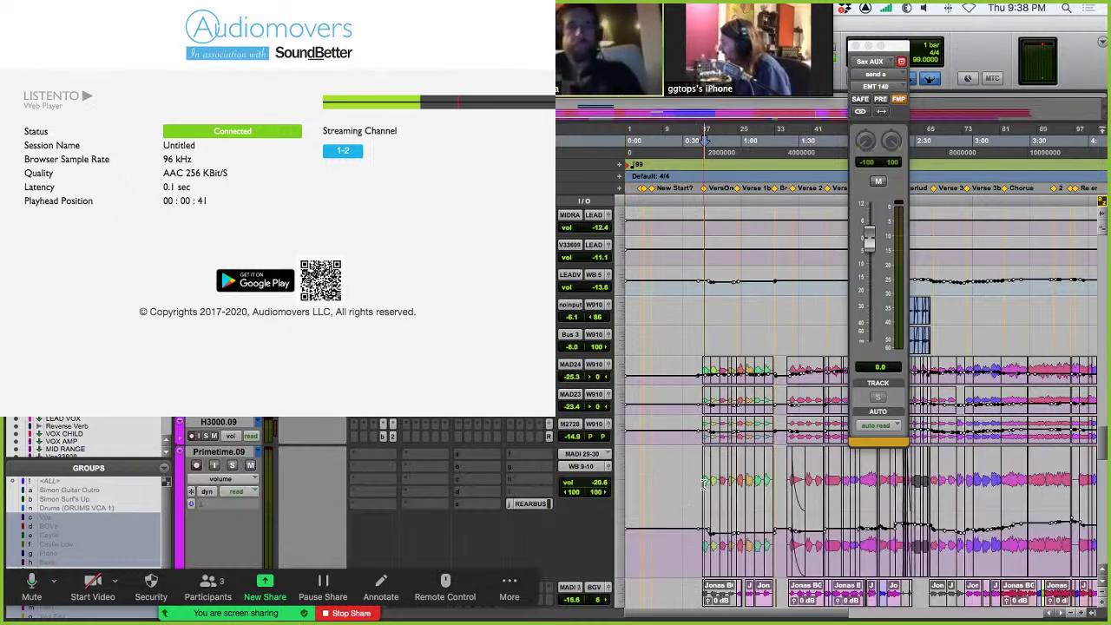
click(855, 45)
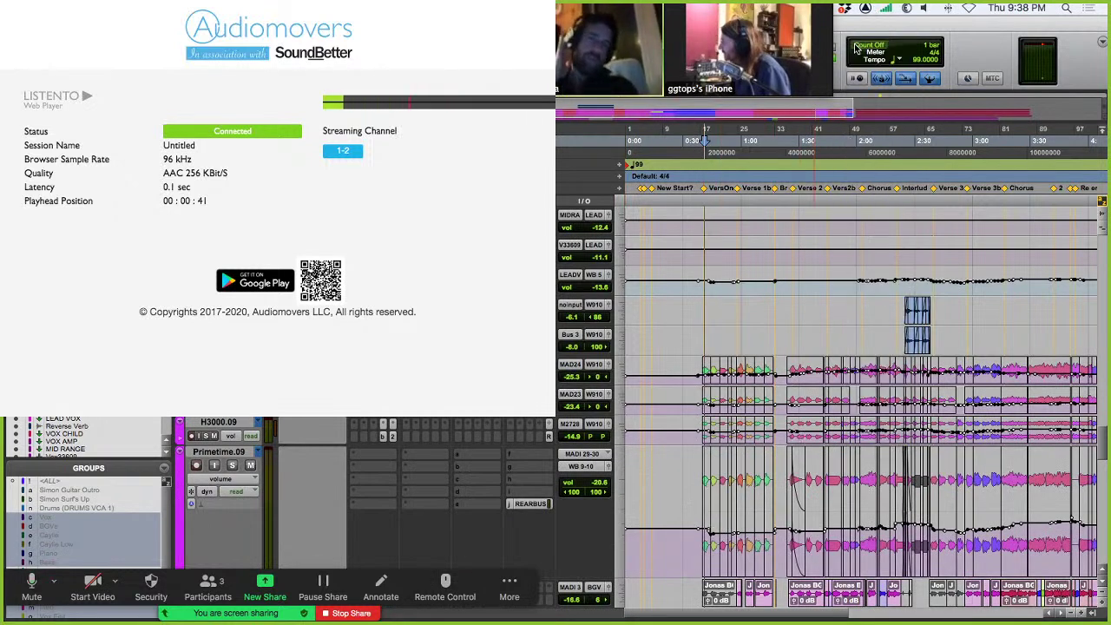
Audition the vocals from 1:42, shortly before Verse 2b, and solo the Primetime.09 track during playback.
click(793, 201)
click(828, 203)
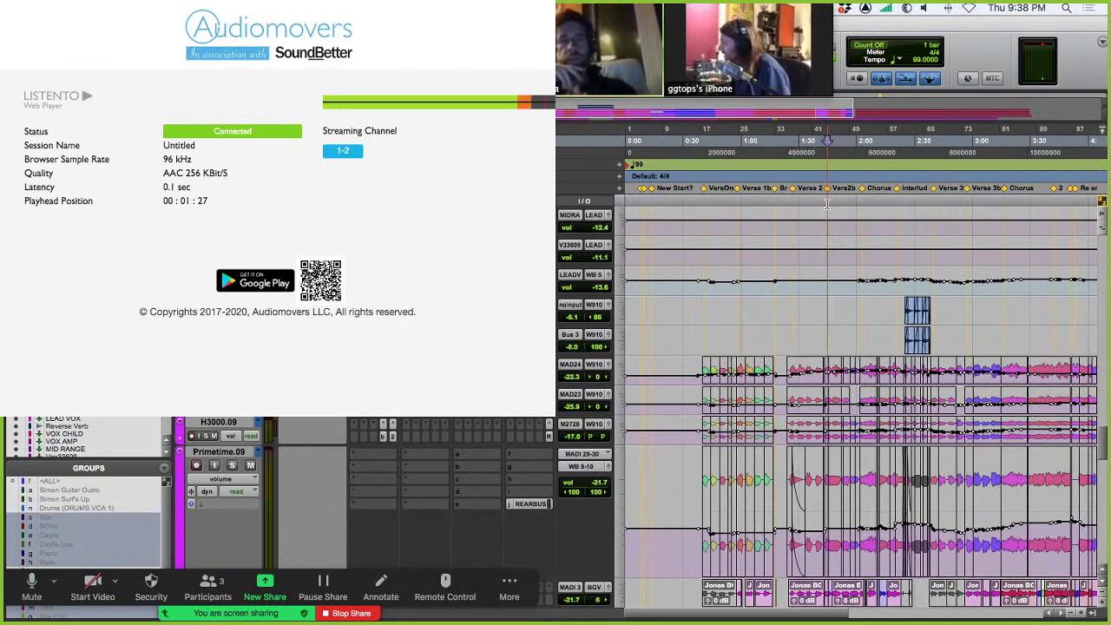
key(super+bracketright)
key(super+bracketright)
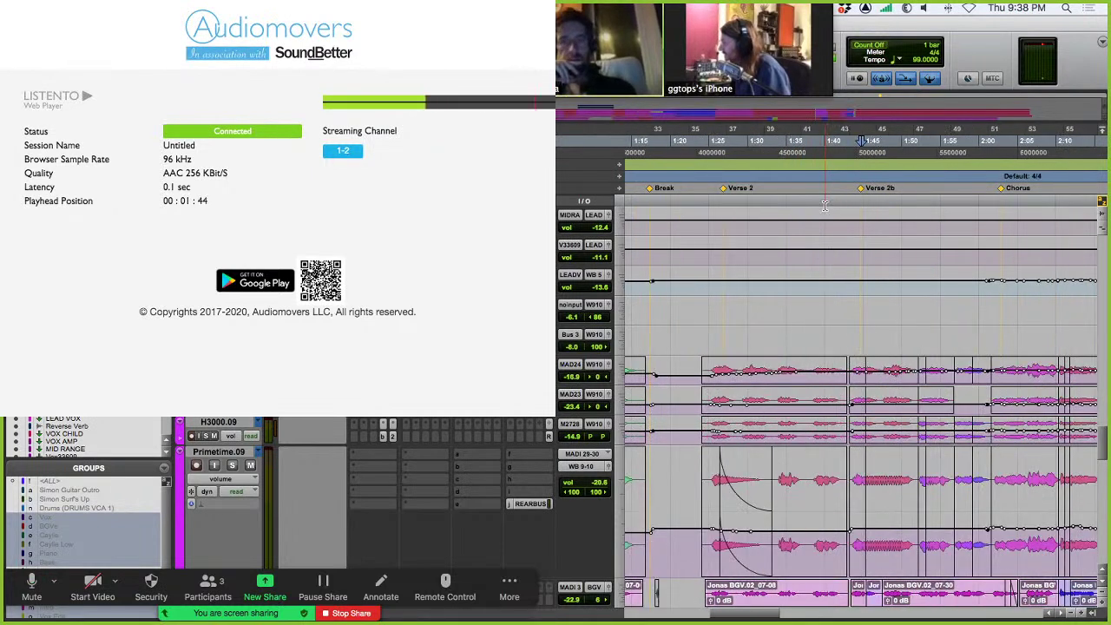
click(840, 203)
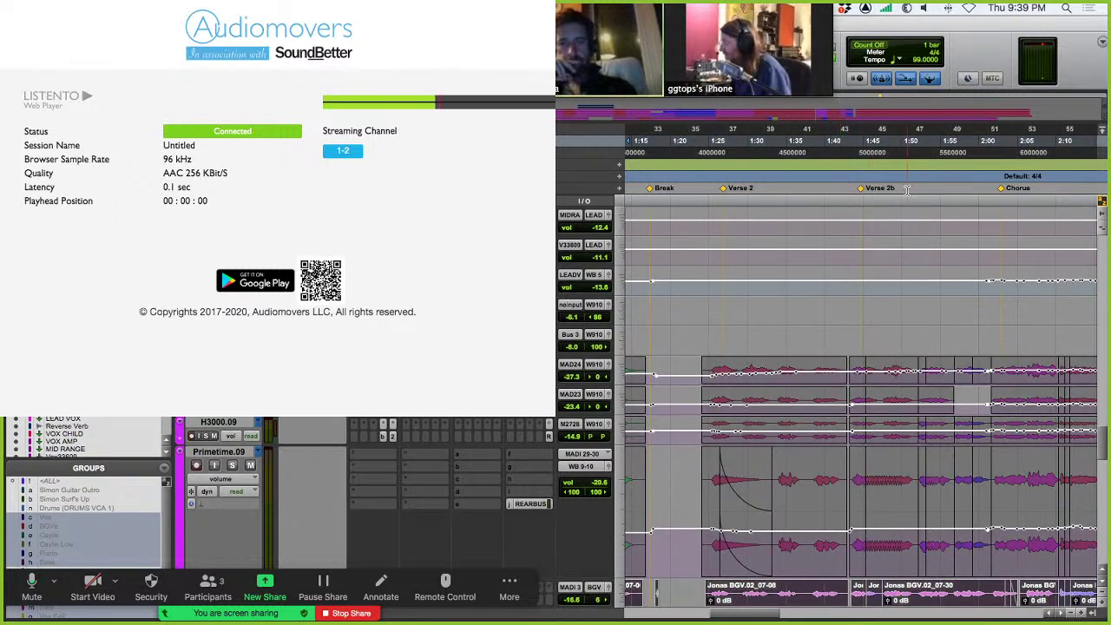
click(836, 203)
key(space)
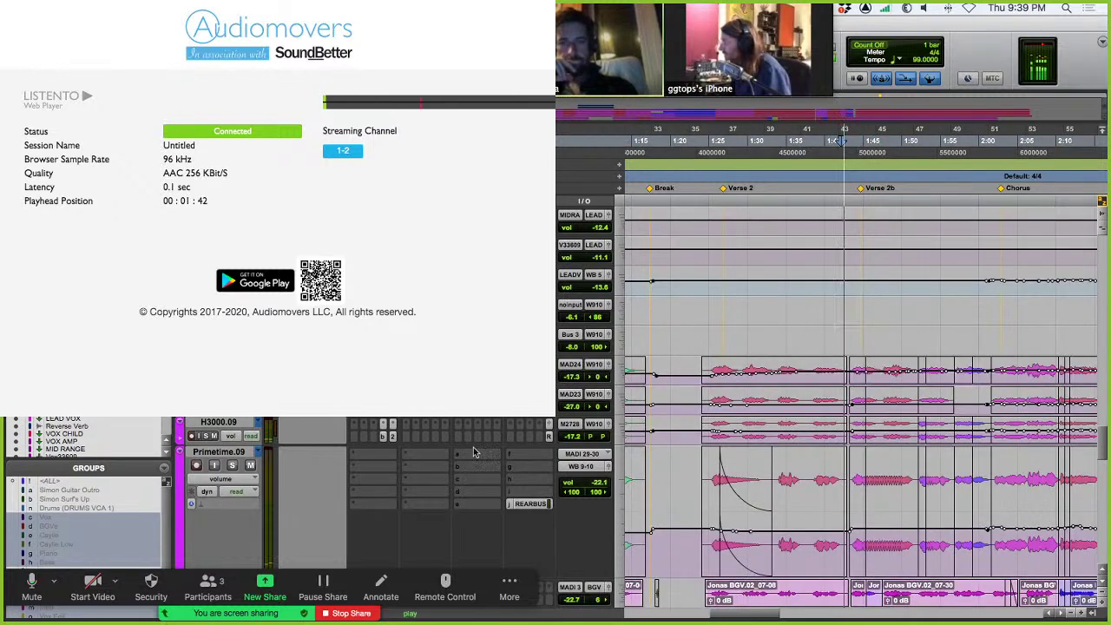
click(233, 466)
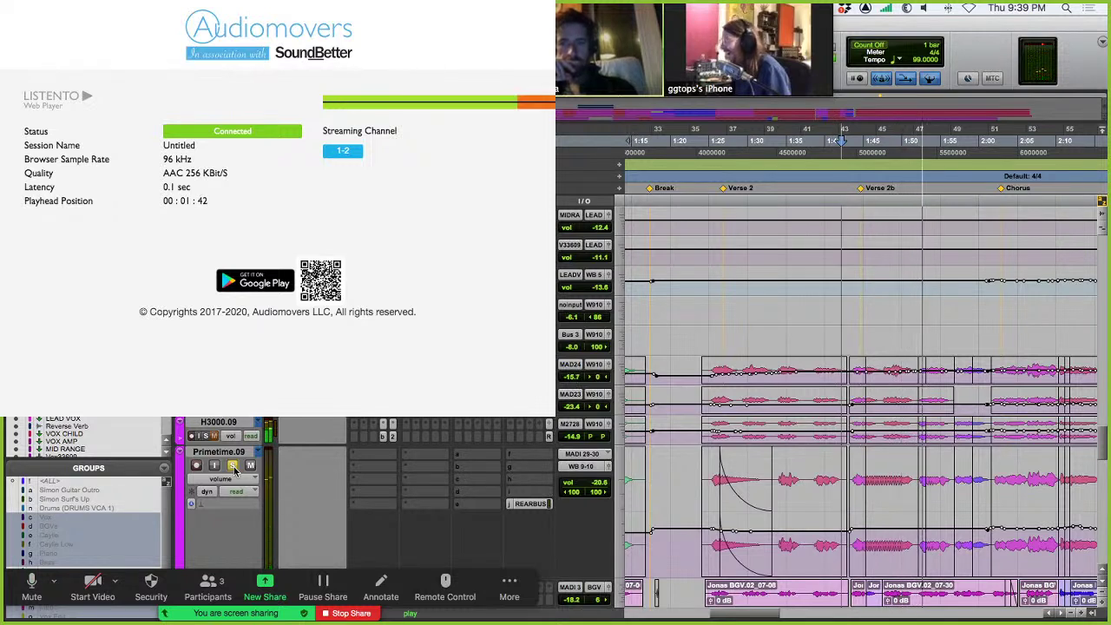
key(space)
key(space)
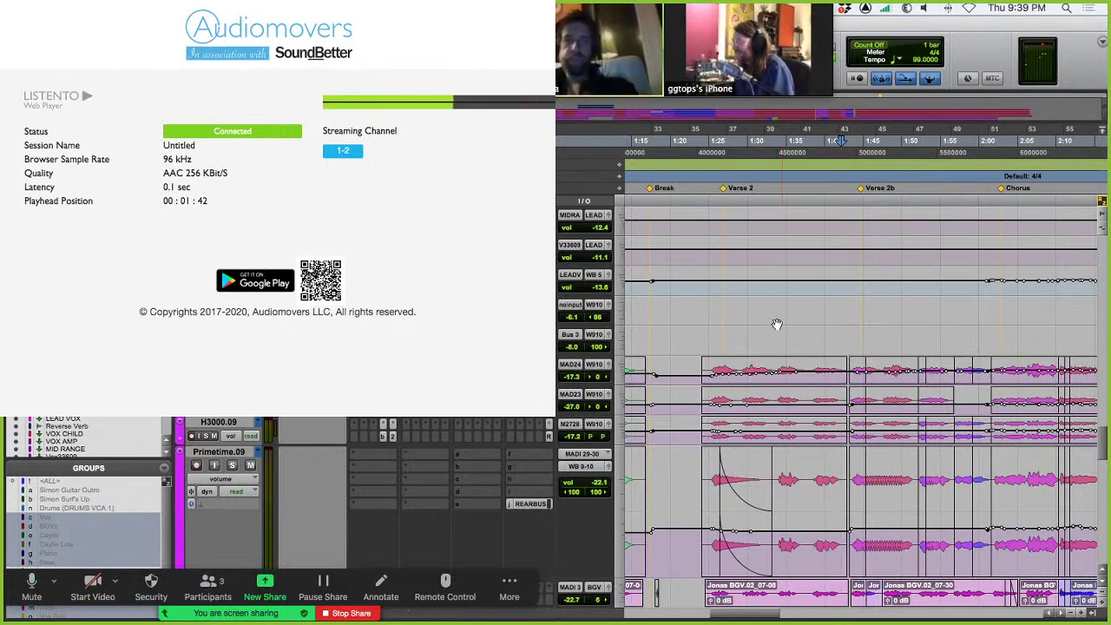
Play from 0:38, just before the first verse, and solo the Primetime.09 track to audition it.
key(r)
key(r)
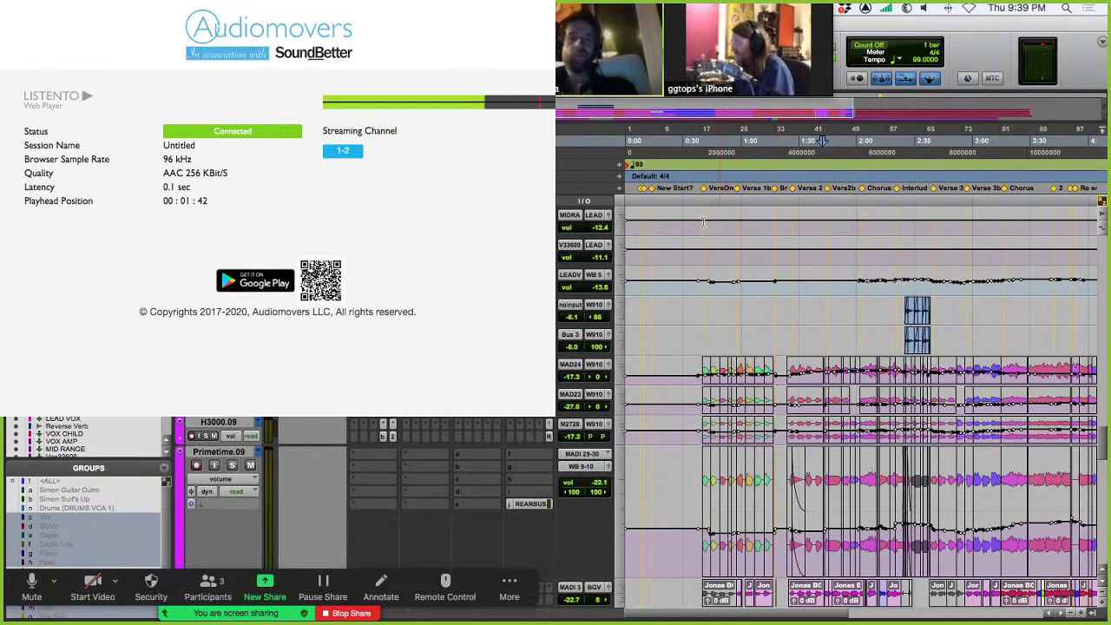
click(700, 198)
key(space)
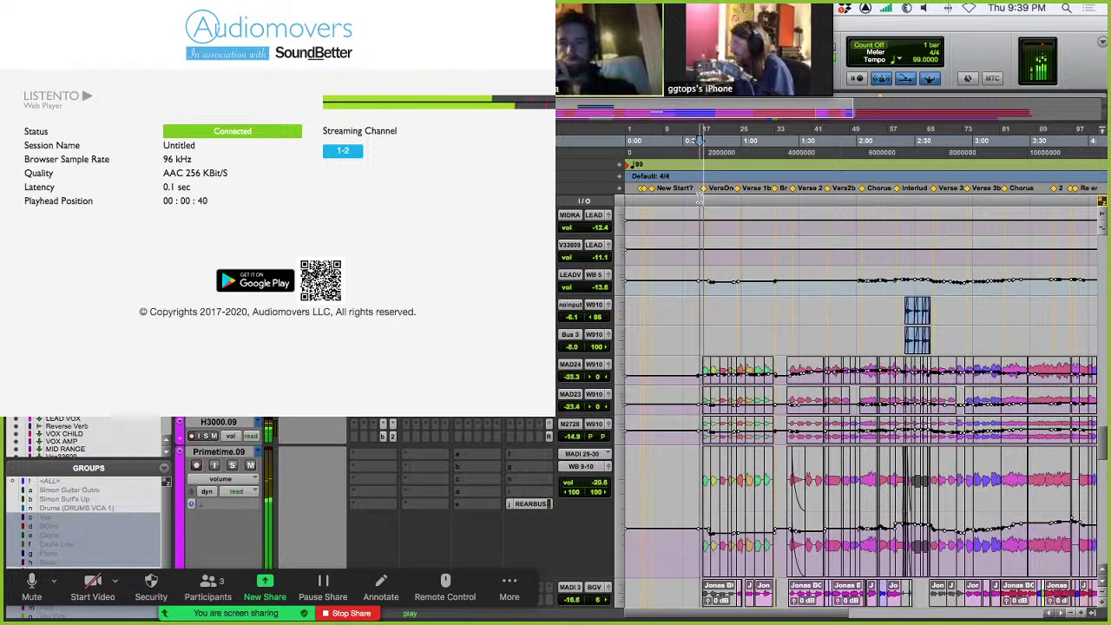
click(232, 465)
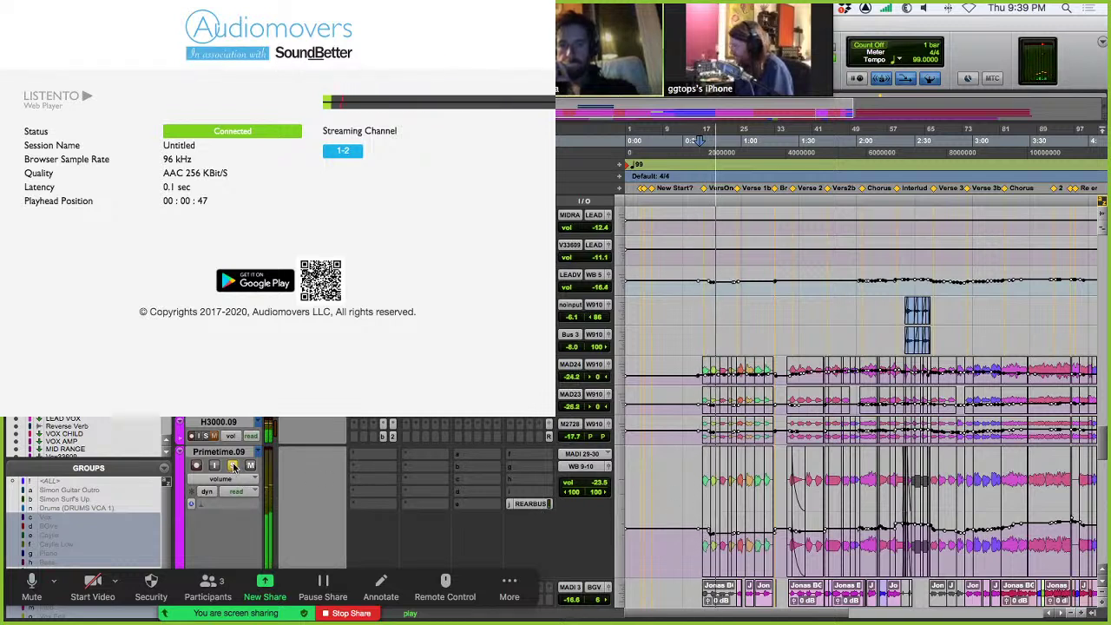
key(space)
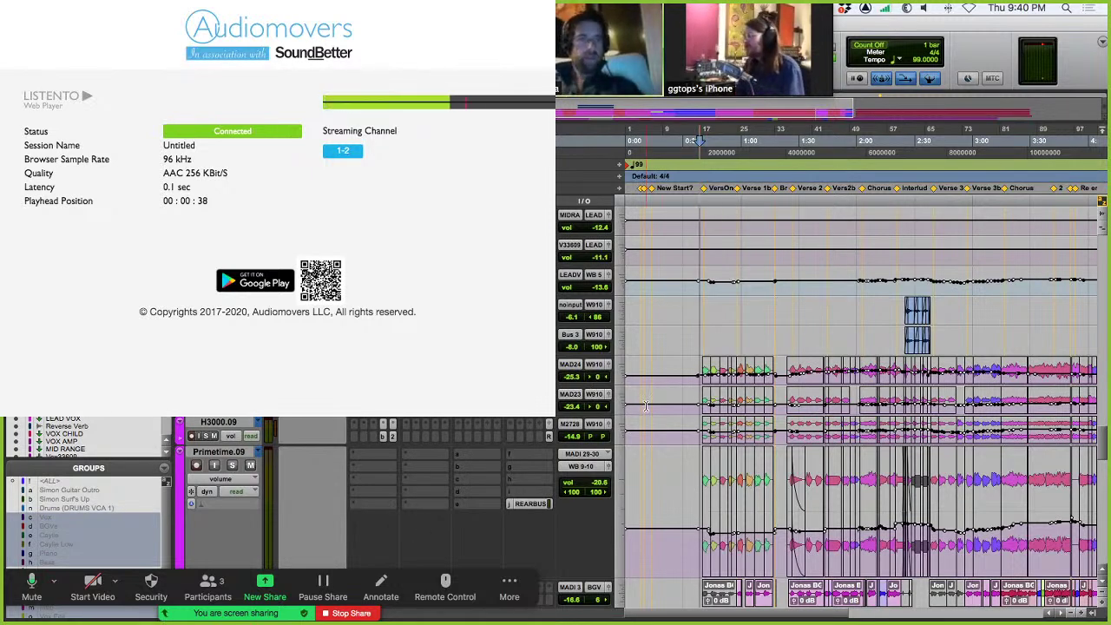
Examine the sax, lead vocal, vocal effect and background vocal tracks, including the LEAD VOX AUX sends.
scroll(645, 407, down, 3)
scroll(645, 407, up, 2)
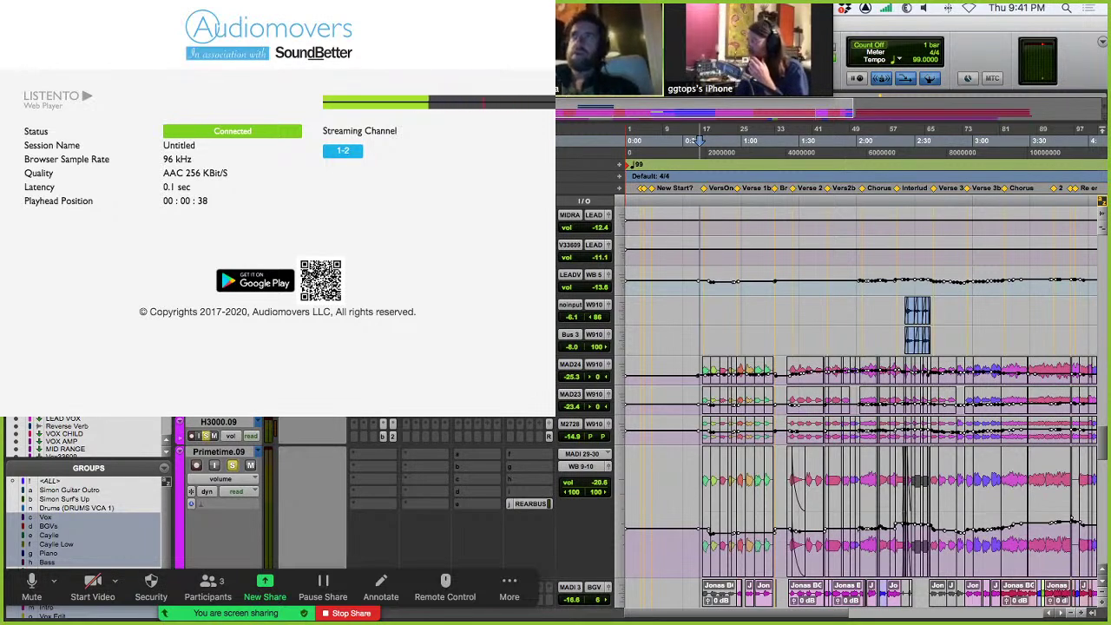
scroll(859, 408, up, 9)
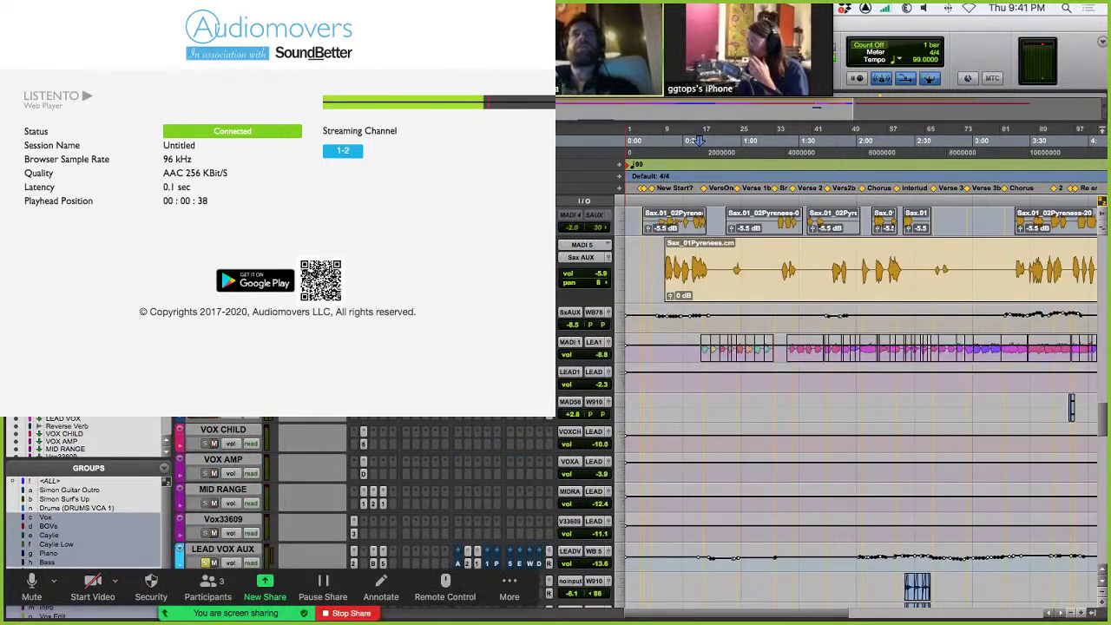
scroll(1071, 408, down, 9)
scroll(859, 408, down, 4)
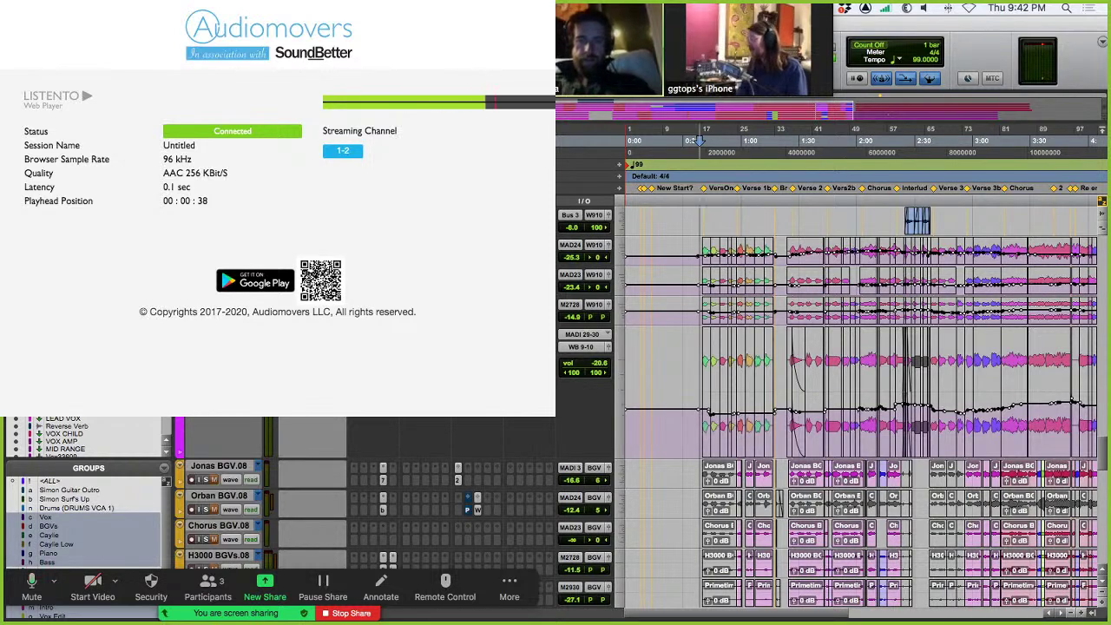
scroll(860, 407, up, 10)
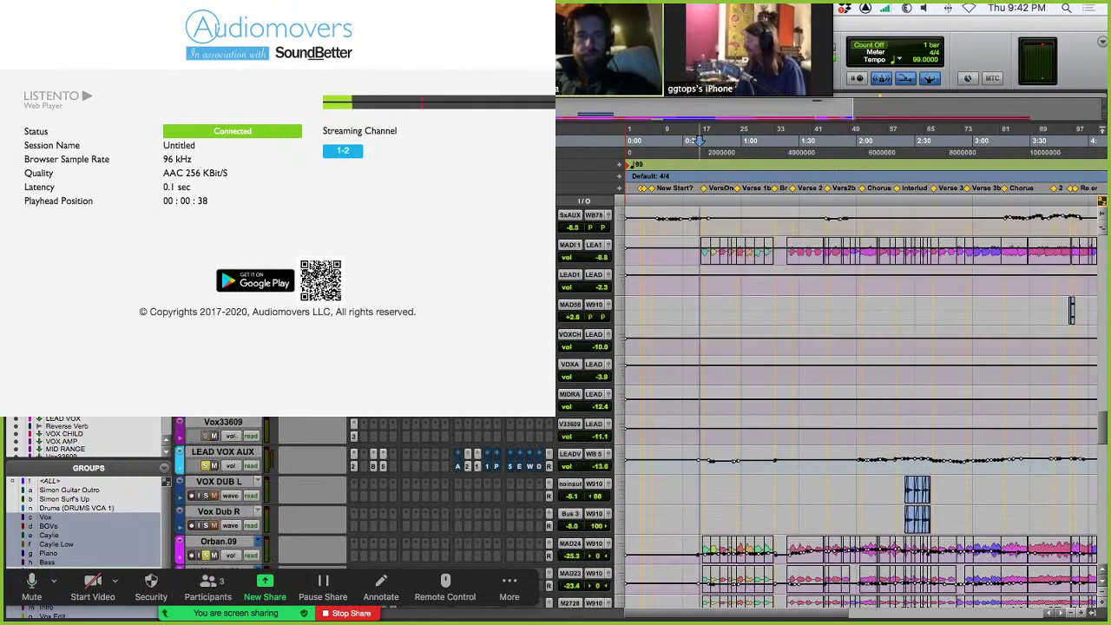
scroll(859, 407, up, 3)
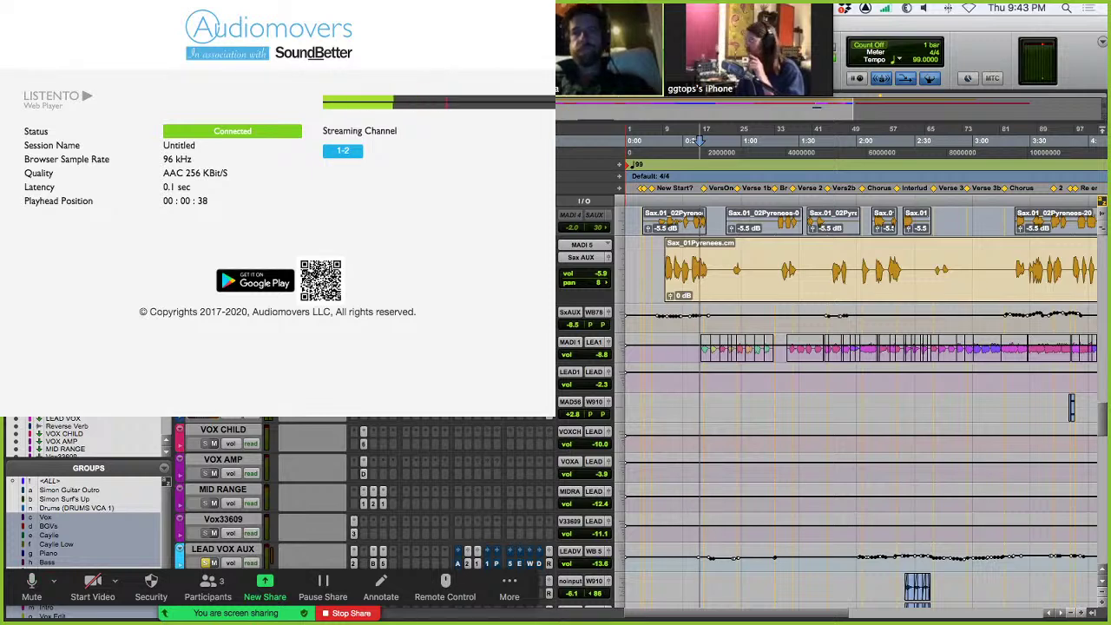
scroll(859, 408, down, 5)
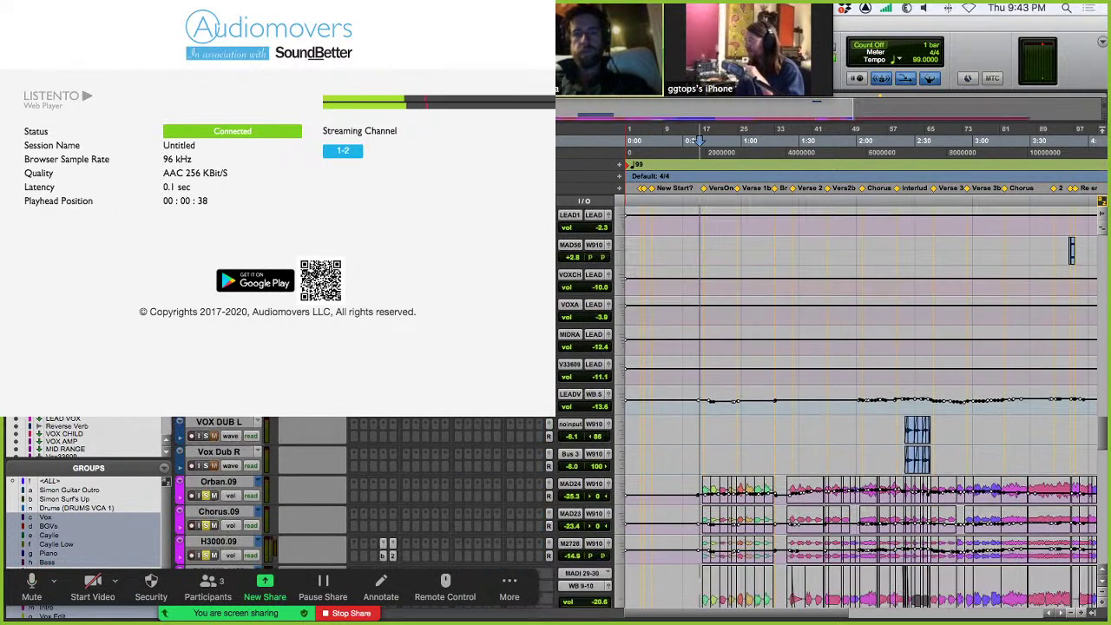
scroll(859, 408, down, 2)
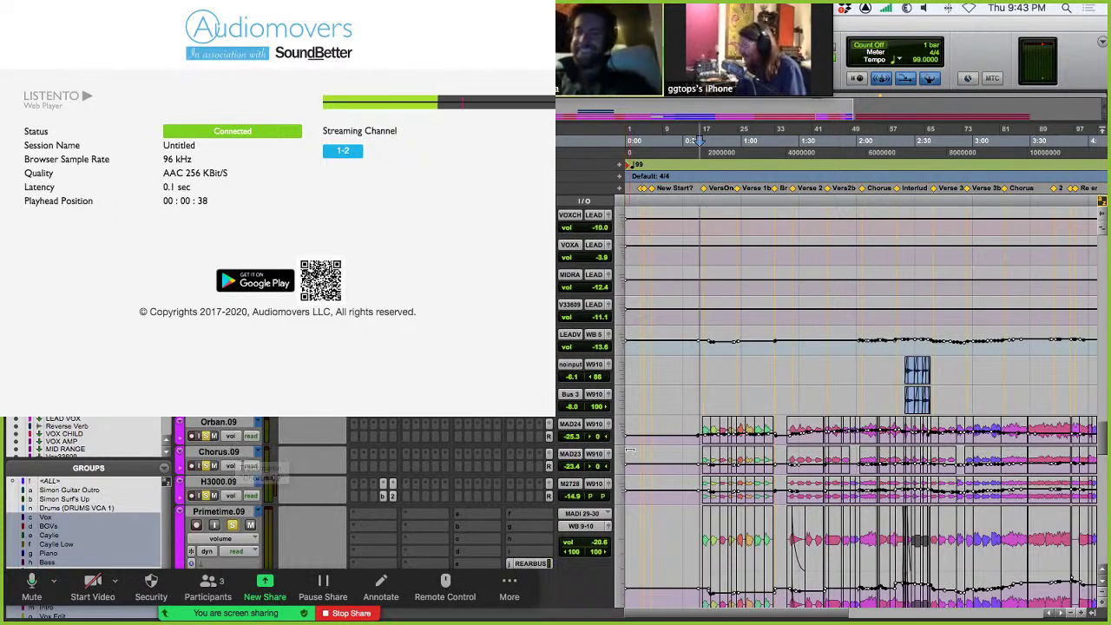
Enlarge the heights of the LEAD VOX AUX, Orban.09, Chorus.09 and H3000.09 tracks to show their volume automation.
click(621, 458)
click(637, 476)
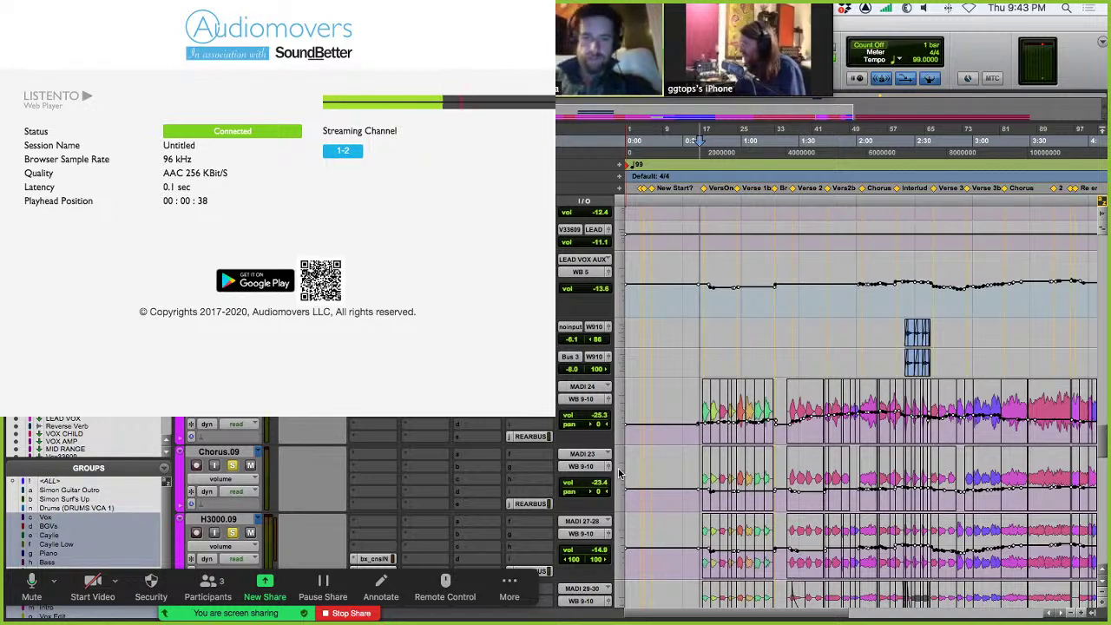
scroll(653, 456, down, 2)
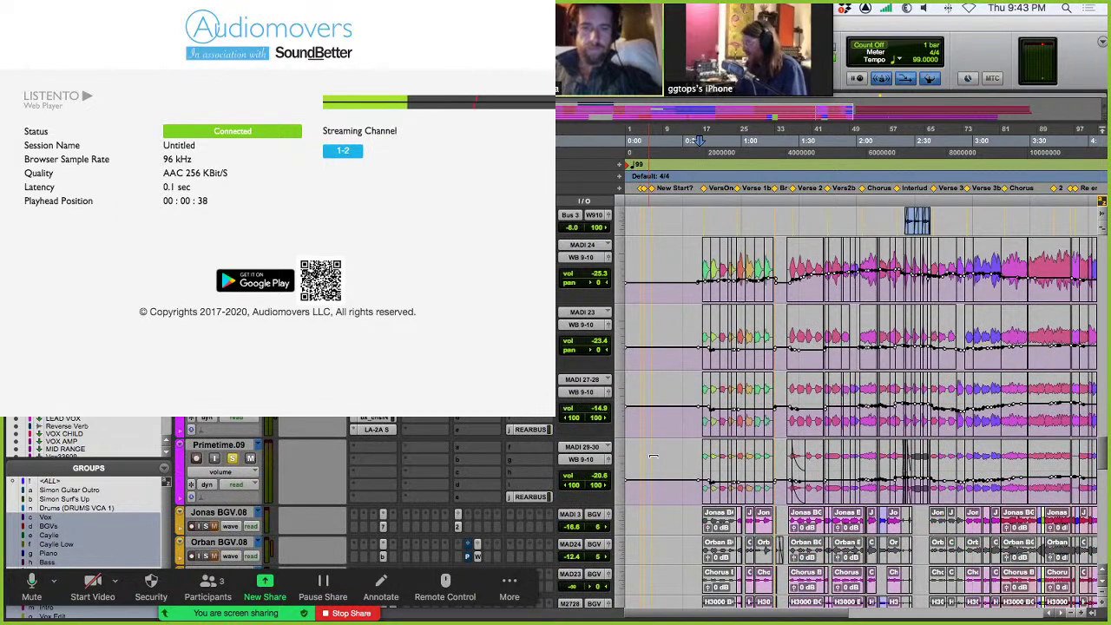
Examine the LA-2A compressor and the bx_console channel strip inserted on the H3000.09 track, closing the plug-in window when done.
scroll(652, 456, up, 1)
scroll(652, 456, down, 1)
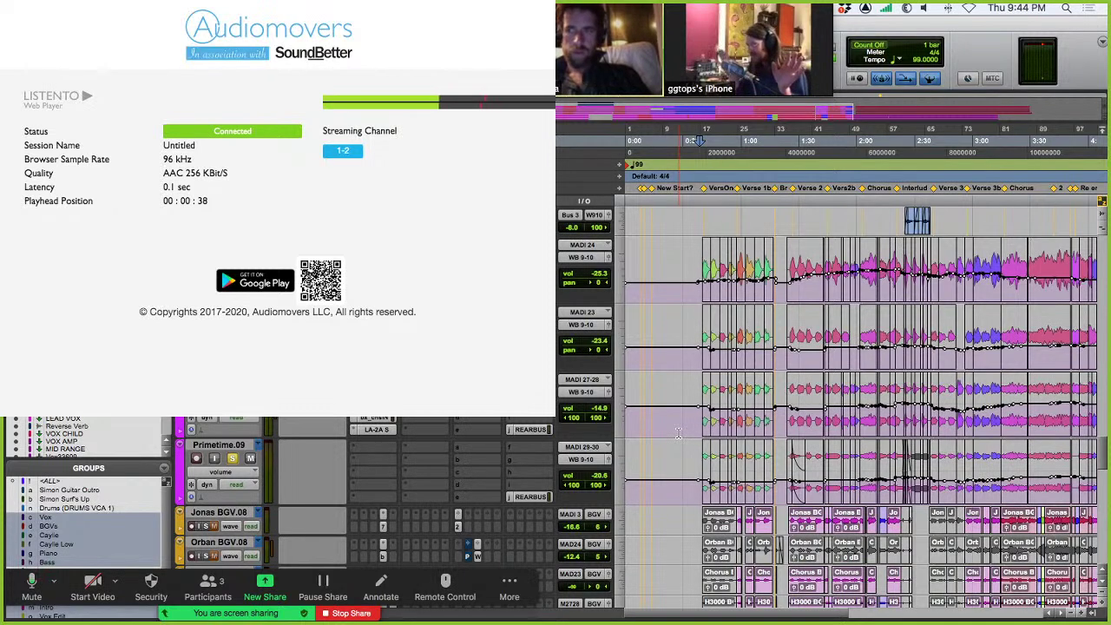
click(371, 430)
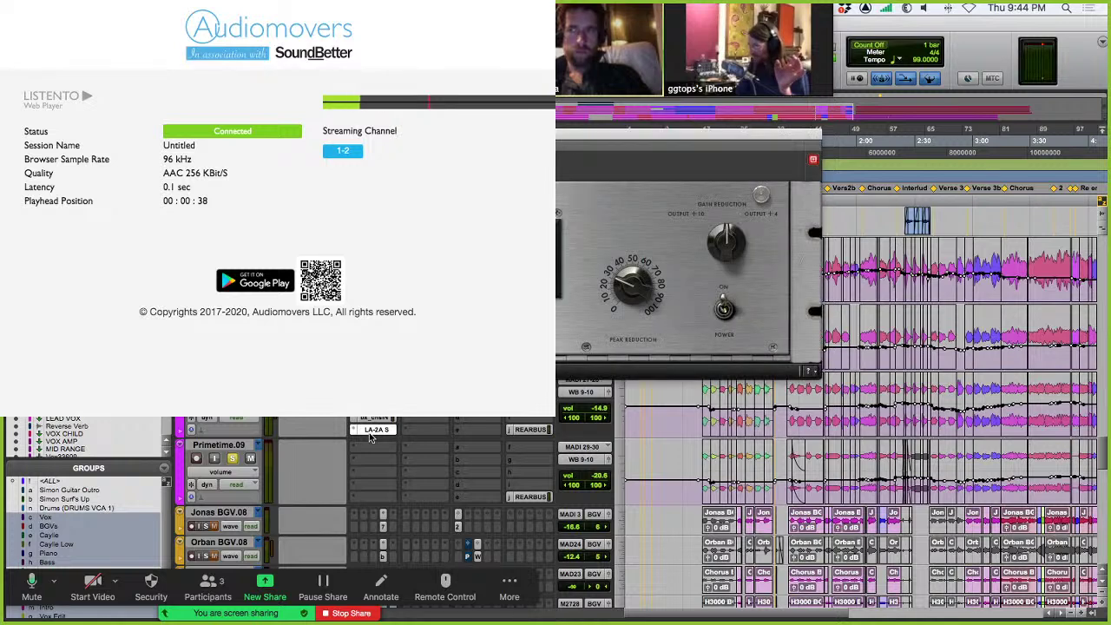
click(371, 431)
click(373, 420)
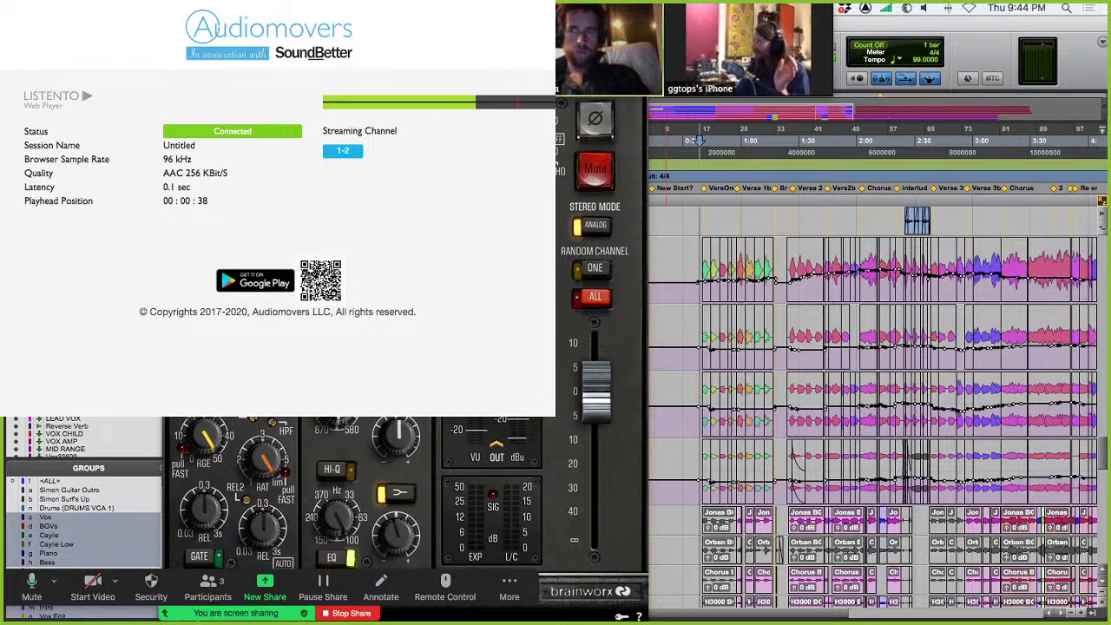
key(super+w)
Audition the soloed vocals from 0:38 while reviewing the effect tracks up to the LEAD VOX AUX, and stop playback.
key(space)
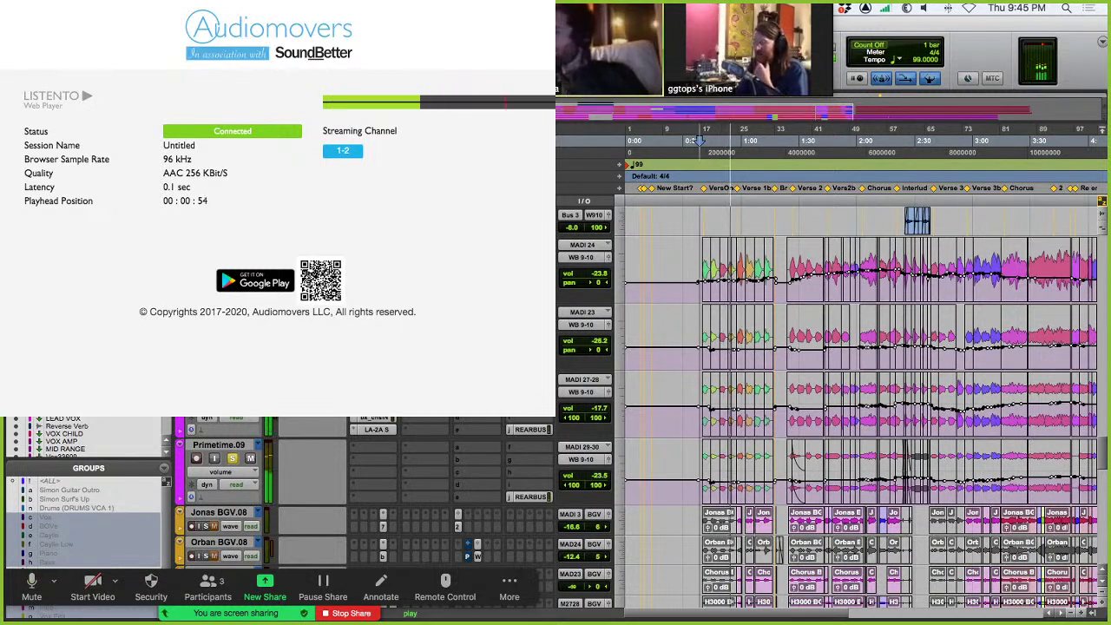
scroll(859, 408, up, 2)
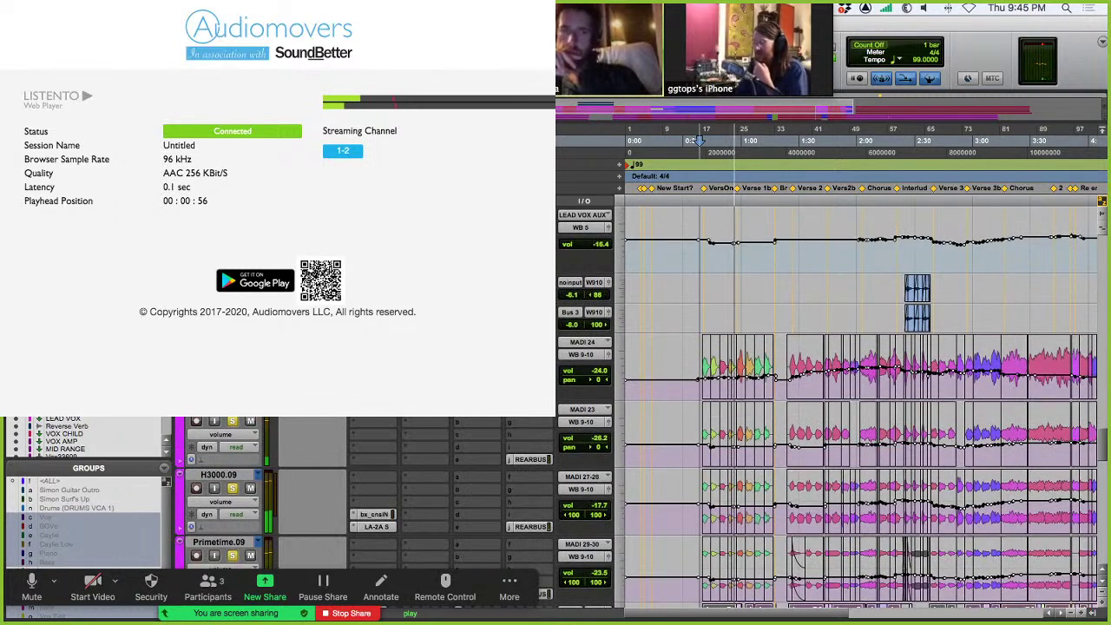
scroll(860, 408, up, 6)
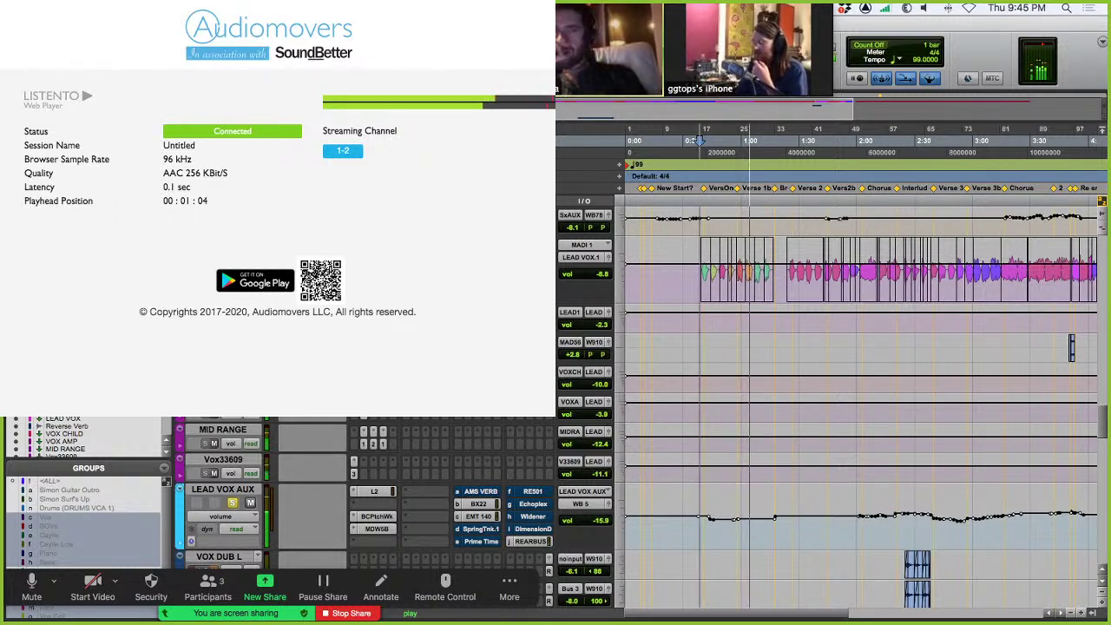
key(space)
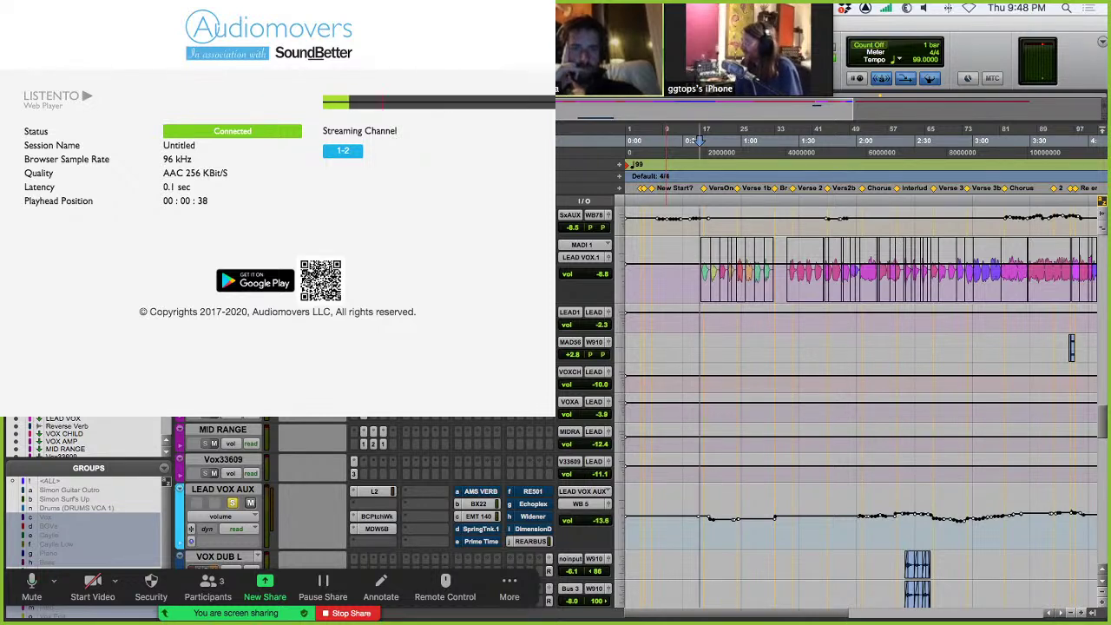
Examine the Fairchild 660 compressor and the Fender Deluxe amp plug-in on the parallel lead vocal tracks, closing each window.
scroll(860, 408, down, 5)
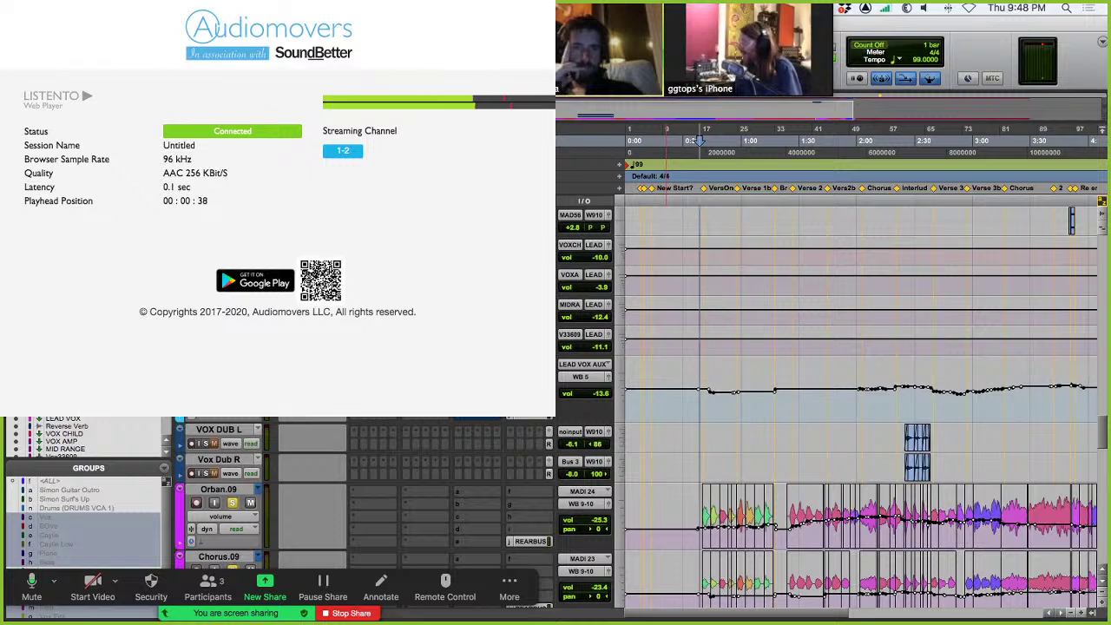
scroll(657, 243, up, 5)
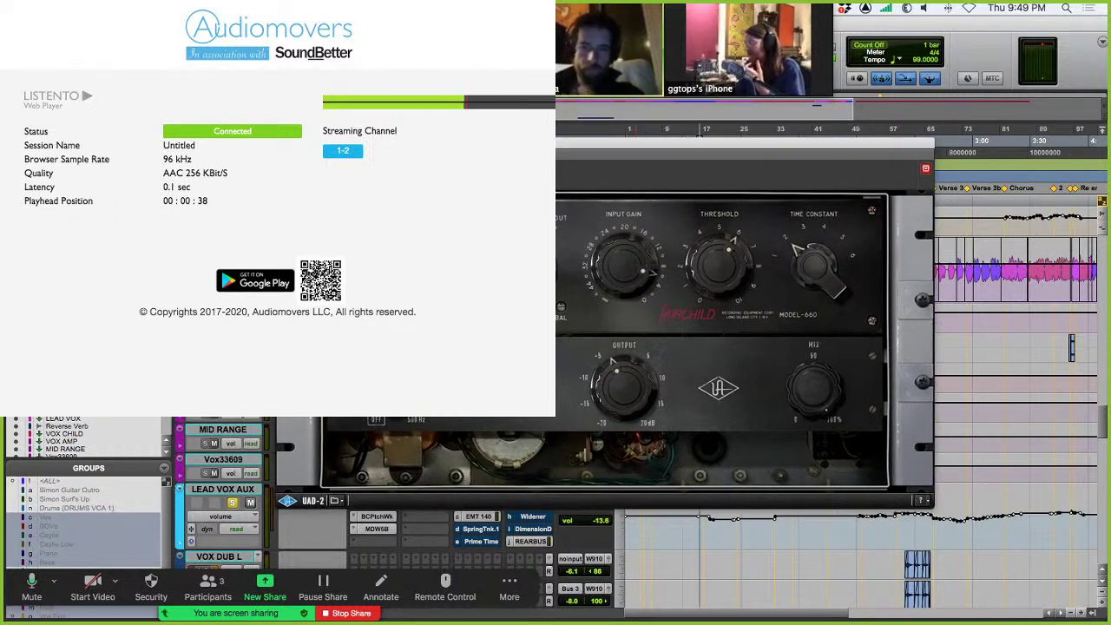
key(super+w)
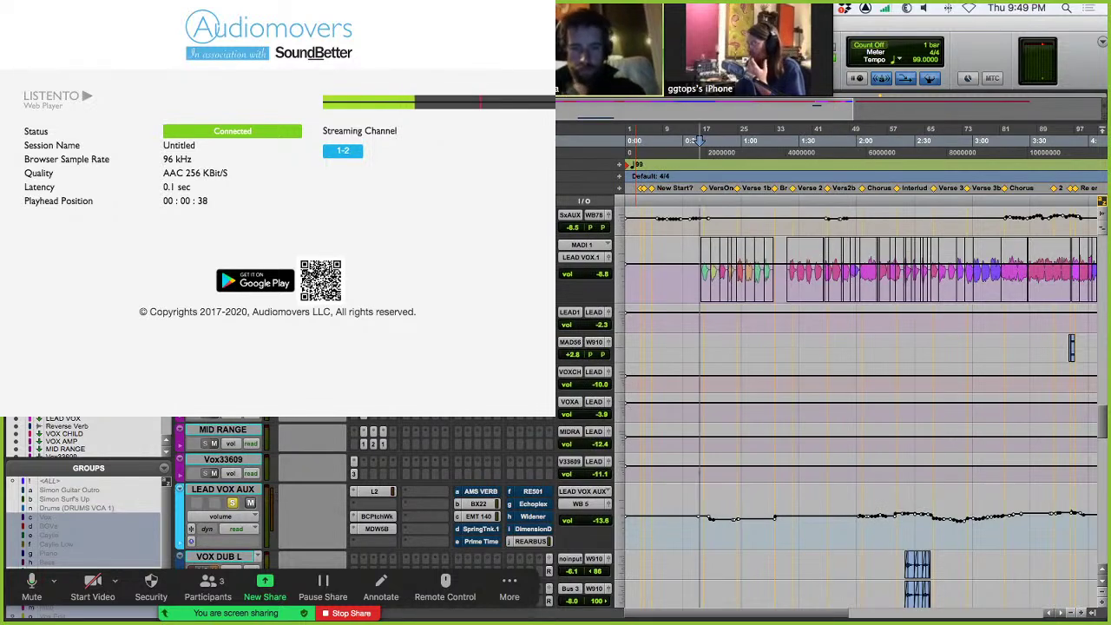
click(368, 418)
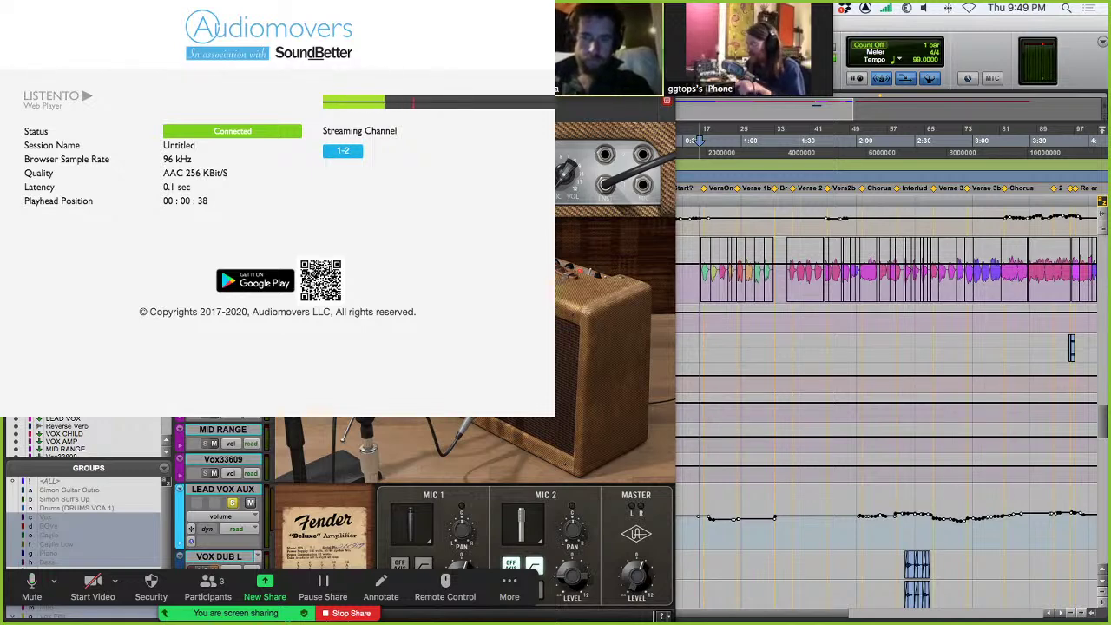
key(super+w)
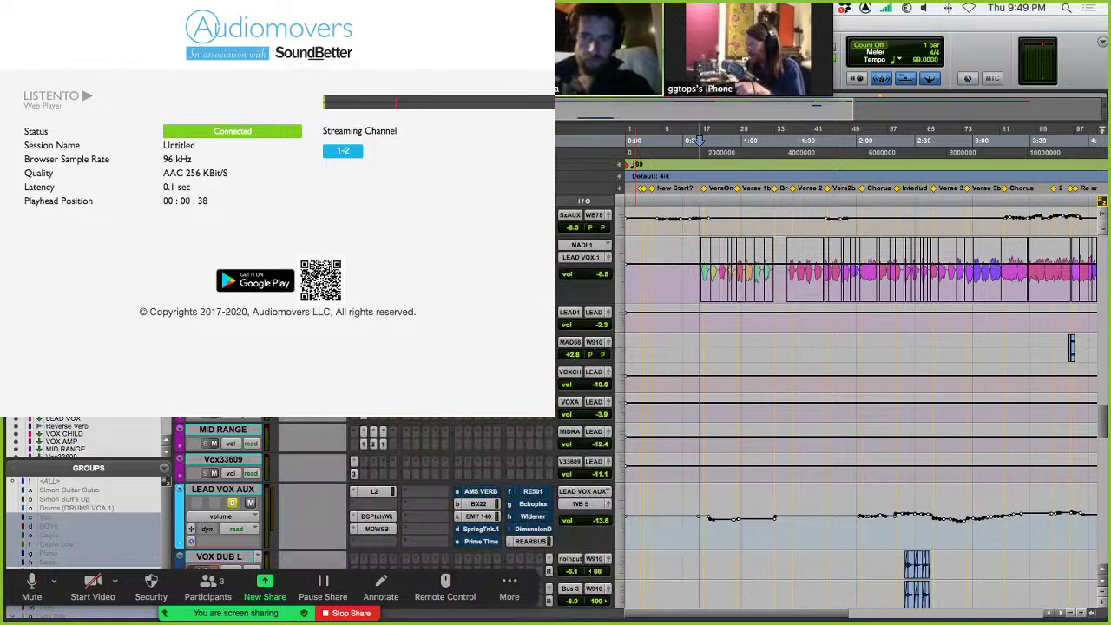
Examine the three MID RANGE track inserts, comparing the Teletronix compressor with the equalizers before and after it, and close the plug-in window.
click(374, 445)
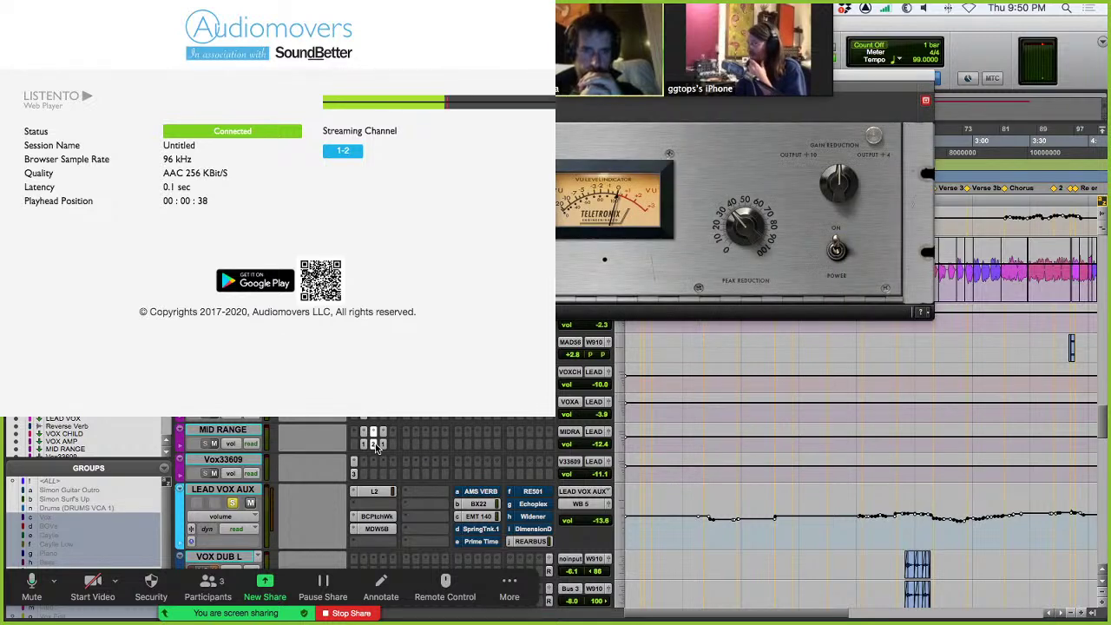
click(376, 447)
click(363, 446)
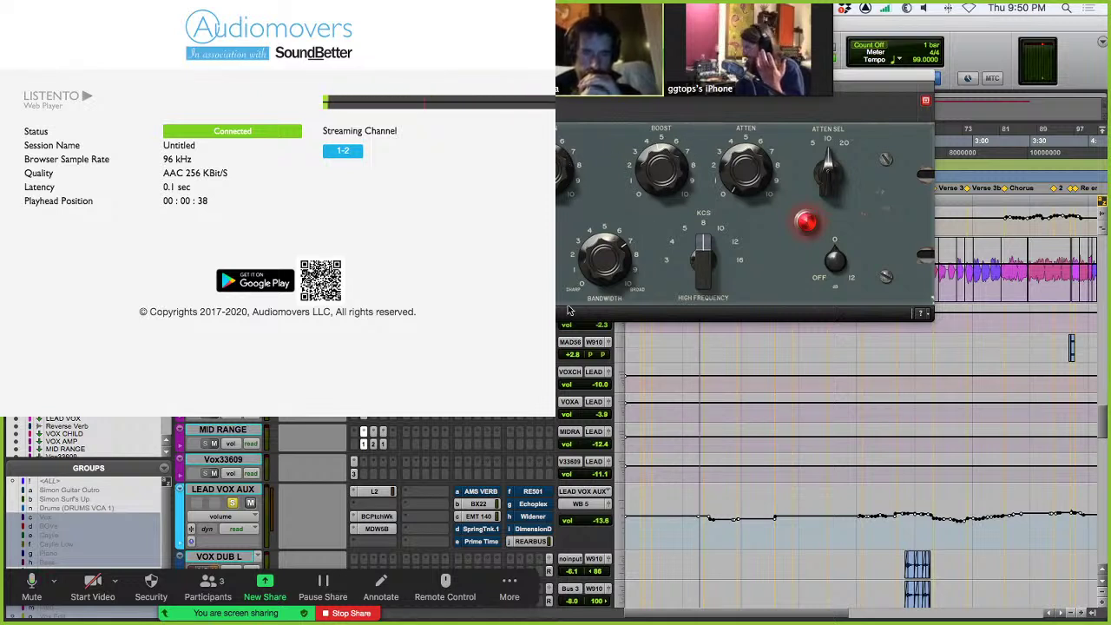
click(374, 445)
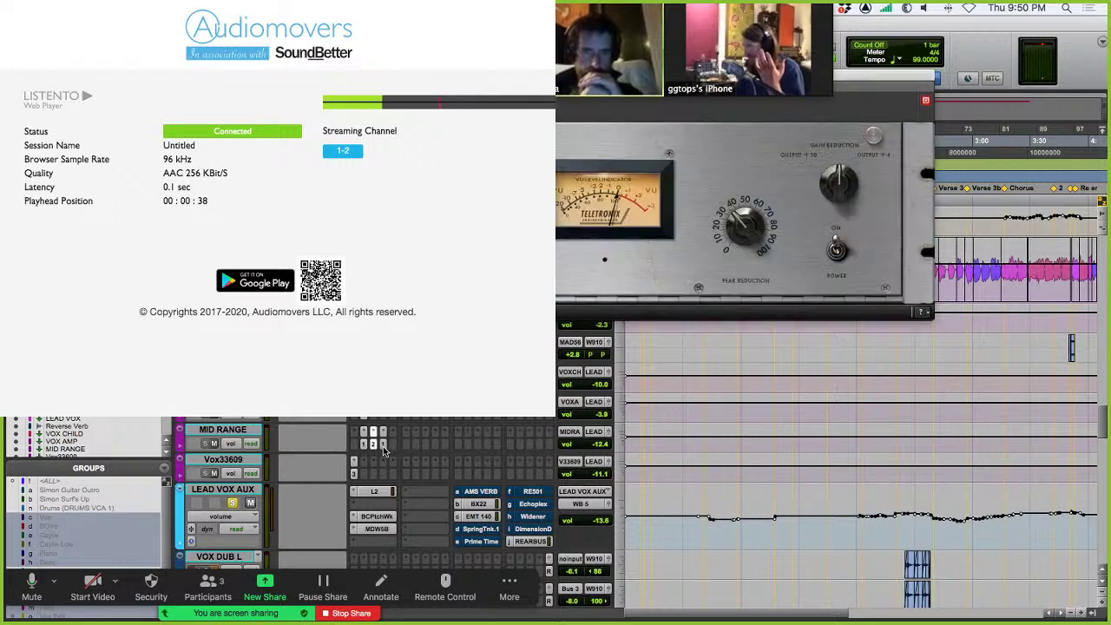
click(382, 445)
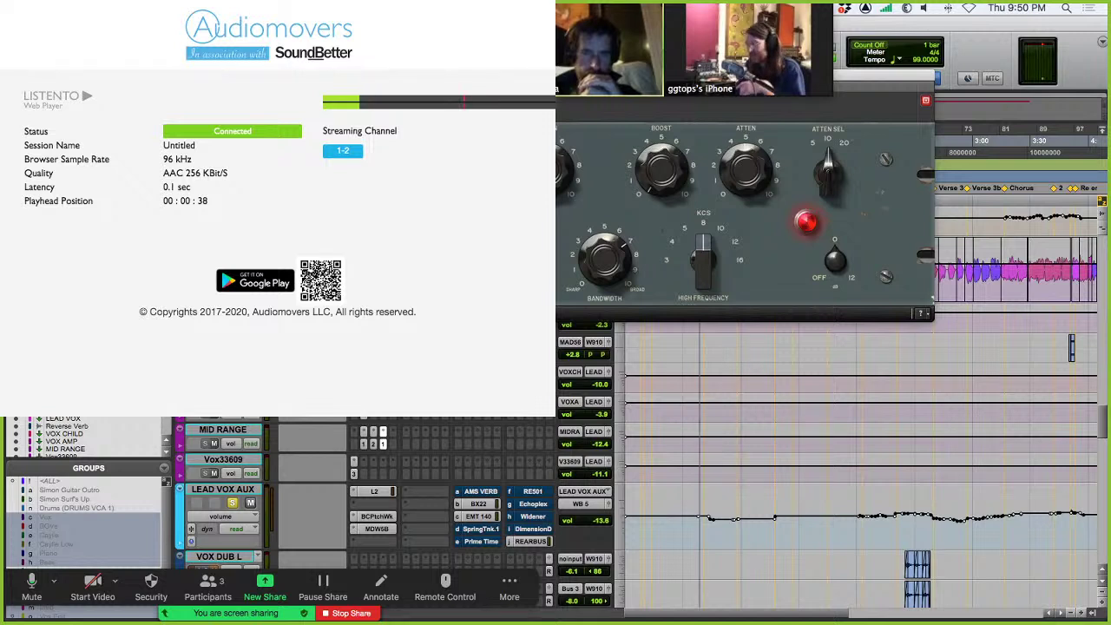
key(super+w)
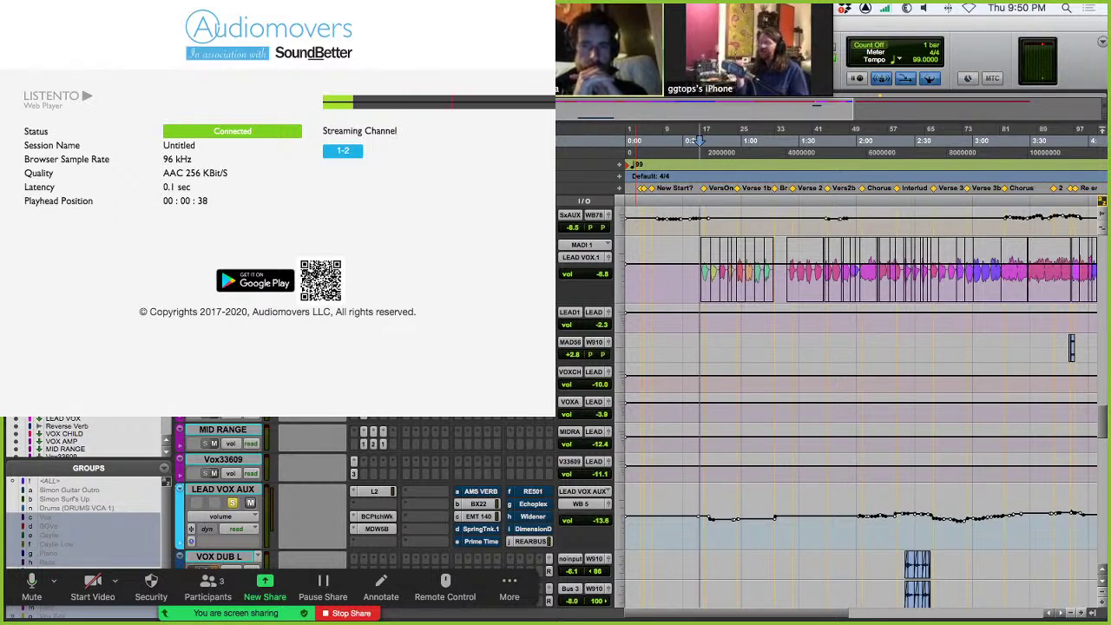
Take the Orban.09, Chorus.09, H3000.09 and Primetime.09 effect tracks out of solo and return to the LEAD VOX AUX.
scroll(860, 407, down, 5)
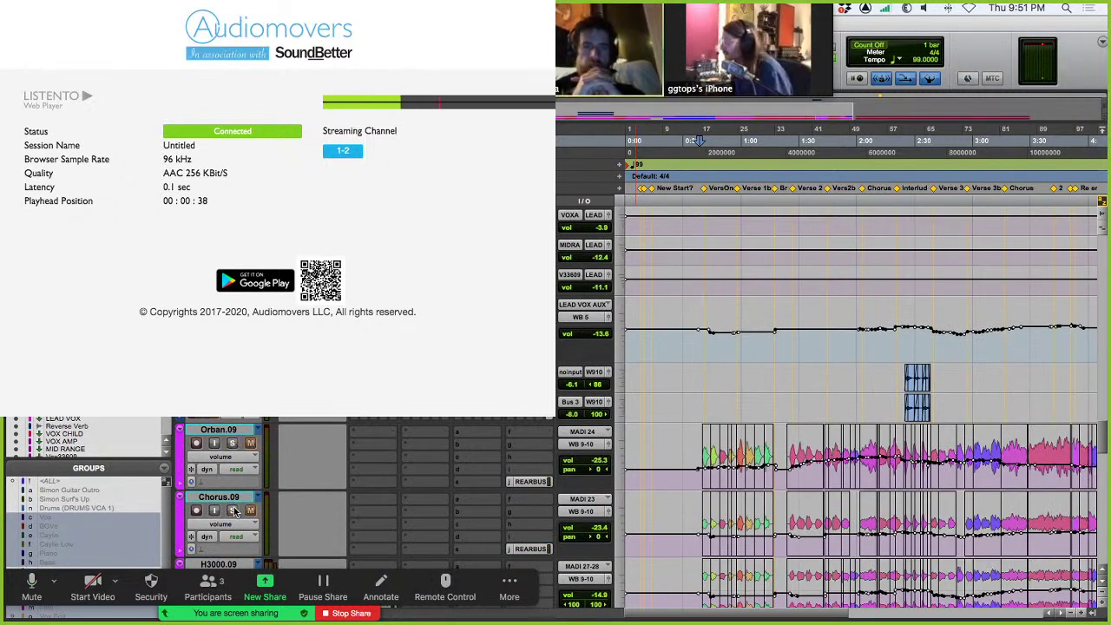
scroll(232, 511, down, 2)
scroll(231, 499, down, 4)
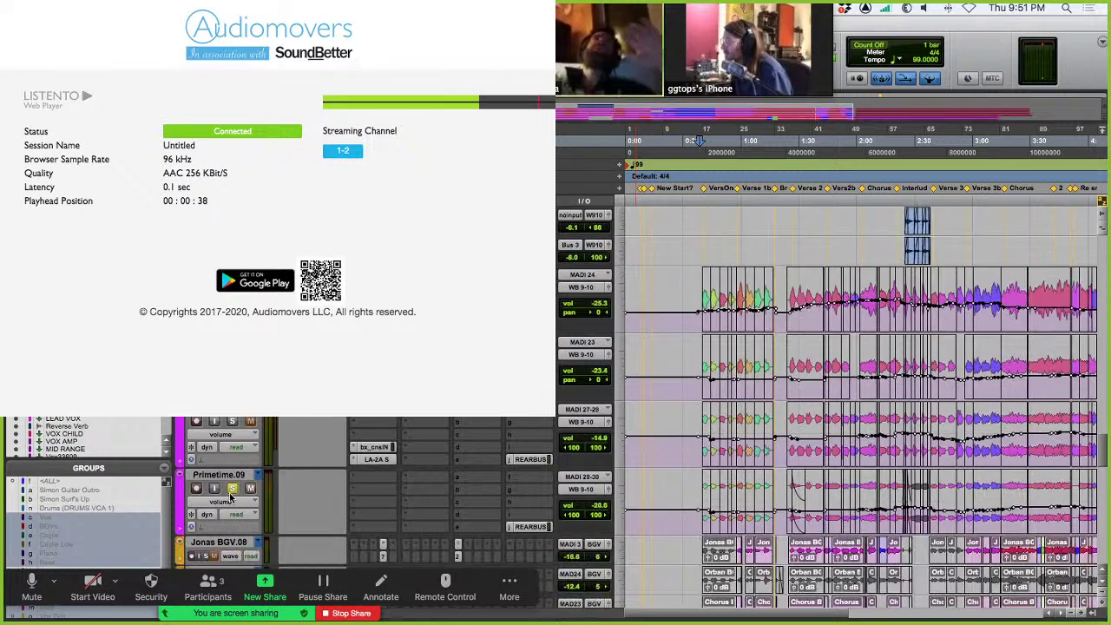
scroll(311, 480, up, 8)
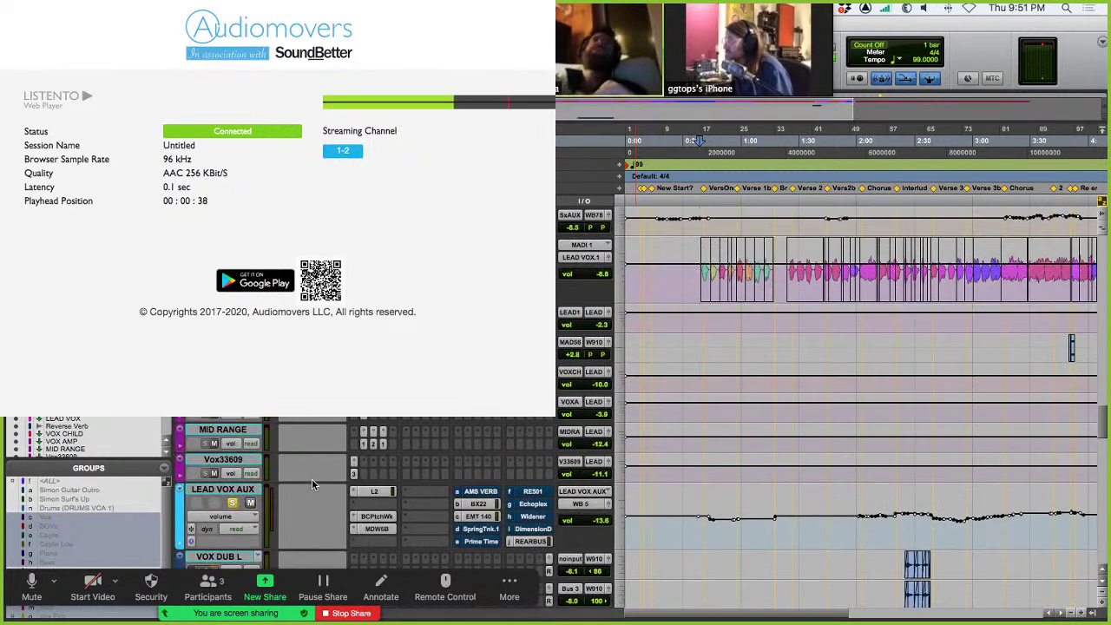
Play the lead vocals from 0:38, solo the Chorus.09 track to hear its contribution, and stop playback.
scroll(313, 484, up, 3)
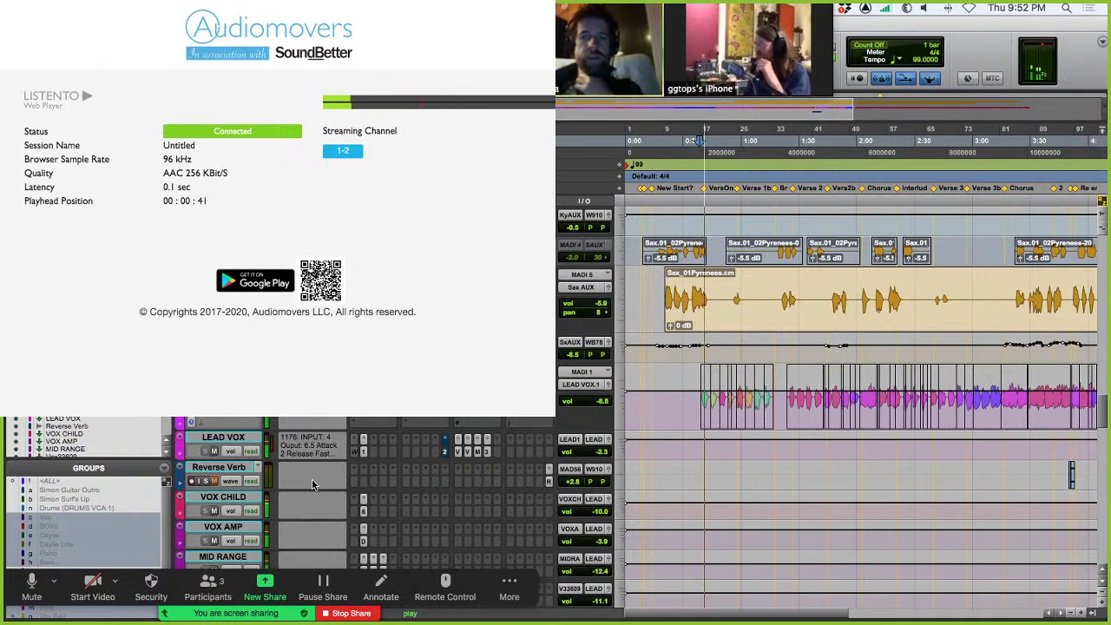
scroll(326, 486, down, 5)
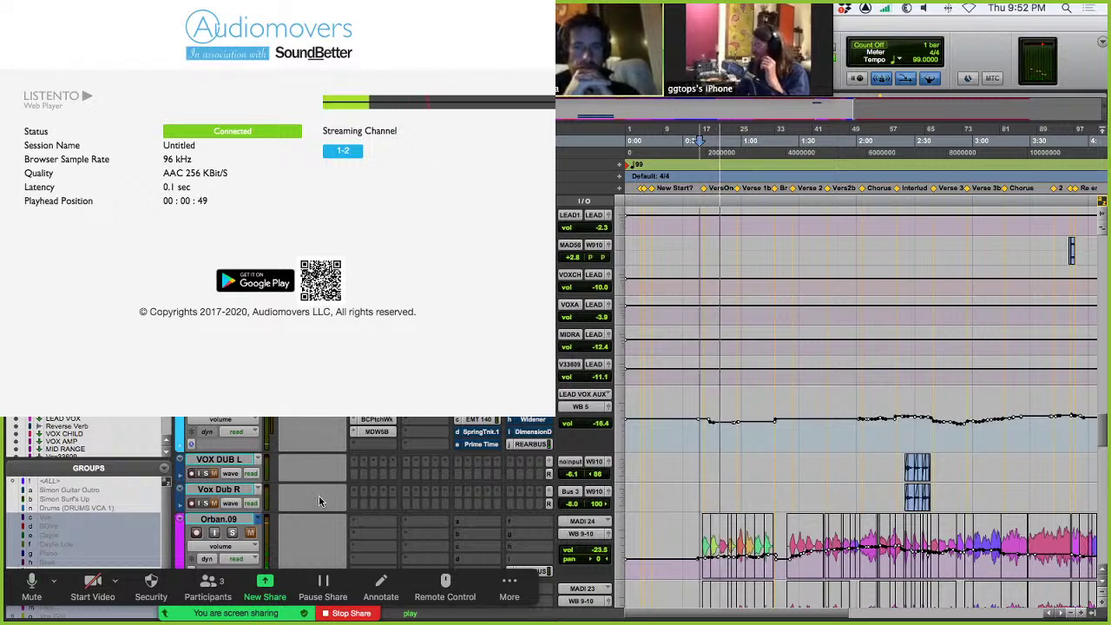
scroll(319, 497, down, 3)
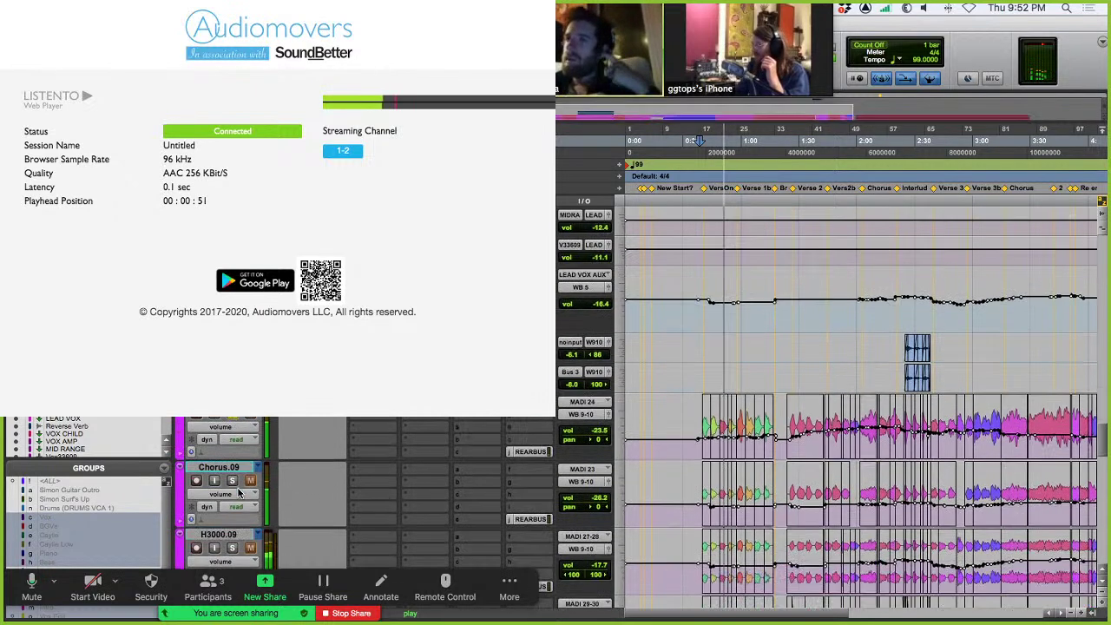
key(space)
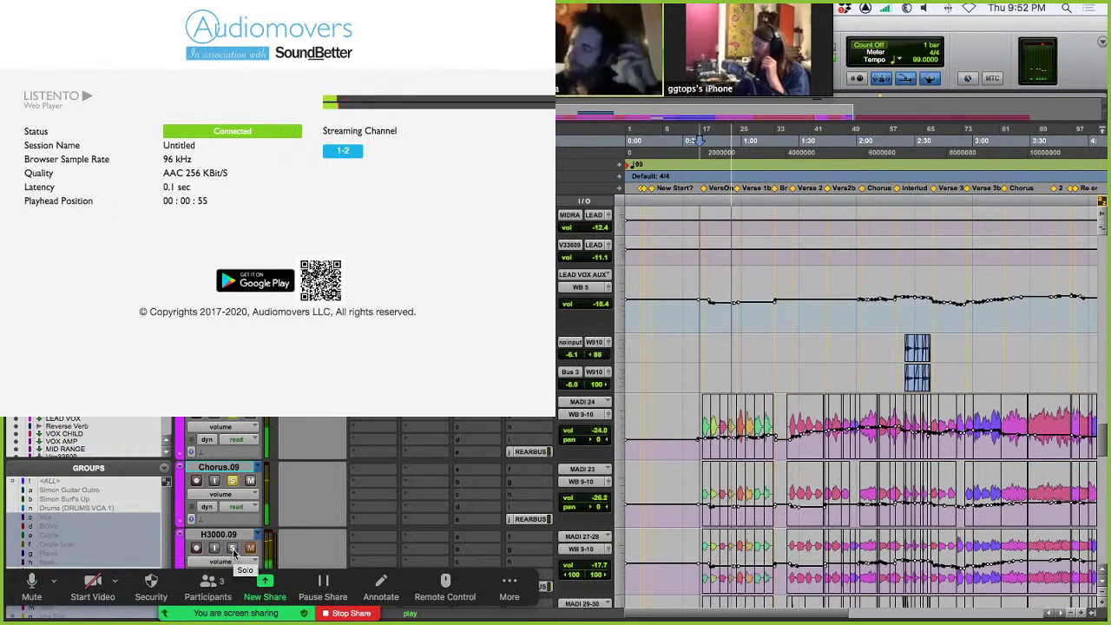
key(space)
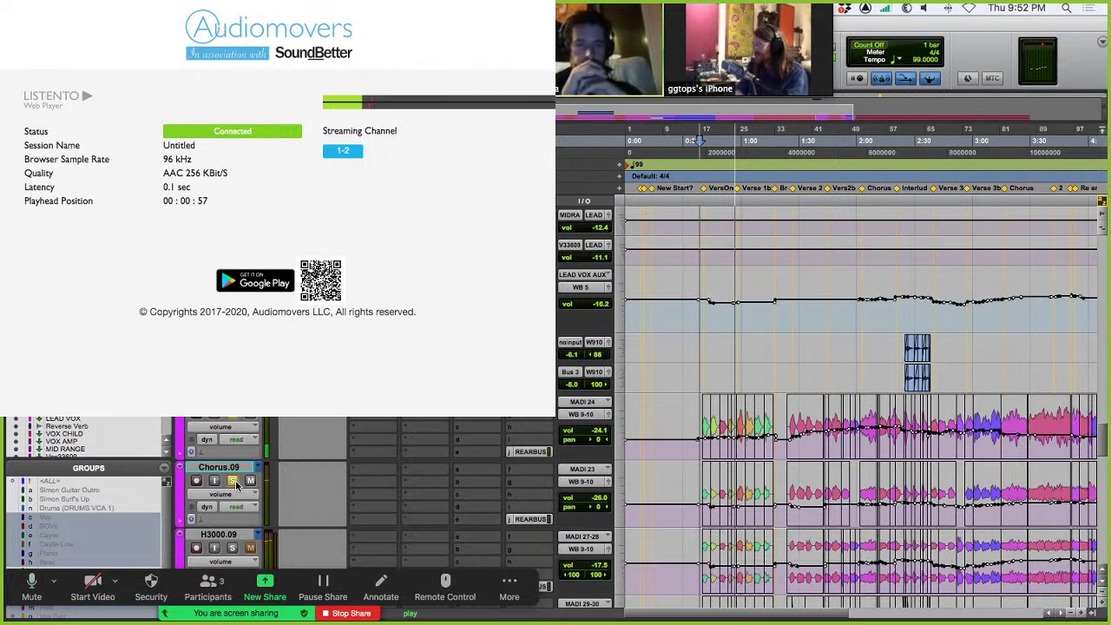
click(232, 480)
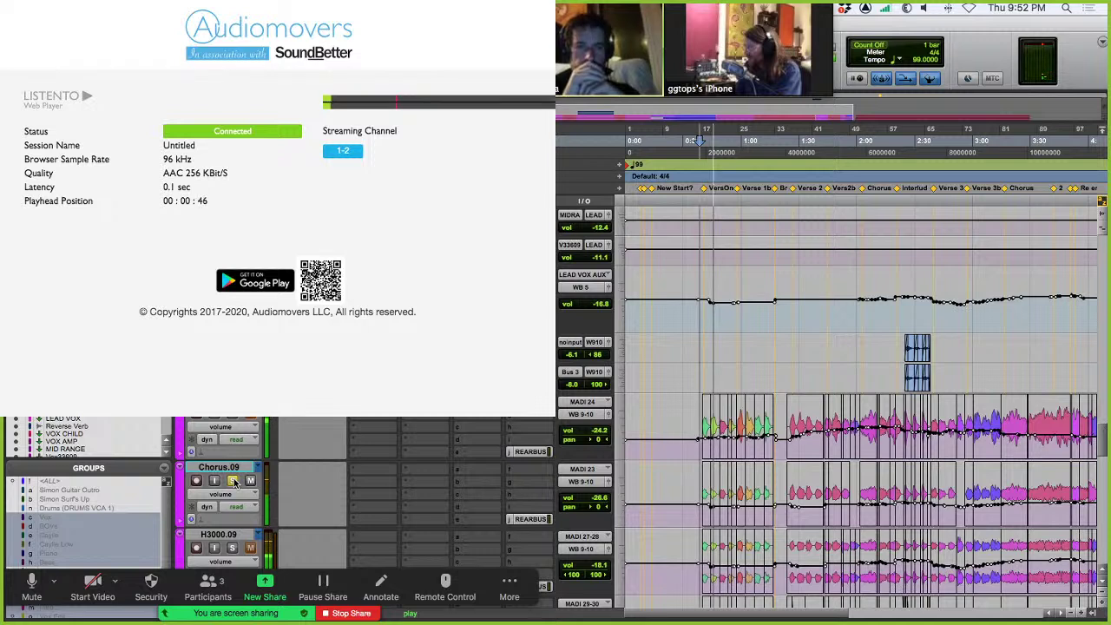
key(space)
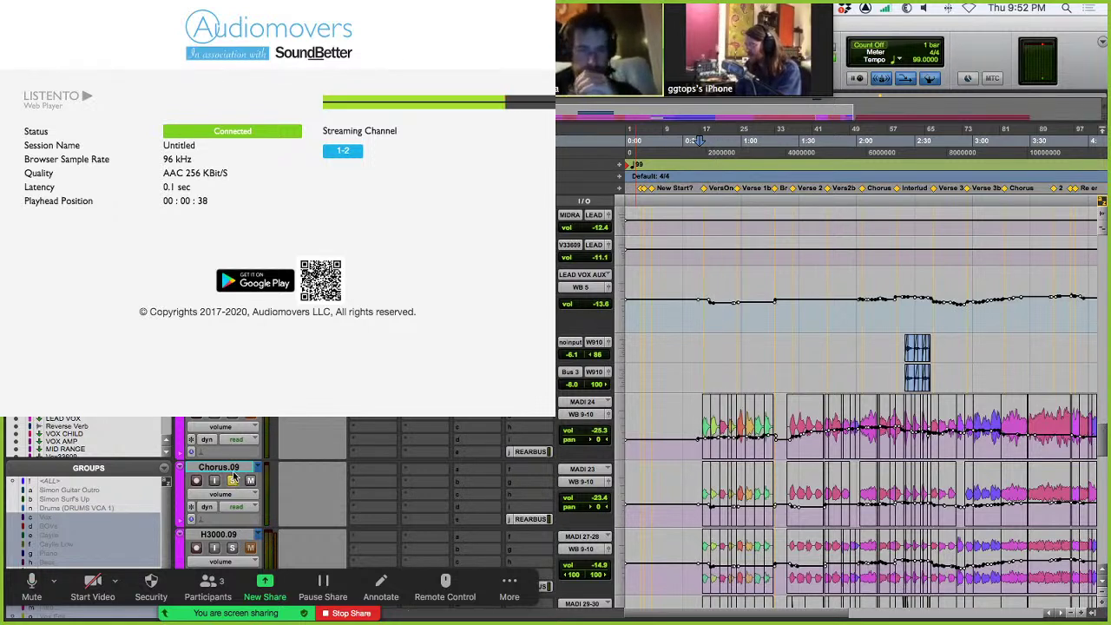
Zoom in around the Interlude and audition the VOX DUB L and Vox Dub R clips from 2:24.
scroll(243, 486, down, 5)
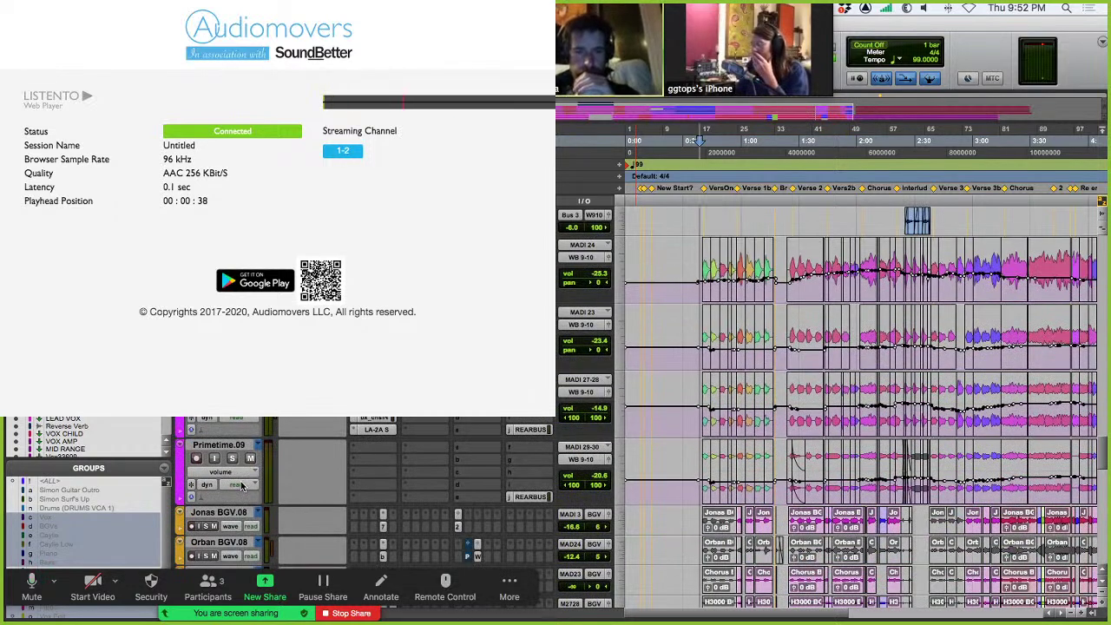
scroll(243, 486, up, 2)
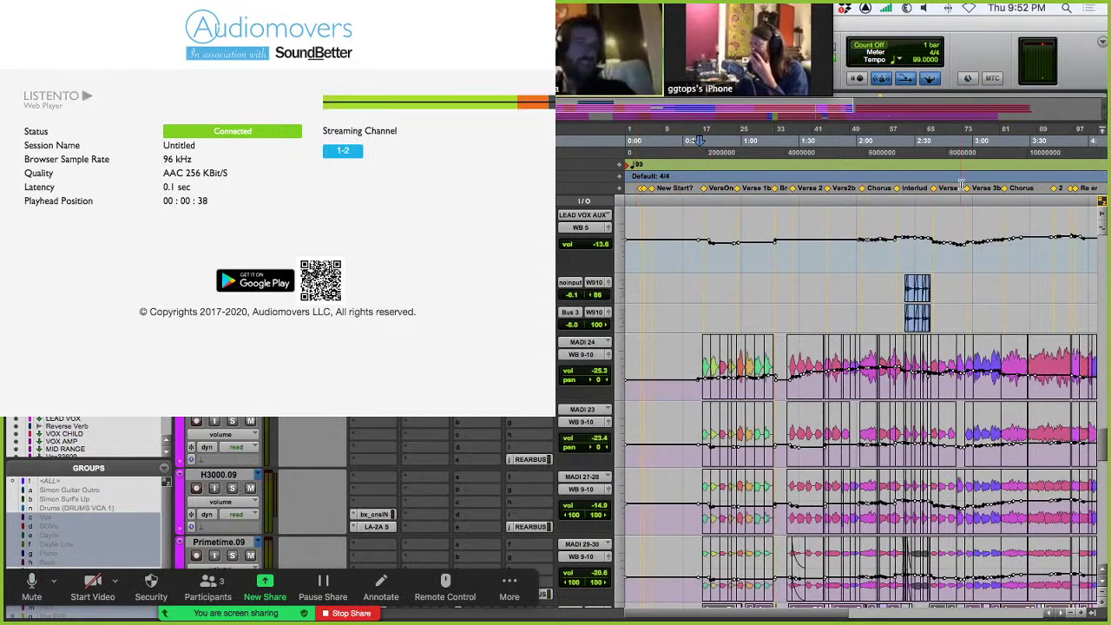
click(899, 202)
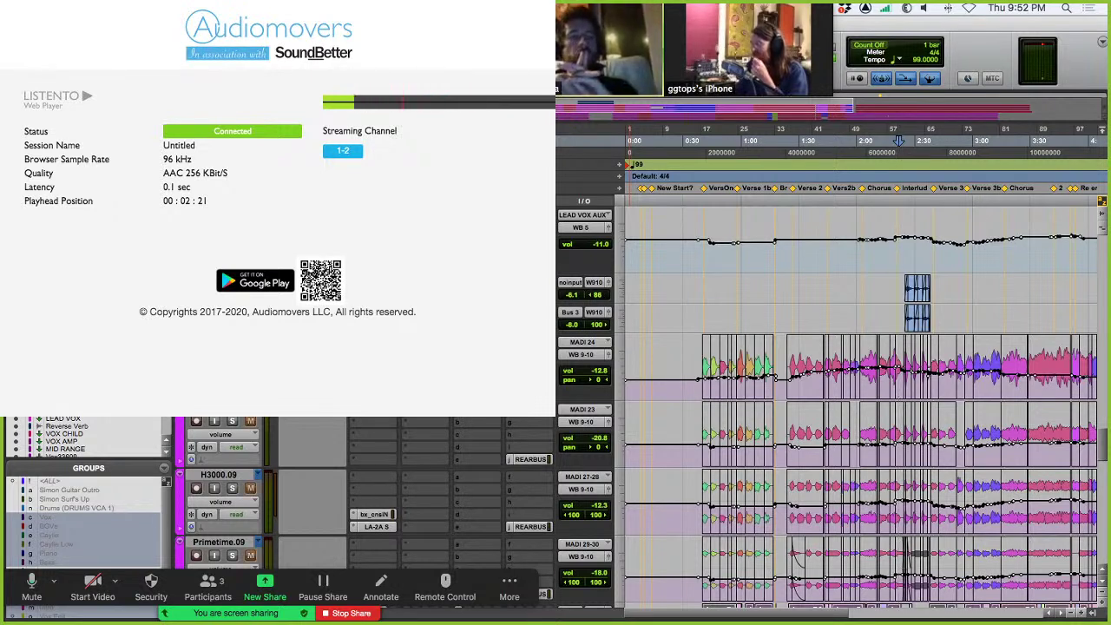
scroll(857, 140, up, 3)
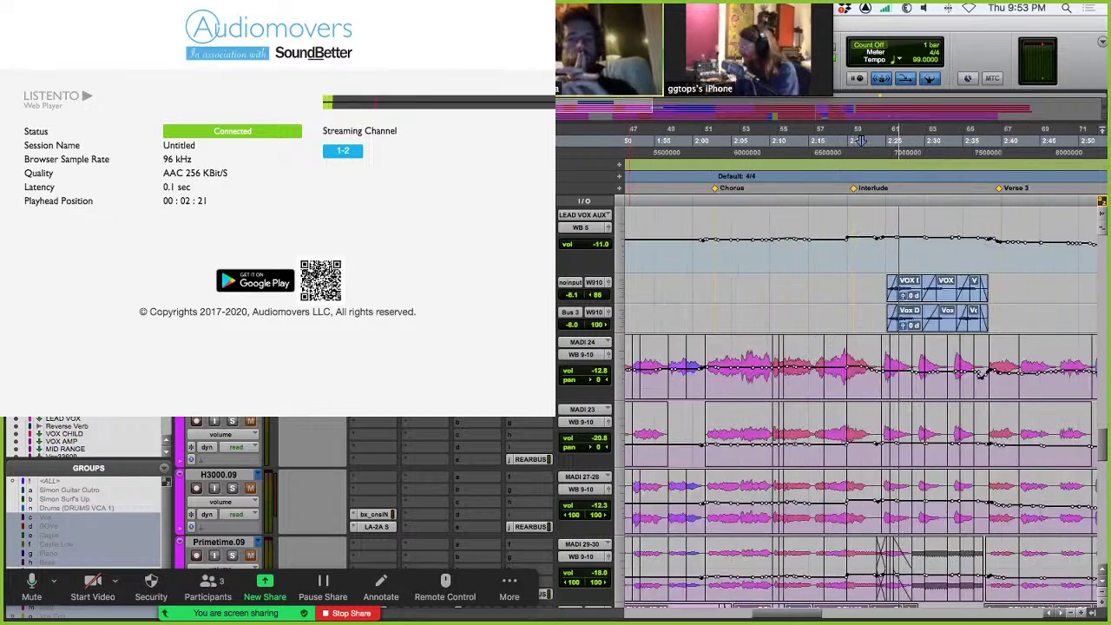
click(881, 199)
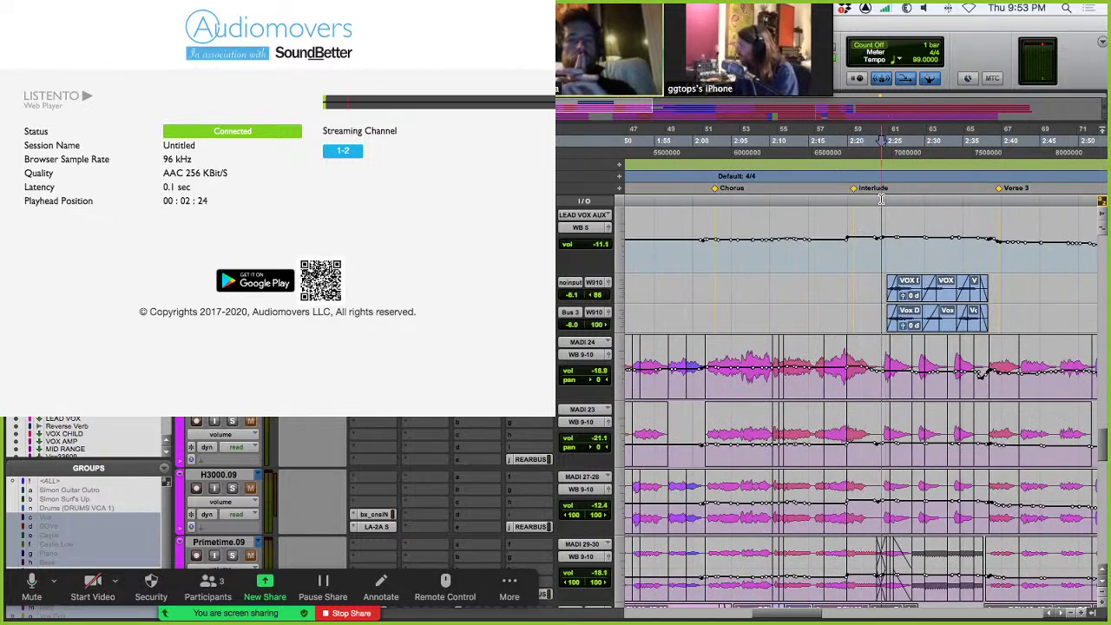
key(space)
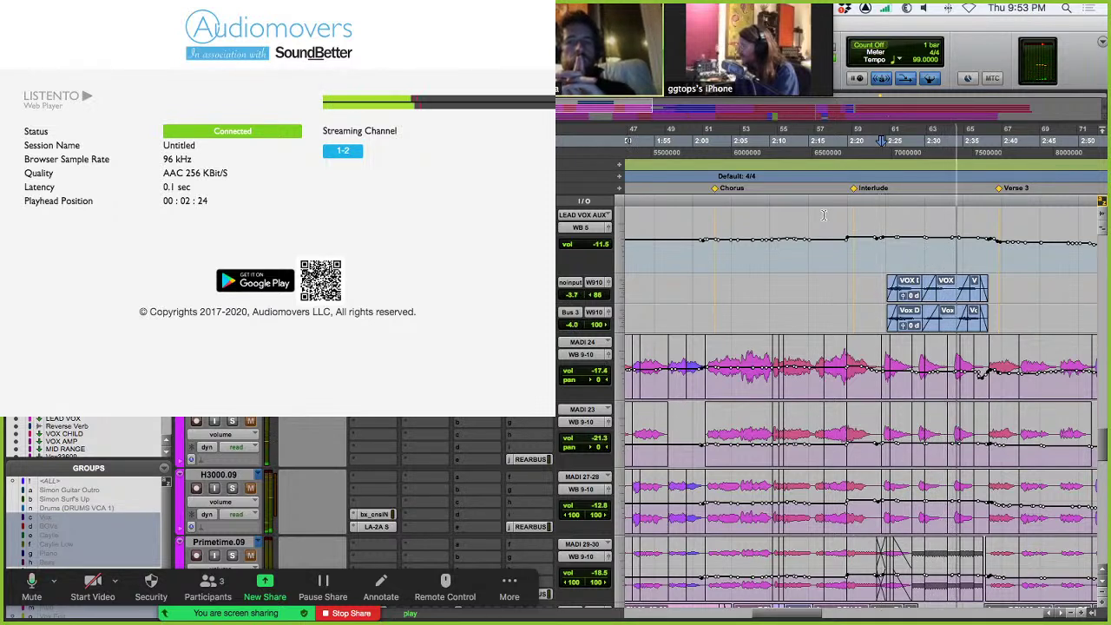
key(space)
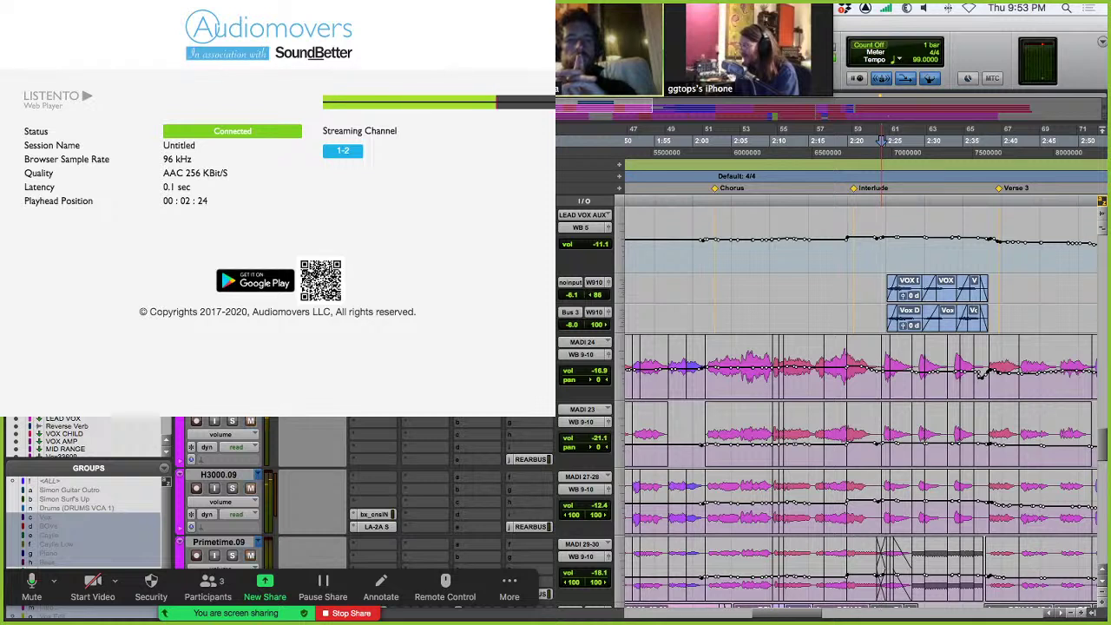
key(space)
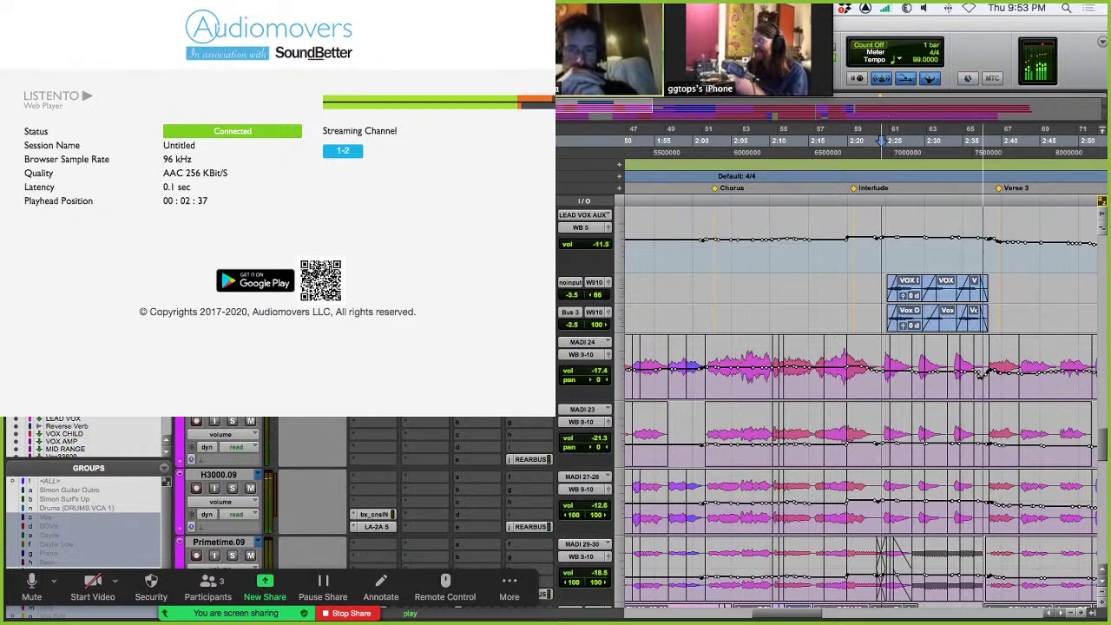
Stop playback of the vocal doubles and look over the background vocal tracks below the lead vocals.
key(space)
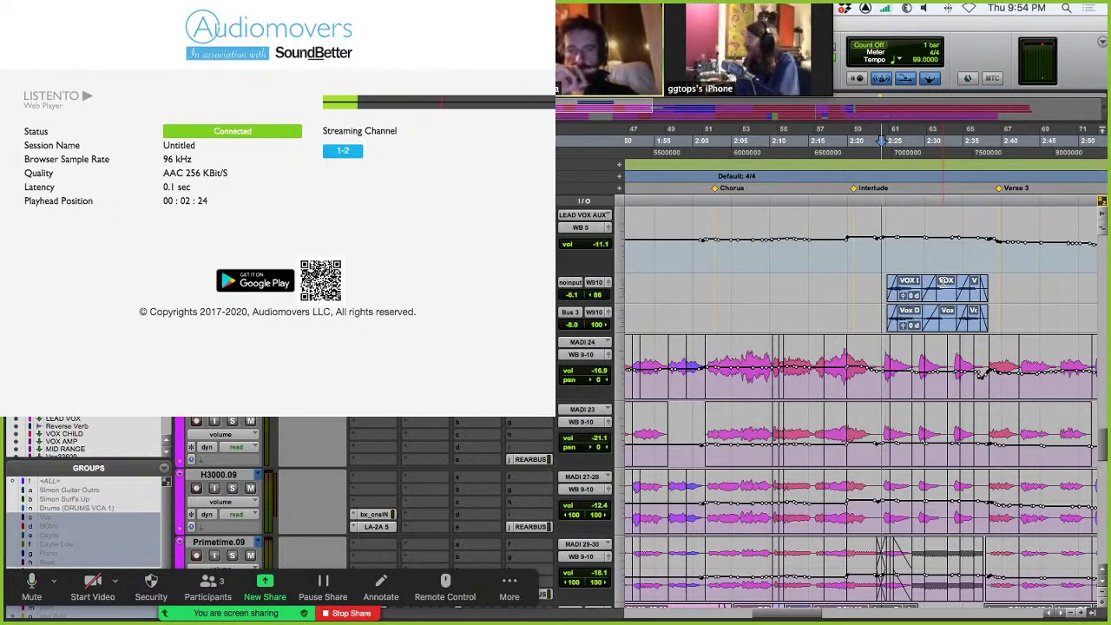
scroll(1028, 337, down, 1)
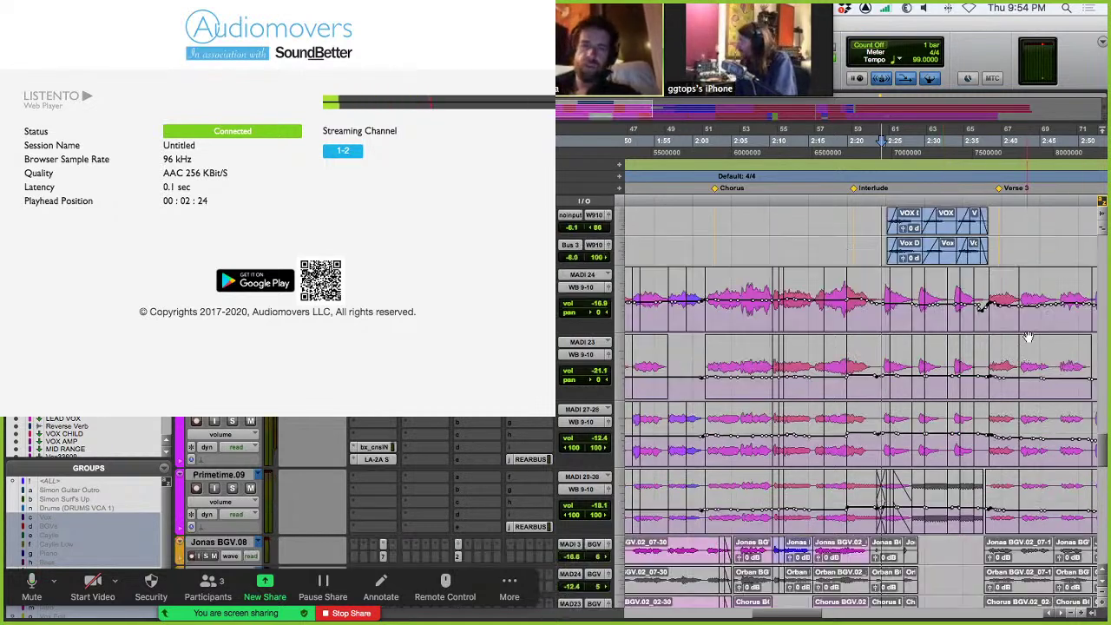
scroll(1027, 337, down, 2)
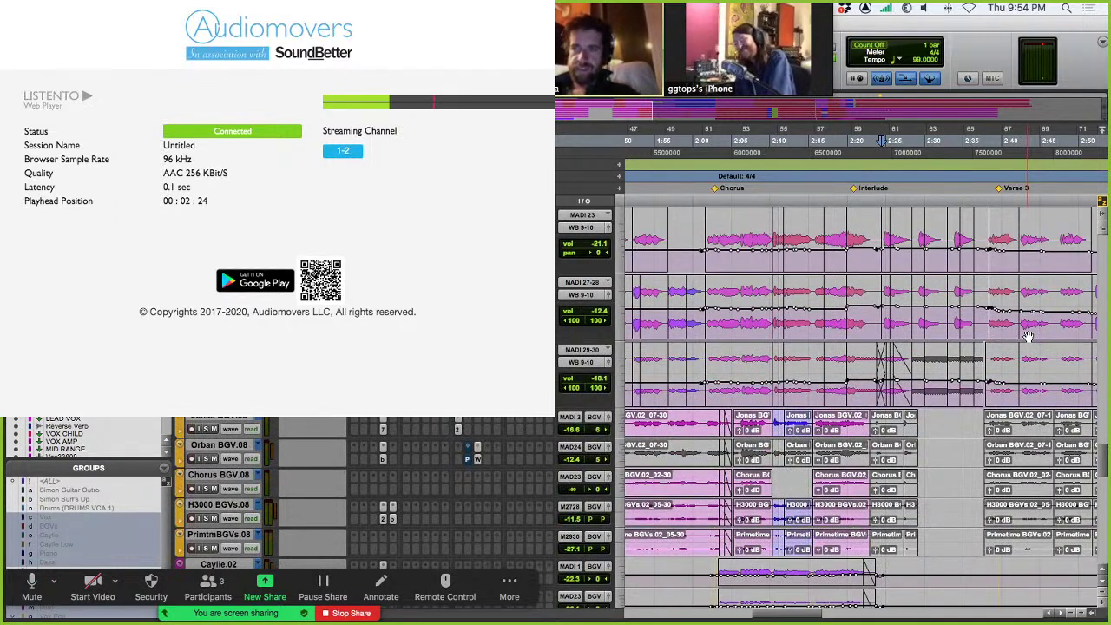
scroll(1028, 336, down, 1)
scroll(1028, 337, up, 1)
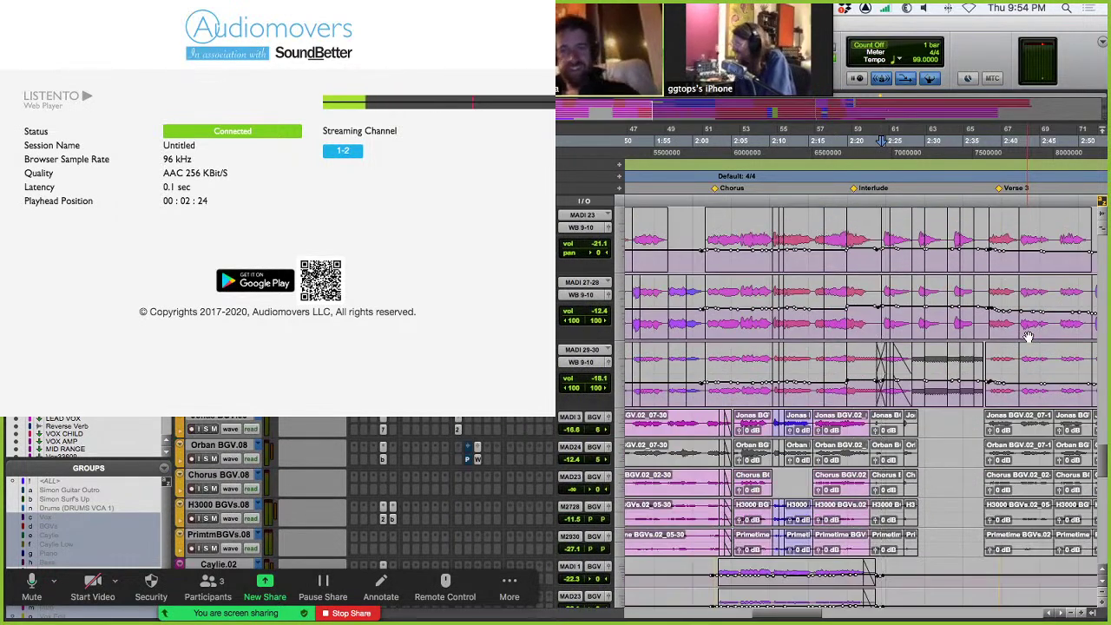
scroll(1027, 337, down, 2)
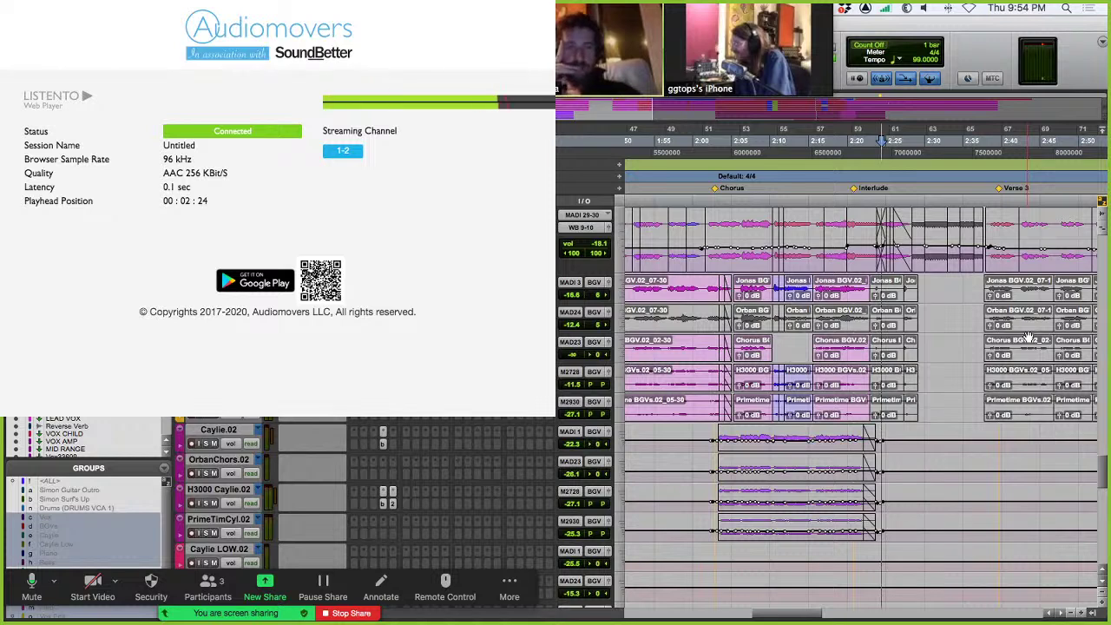
scroll(1027, 337, down, 2)
scroll(1028, 337, up, 2)
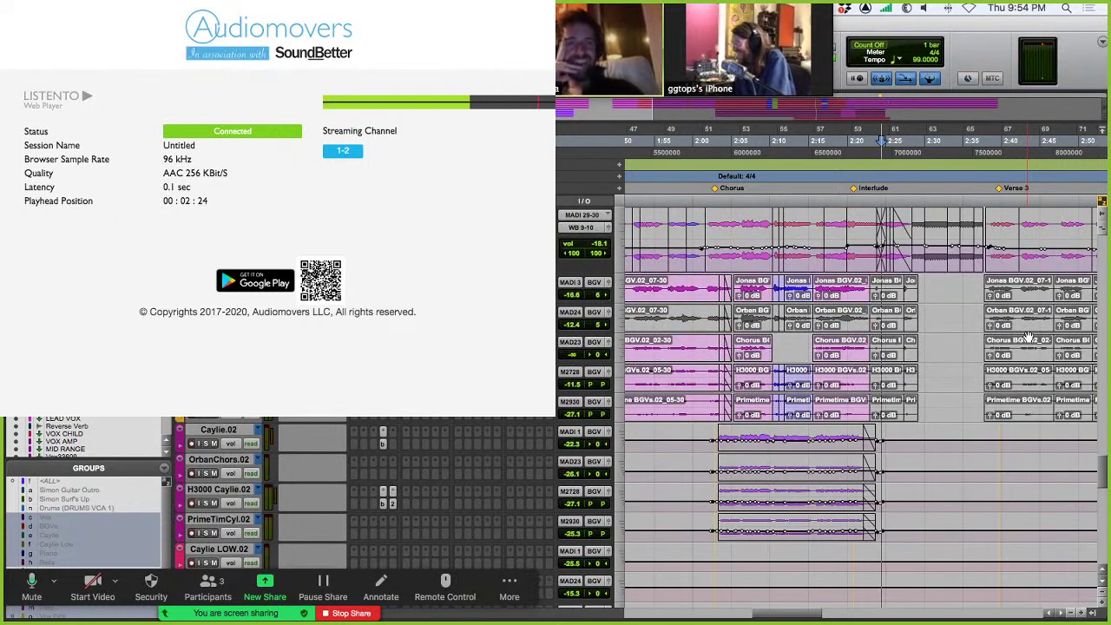
Audition the end of the Chorus from 2:15, then stop playback.
click(813, 201)
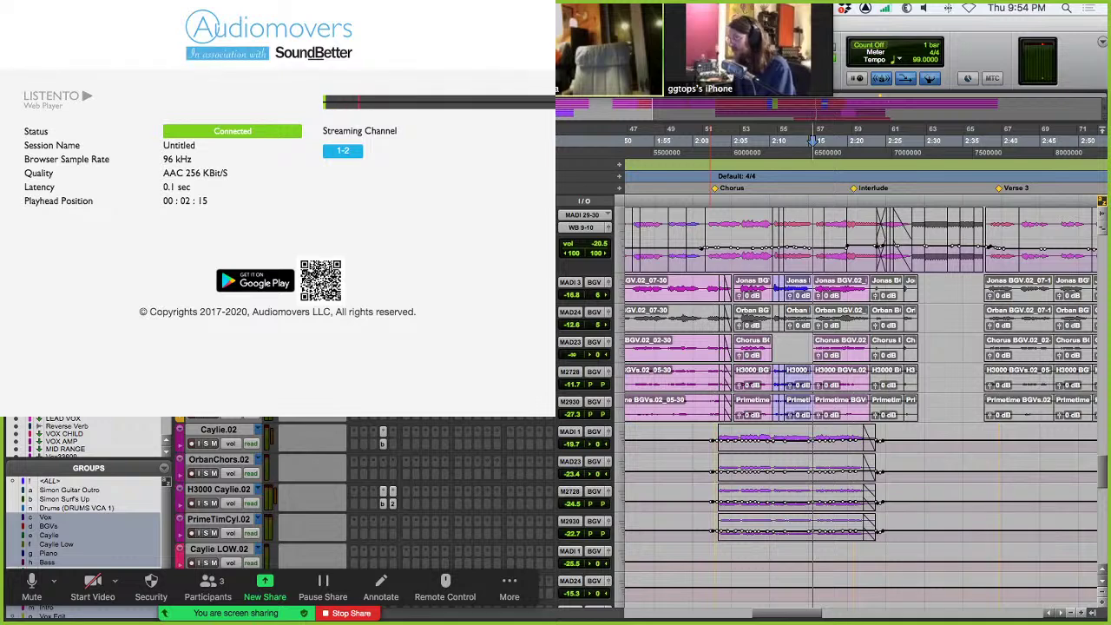
key(space)
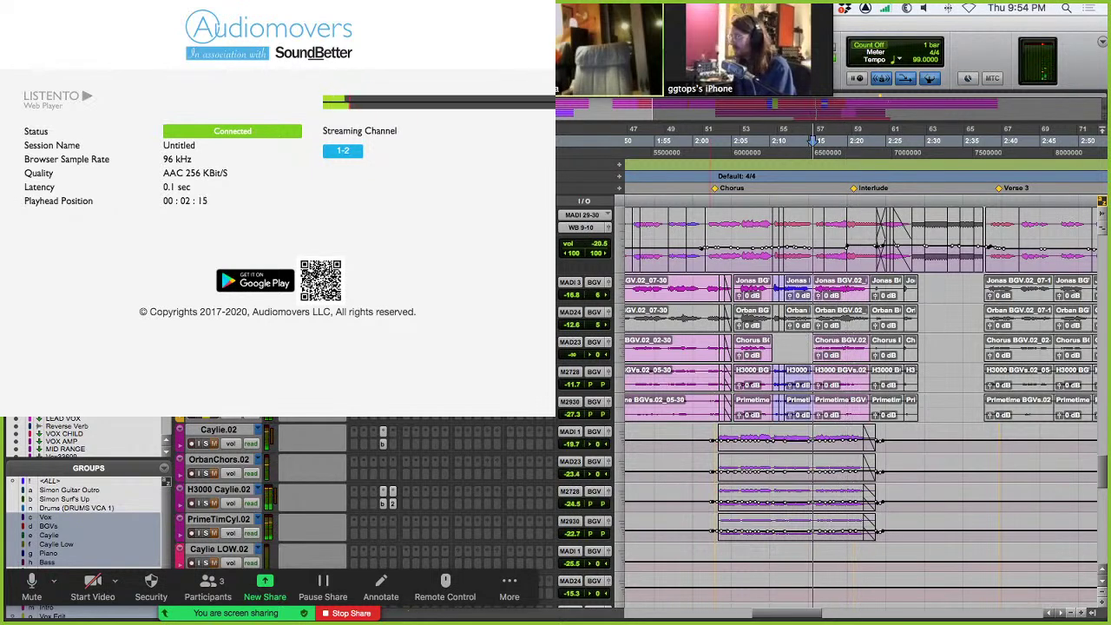
key(space)
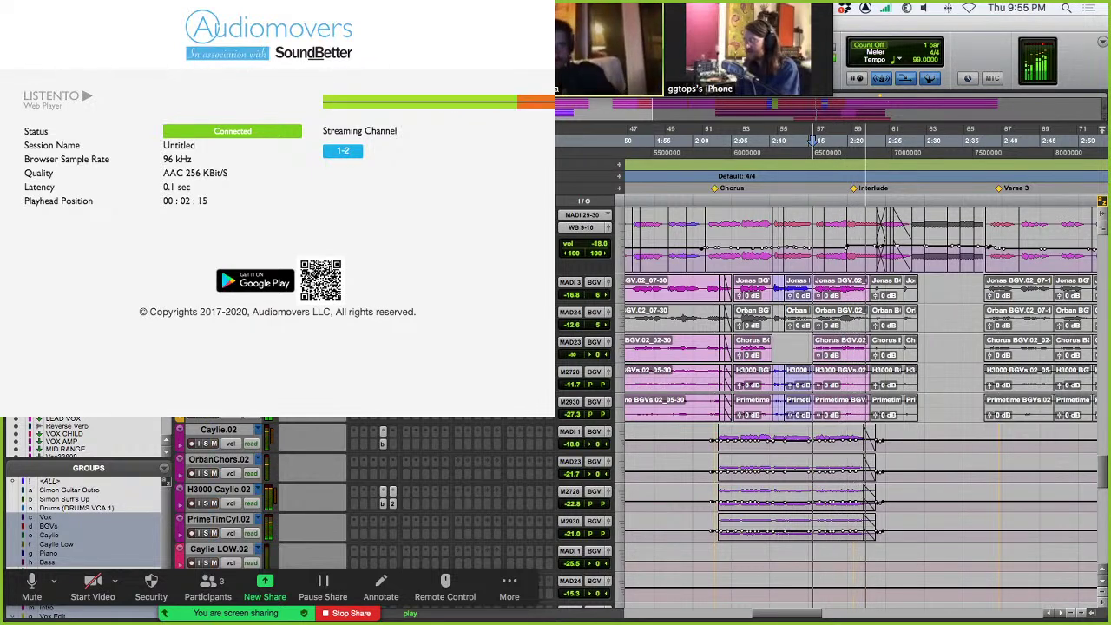
key(space)
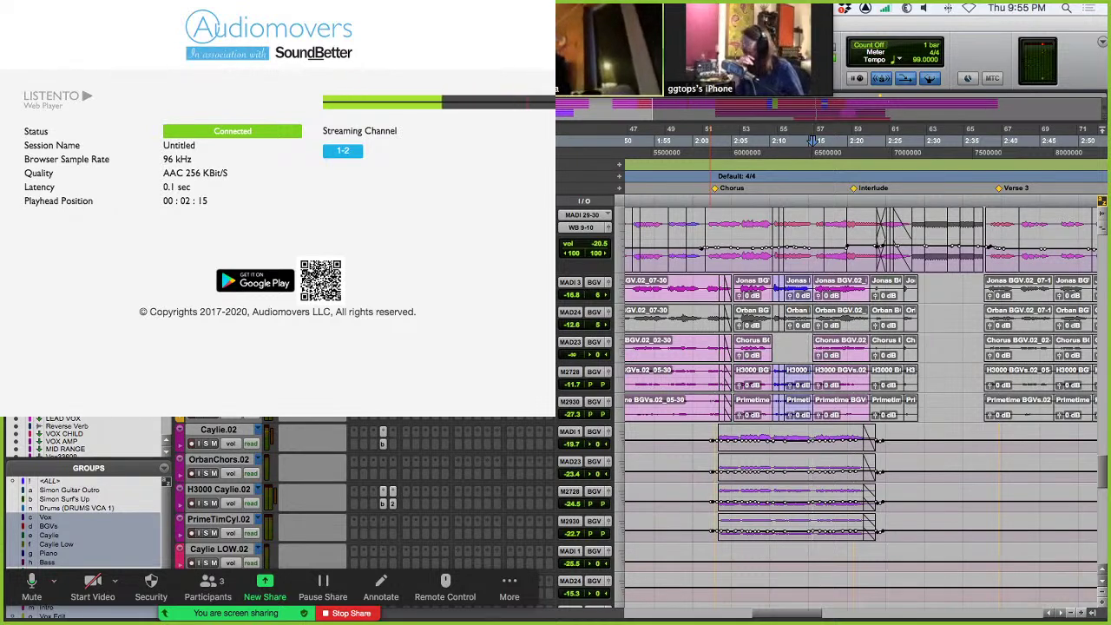
Examine the BGV.08 background vocal tracks and the Chorus-only vocal layers beneath them, comparing them with the lead vocal tracks.
click(813, 141)
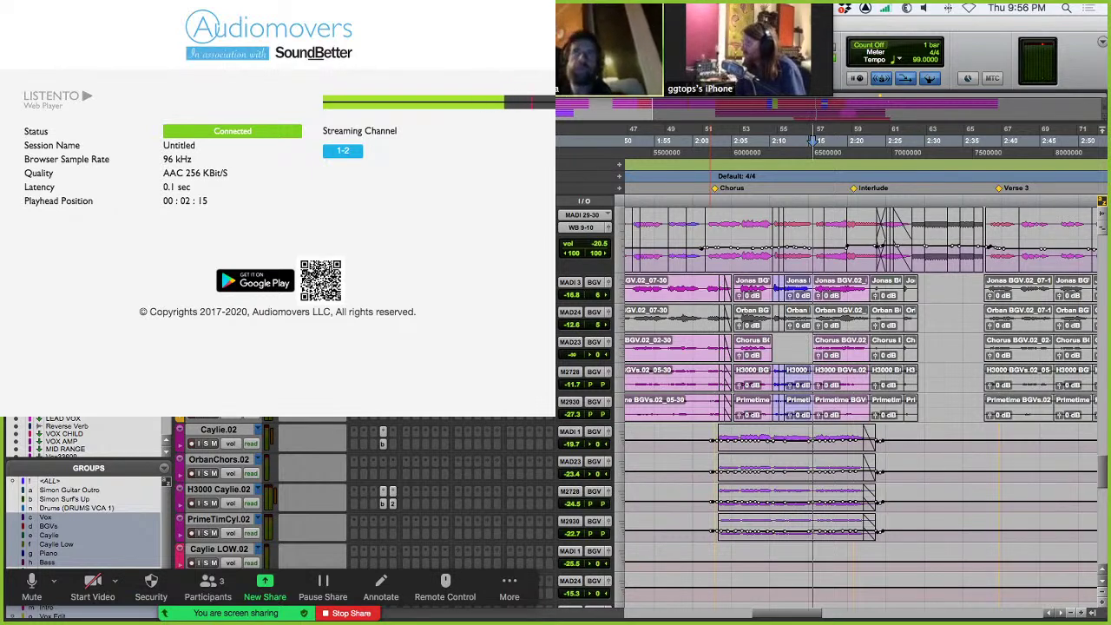
scroll(859, 390, up, 3)
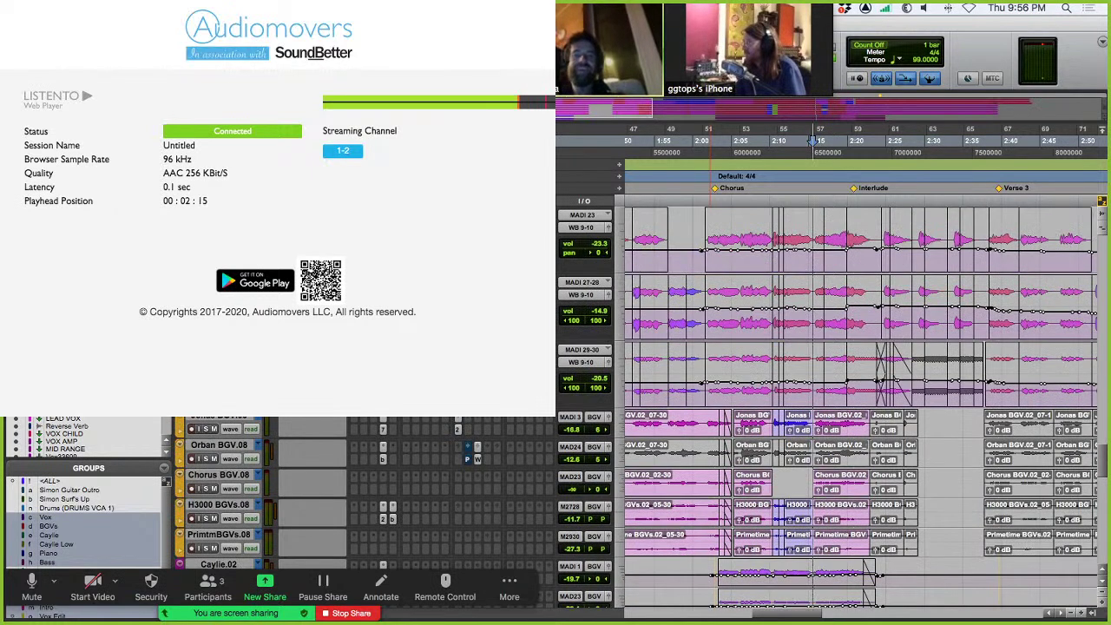
scroll(859, 408, down, 5)
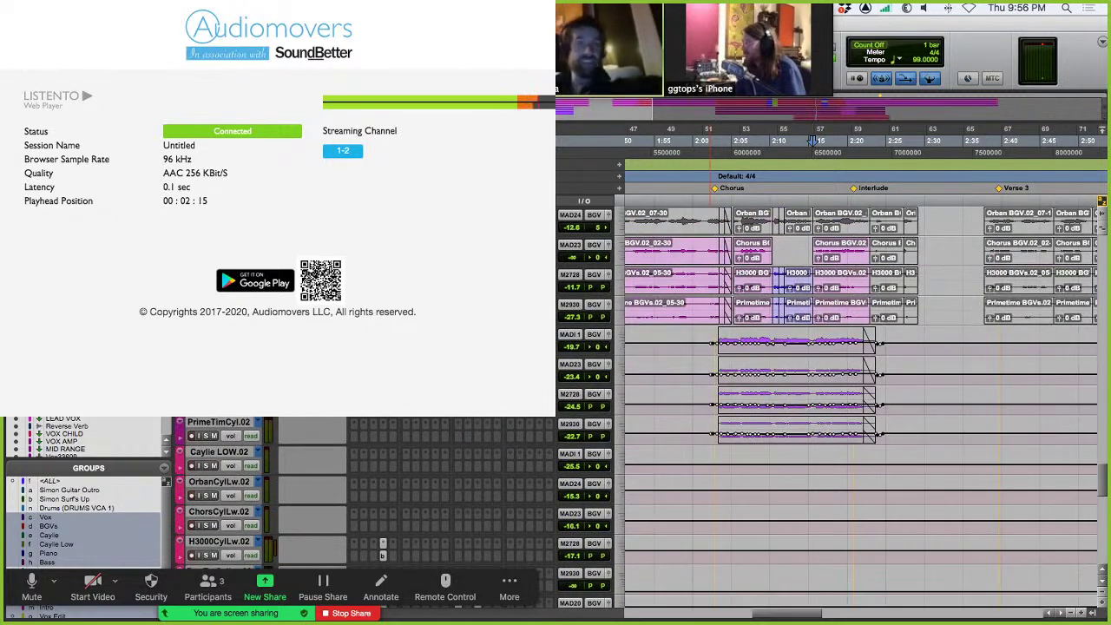
scroll(860, 390, up, 3)
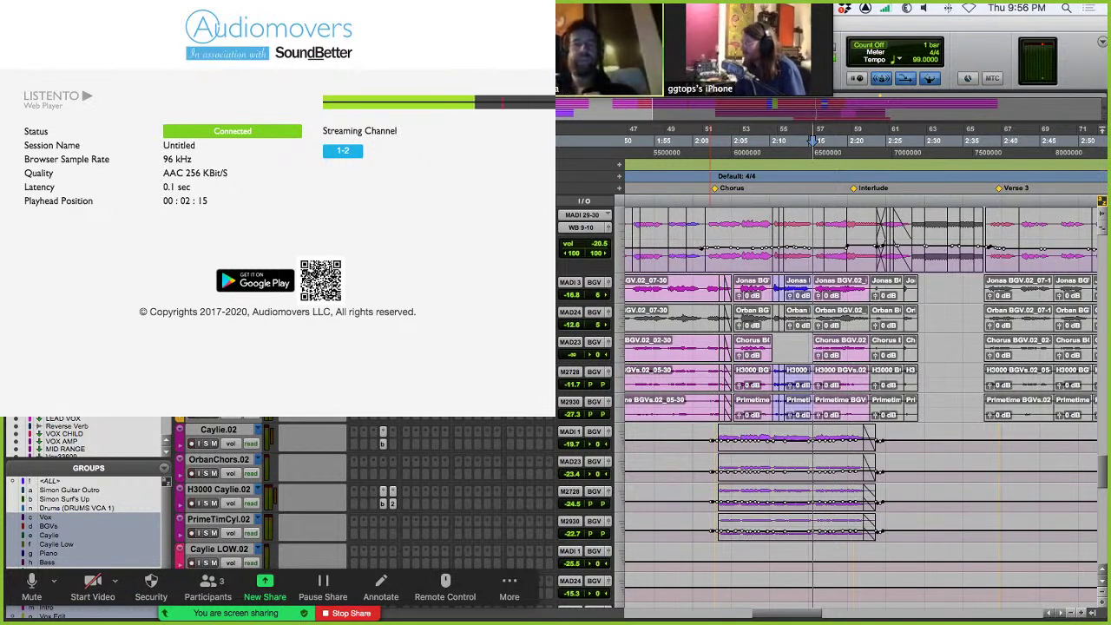
scroll(859, 390, down, 3)
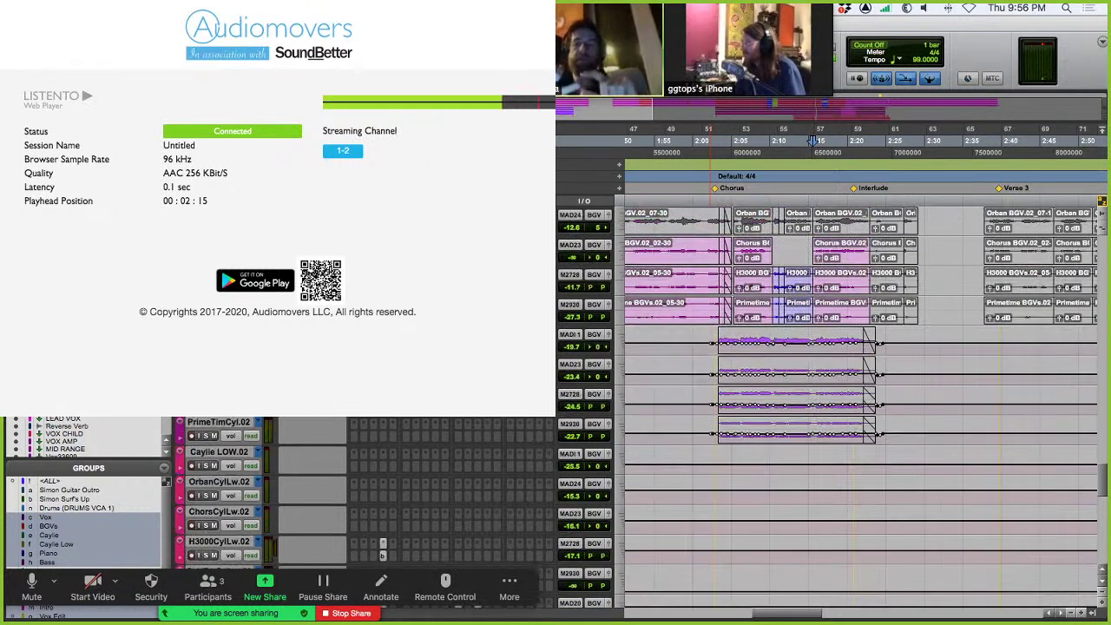
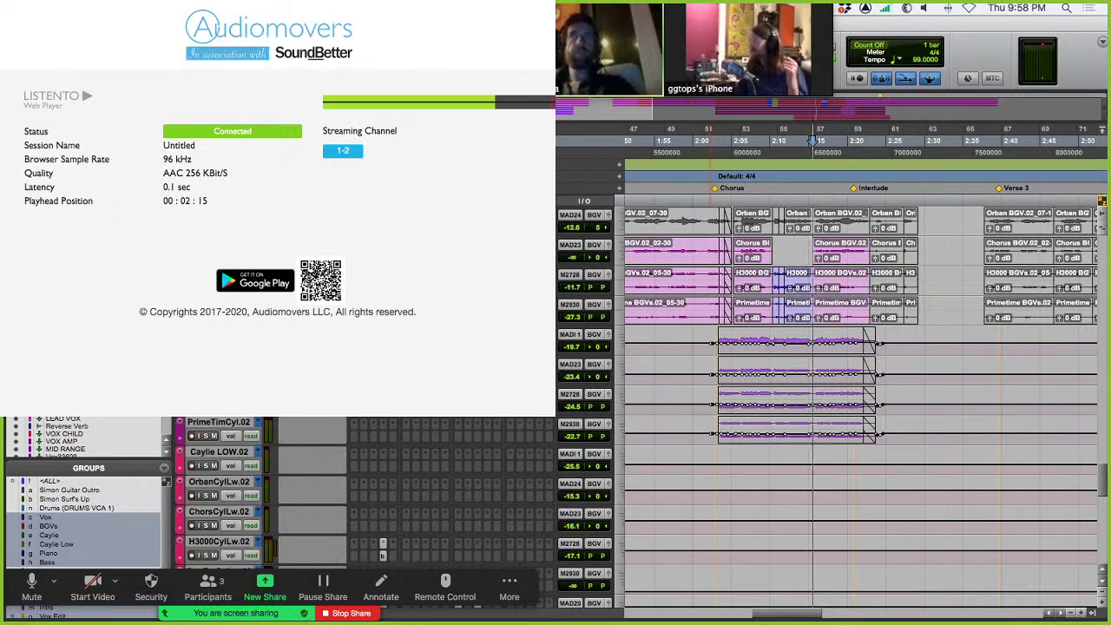
scroll(860, 408, up, 4)
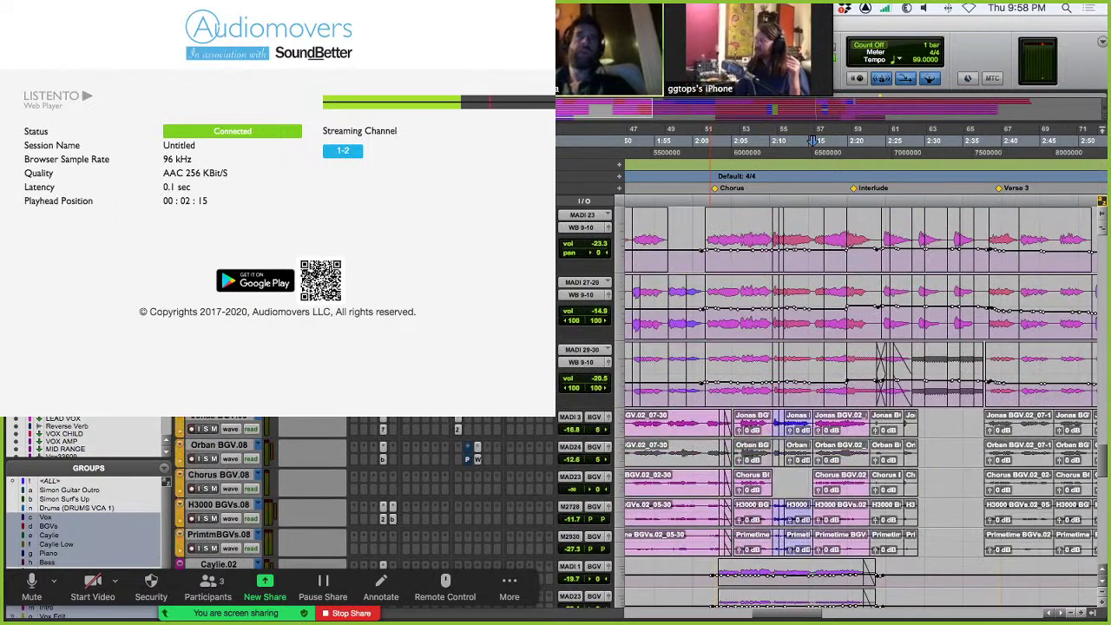
scroll(859, 408, down, 2)
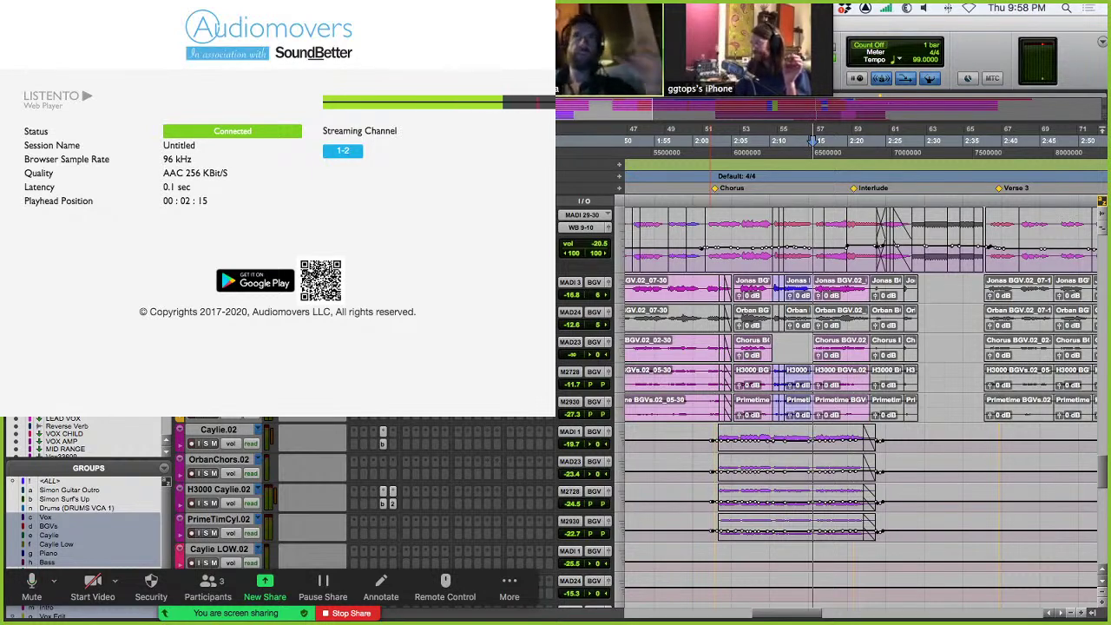
scroll(729, 201, down, 3)
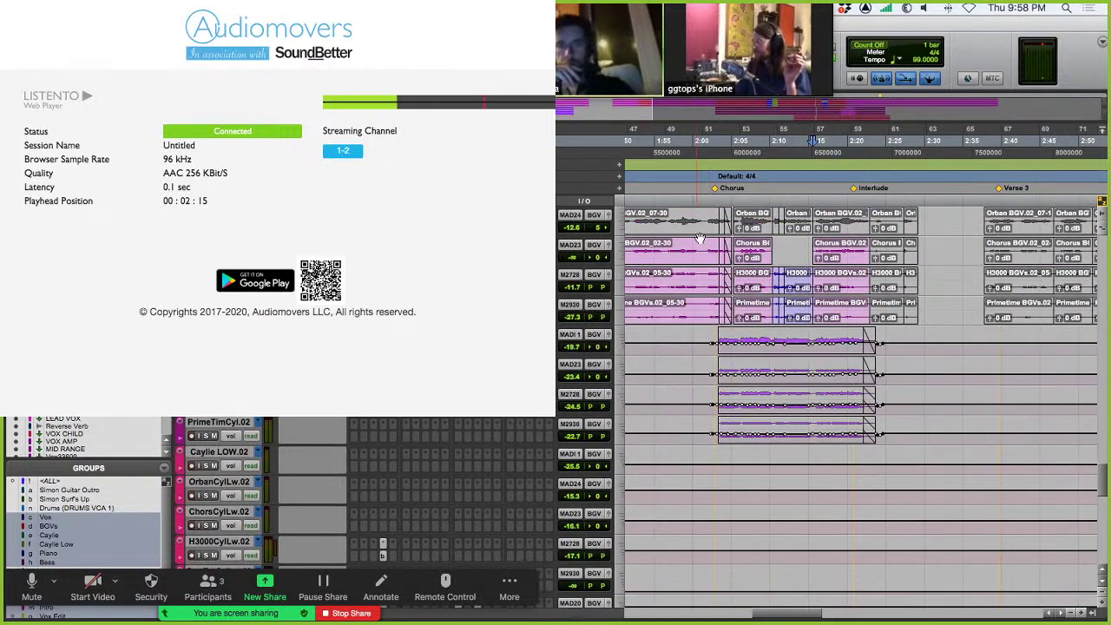
Place the playback position at 2:02 before the Chorus and review the background vocal layers down to the BGV AUX.
click(709, 202)
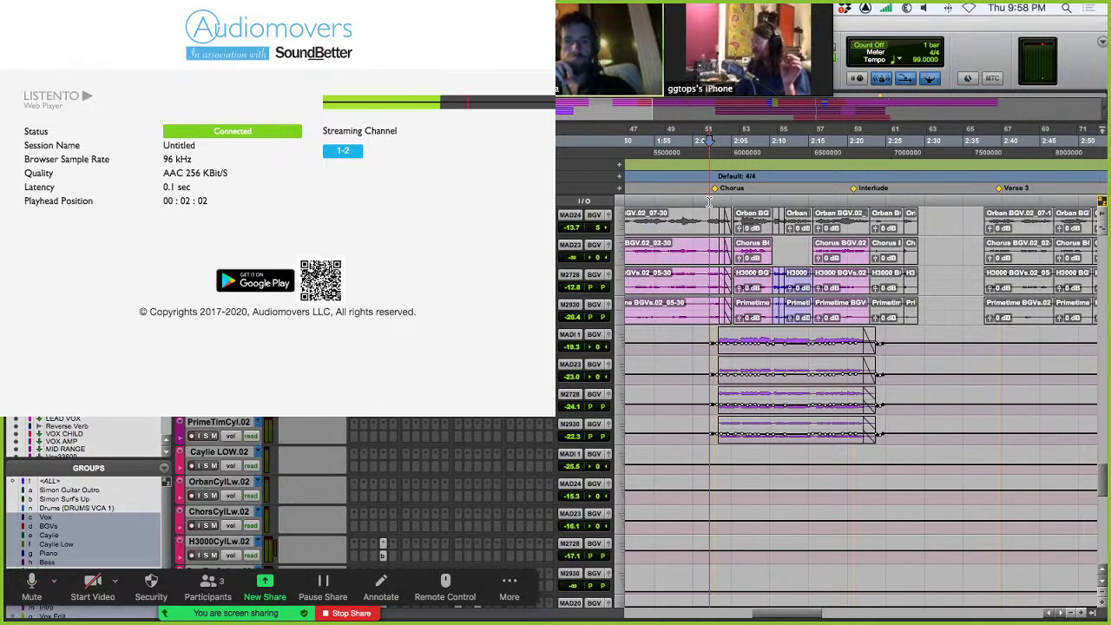
scroll(780, 301, down, 3)
scroll(780, 301, down, 1)
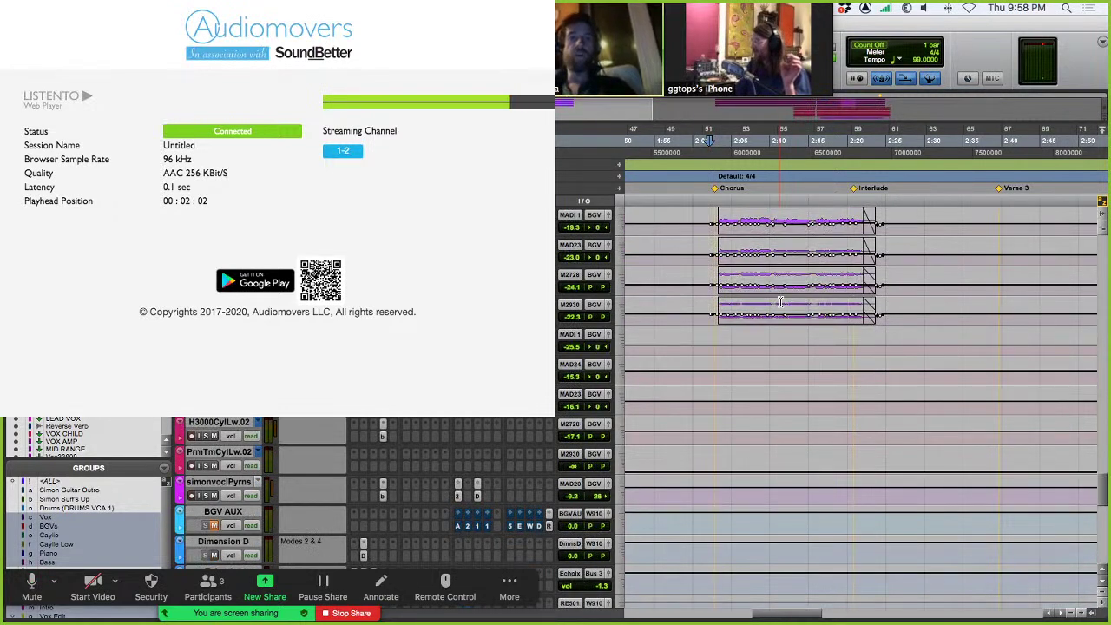
scroll(780, 301, up, 5)
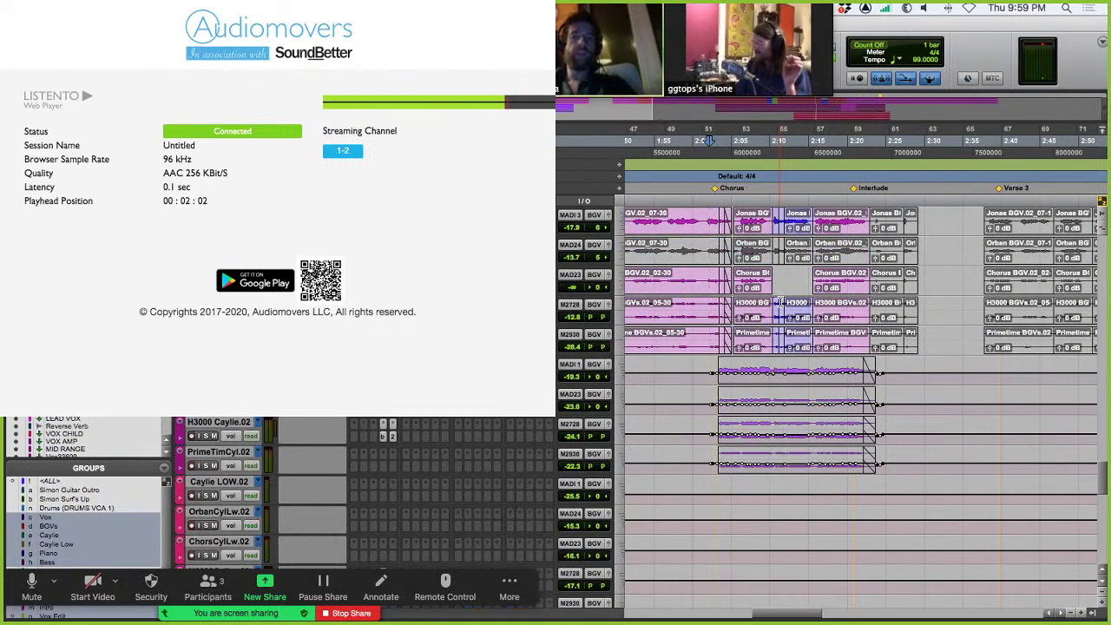
scroll(780, 301, down, 5)
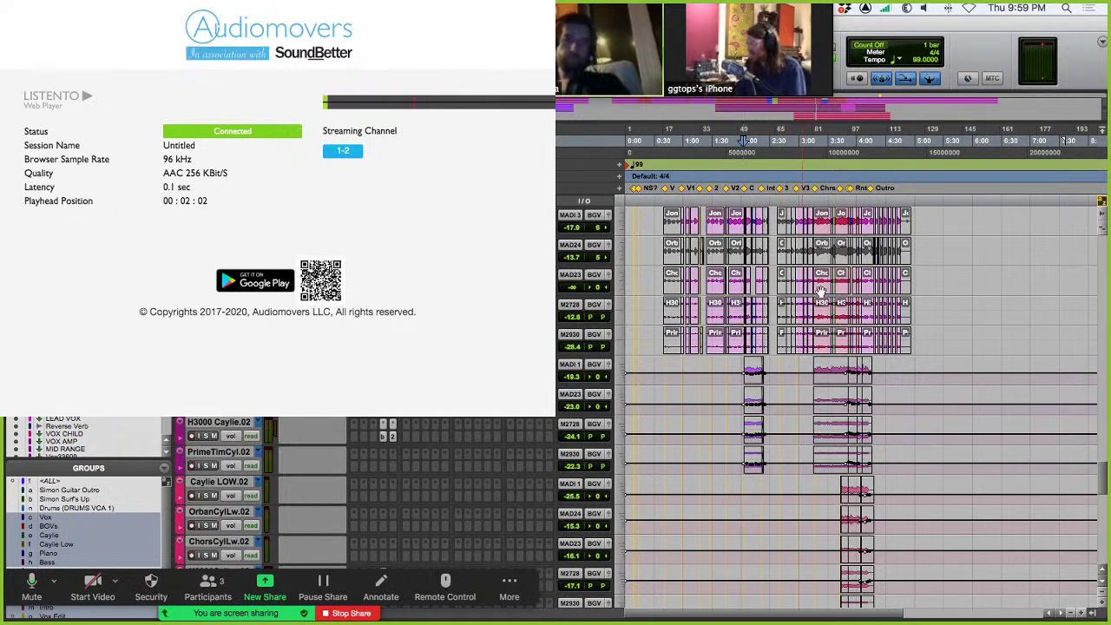
Place the playback position at 1:06 and zoom out the timeline to show the whole song.
click(687, 197)
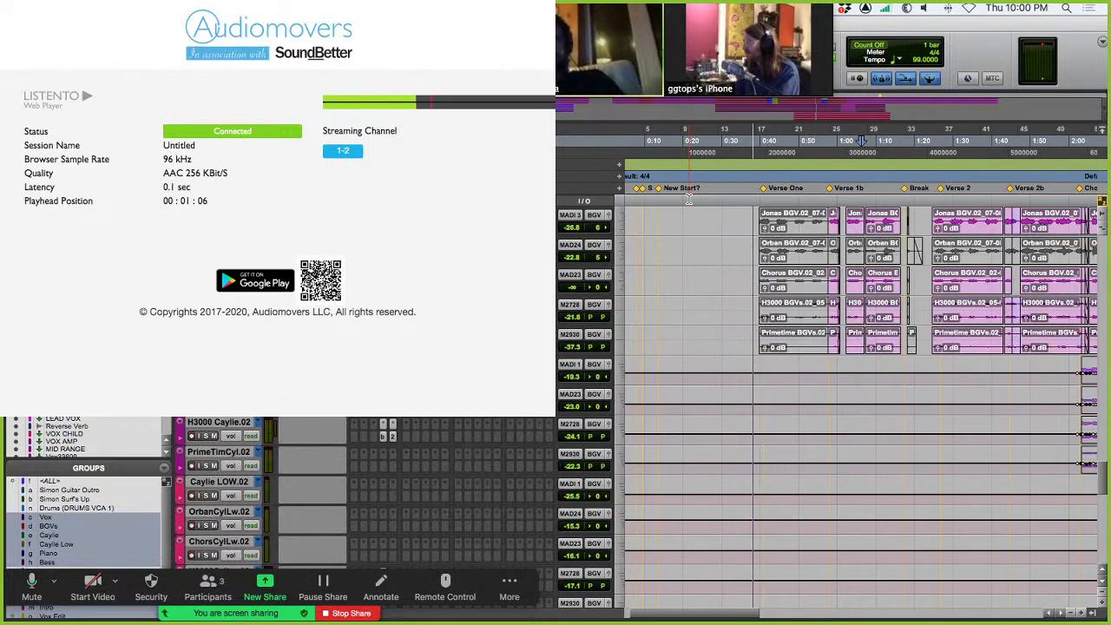
key(super+bracketleft)
key(super+bracketleft)
key(super+bracketleft)
key(super+bracketleft)
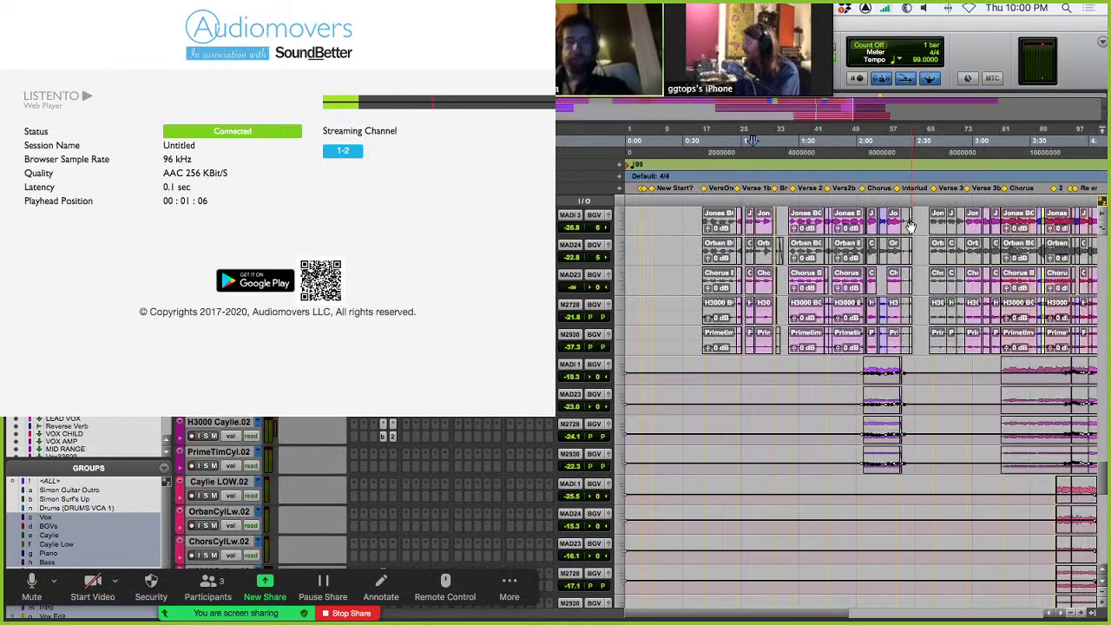
key(super+bracketleft)
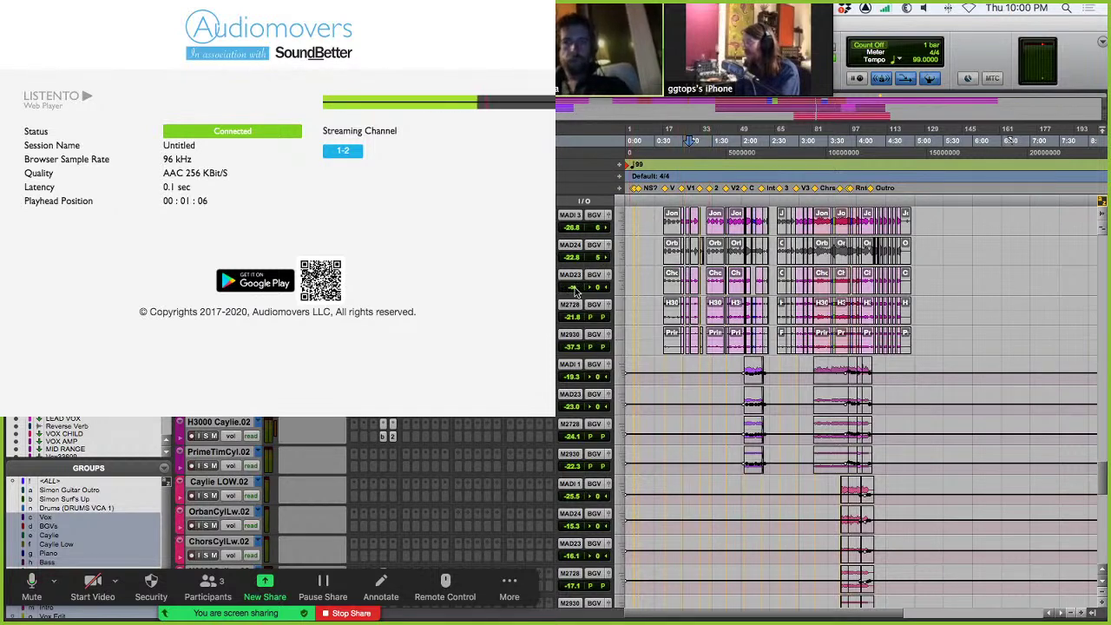
Show volume automation on the BGV.08 tracks and enlarge the Chorus BGV.08 track to jumbo height to examine its levels.
drag(574, 293, 575, 364)
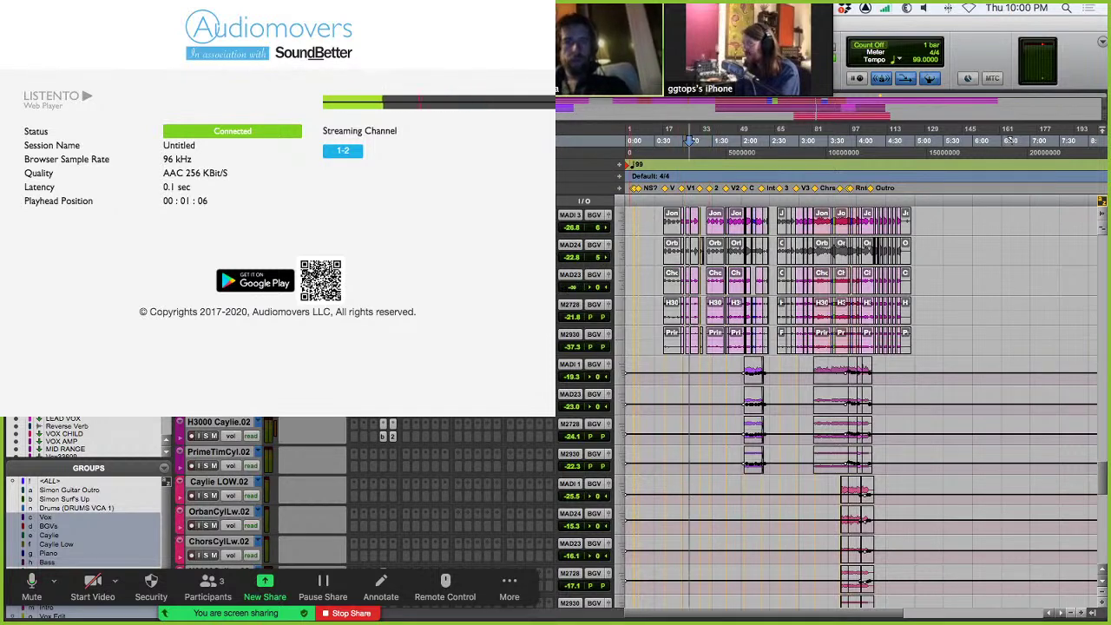
key(ctrl+minus)
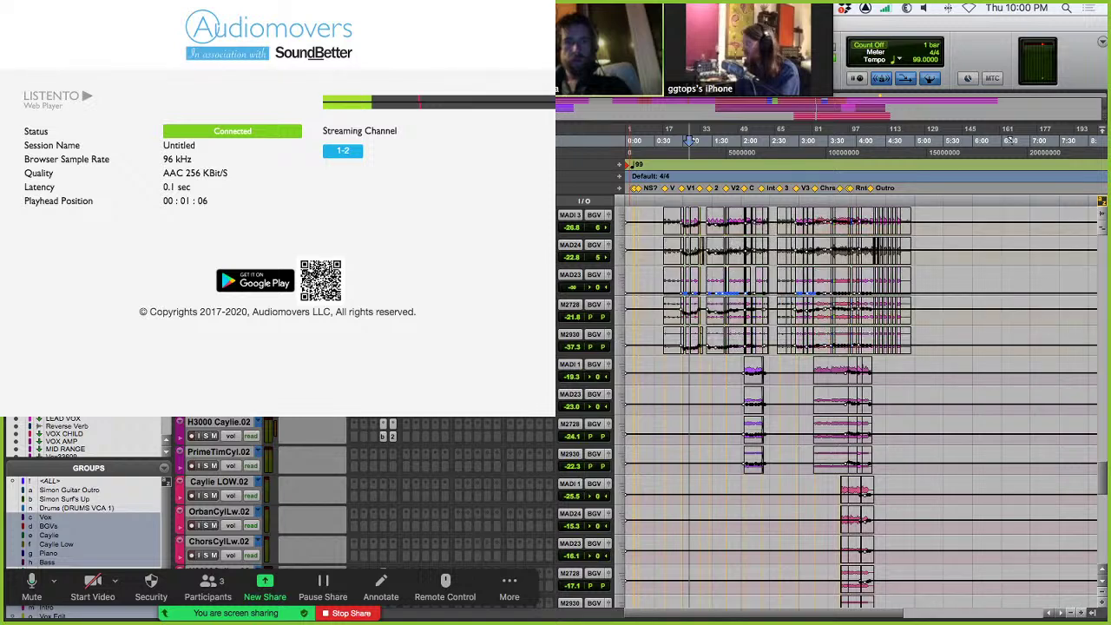
click(613, 282)
click(638, 322)
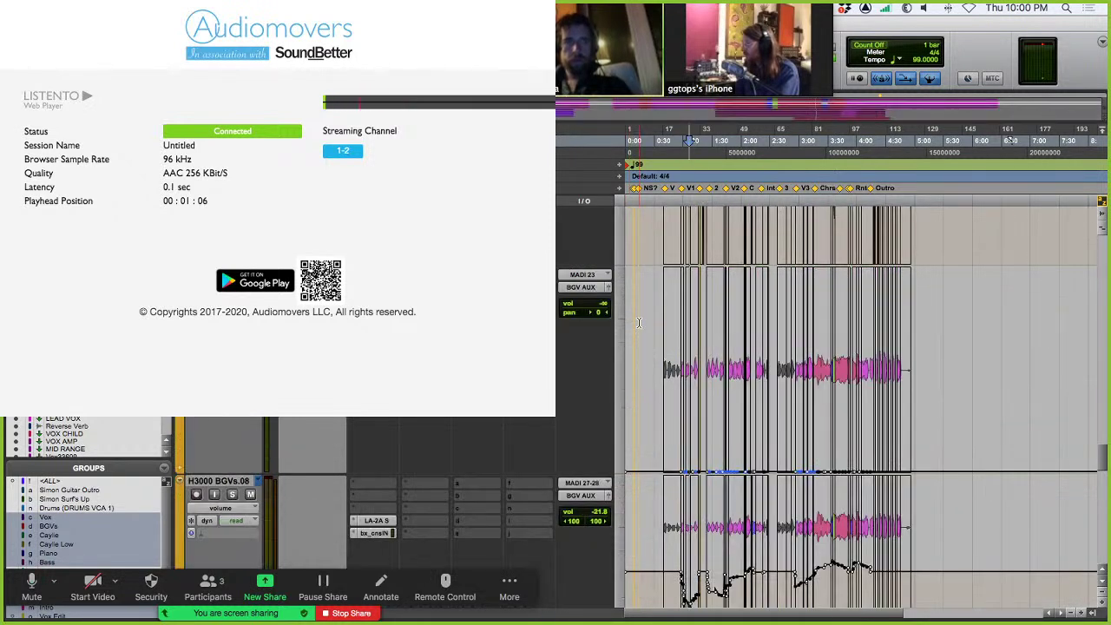
click(898, 493)
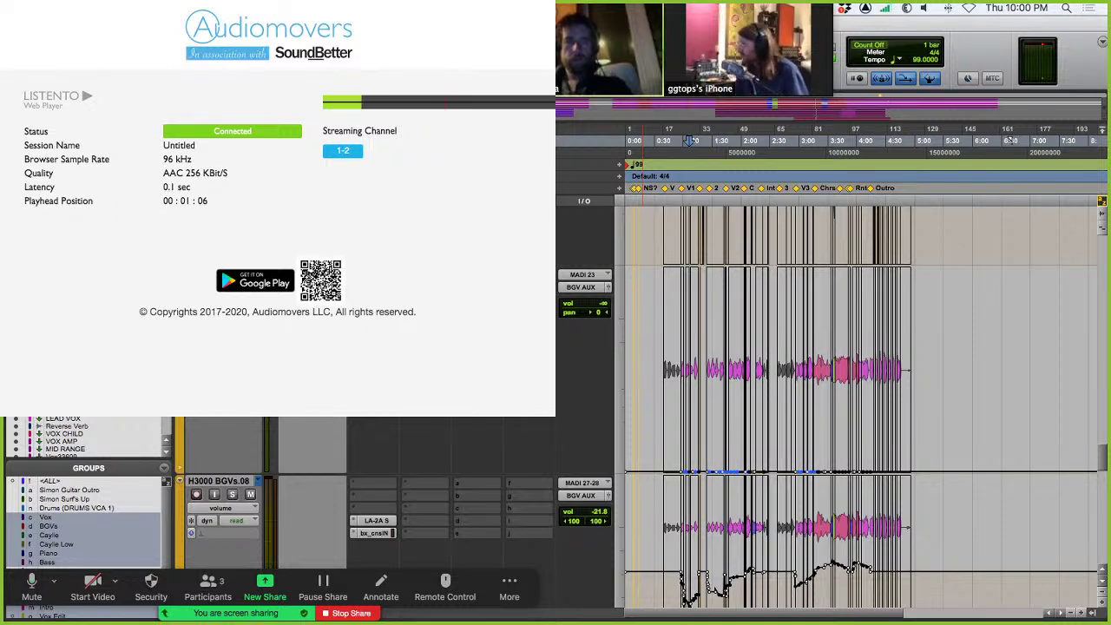
Return the BGV.08 tracks to waveform view and set the track height to small.
key(ctrl+minus)
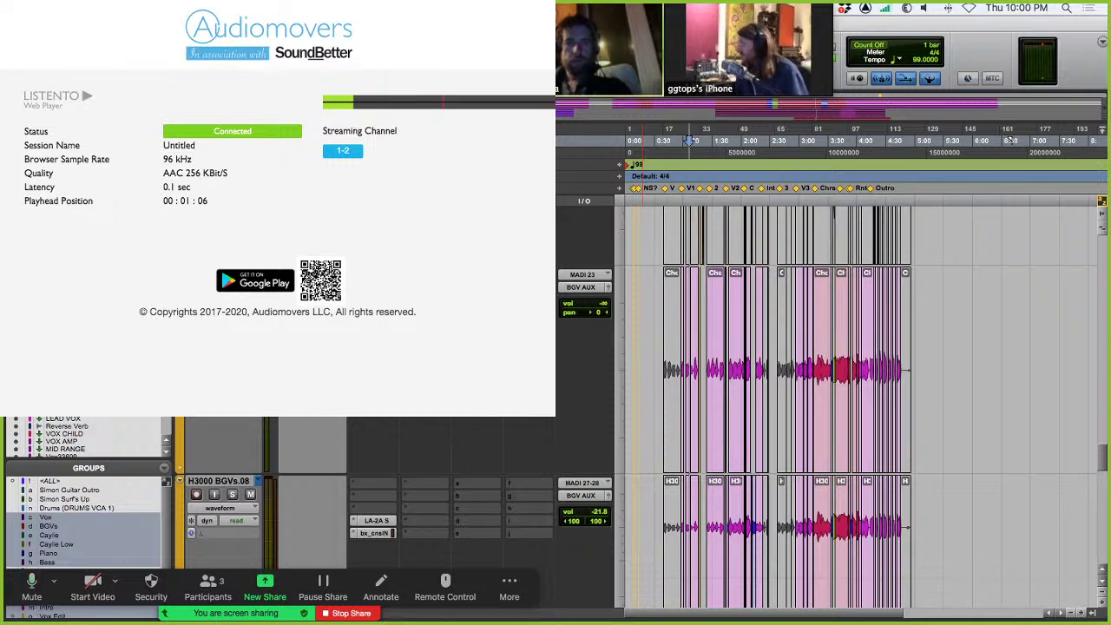
right_click(635, 339)
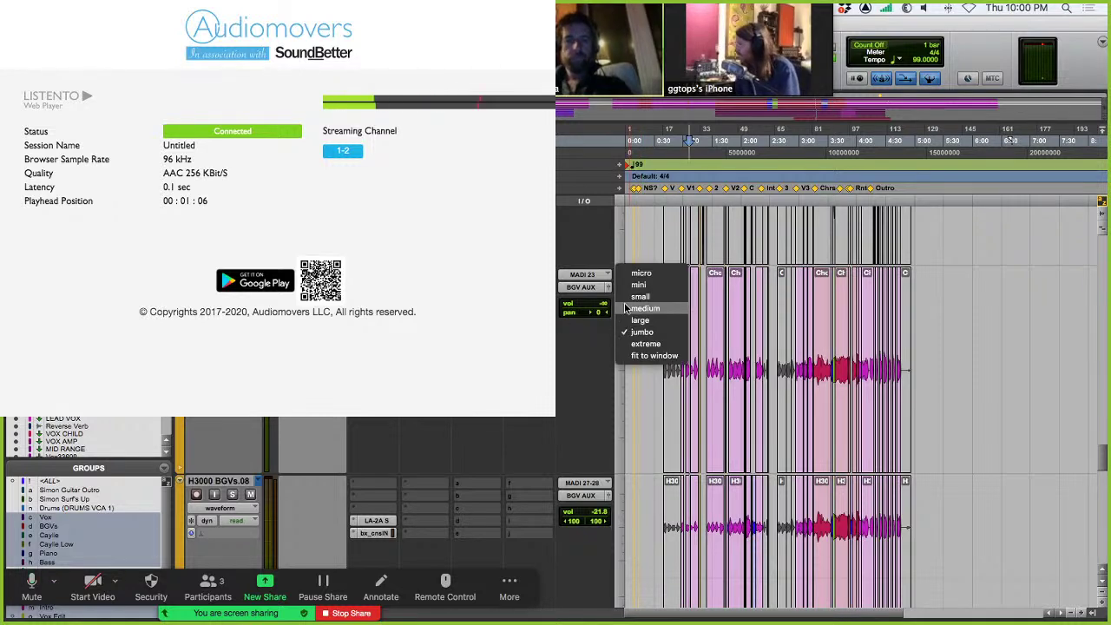
click(629, 298)
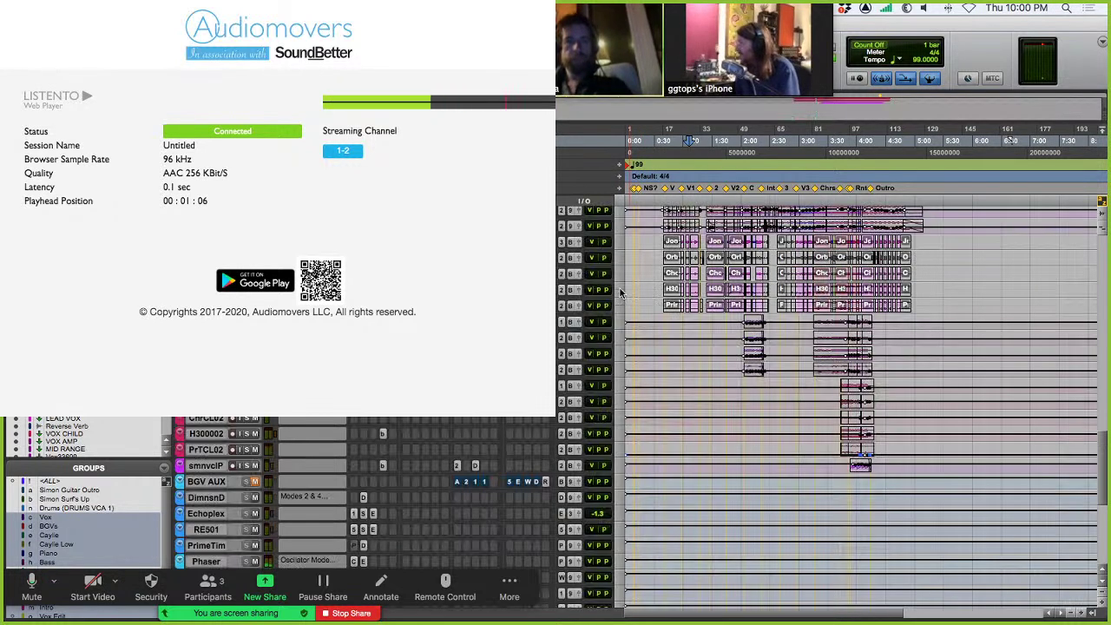
right_click(620, 293)
click(652, 317)
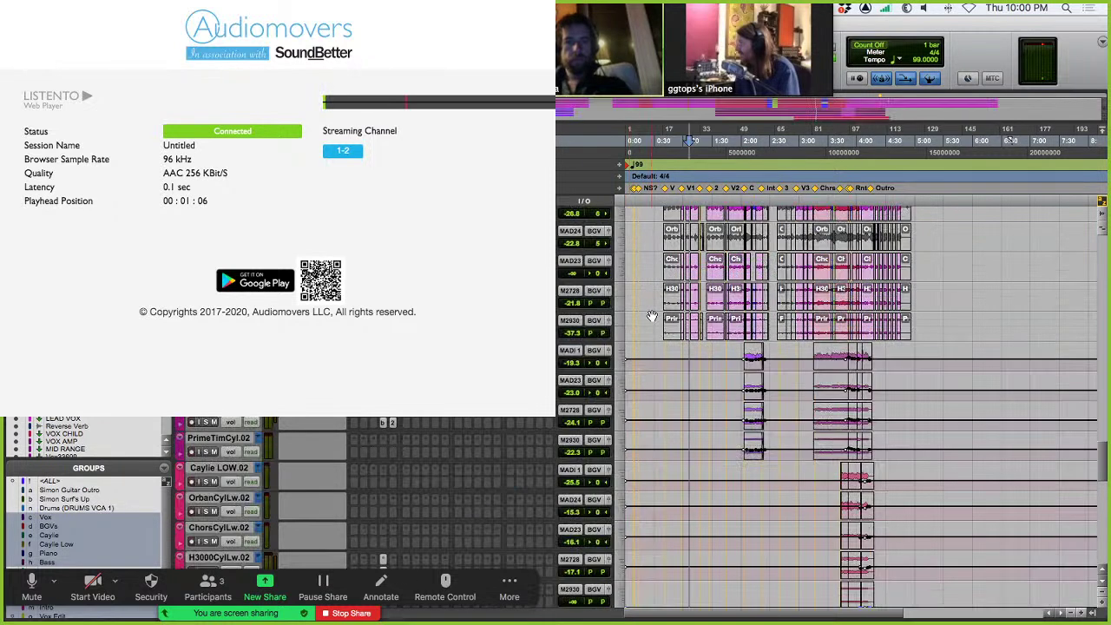
scroll(652, 317, down, 1)
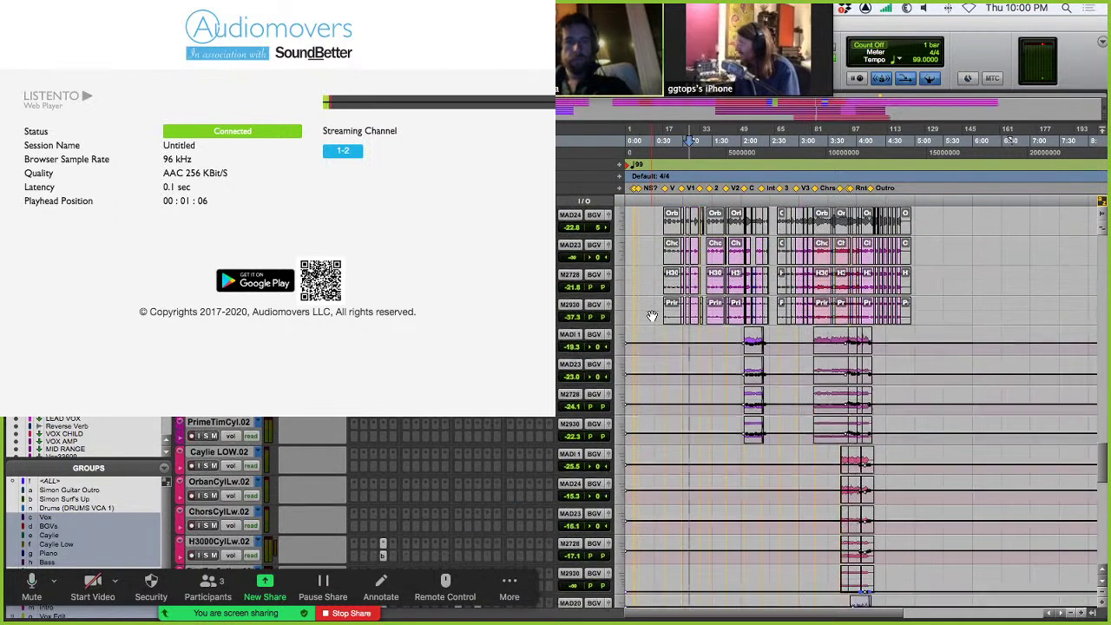
Place the playback position at 2:03 at the Chorus and review the layered background vocal tracks down to the BGV AUX.
click(744, 236)
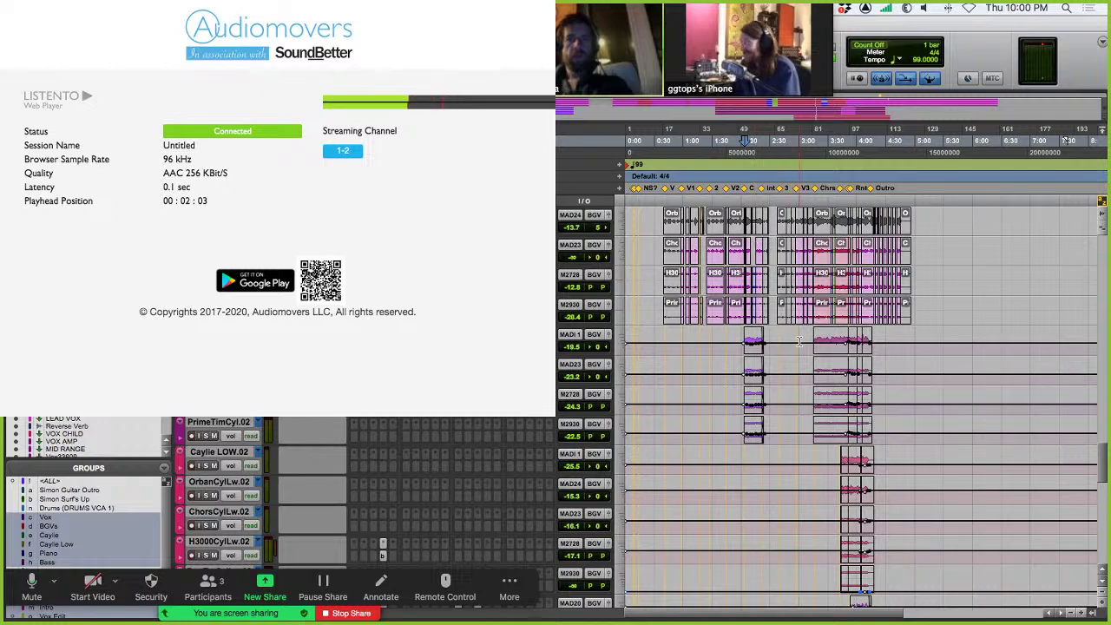
scroll(800, 341, down, 4)
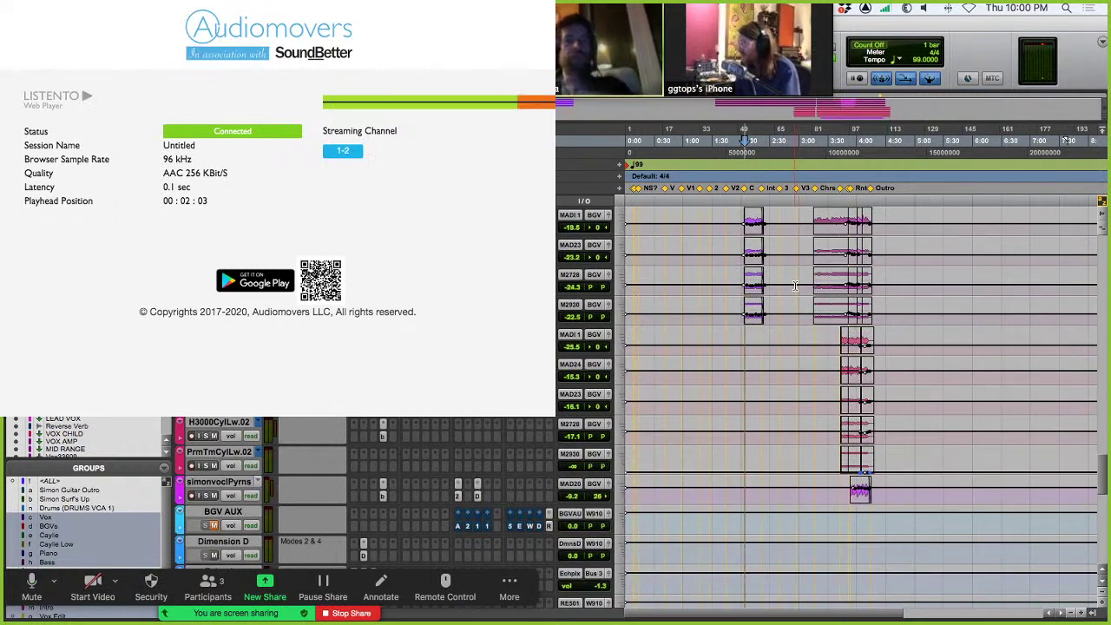
scroll(795, 285, up, 2)
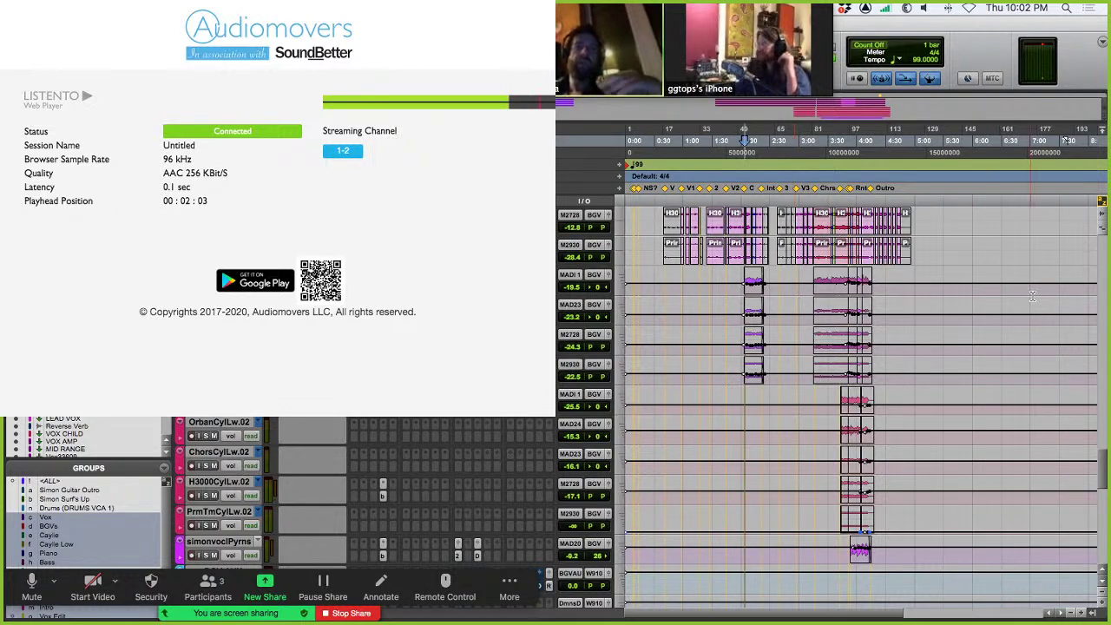
Go up to the bass and guitar tracks and audition the end of the song from 4:32.
scroll(1033, 297, up, 10)
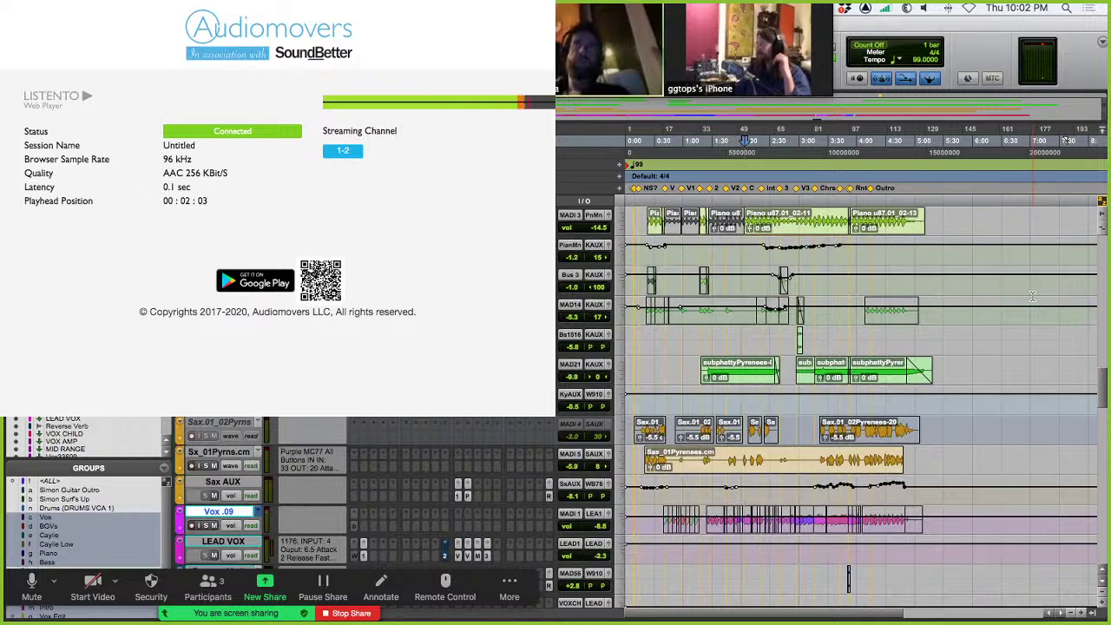
scroll(1033, 297, up, 4)
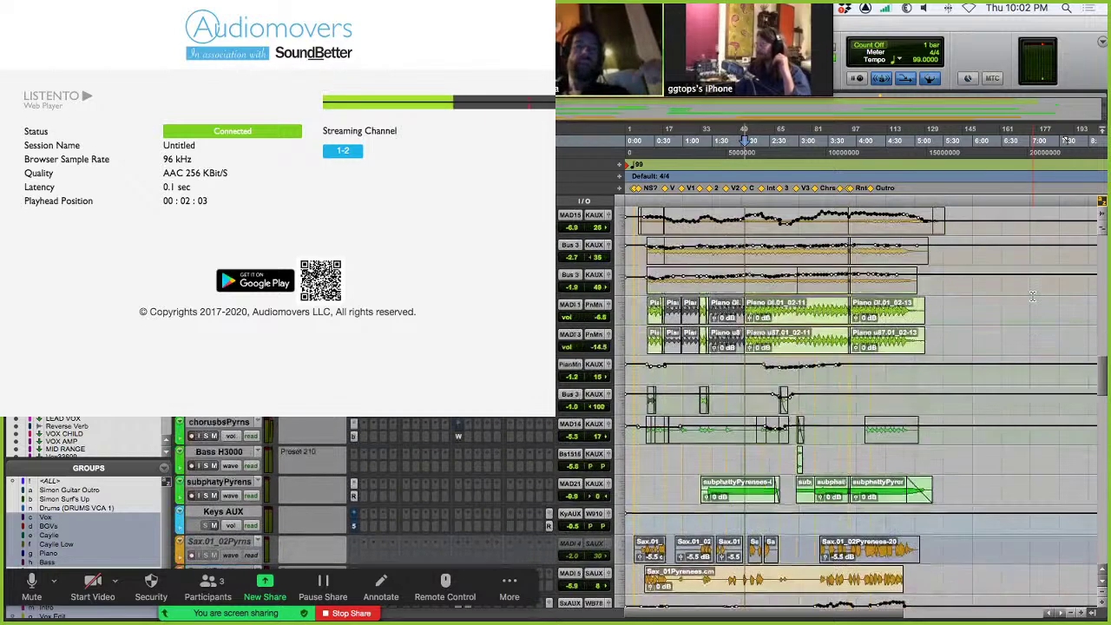
scroll(1033, 297, up, 11)
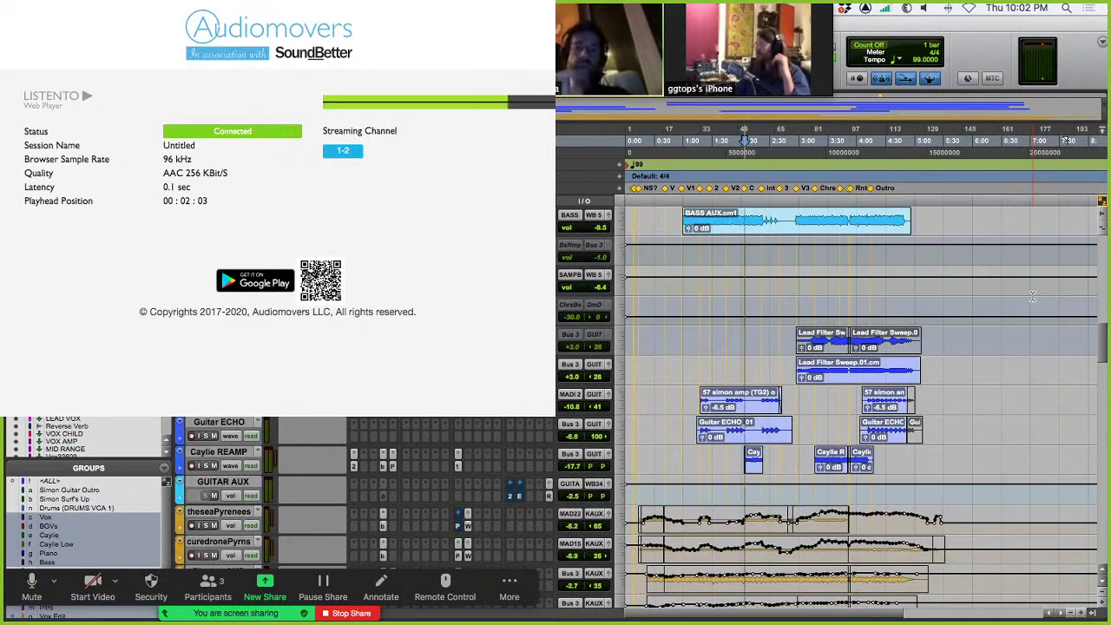
click(878, 203)
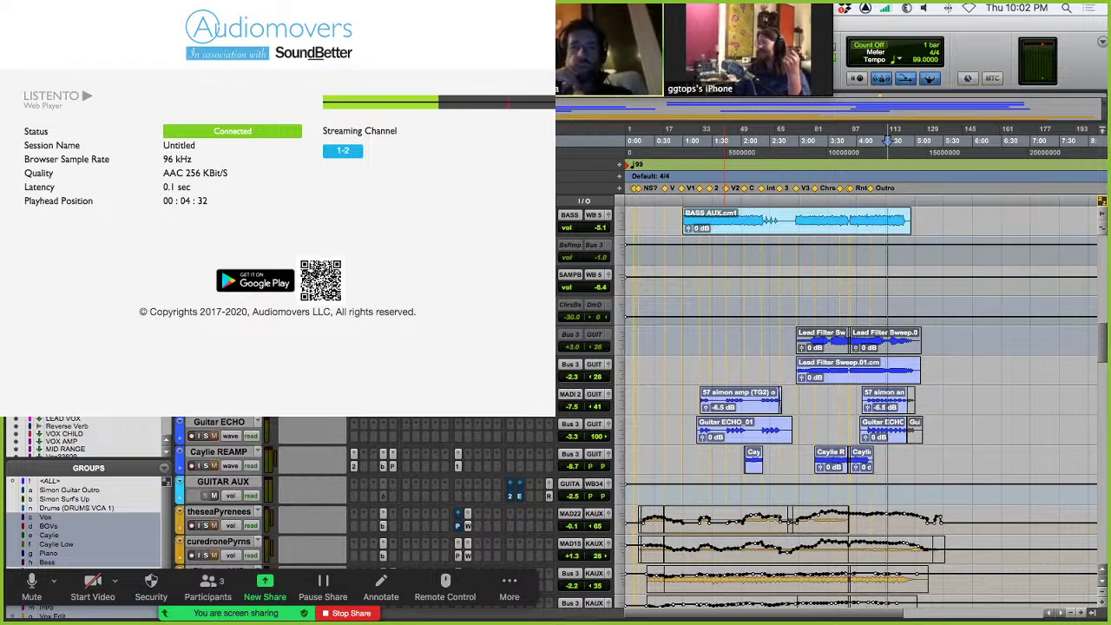
key(space)
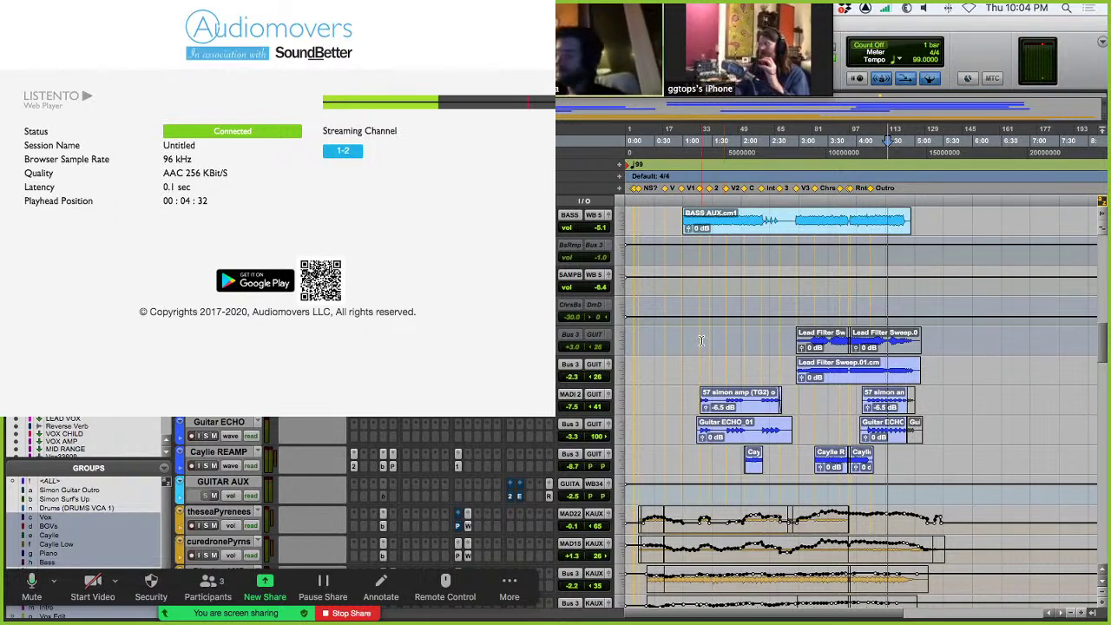
Go down to the last background vocal layers and place the playback position at 3:40, just before the Chors2 marker.
scroll(702, 340, down, 15)
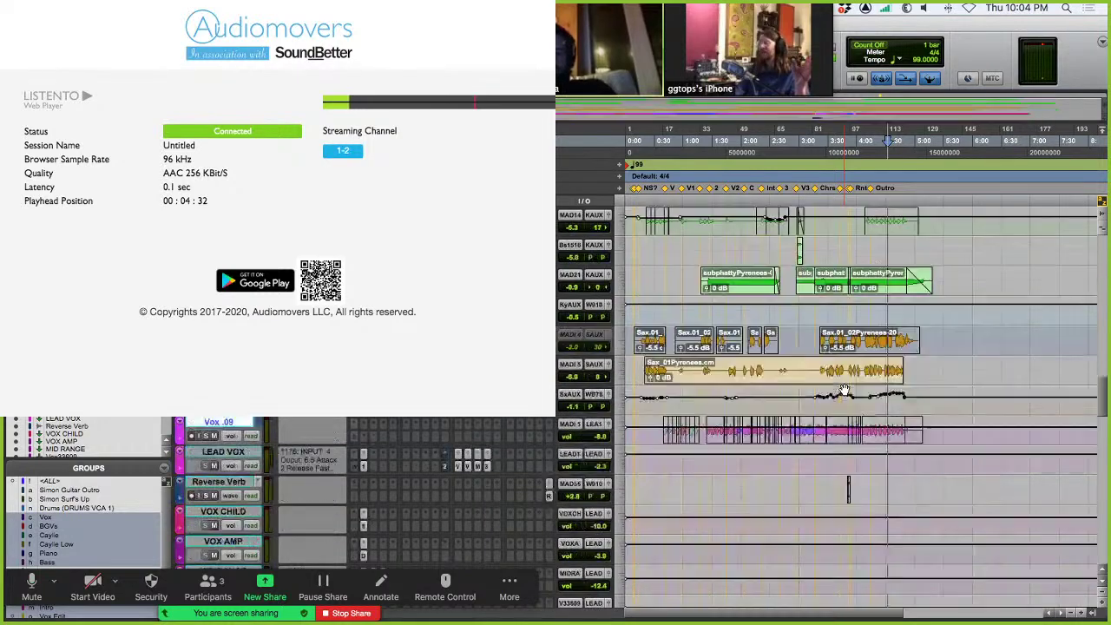
scroll(844, 390, down, 10)
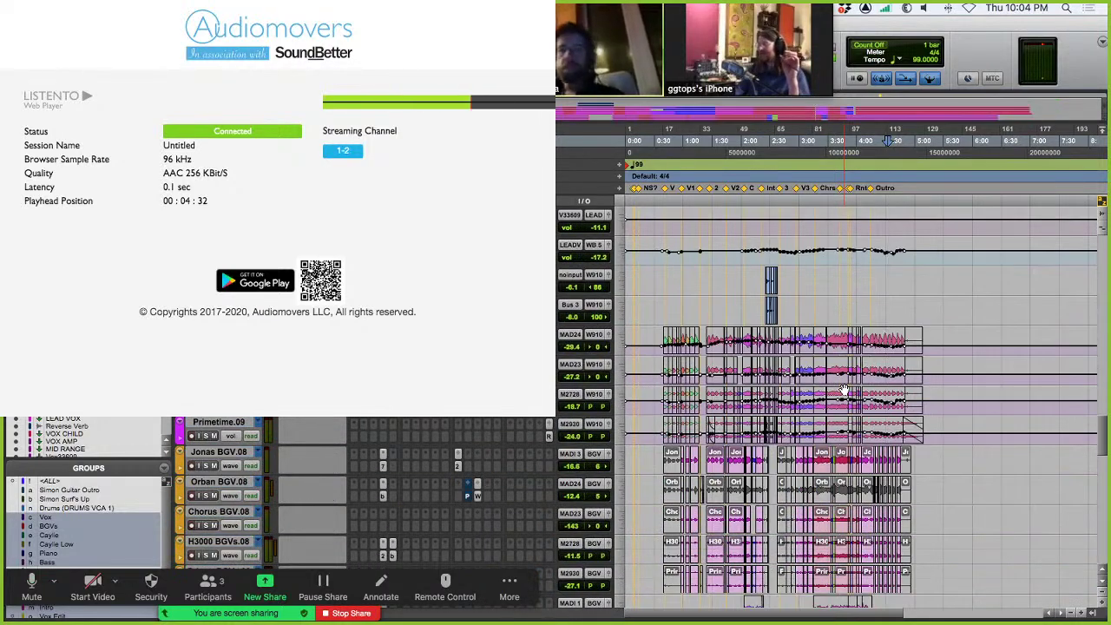
scroll(844, 390, down, 5)
scroll(844, 390, down, 8)
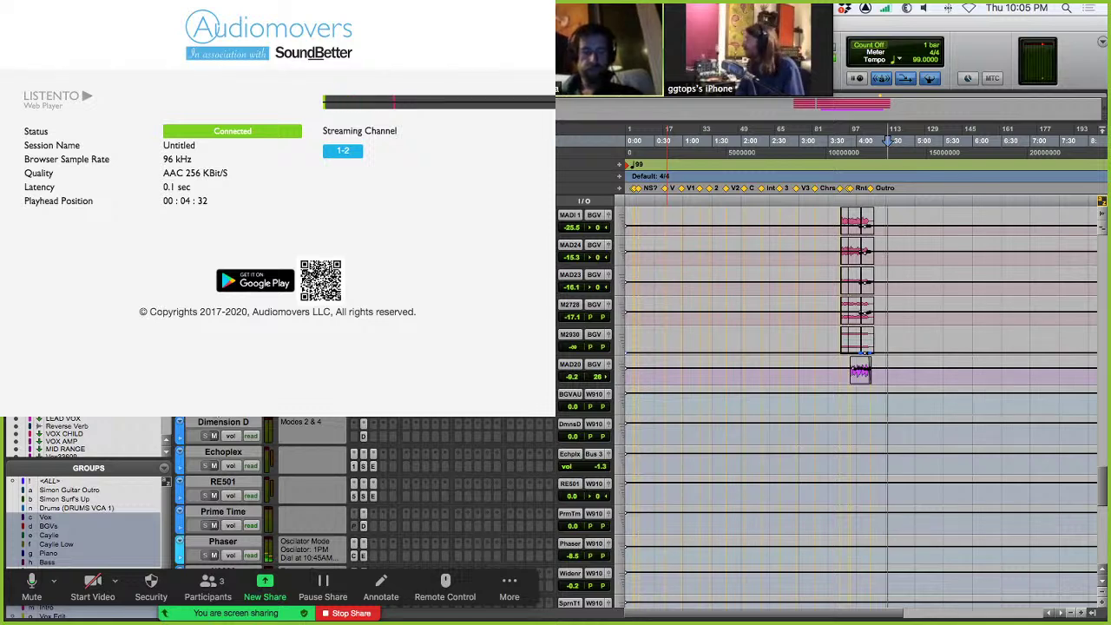
click(838, 202)
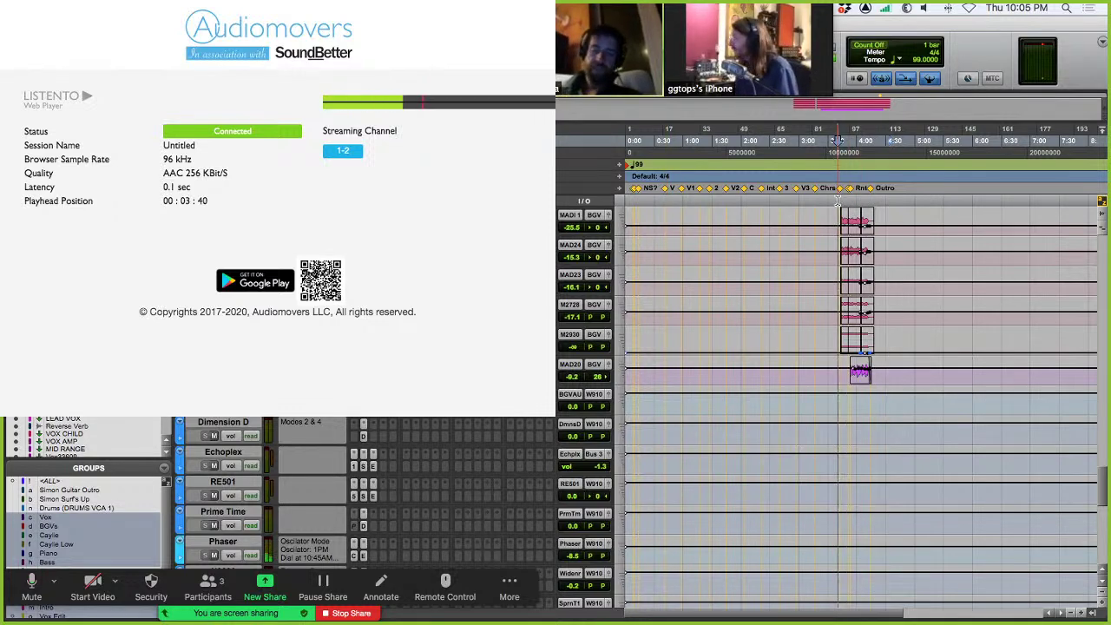
Play the soloed CylLw.02 background vocal layers from 3:40 and dismiss the playback error.
scroll(781, 368, up, 3)
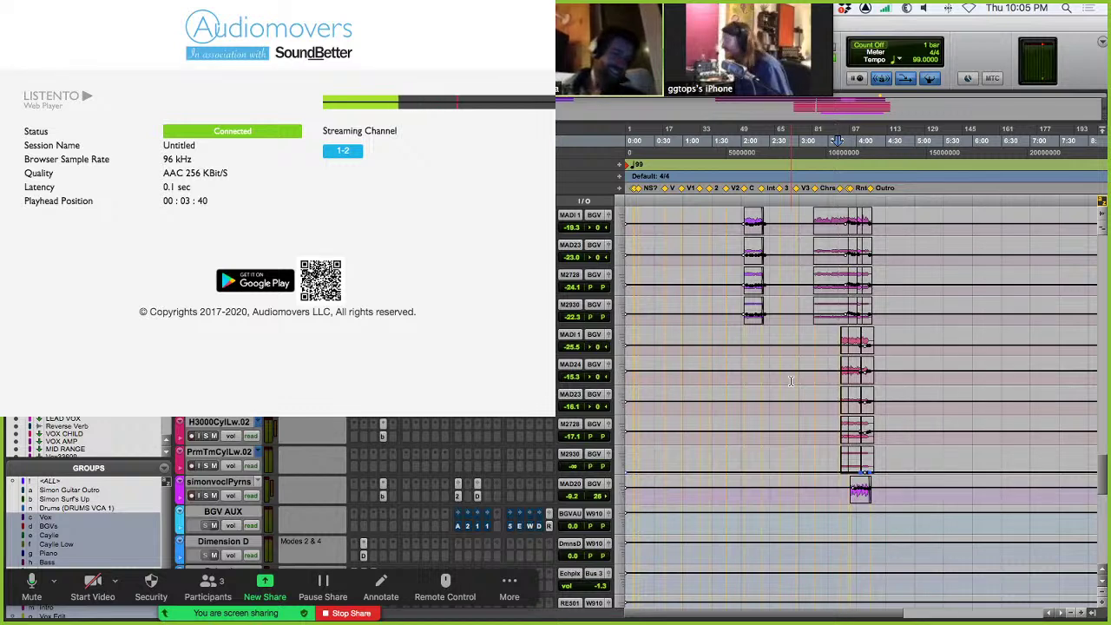
scroll(790, 381, up, 2)
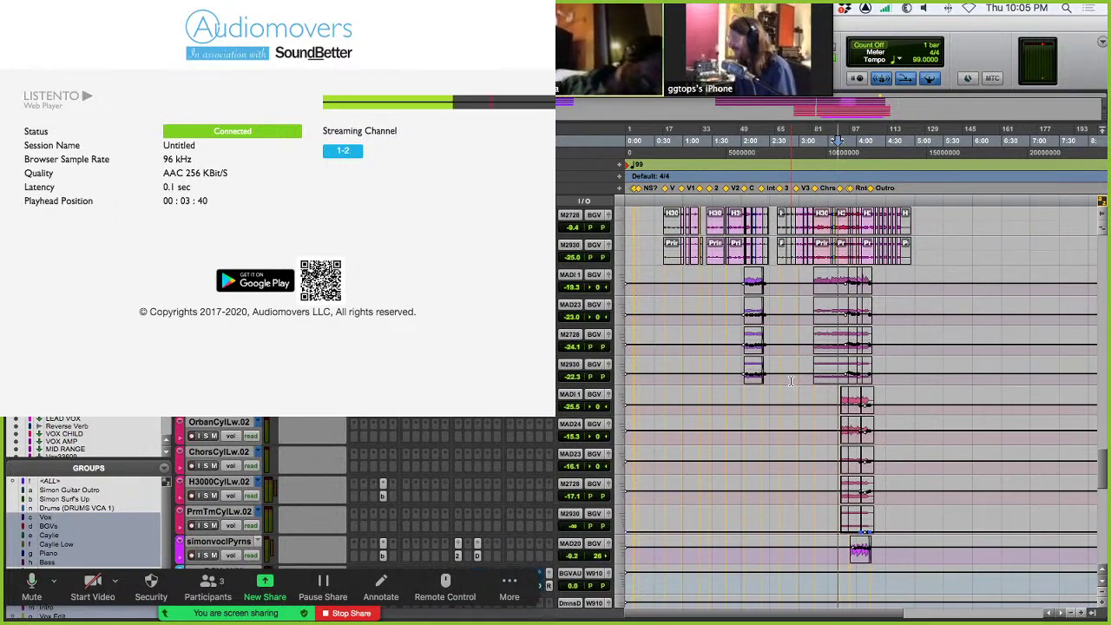
scroll(790, 381, up, 2)
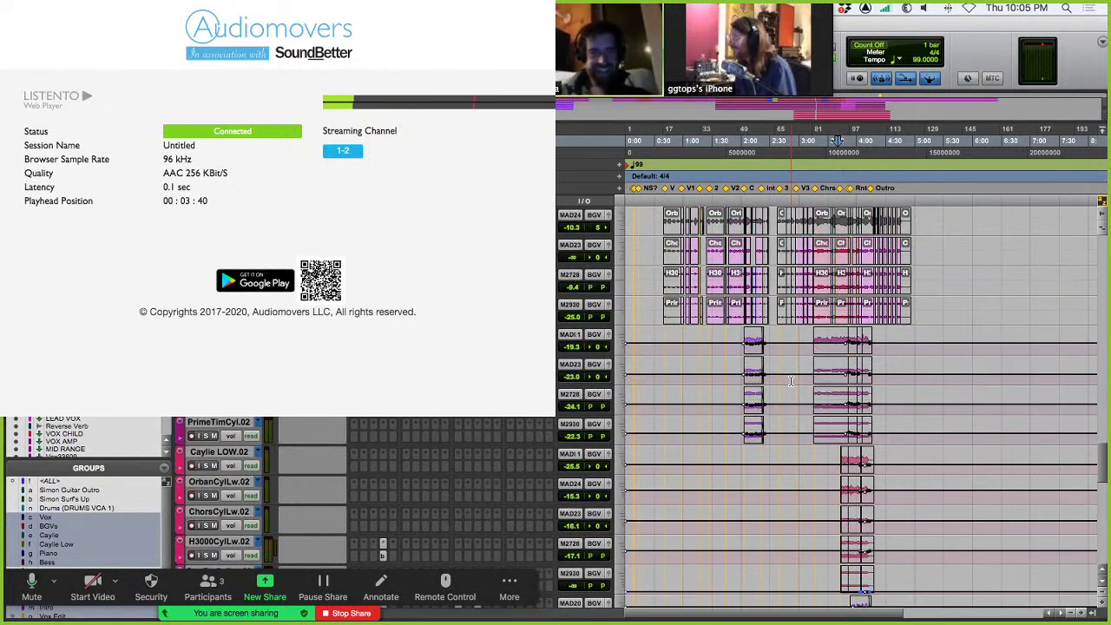
key(space)
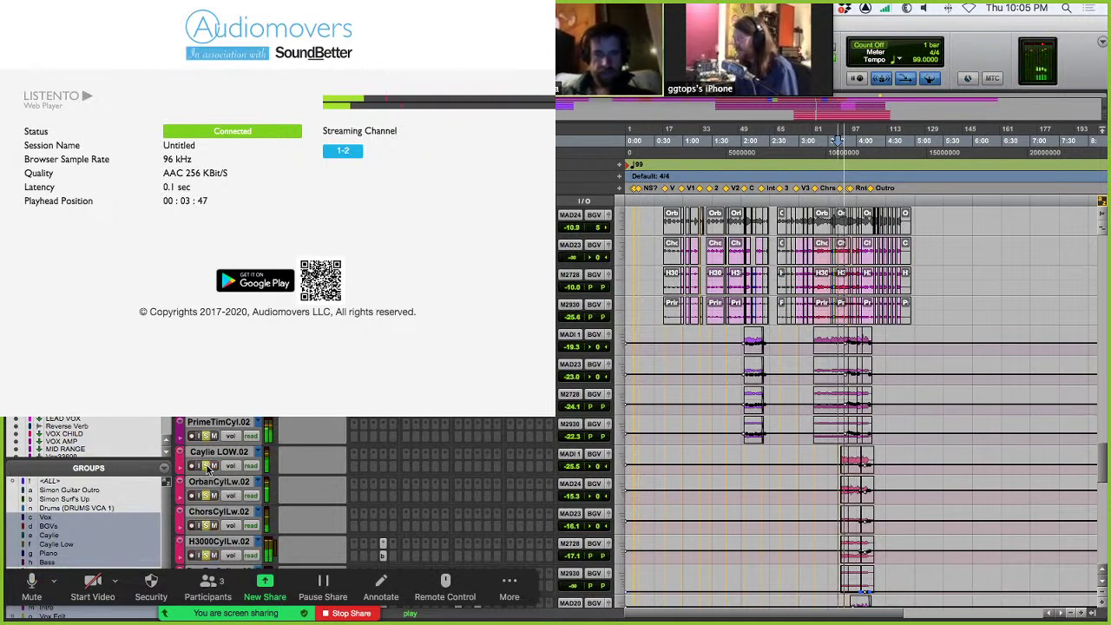
scroll(207, 468, down, 4)
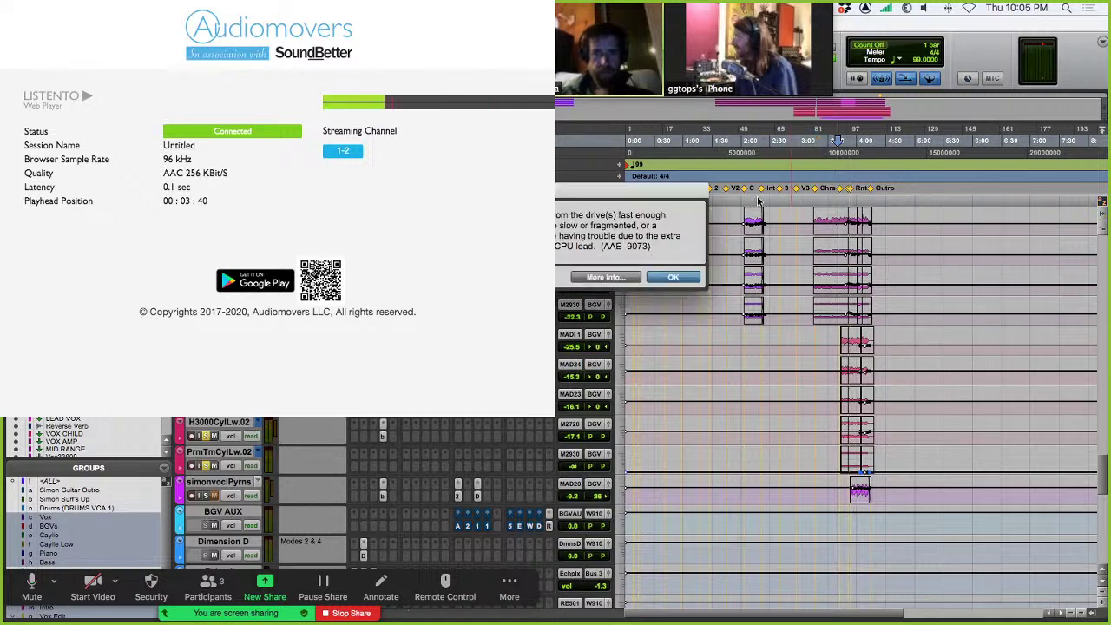
key(Return)
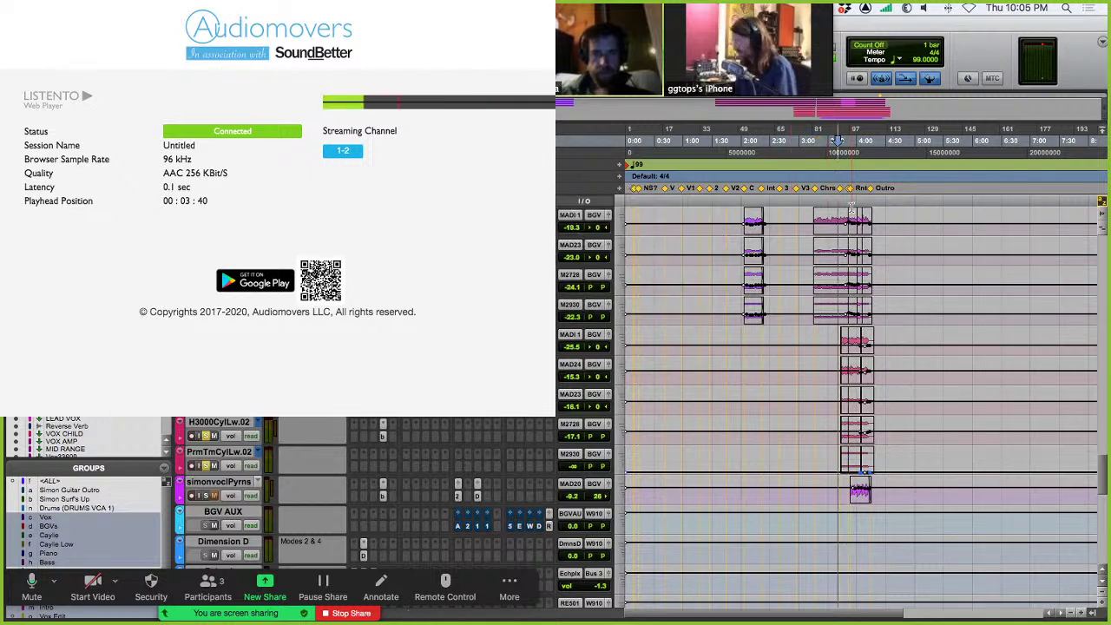
Zoom in on the Chorus to Outro section and audition the soloed simonvoclPyrns track from 3:52 at the Re entry.
key(super+bracketright)
key(super+bracketright)
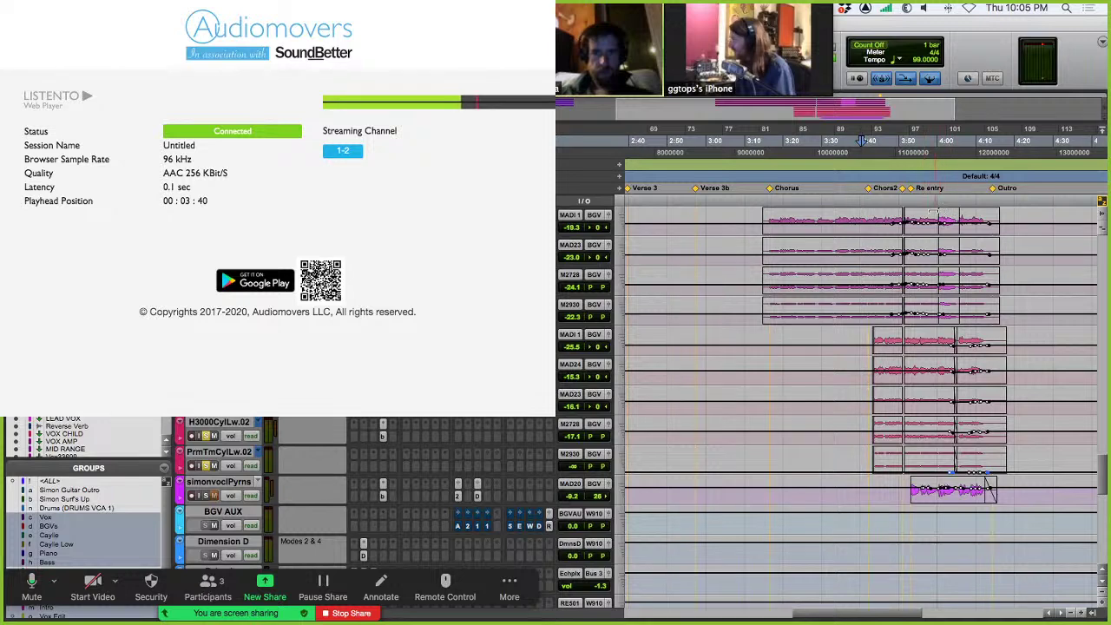
key(space)
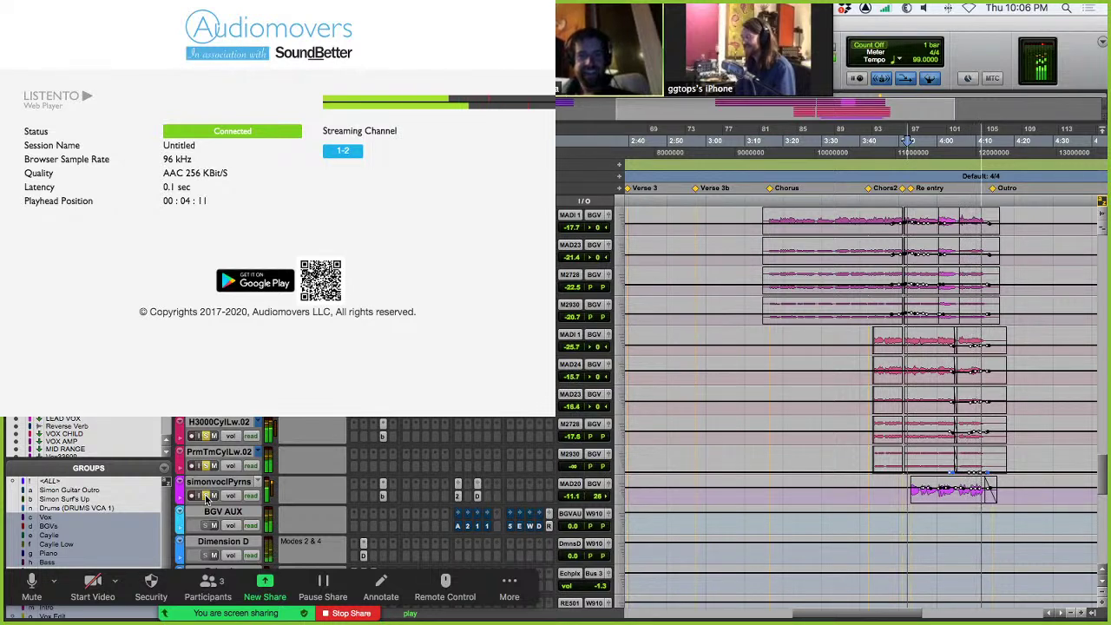
key(space)
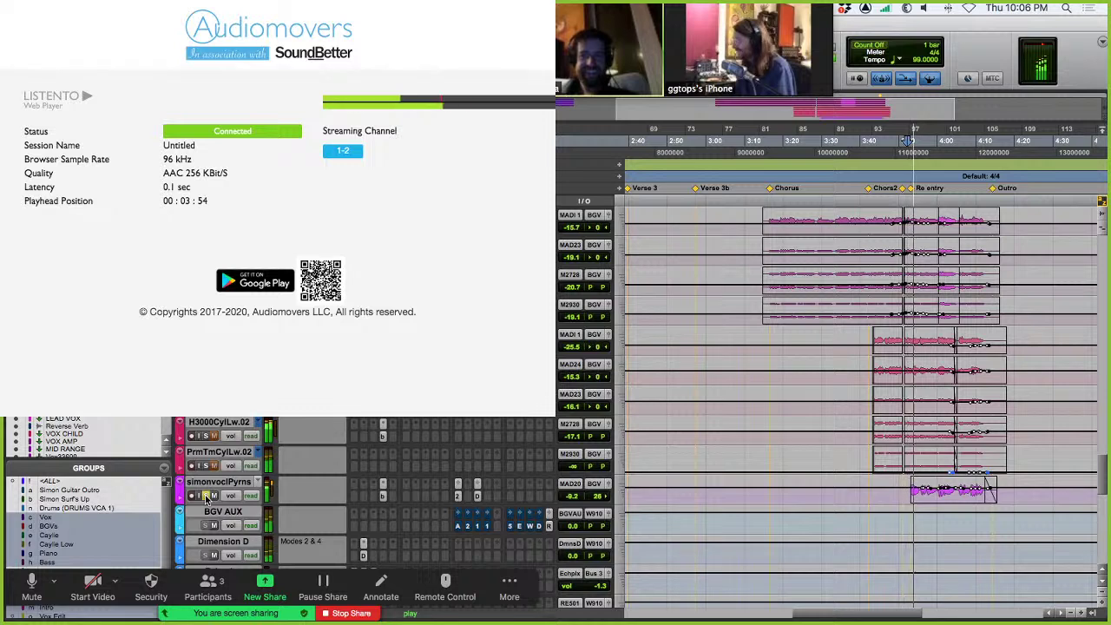
Examine the bx_console plug-in settings on the simonvoclPyrns track during playback and while stopped, and close its window.
click(383, 495)
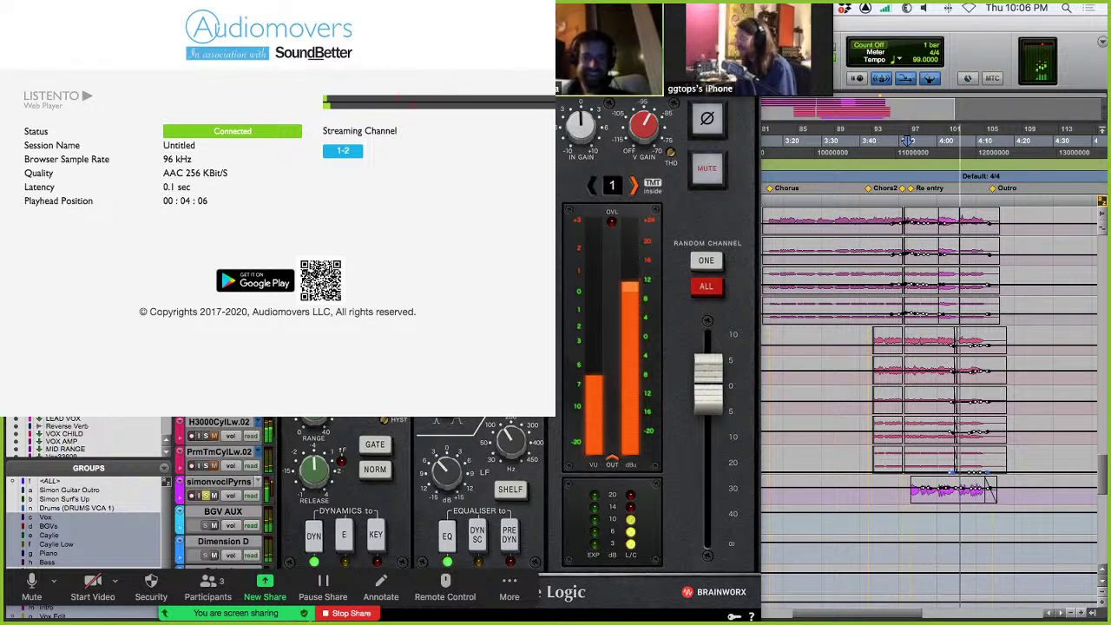
key(super+w)
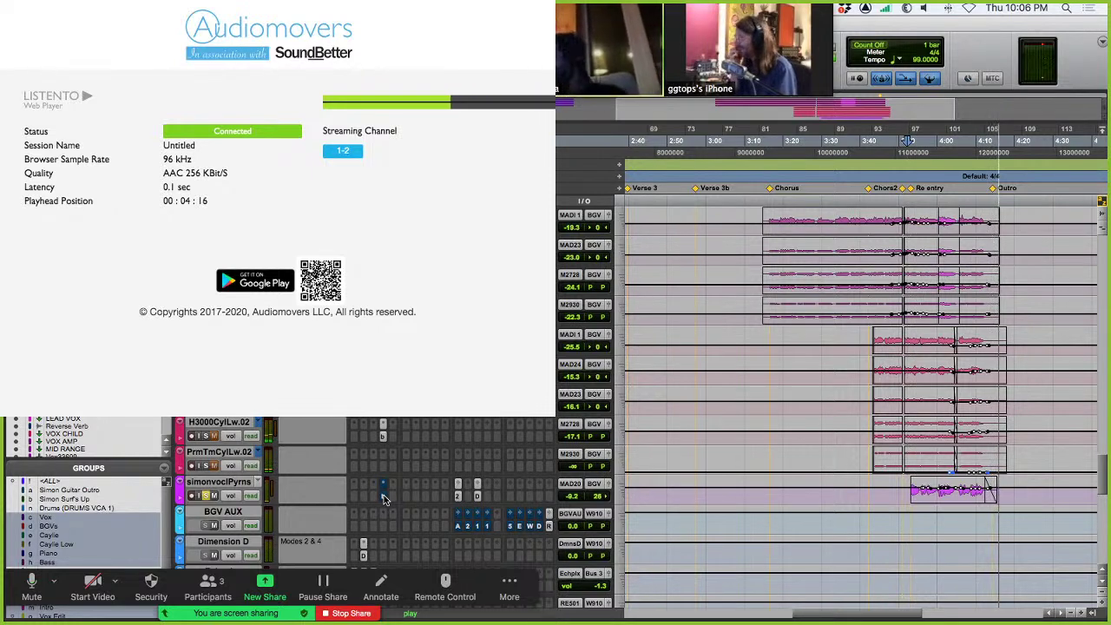
key(space)
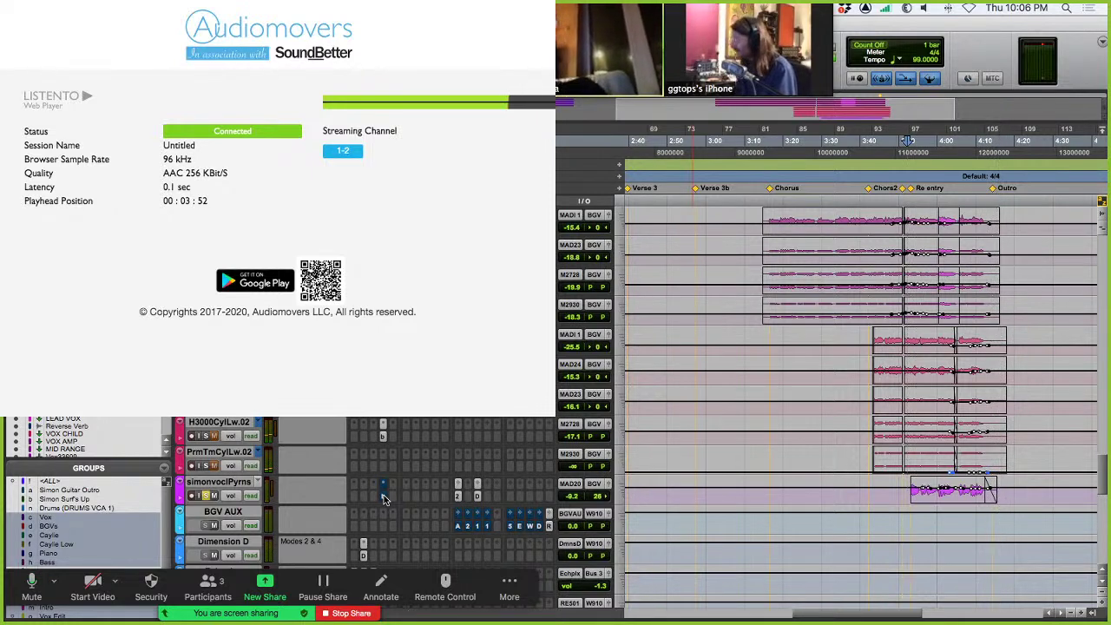
click(383, 495)
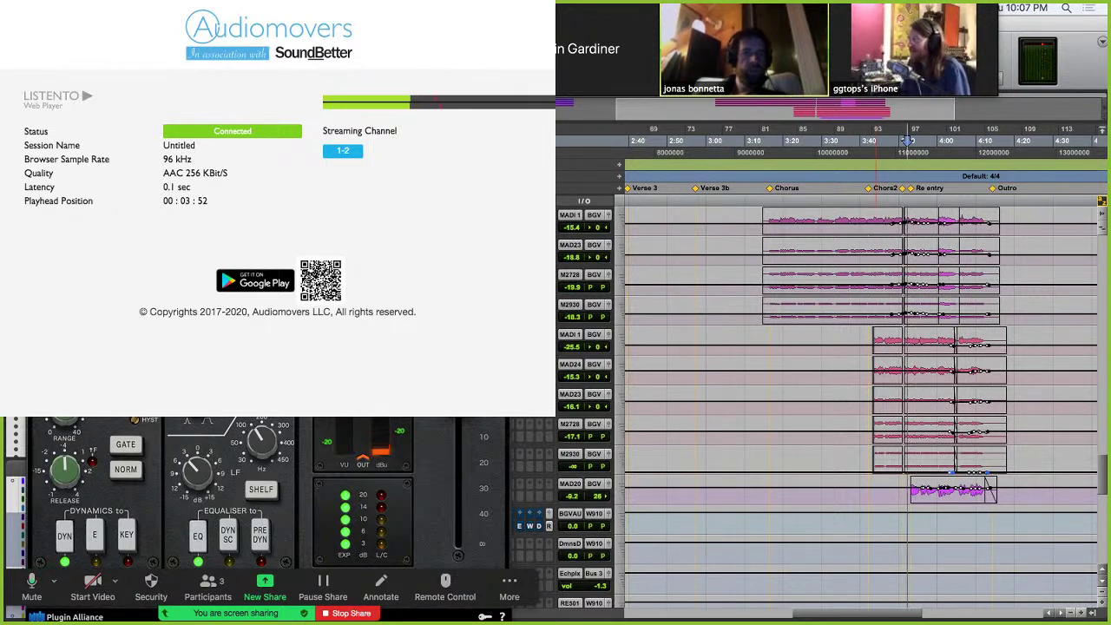
key(super+w)
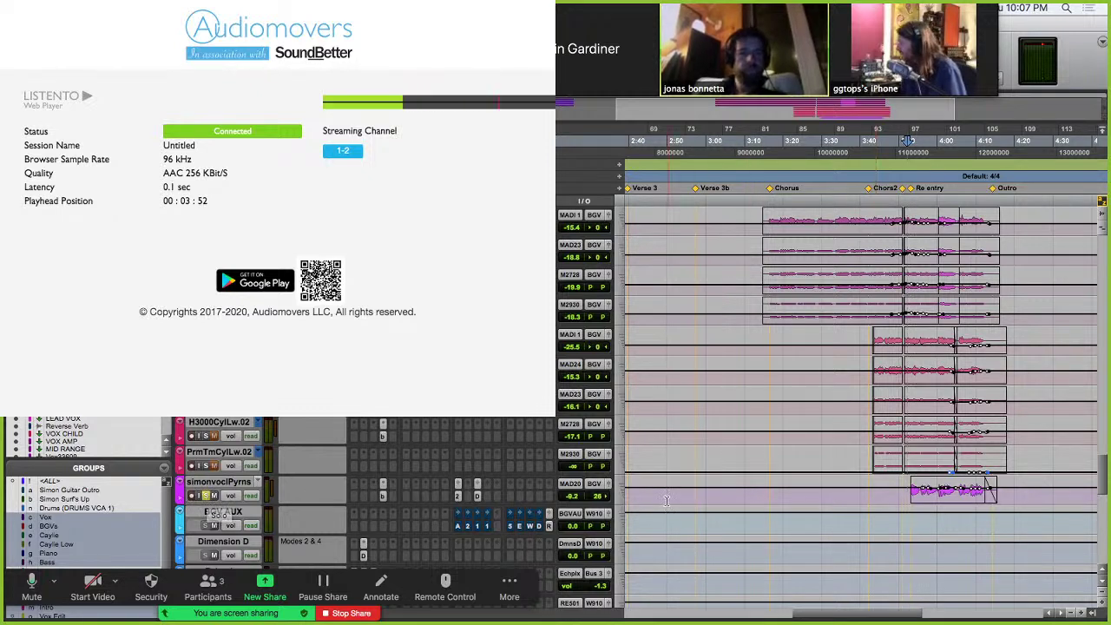
Set the simonvoclPyrns track height to large and check its DimensnD send.
click(619, 495)
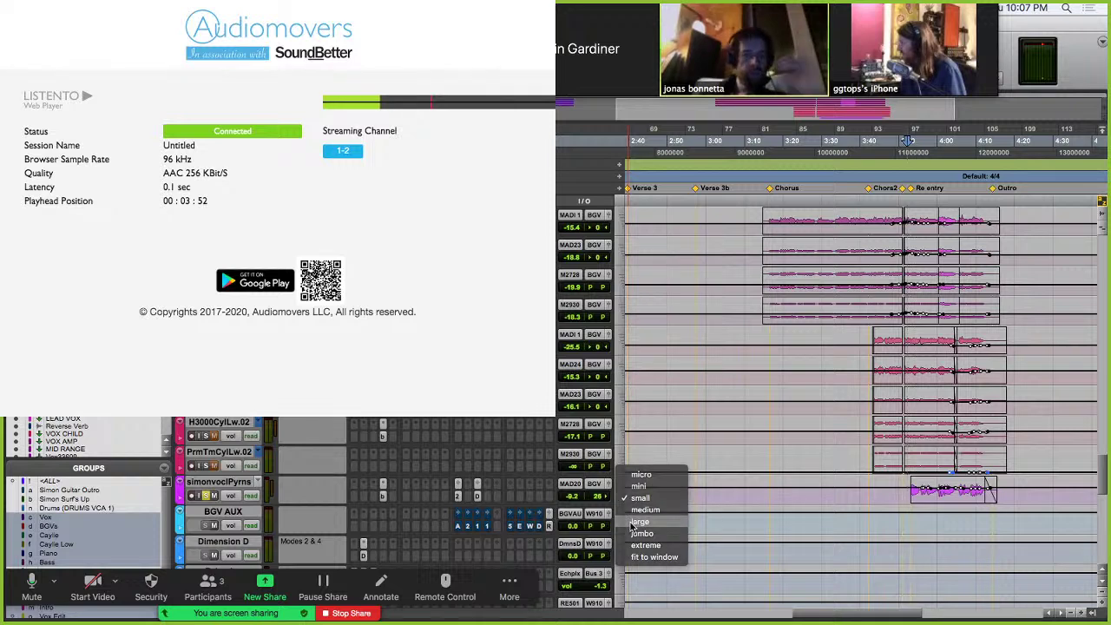
click(643, 519)
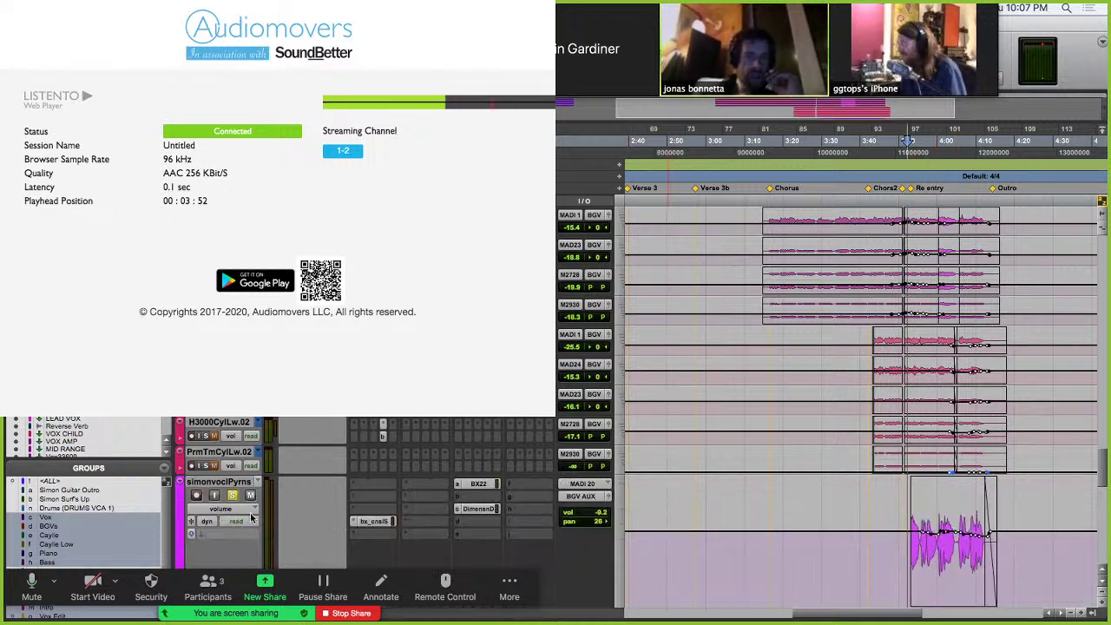
click(479, 509)
click(484, 513)
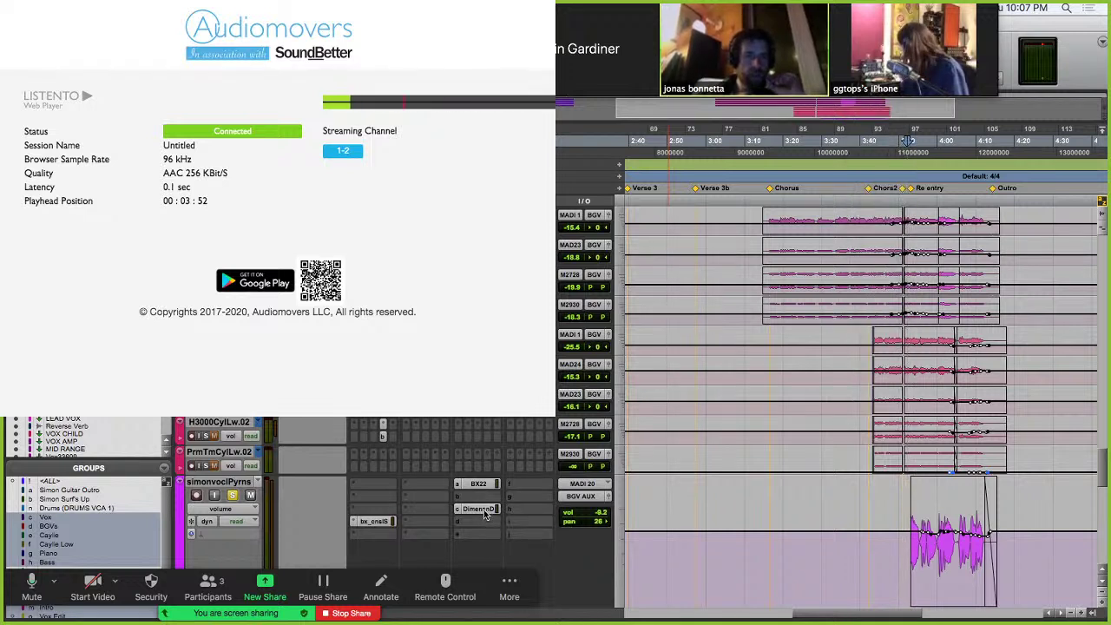
Unsolo the simonvoclPyrns track, play the mix through the Outro, and review the keys, guitar and drum tracks.
click(230, 496)
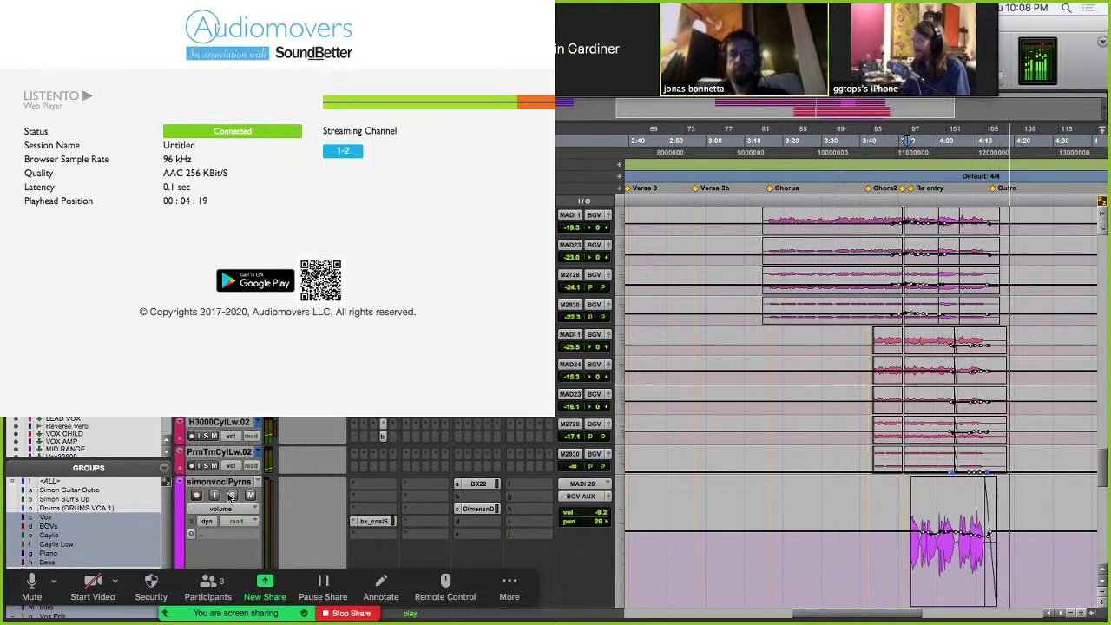
scroll(574, 345, up, 15)
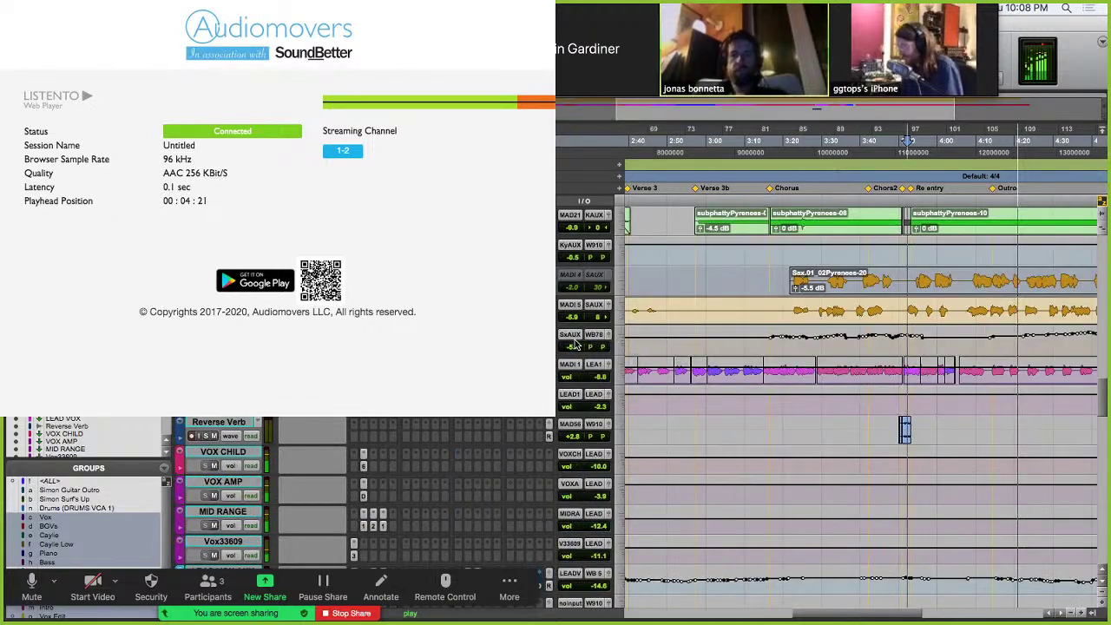
scroll(574, 345, up, 15)
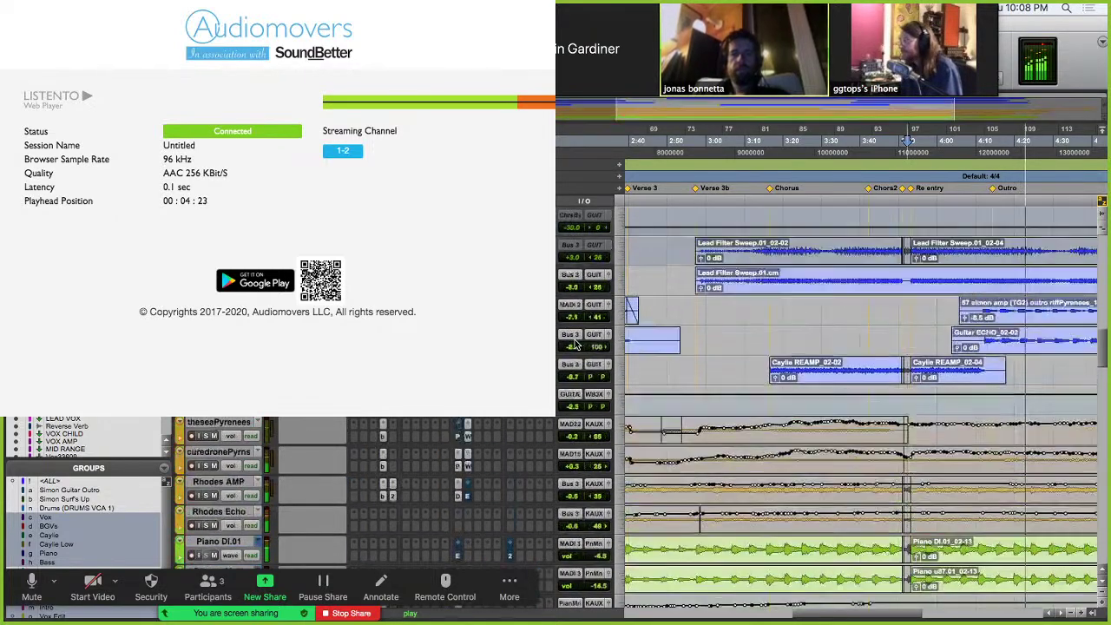
scroll(575, 344, up, 12)
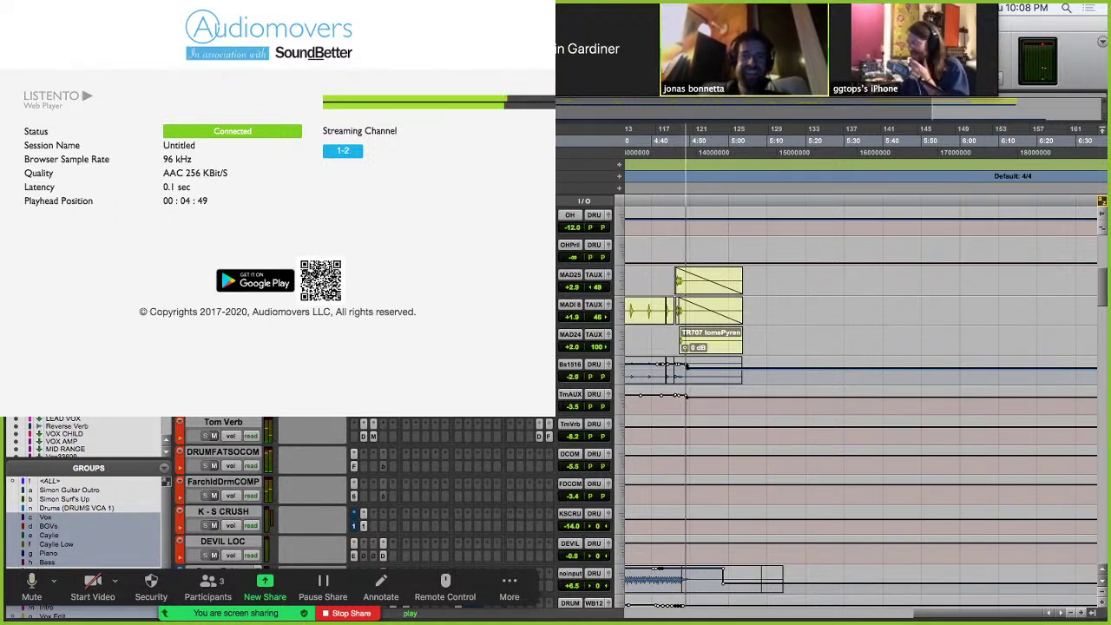
key(space)
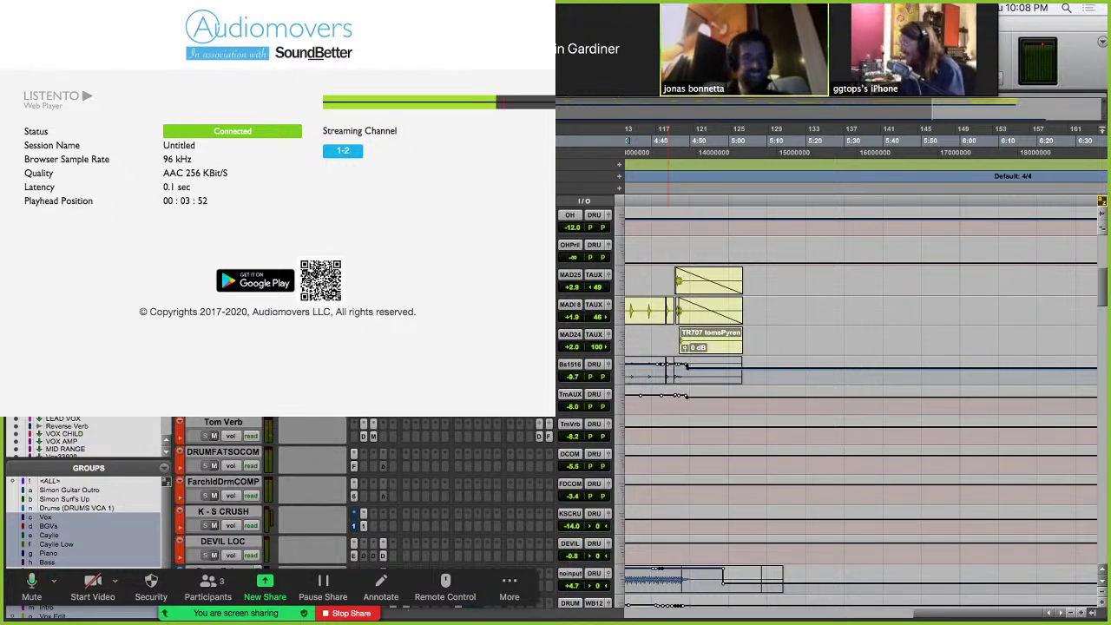
scroll(605, 315, up, 5)
scroll(605, 314, down, 10)
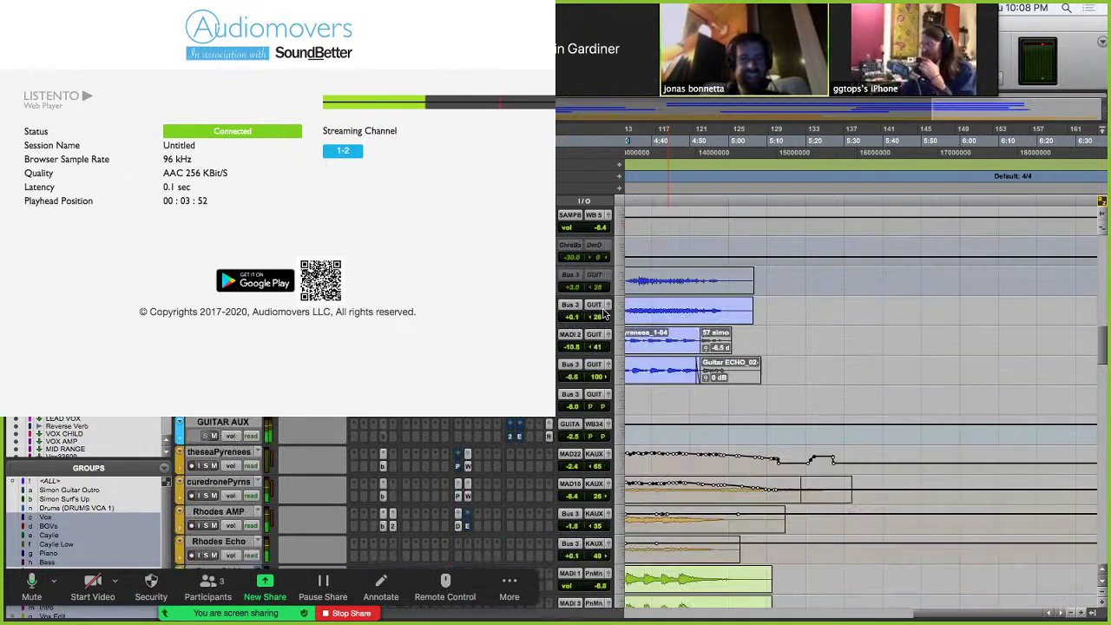
Review the effects return tracks from Dimension D to the Rear Bus and examine the Altiverb 7 plug-in settings.
scroll(605, 314, down, 5)
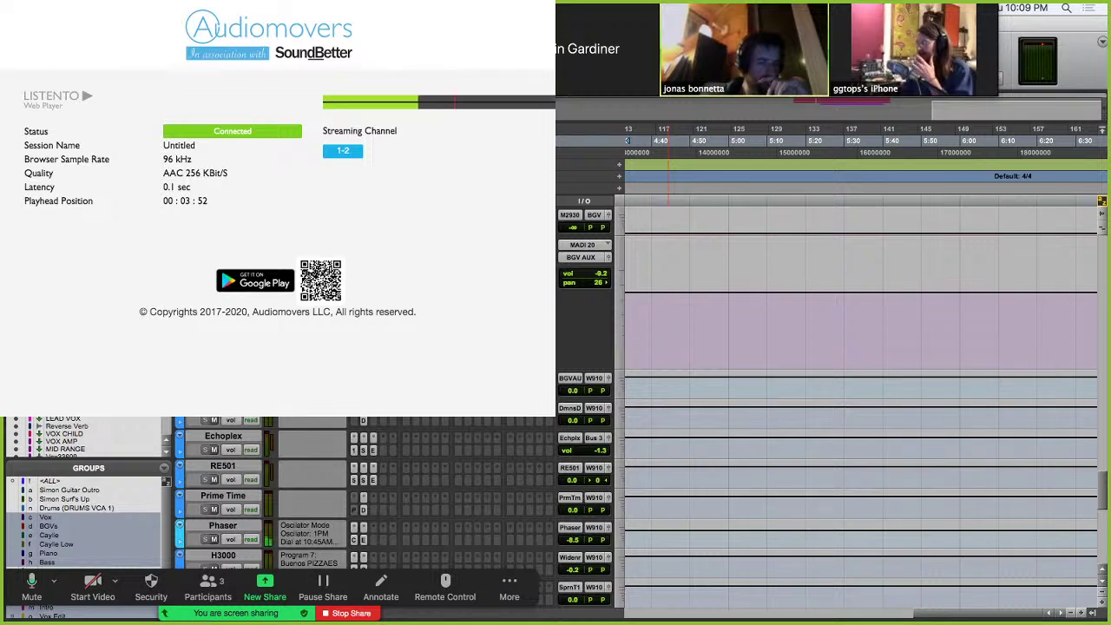
scroll(859, 408, down, 5)
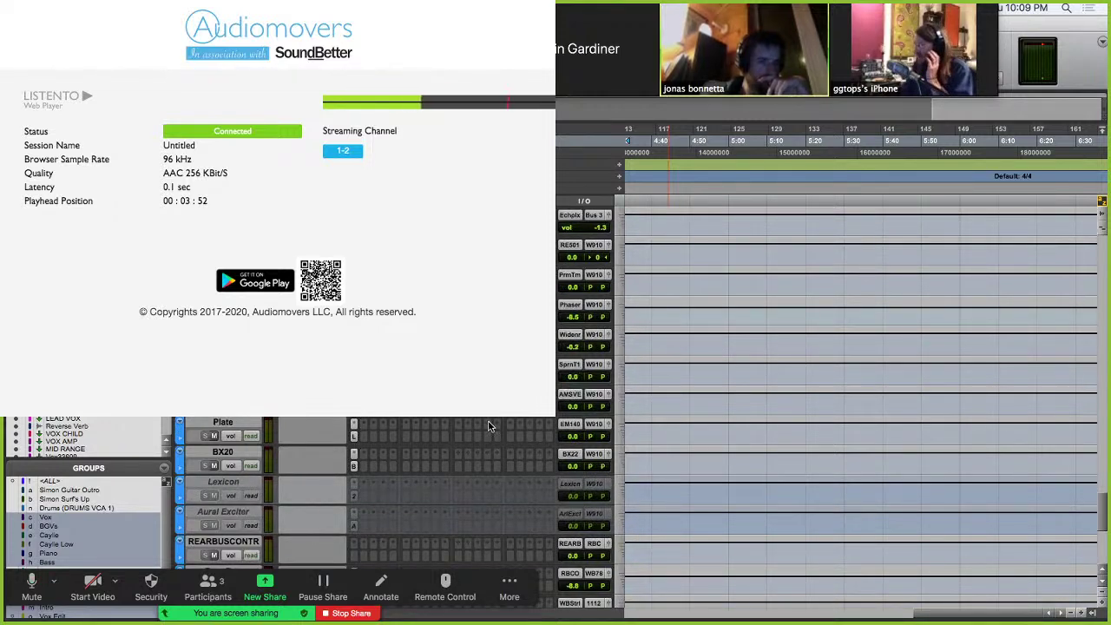
scroll(489, 426, up, 3)
scroll(489, 426, down, 2)
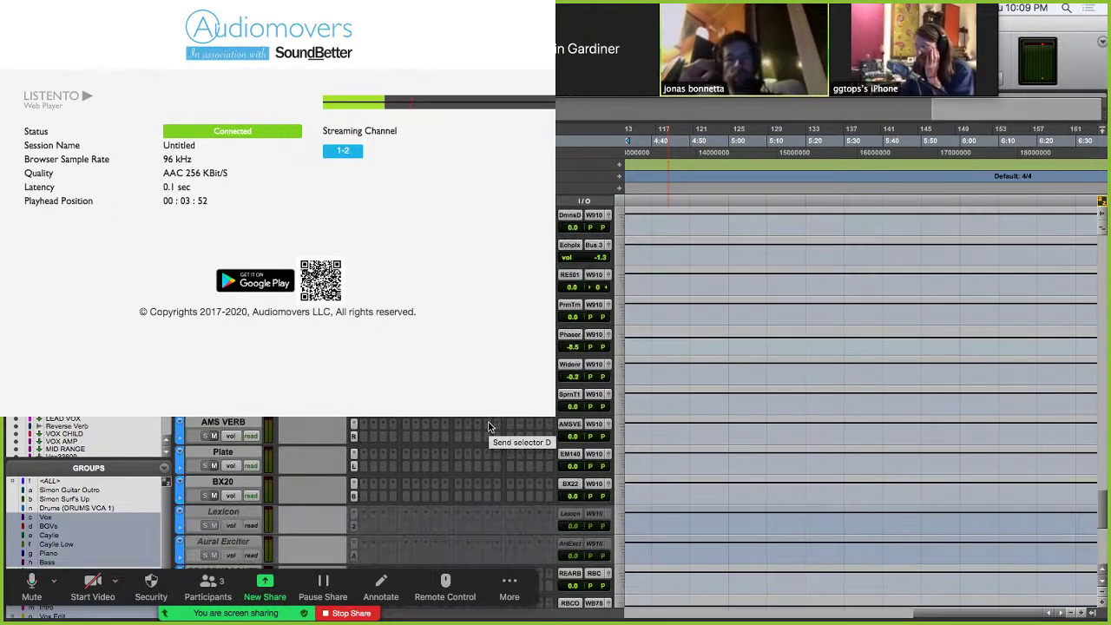
scroll(489, 426, up, 1)
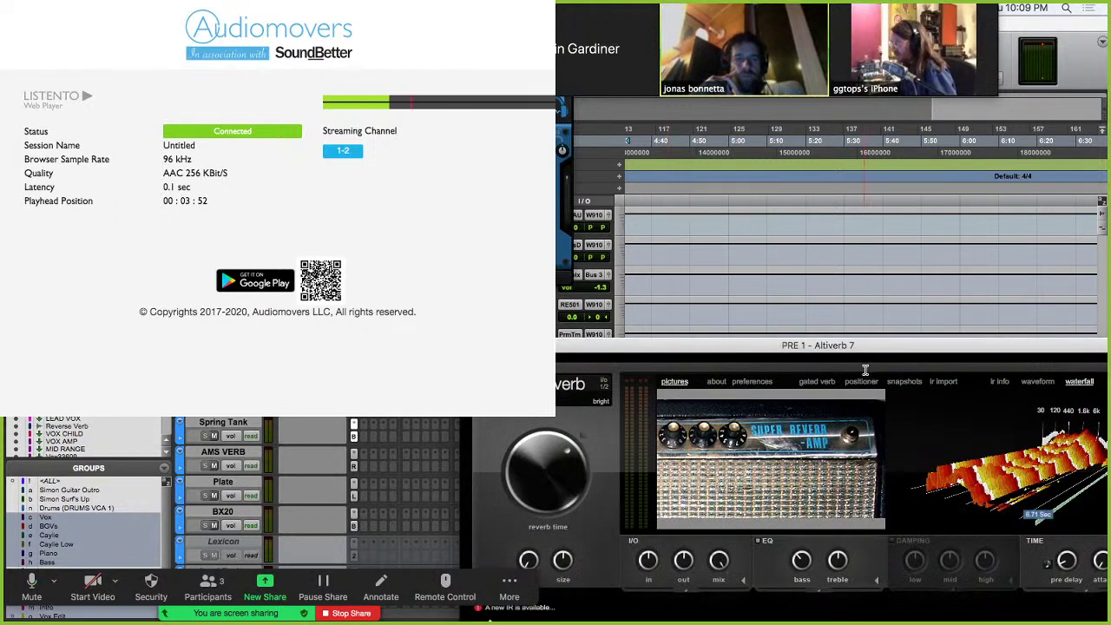
drag(865, 368, 414, 53)
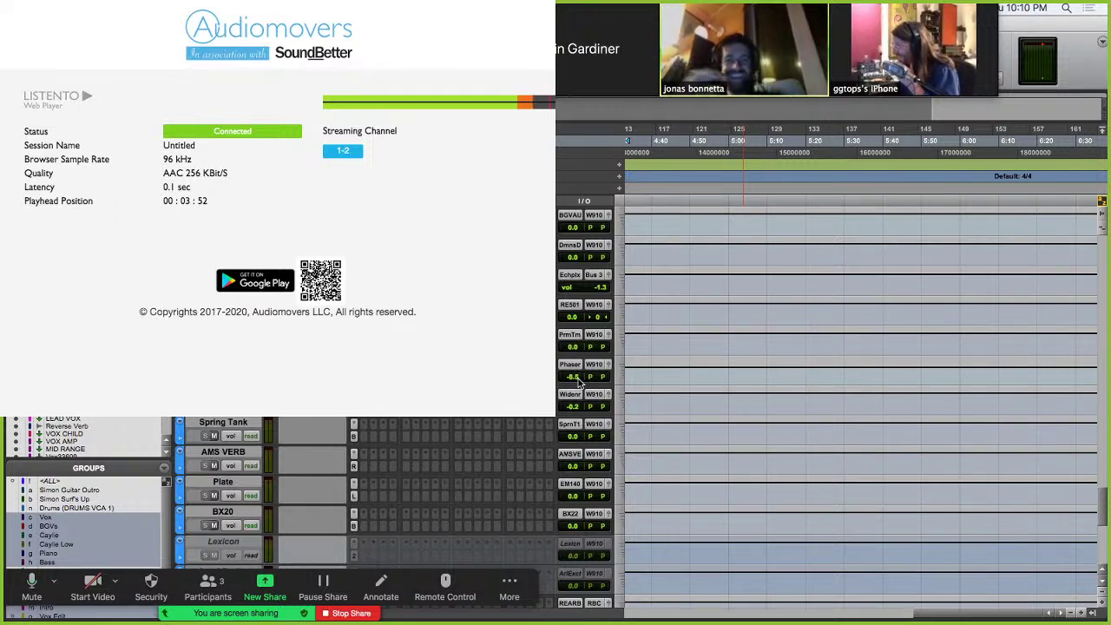
Try the Phaser return's volume at +12.0 dB and restore it to -8.5 dB.
drag(578, 381, 586, 319)
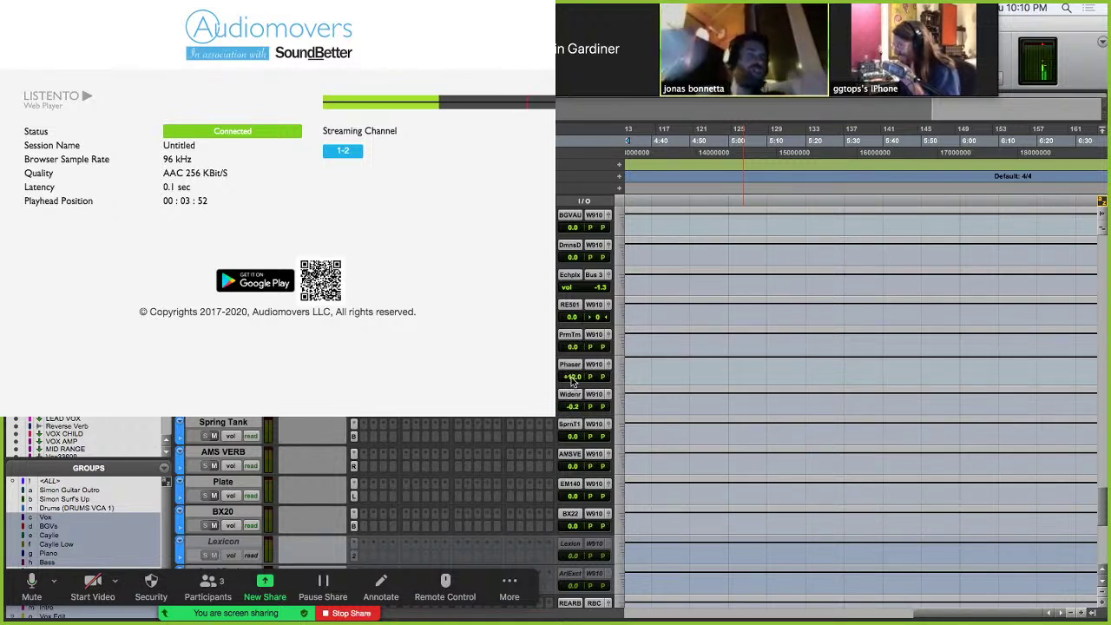
drag(572, 384, 569, 409)
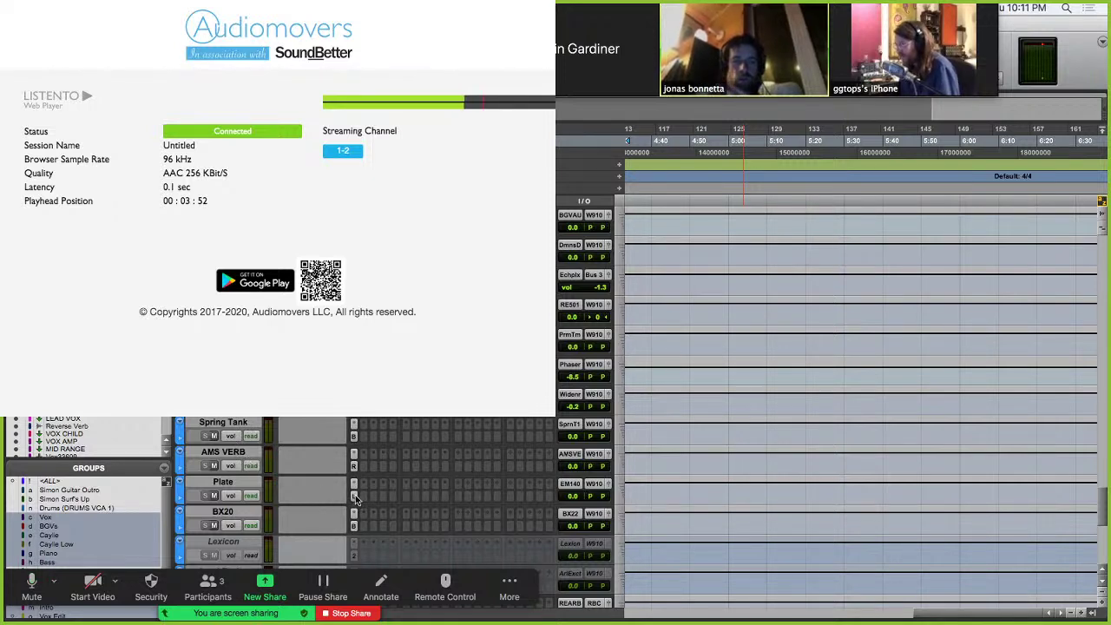
Review the reverb returns down to the Rear Bus and check the insert on the BX20 track.
scroll(359, 499, down, 1)
scroll(359, 497, down, 2)
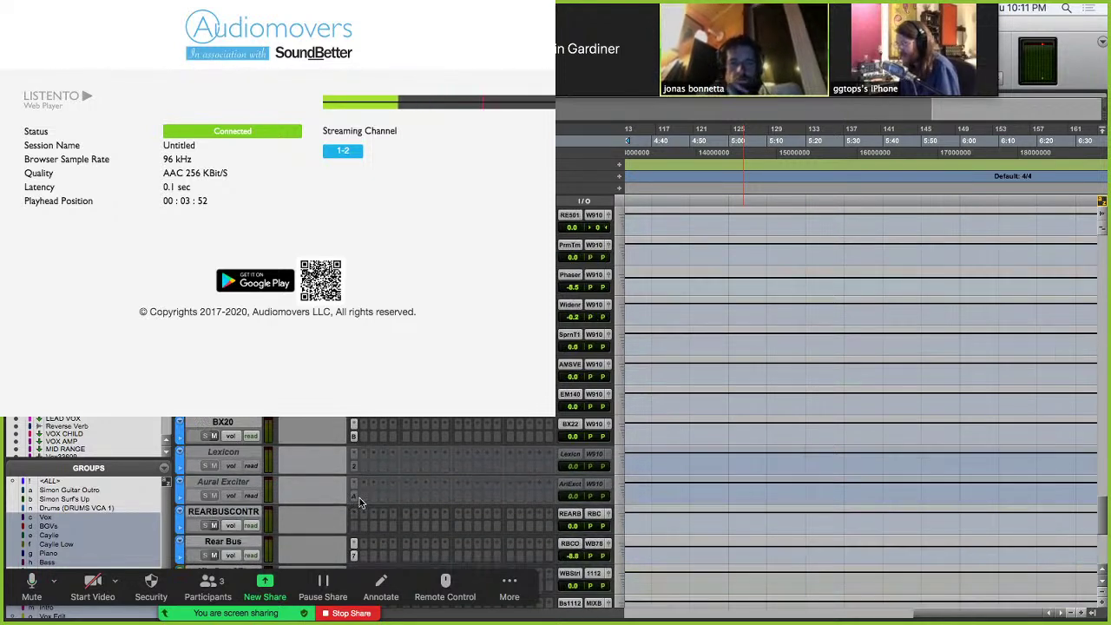
click(354, 436)
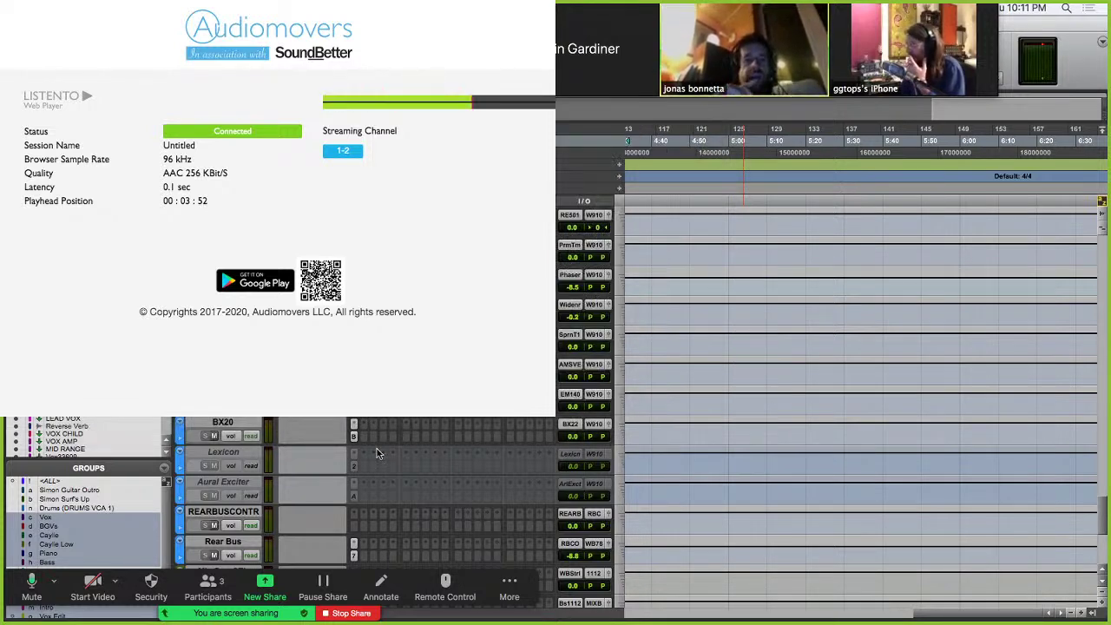
Open the Rear Bus plug-in and compare the mix with the Rear Bus muted and unmuted from the Re entry.
scroll(378, 453, down, 4)
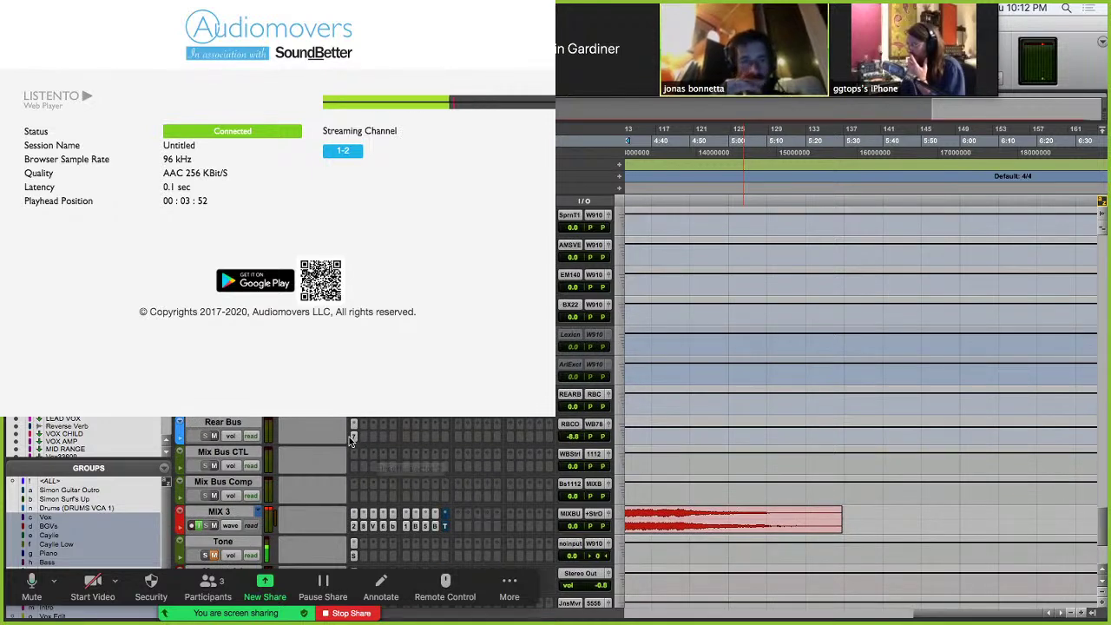
click(353, 437)
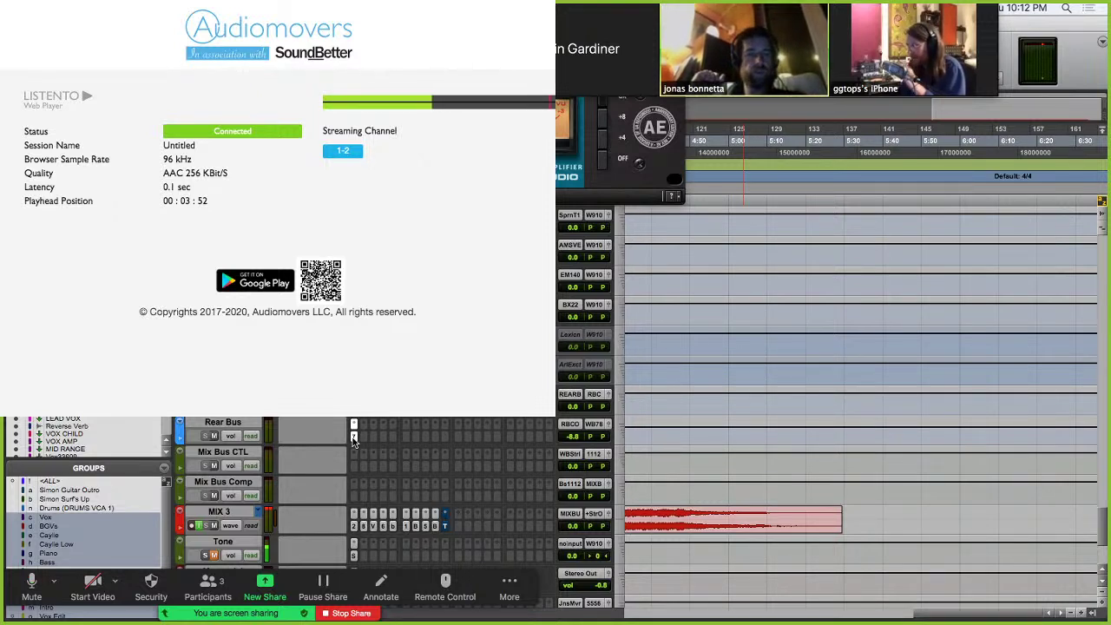
click(214, 439)
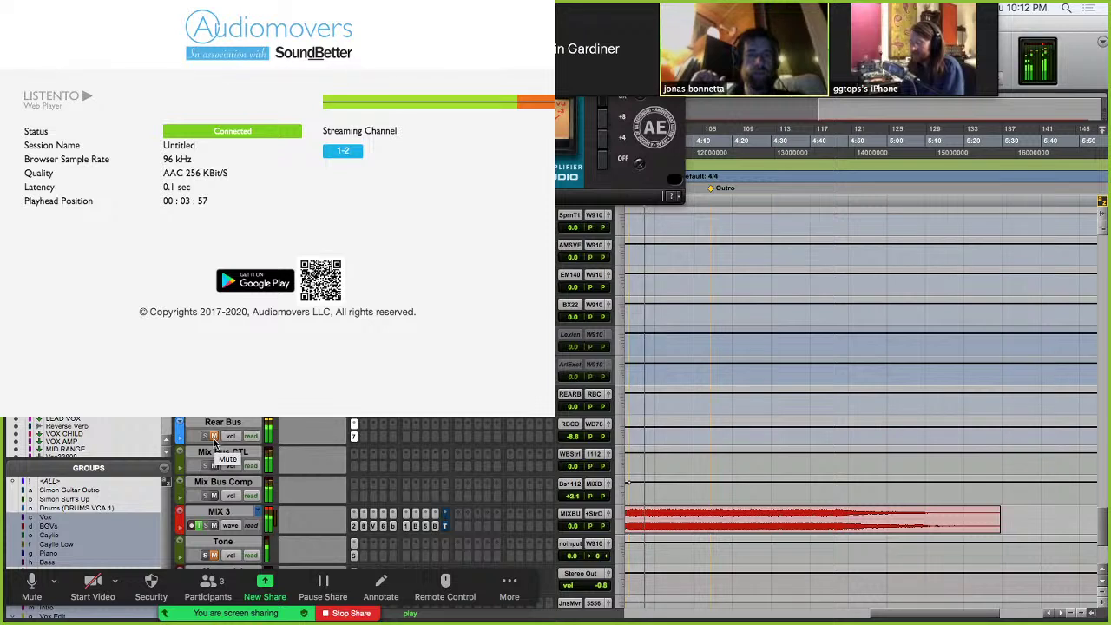
click(214, 438)
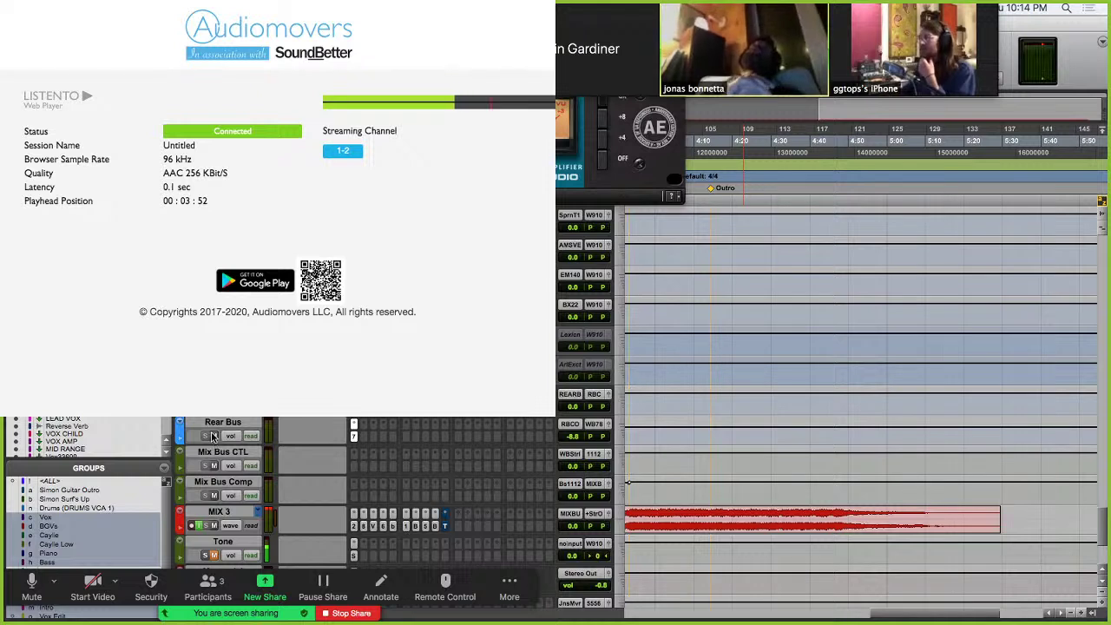
Review the background vocal tracks up to LEAD VOX AUX, and inspect and close its send fader window.
scroll(213, 435, up, 1)
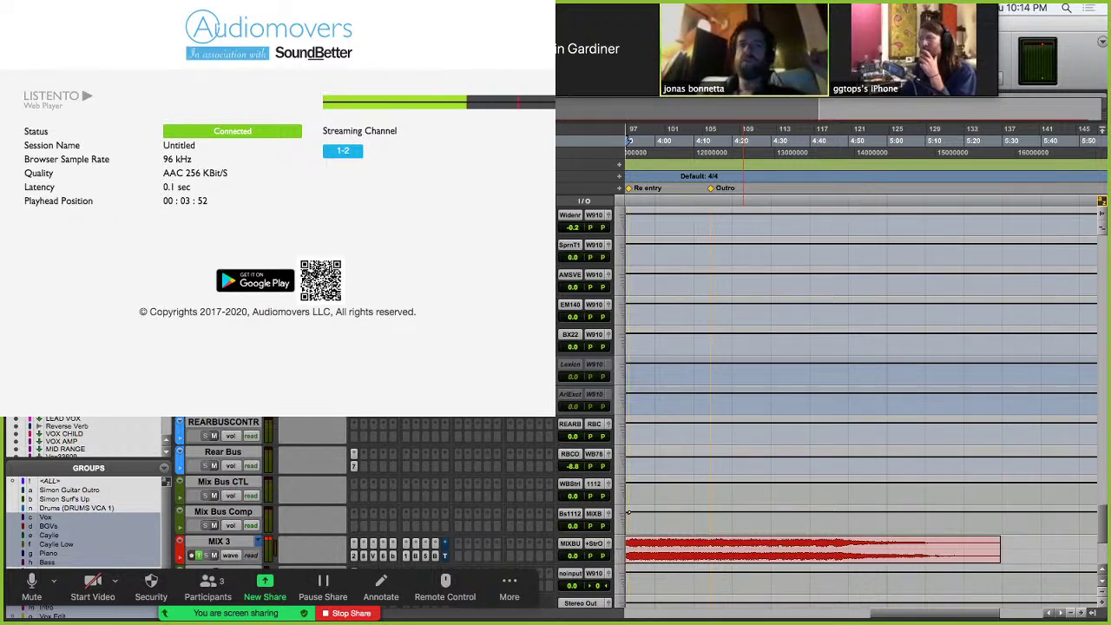
scroll(859, 390, up, 7)
scroll(860, 390, up, 6)
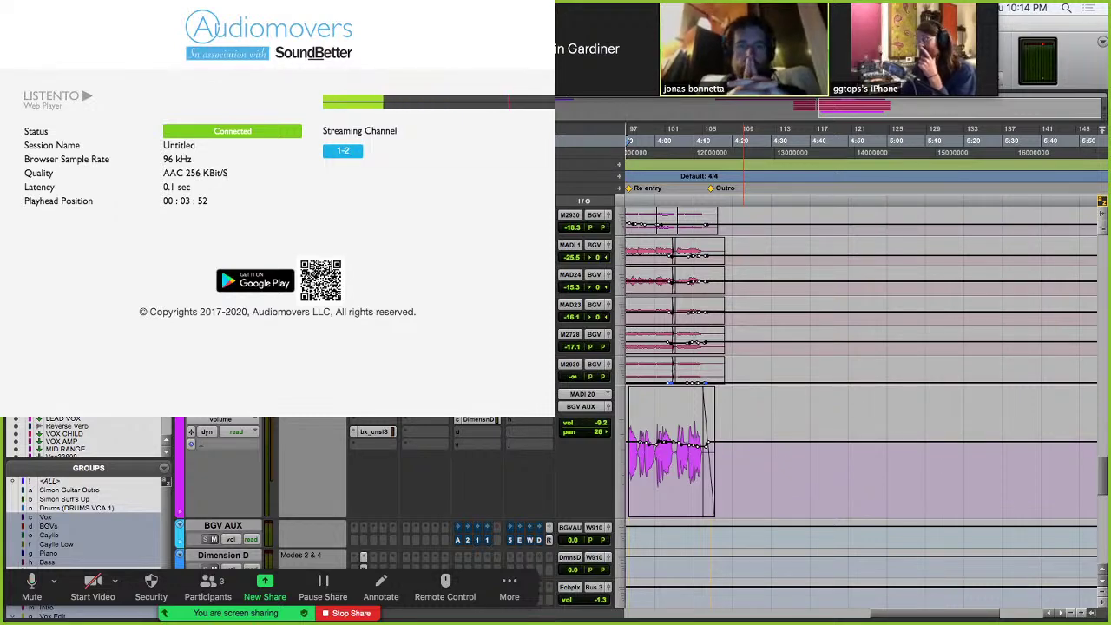
scroll(859, 390, up, 10)
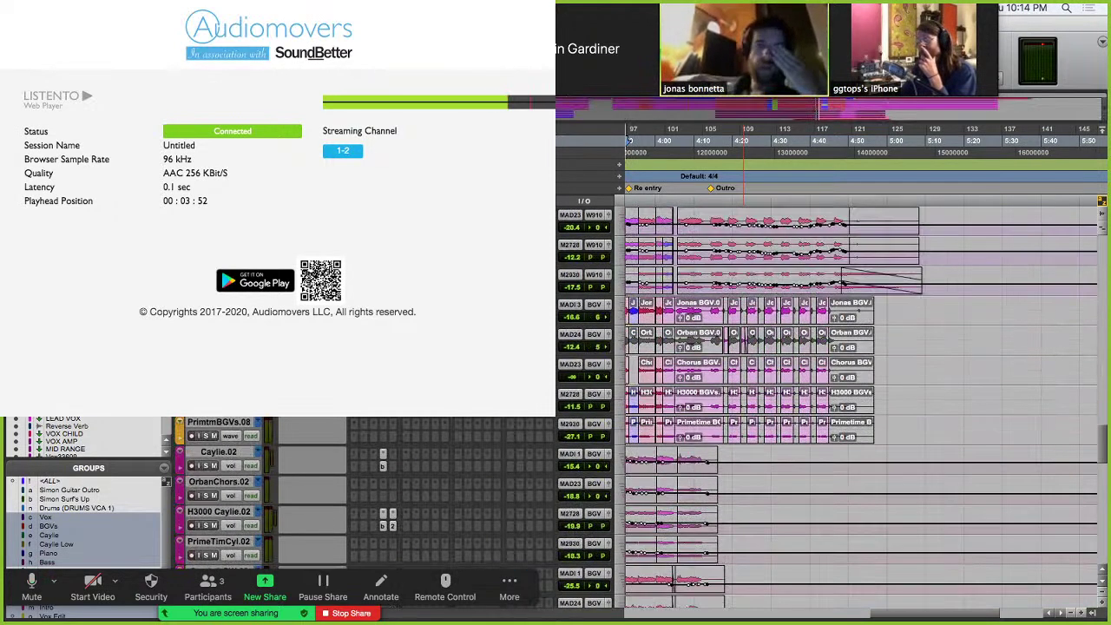
scroll(859, 390, up, 4)
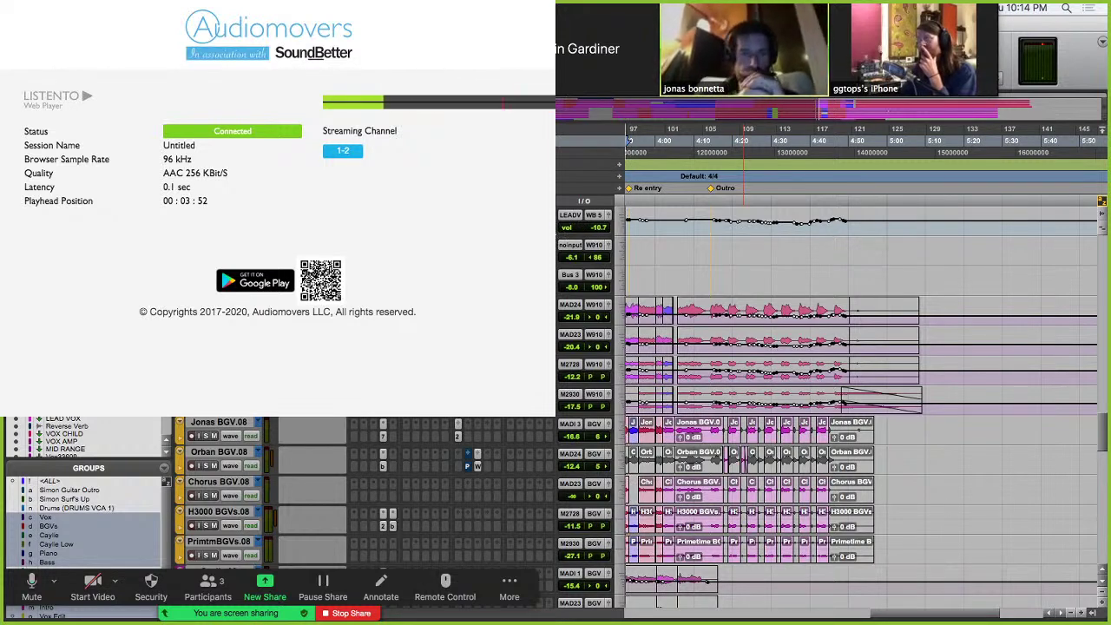
click(564, 227)
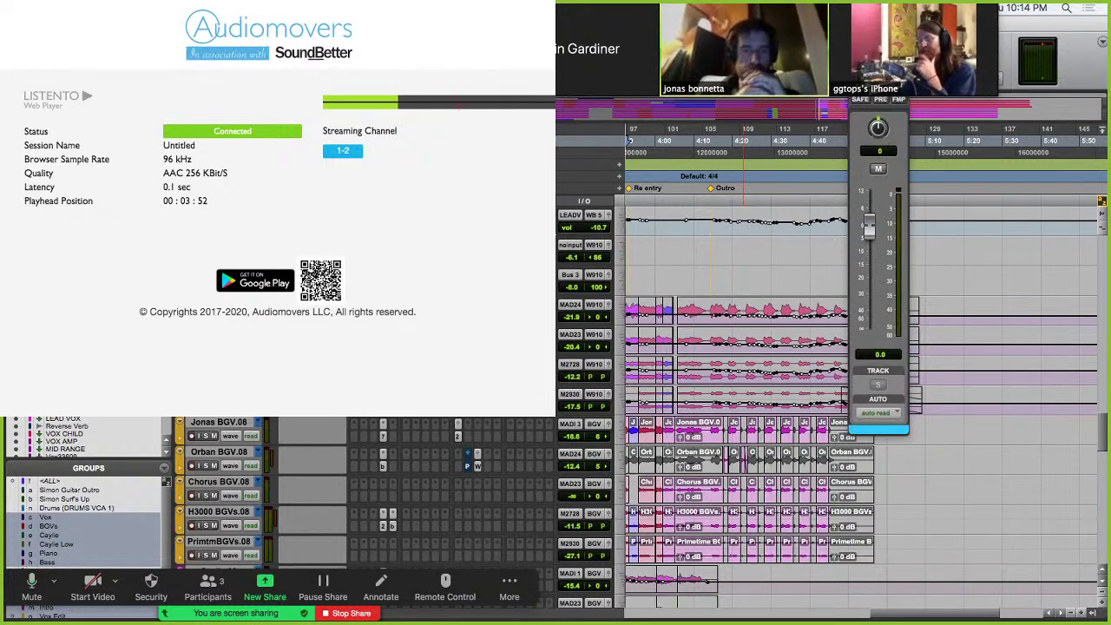
key(super+w)
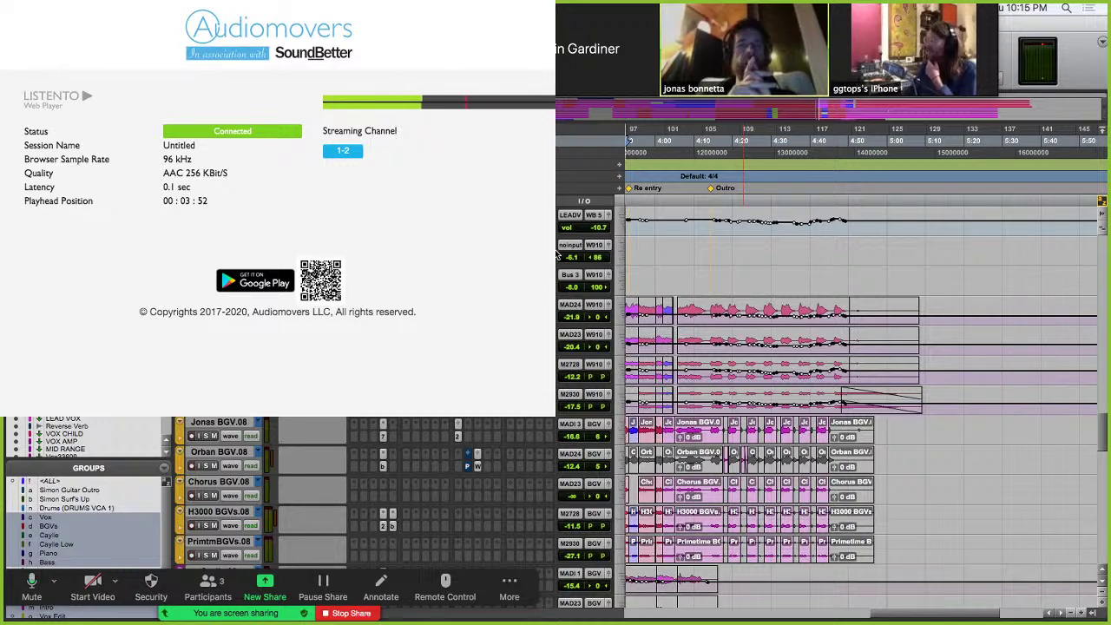
Set the height of the MIX 3 track near the end of the session to jumbo.
scroll(558, 253, down, 10)
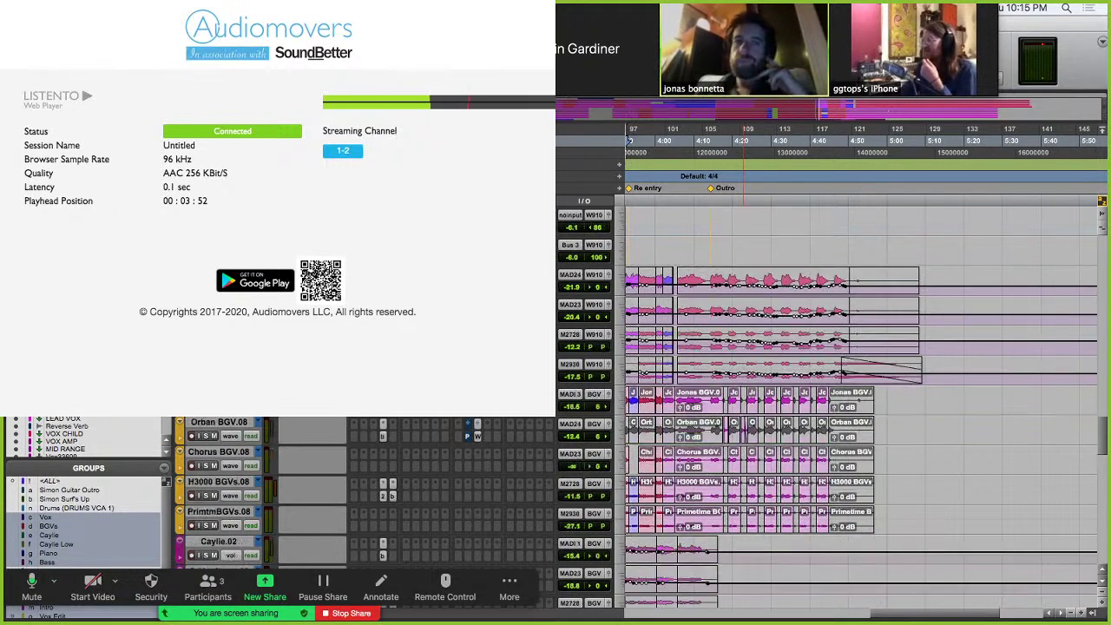
scroll(558, 254, down, 10)
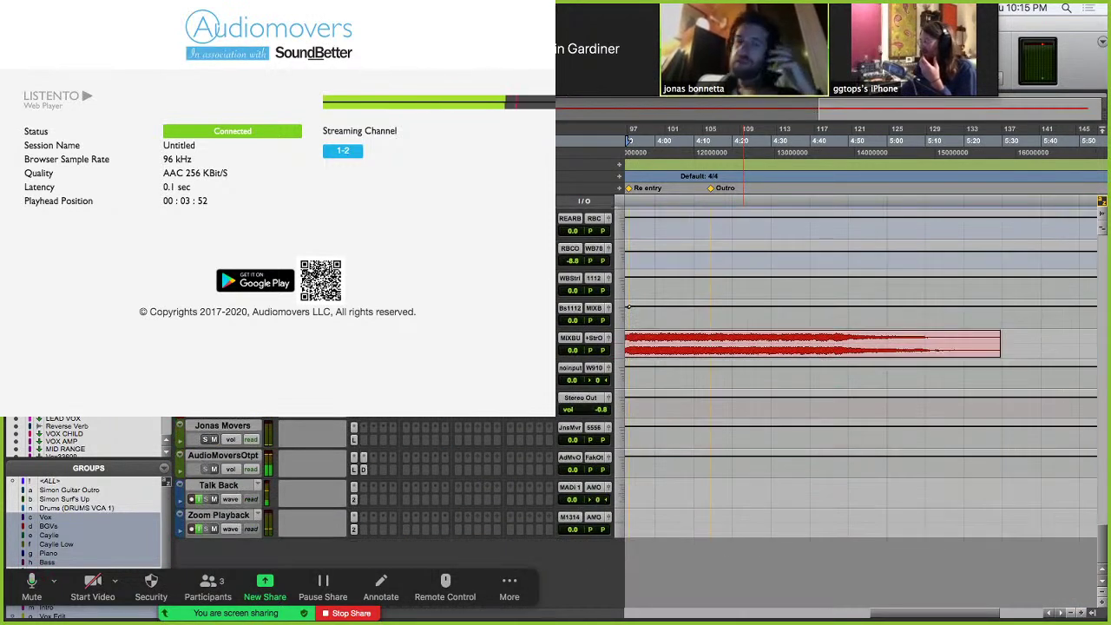
scroll(558, 254, up, 2)
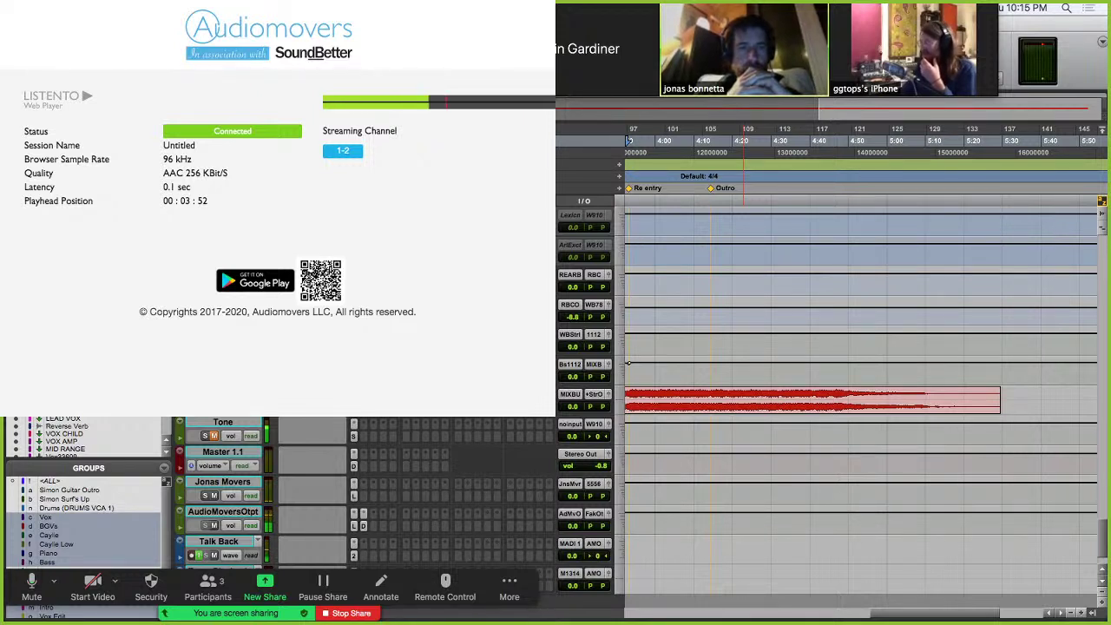
click(676, 330)
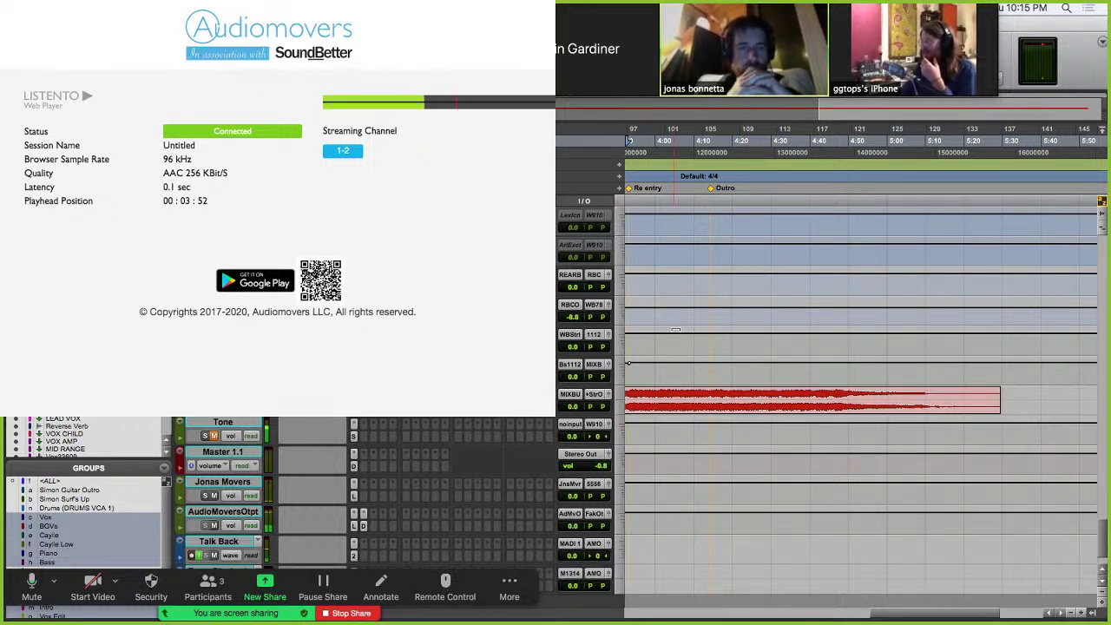
click(645, 400)
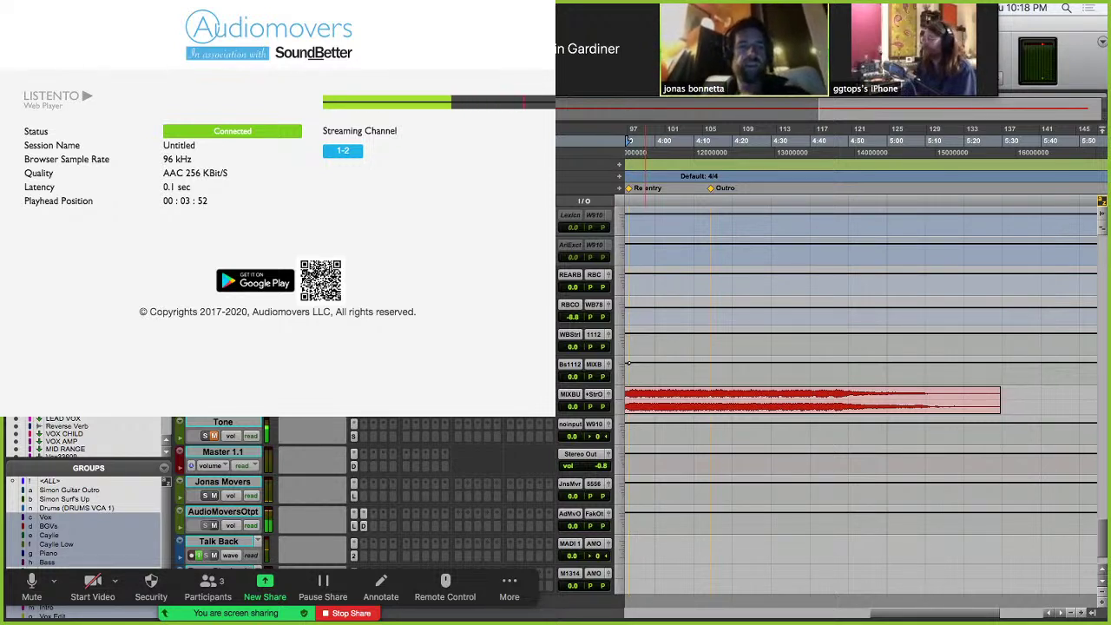
click(623, 404)
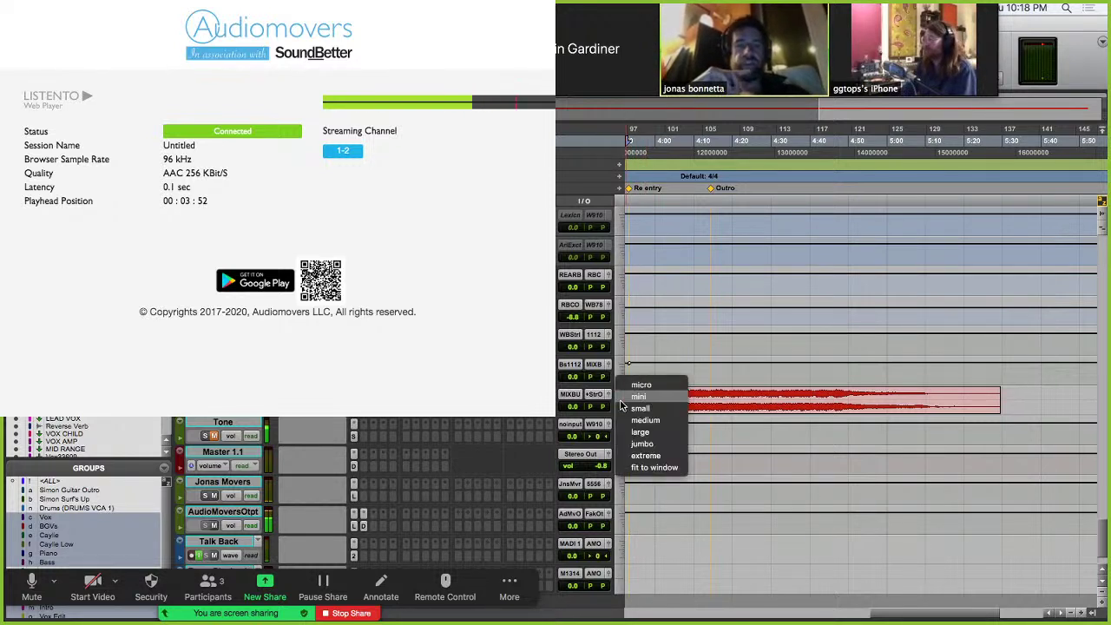
click(643, 444)
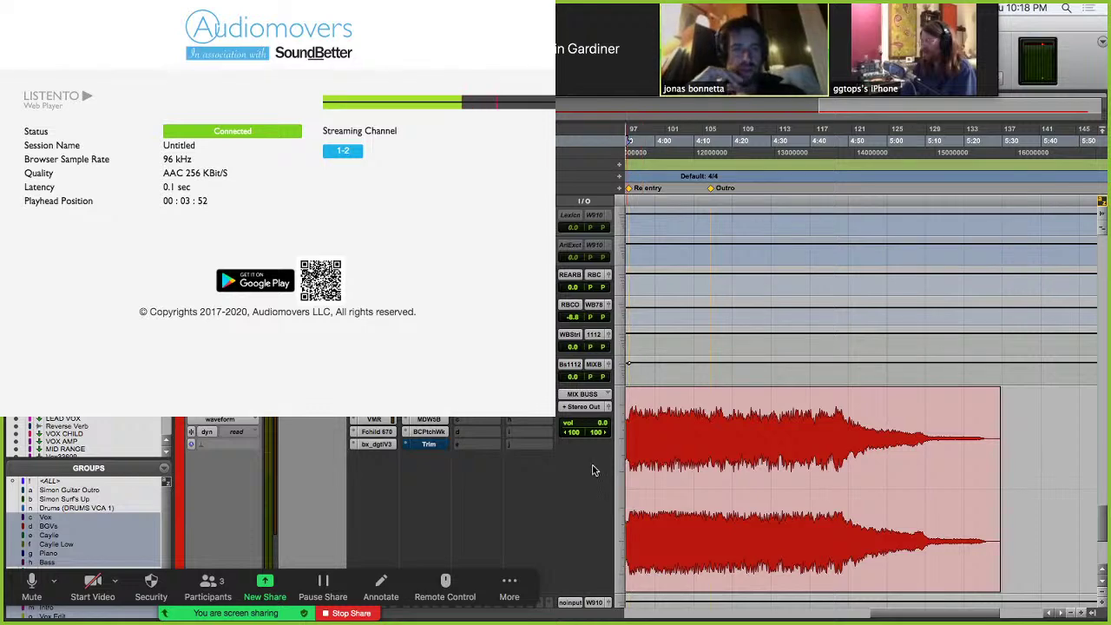
Examine the MIX 3 insert chain and compare its printed waveform from the Interlude through the Outro.
scroll(583, 478, down, 2)
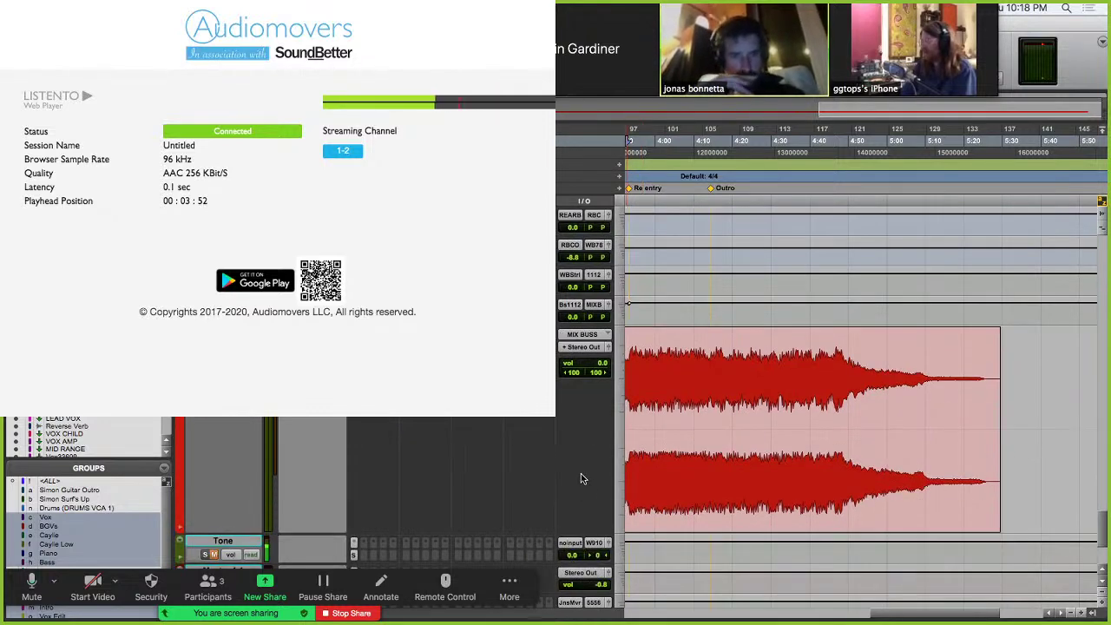
scroll(582, 478, up, 4)
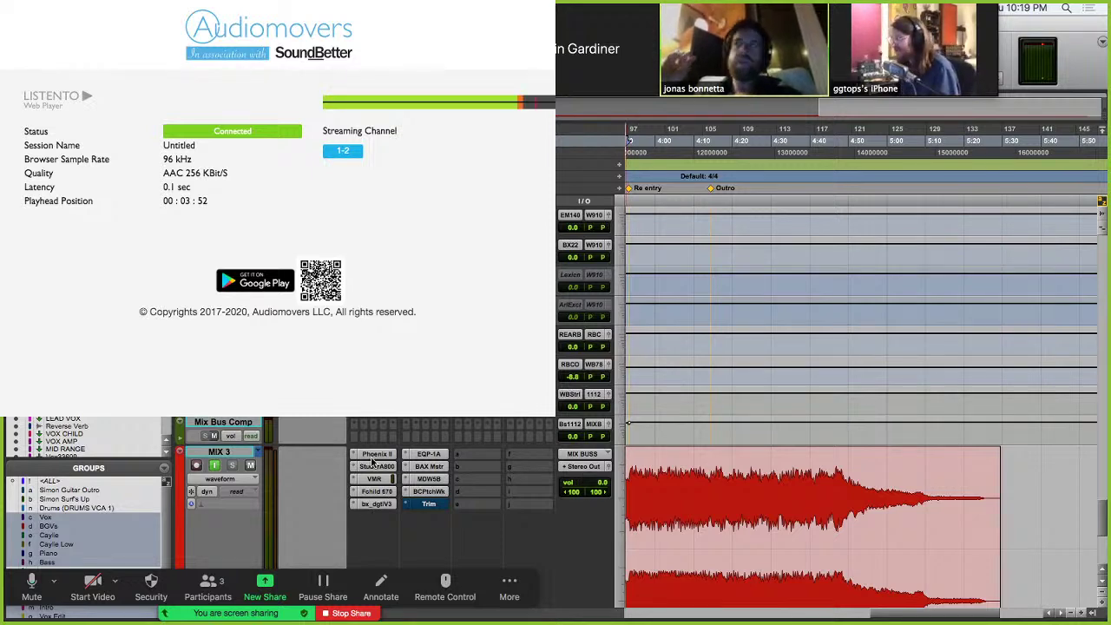
scroll(696, 475, down, 3)
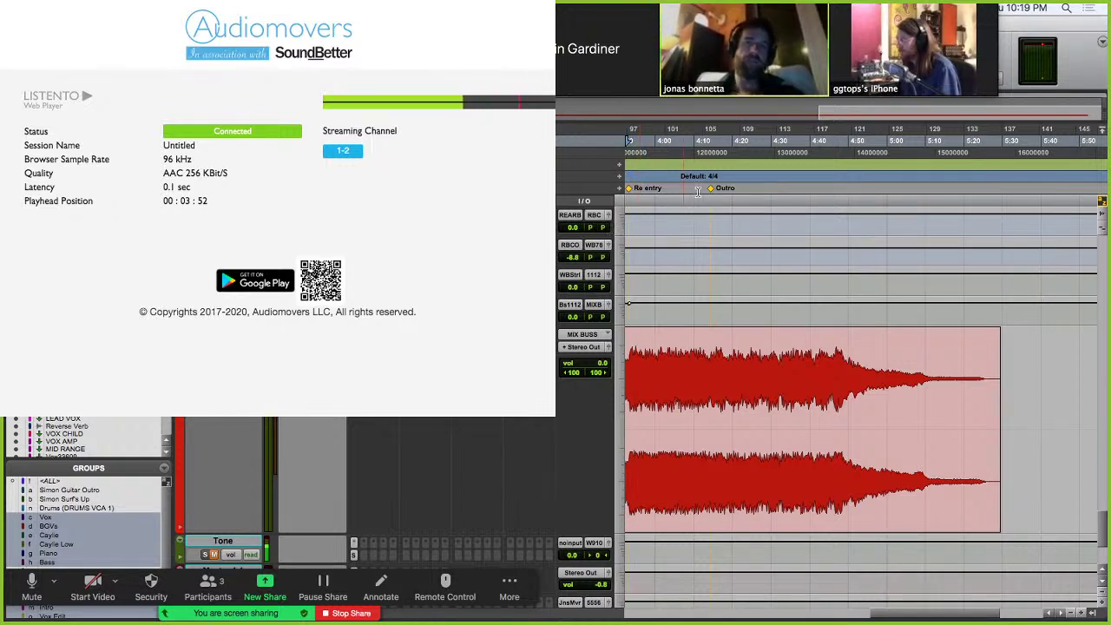
click(865, 365)
scroll(866, 364, left, 10)
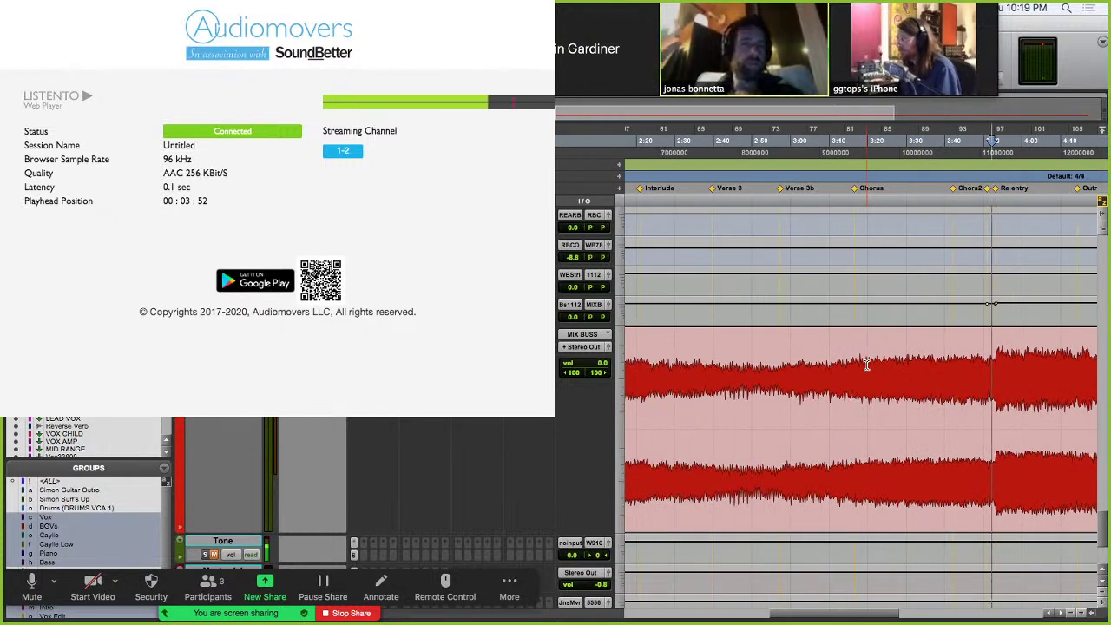
scroll(866, 364, left, 3)
scroll(866, 365, right, 15)
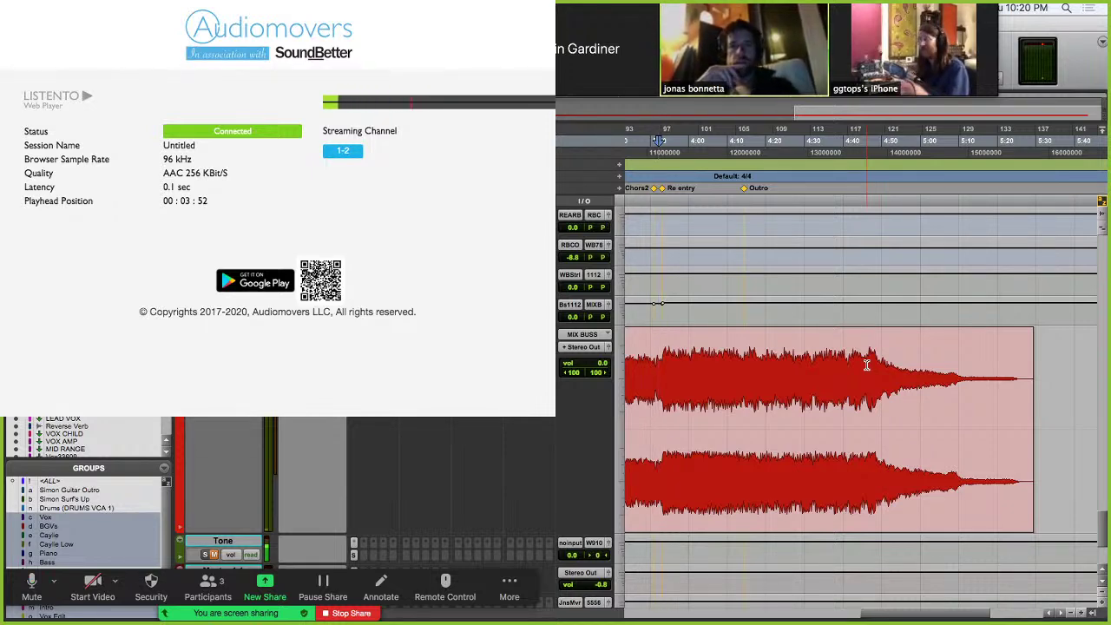
Return to the bass and guitar tracks, play the mix from the Re entry, and jump playback to about 0:57.
scroll(790, 338, up, 20)
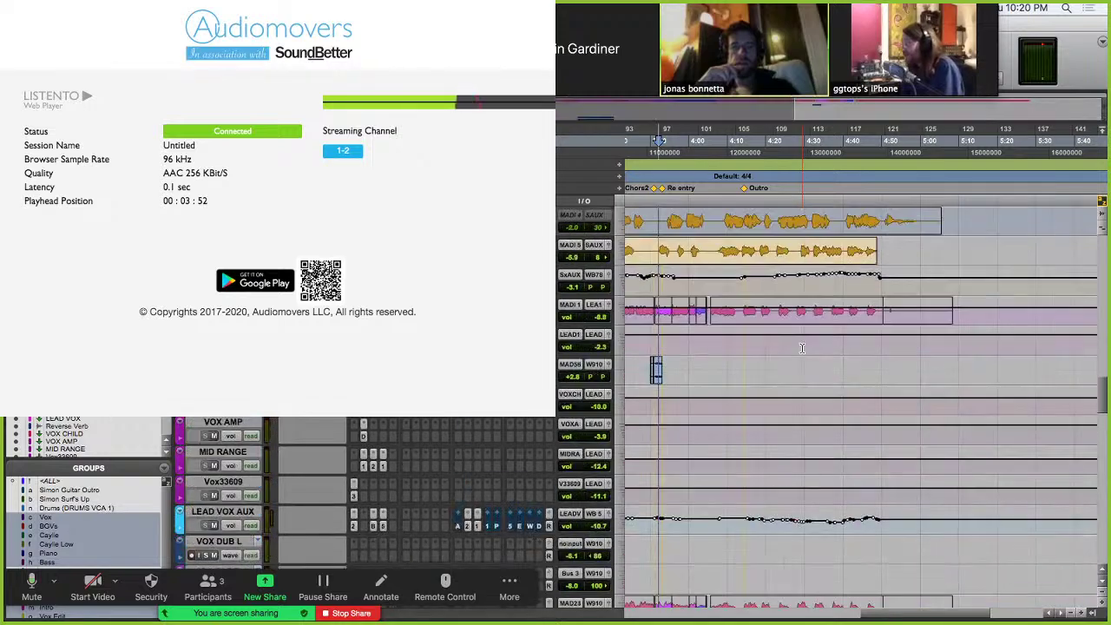
scroll(802, 348, up, 15)
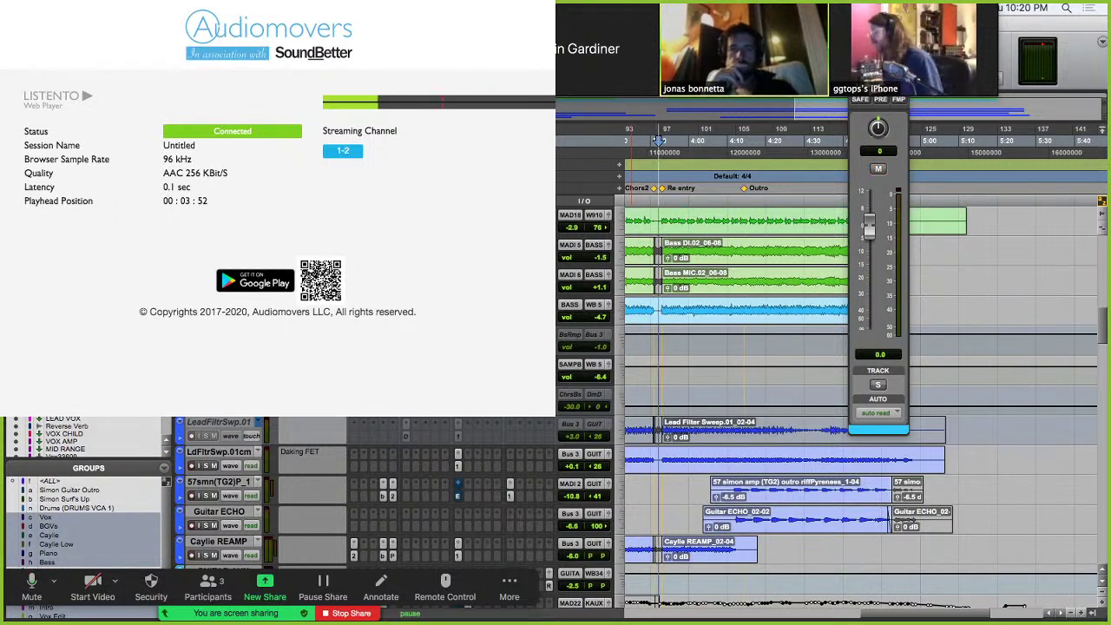
key(space)
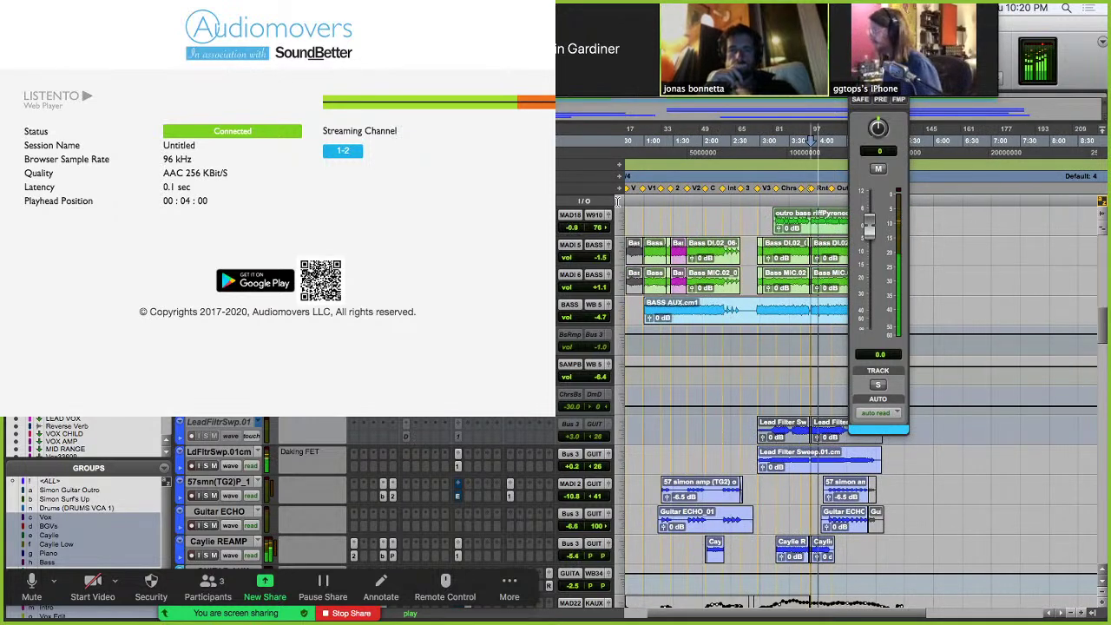
click(640, 201)
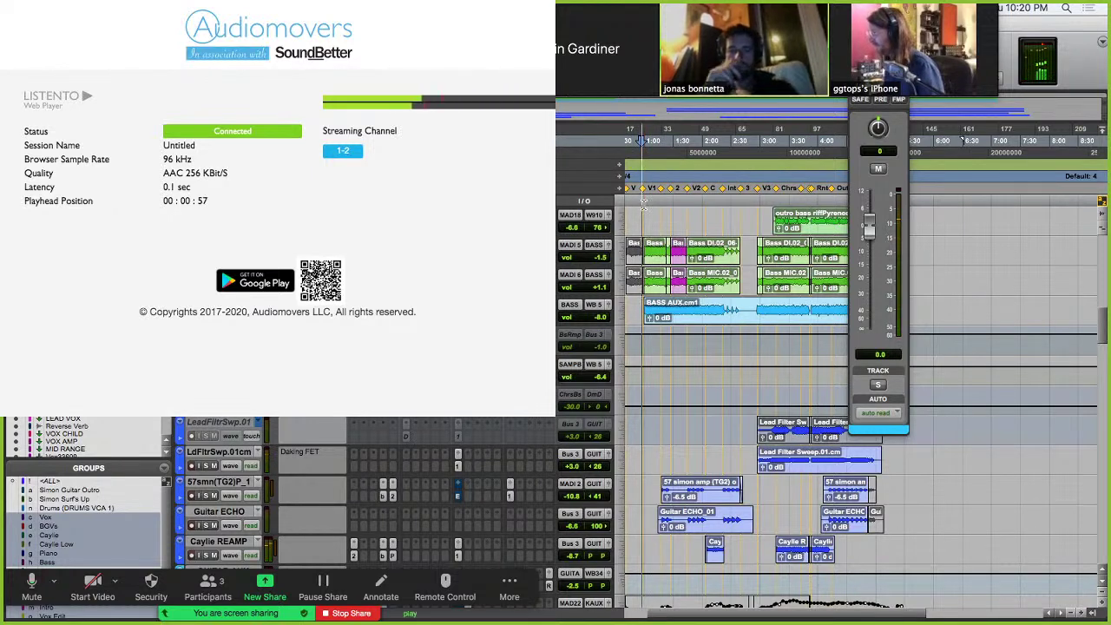
Play the Verse 1b bass section and open the BASS AUX main output fader window to follow its volume automation.
key(super+bracketright)
key(space)
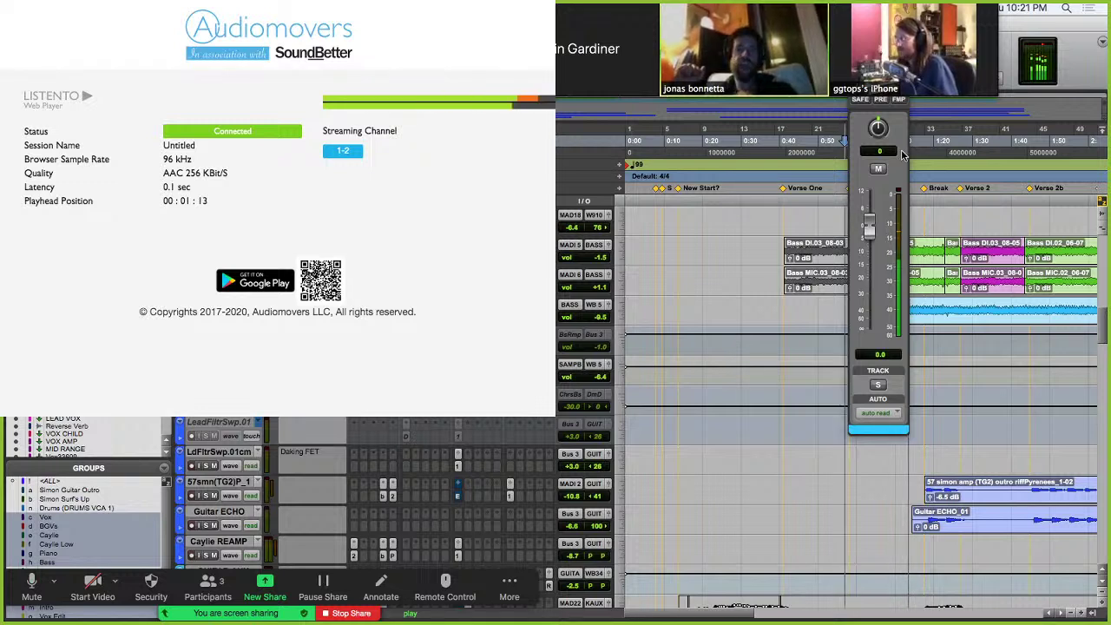
key(space)
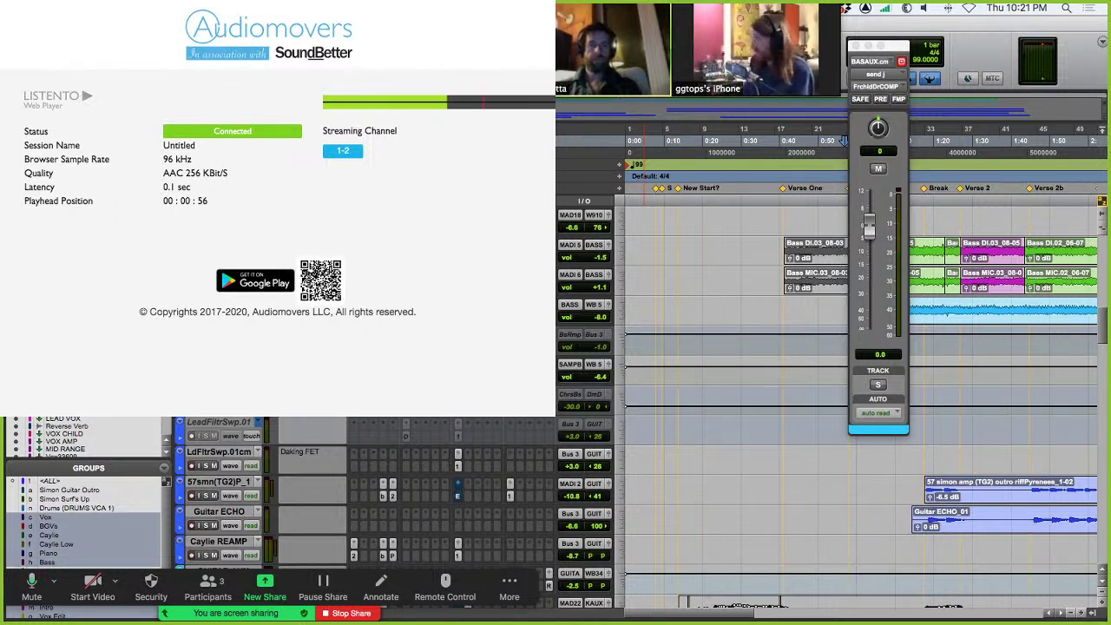
click(608, 306)
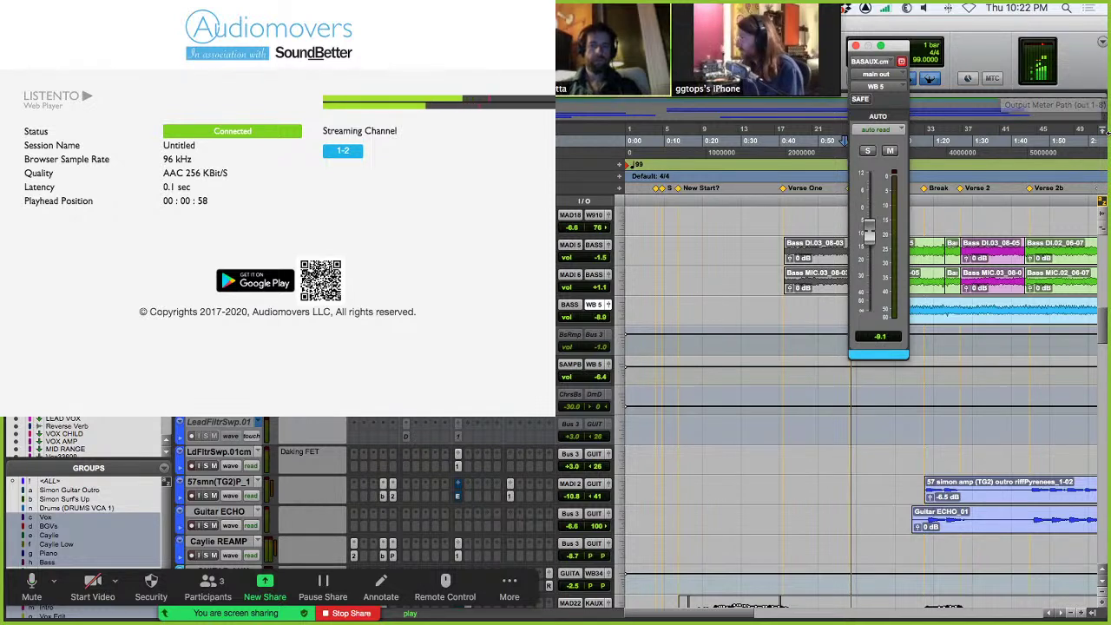
drag(869, 231, 874, 262)
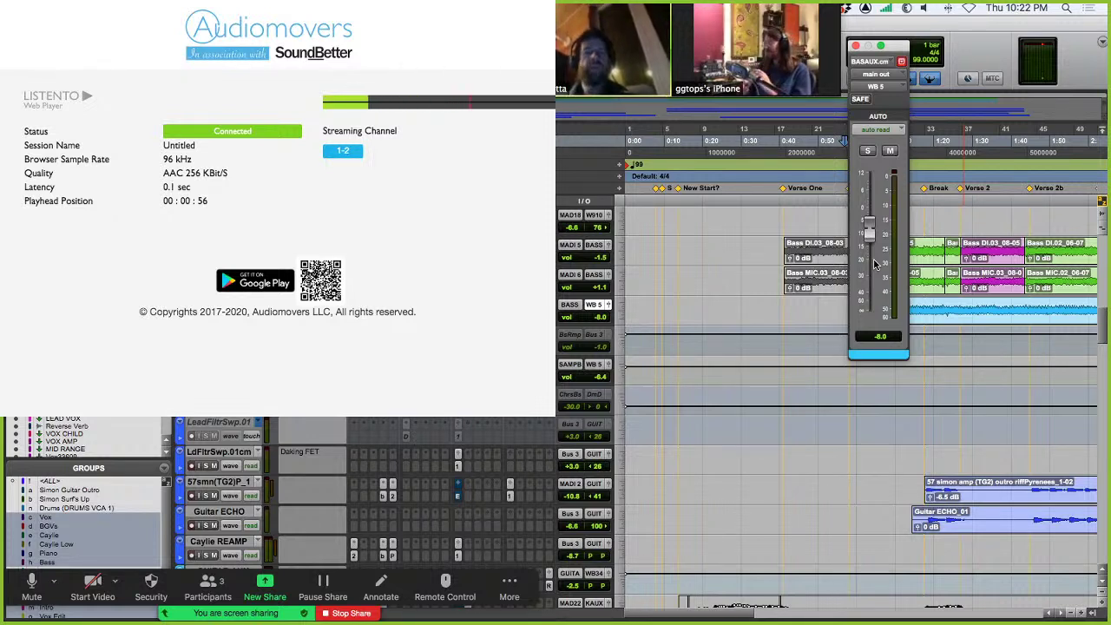
Compare the BASS AUX soloed and within the full mix while watching the Rear Bus 1176AE limiter.
scroll(690, 445, down, 10)
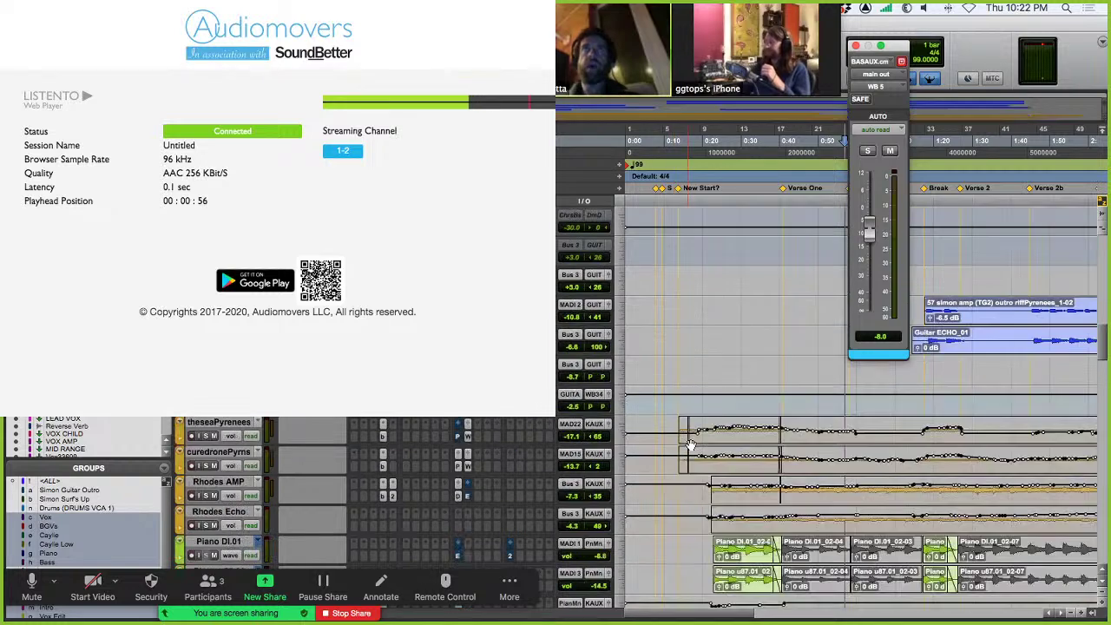
scroll(690, 445, down, 6)
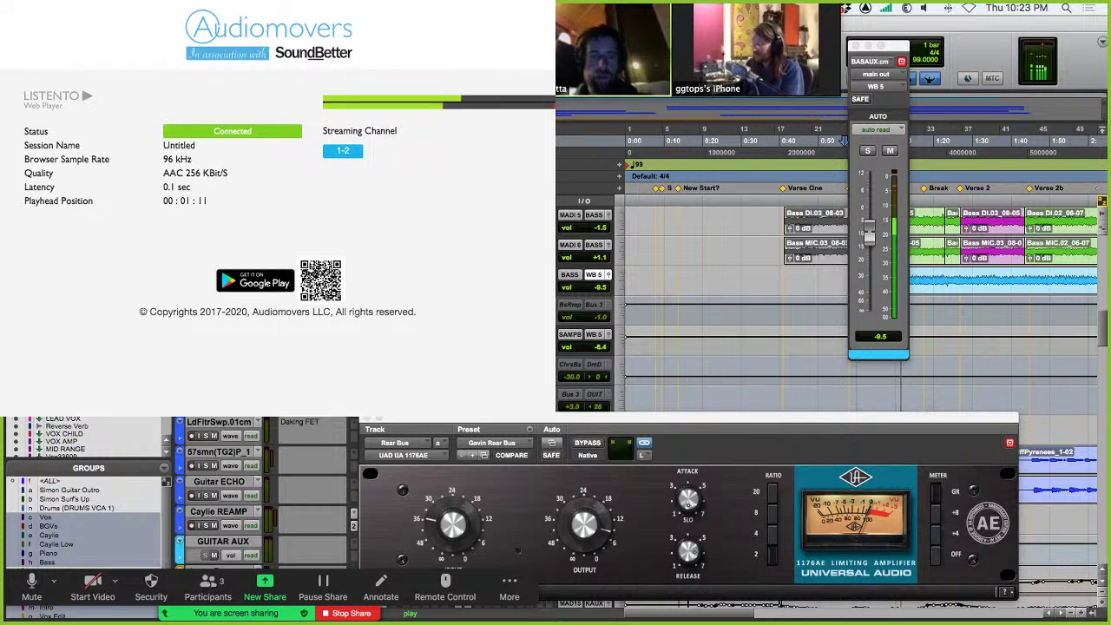
key(shift+s)
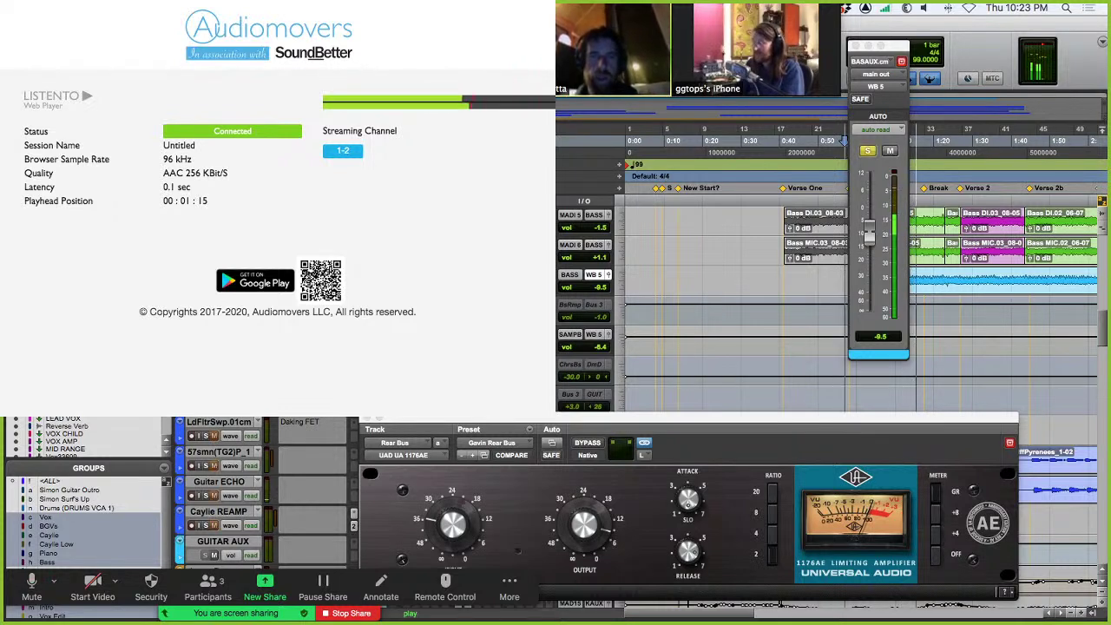
key(shift+s)
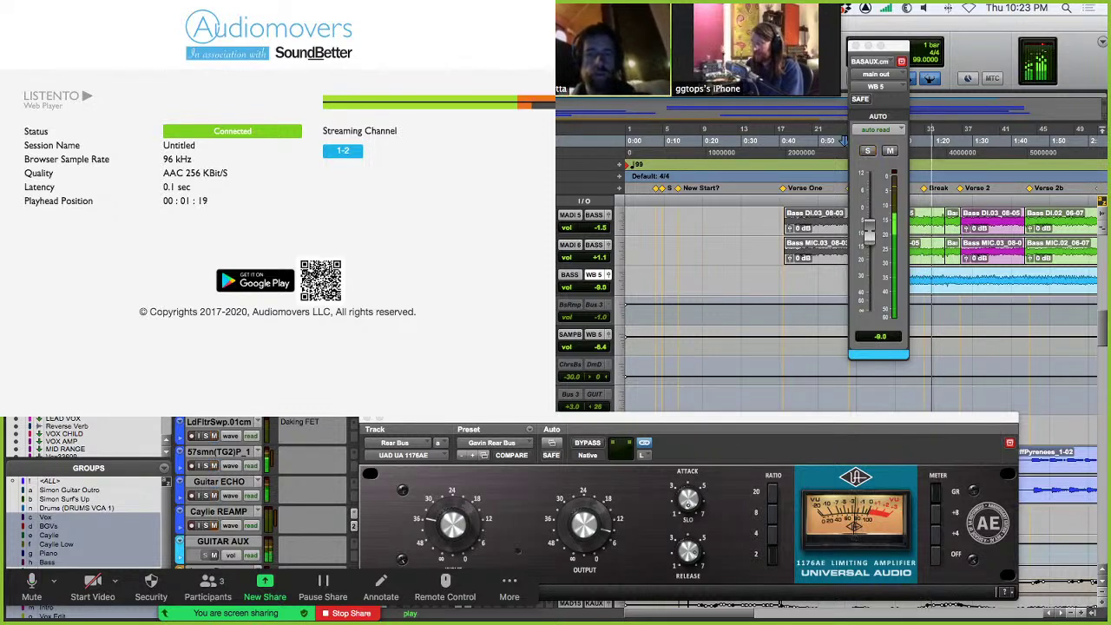
key(shift+s)
key(space)
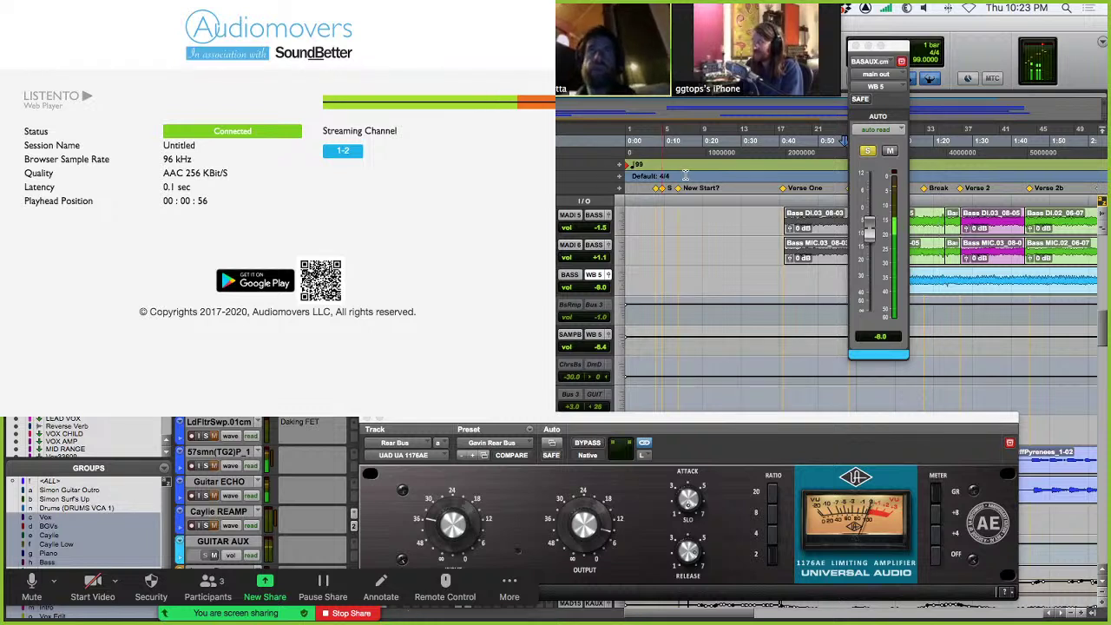
Move the BASS AUX fader window off the clips, play the soloed bass from about 1:16, and unsolo it.
drag(901, 47, 810, 54)
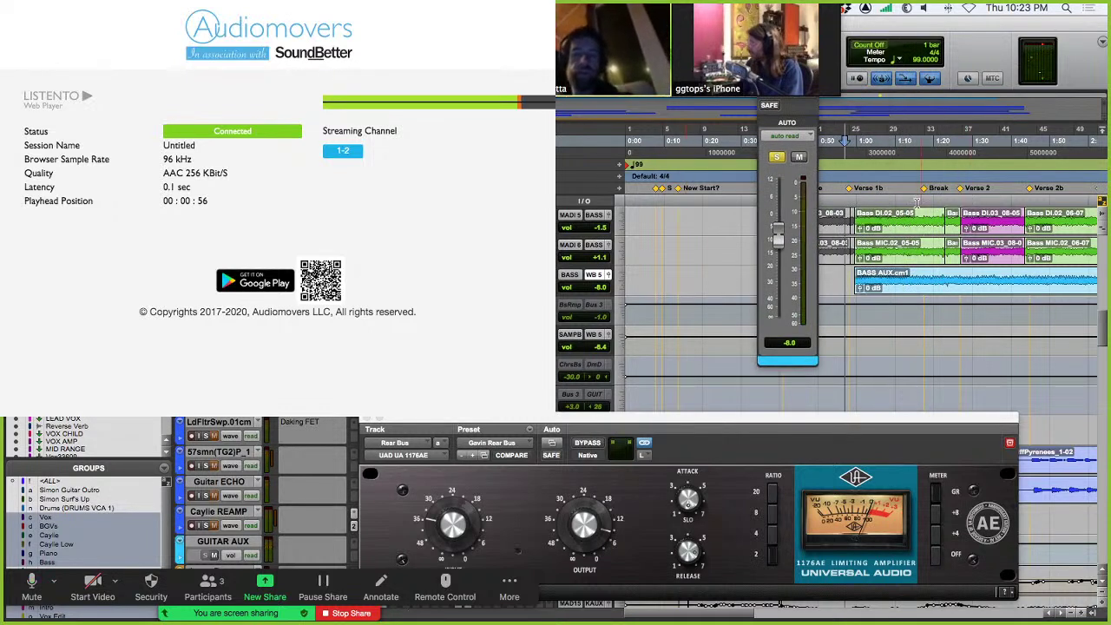
click(921, 141)
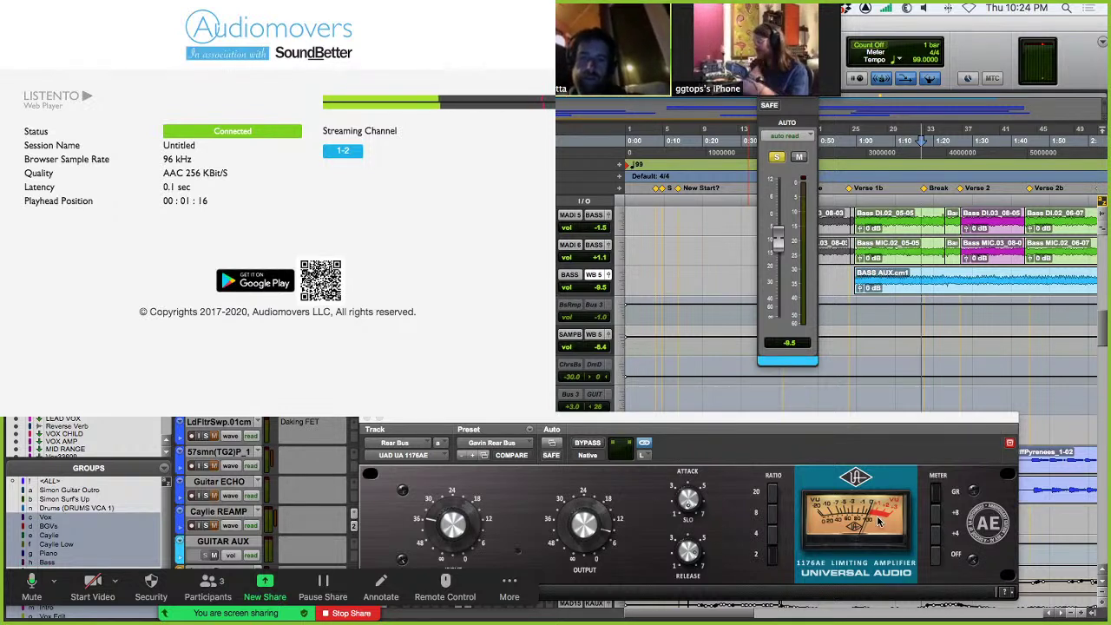
key(space)
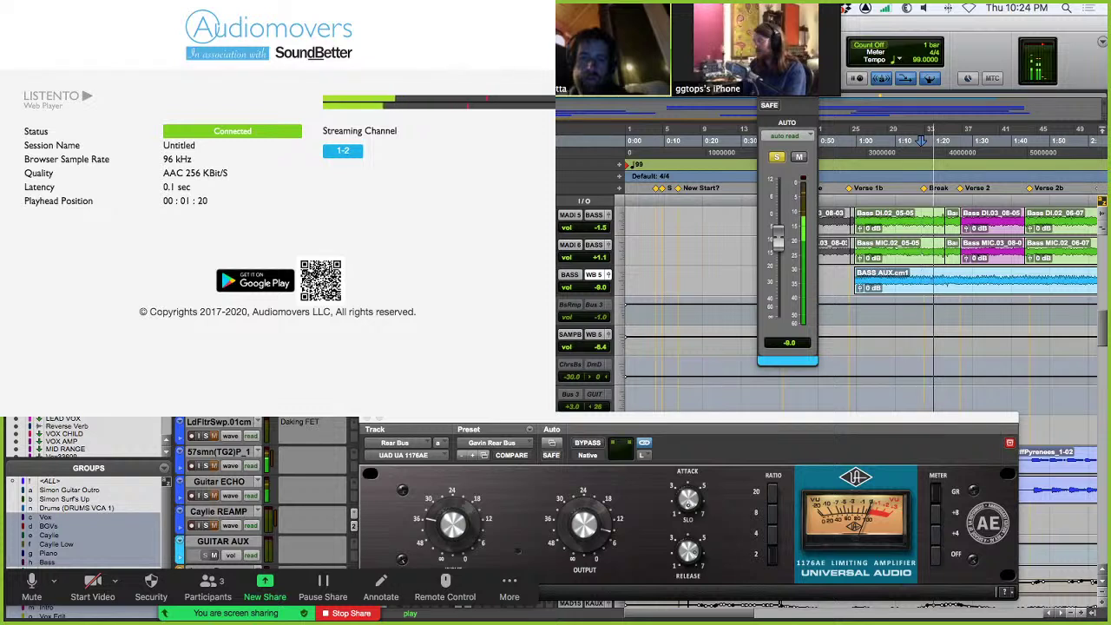
key(shift+s)
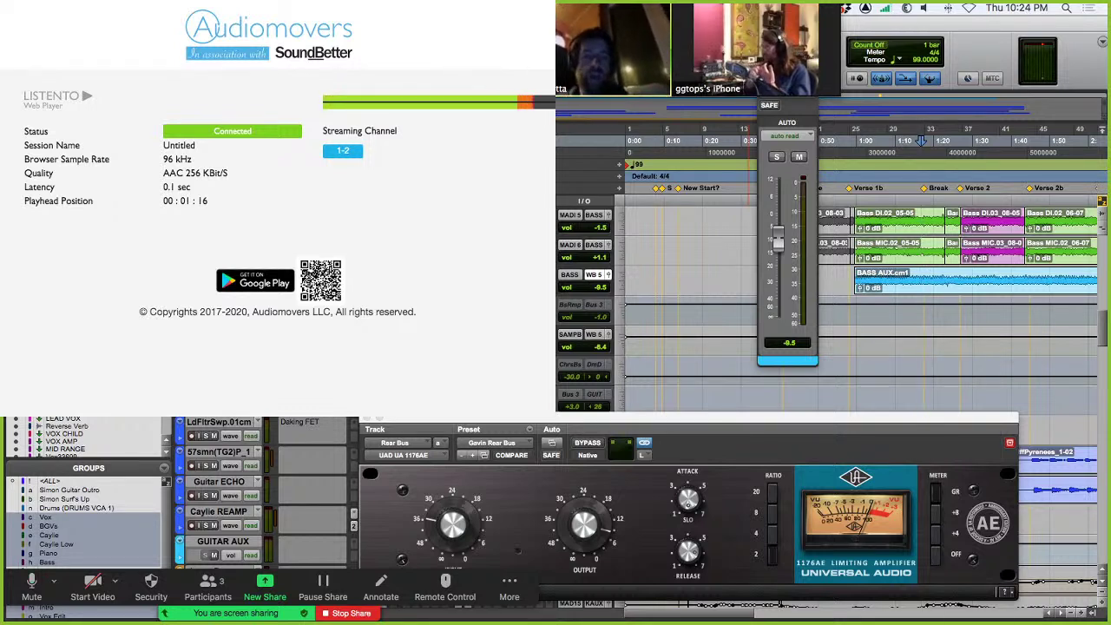
Close the Rear Bus 1176AE and review the vocal, effects return and bus tracks down to MIX 3.
click(366, 421)
scroll(541, 421, down, 5)
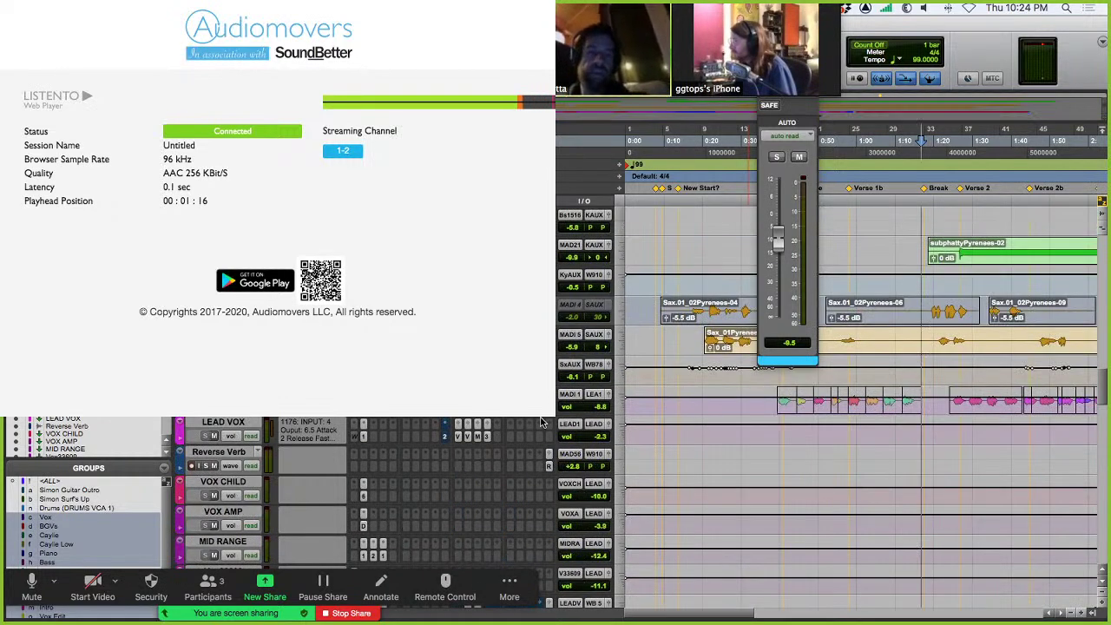
scroll(542, 423, down, 10)
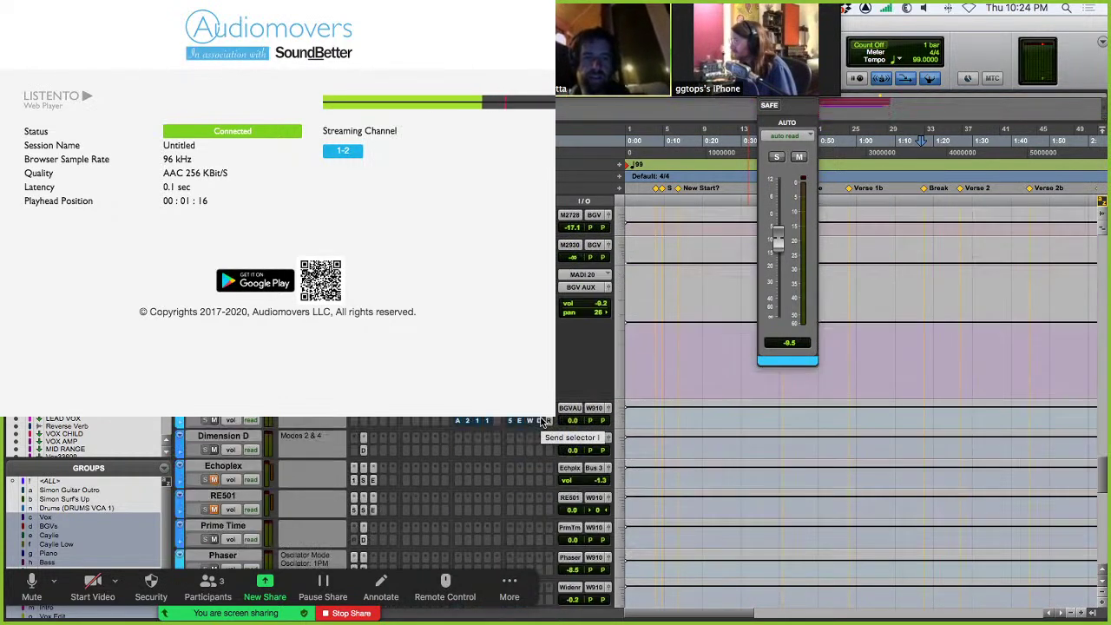
scroll(542, 422, up, 2)
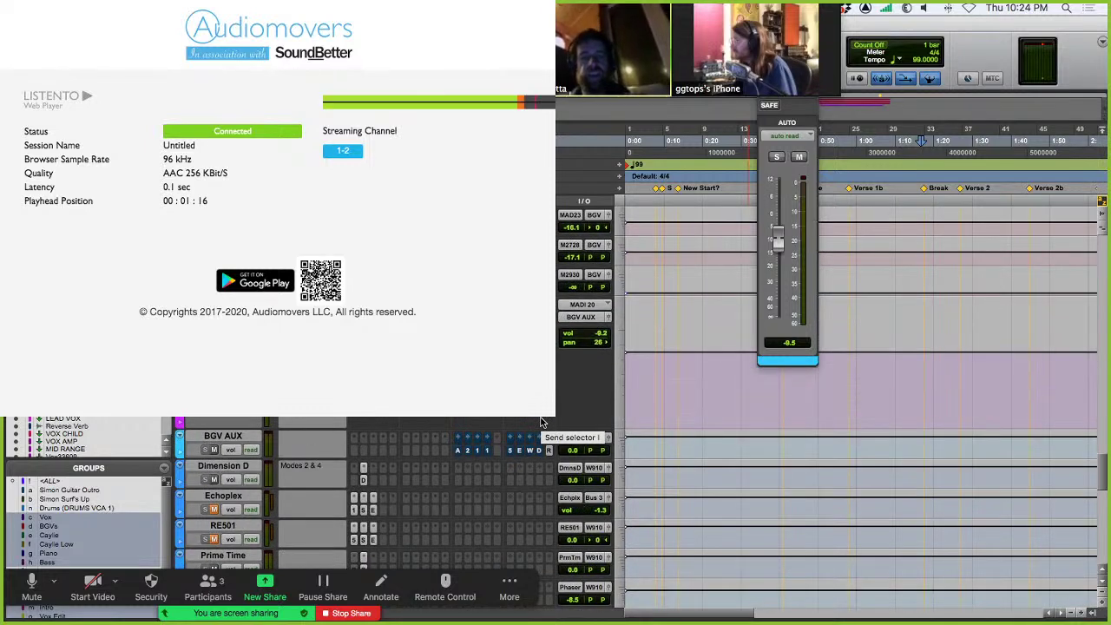
scroll(542, 423, down, 7)
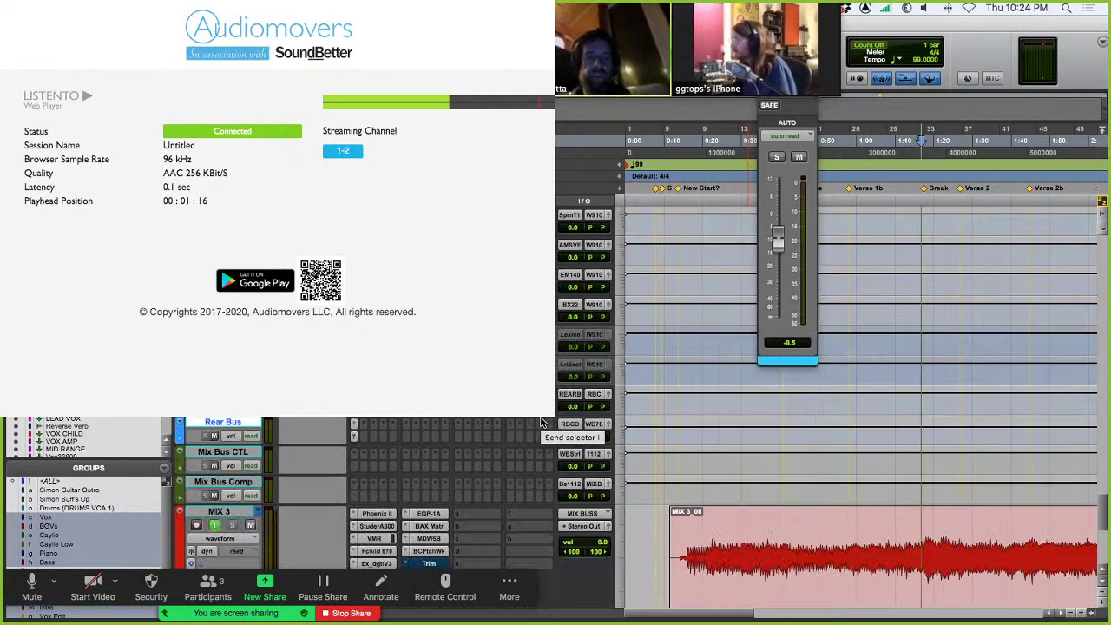
scroll(542, 423, down, 2)
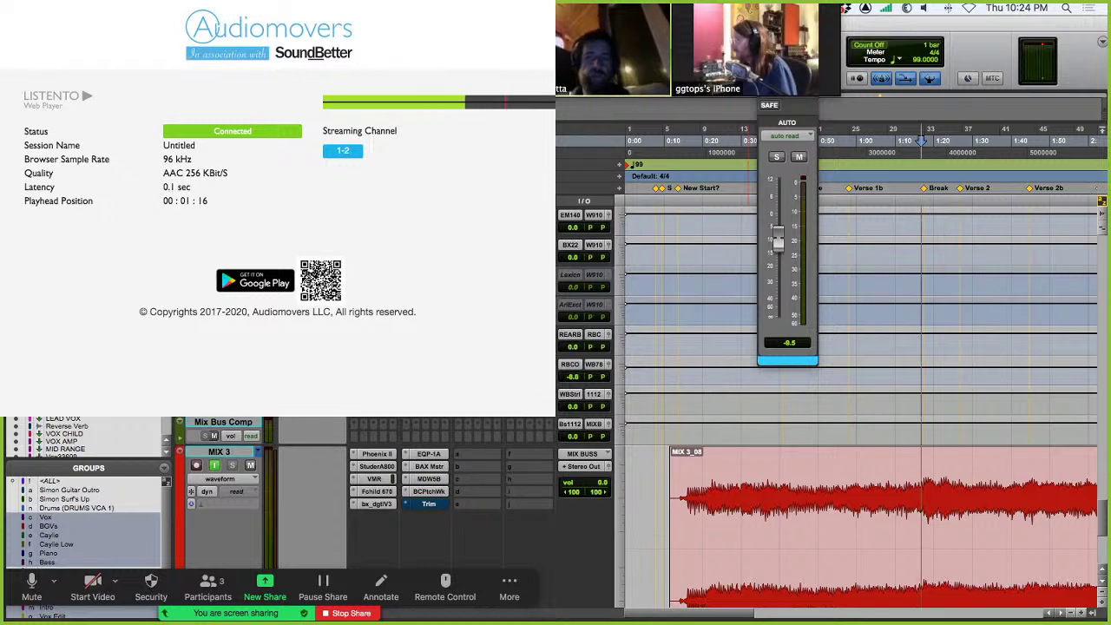
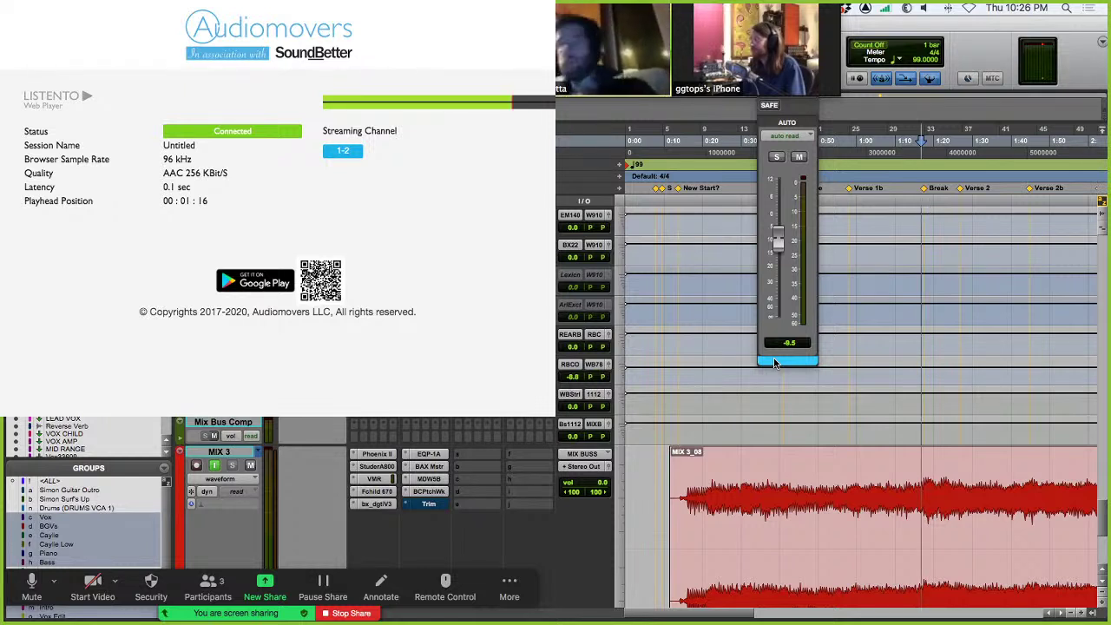
Inspect the Fairchild 670 on MIX 3, moving its window clear of the waveform, and play from about 1:16.
click(380, 493)
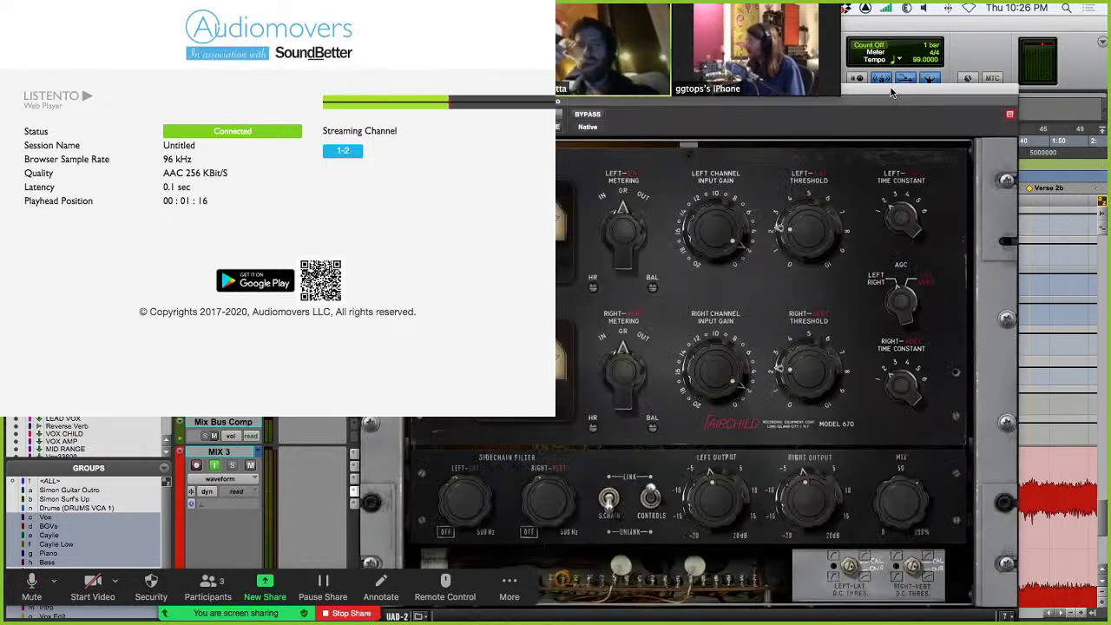
drag(891, 97, 589, 4)
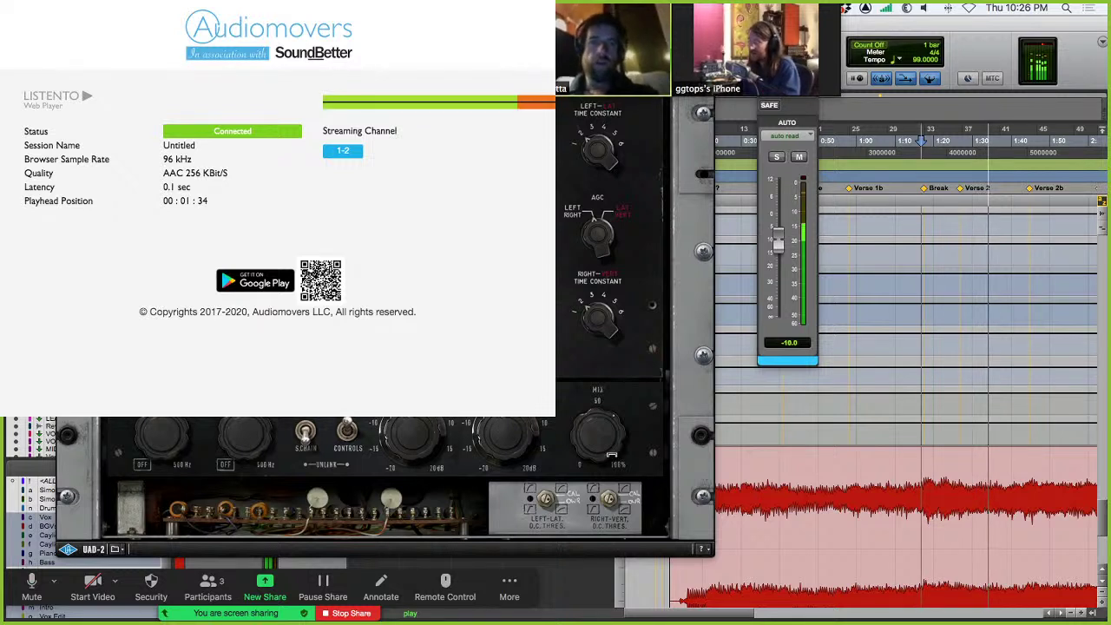
key(space)
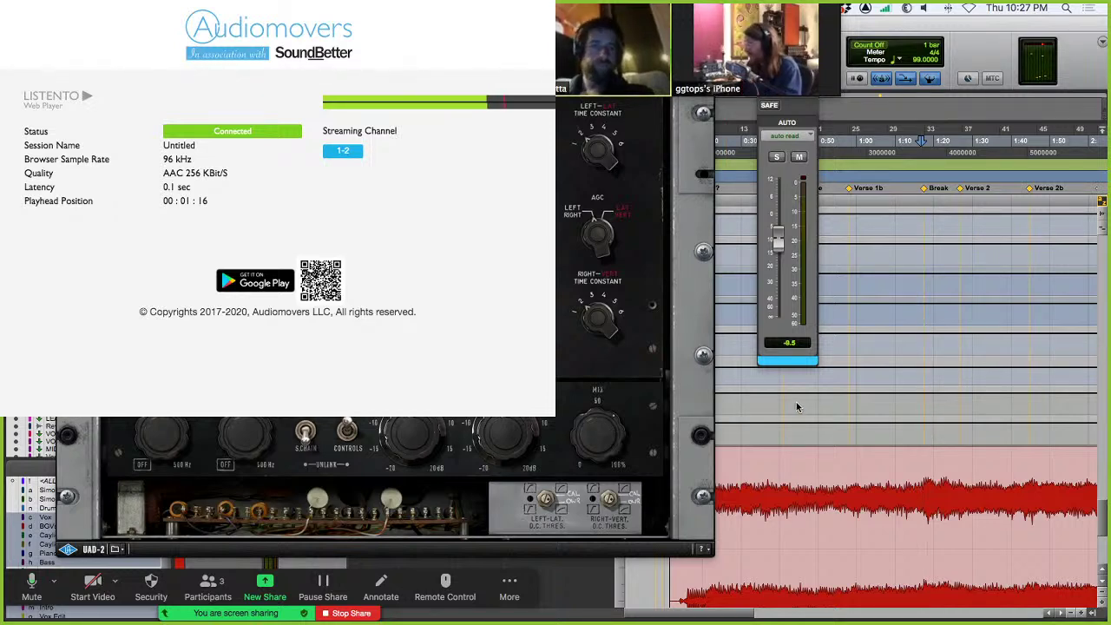
Zoom the timeline out to the whole song and audition the section leading into the Outro from about 4:02.
key(super+bracketleft)
key(super+bracketleft)
click(859, 205)
key(space)
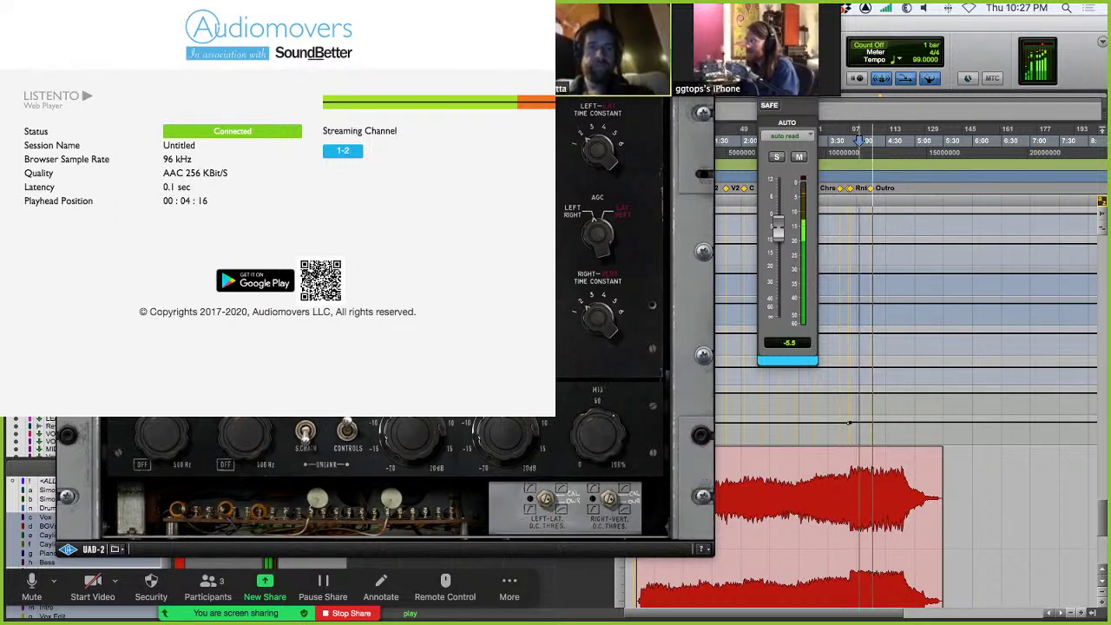
key(space)
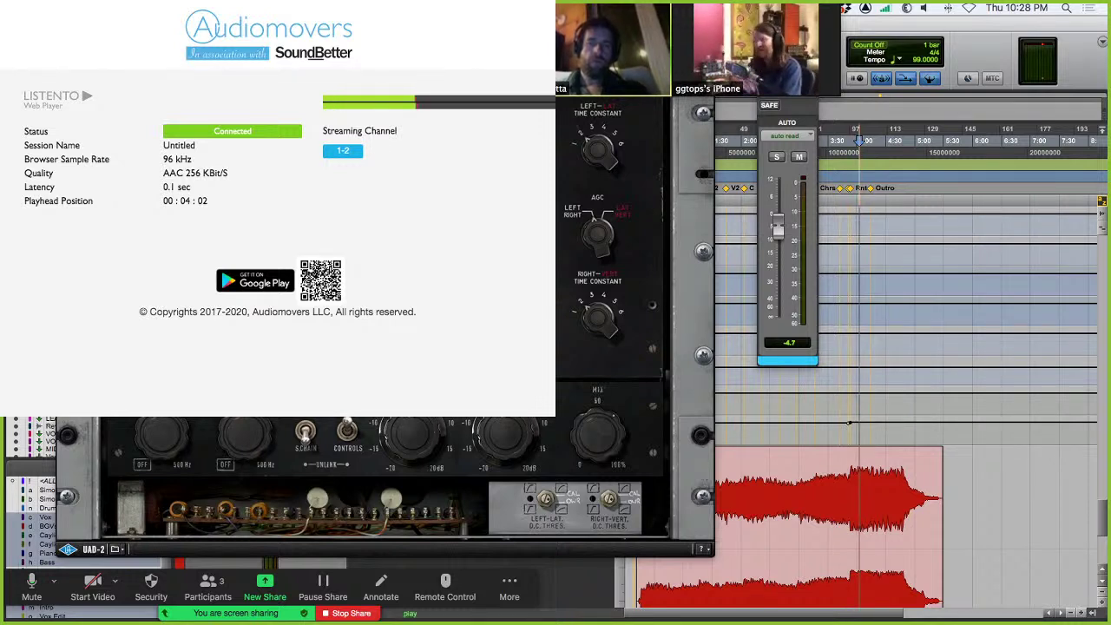
key(space)
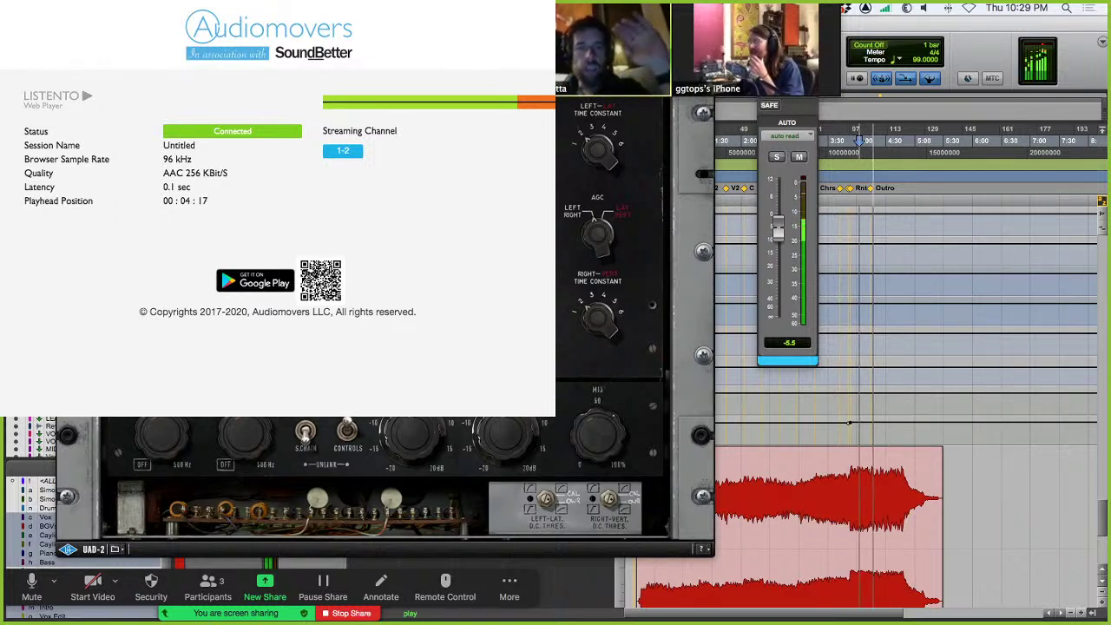
Replay from about 4:02 while examining the Fairchild 670's mix and output controls.
click(858, 141)
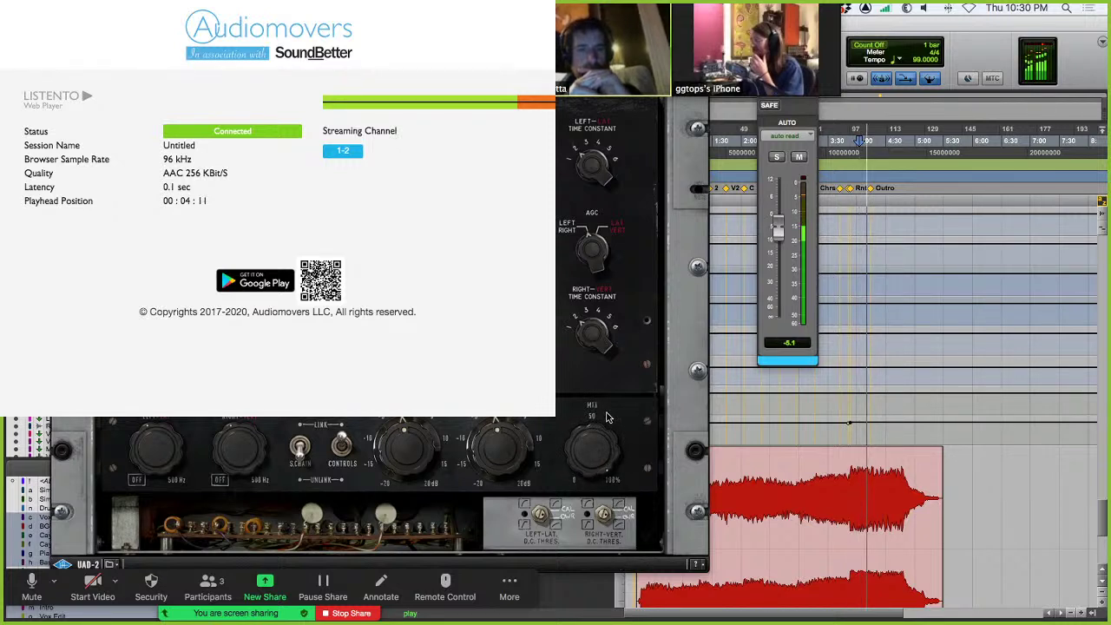
drag(607, 418, 607, 473)
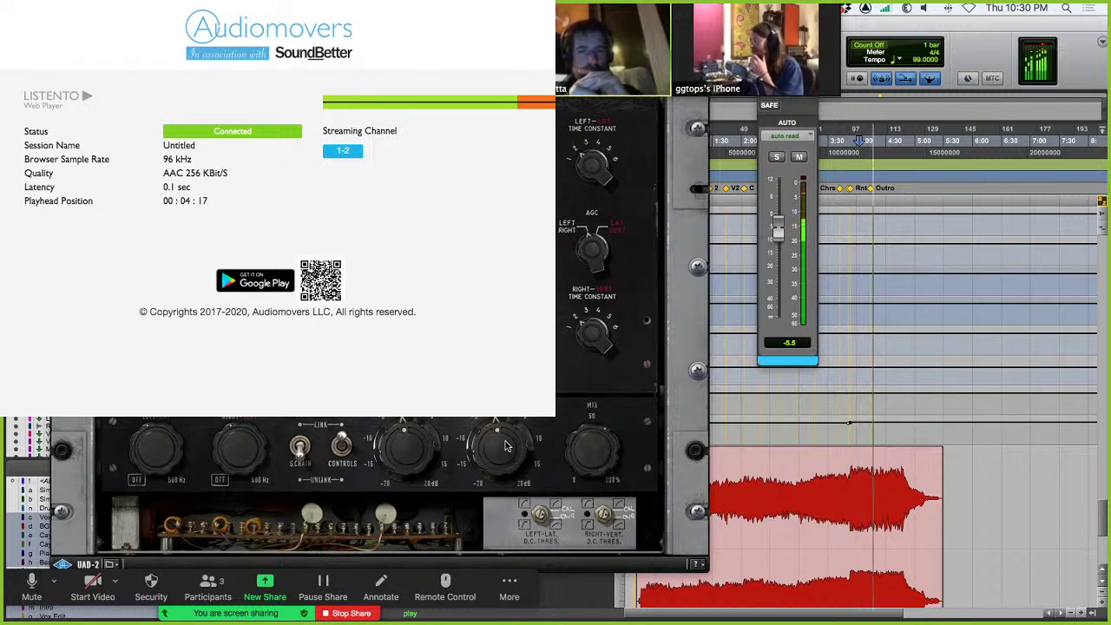
drag(508, 446, 508, 448)
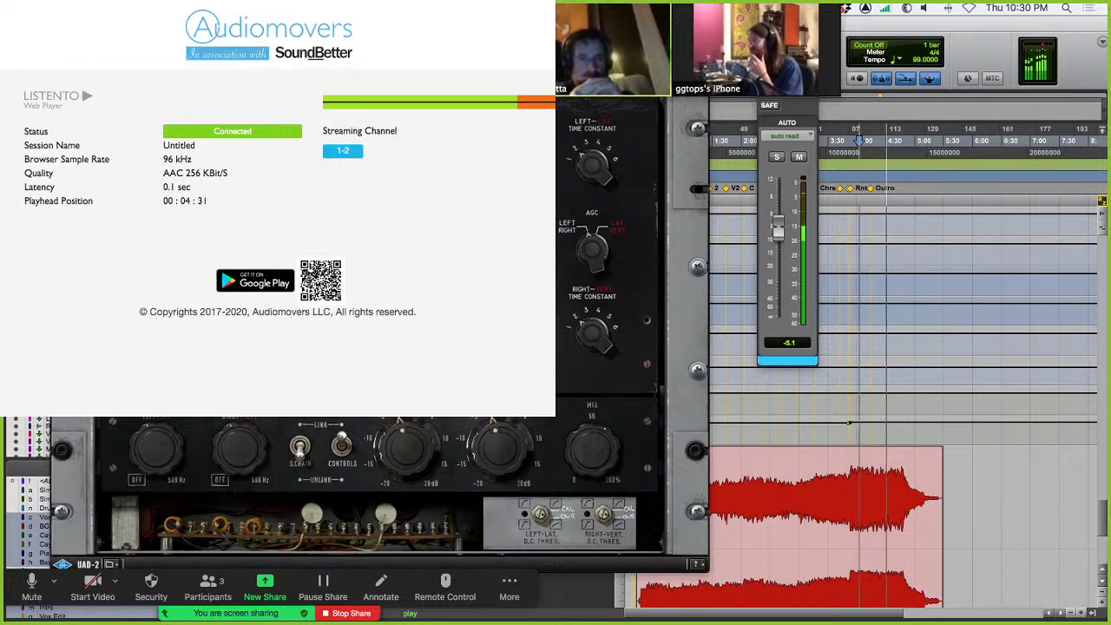
click(859, 141)
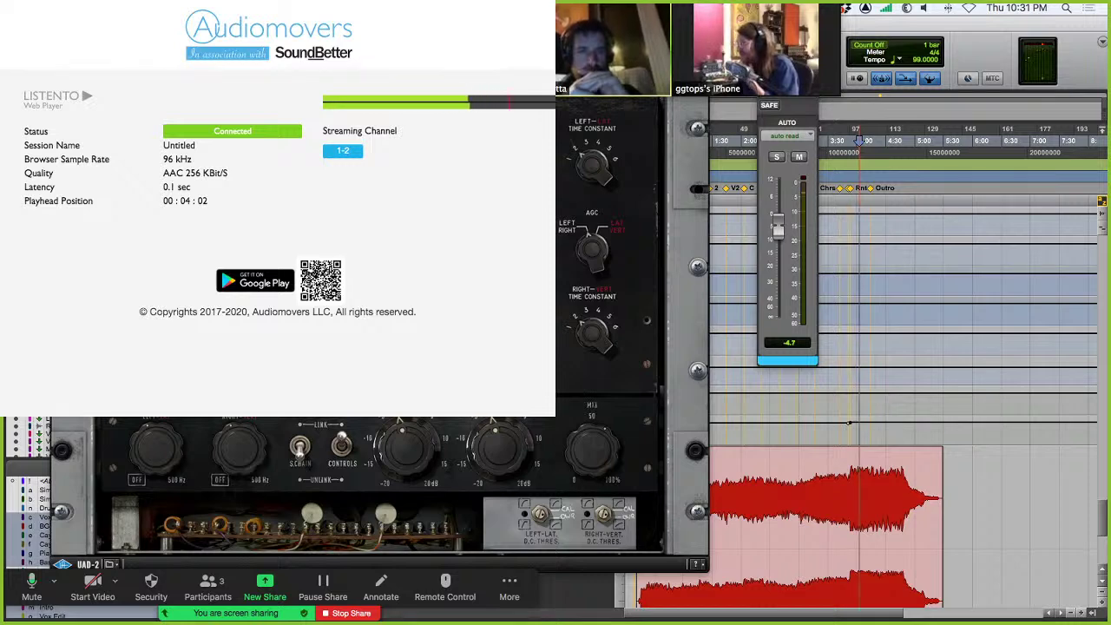
Turn off input monitoring on MIX 3, reopen its Fairchild 670, and play the section from about 4:02.
key(super+w)
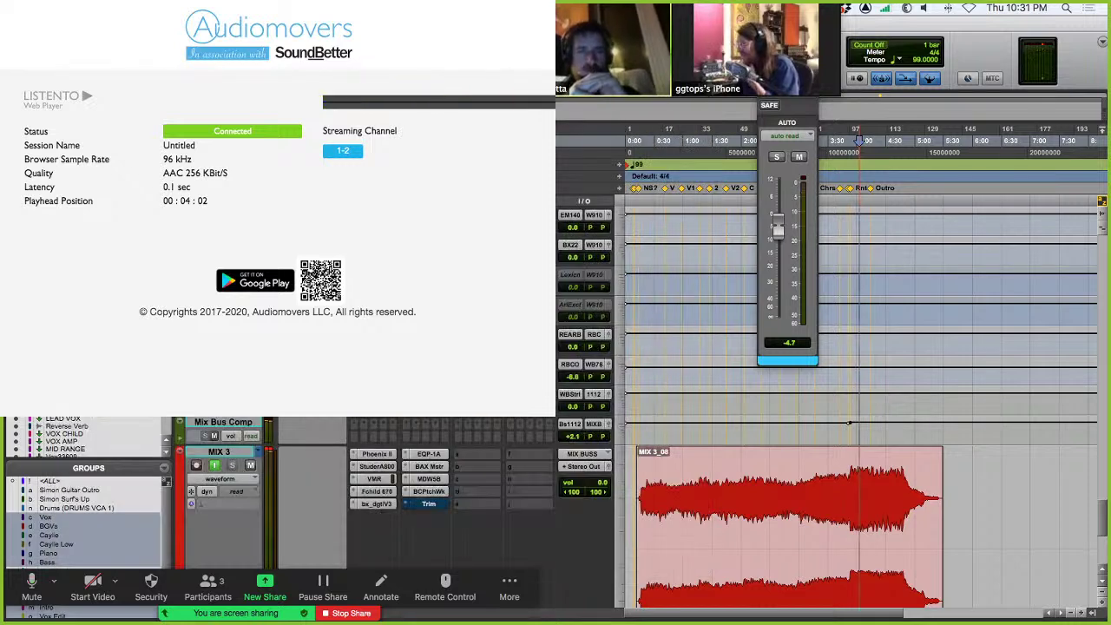
click(215, 466)
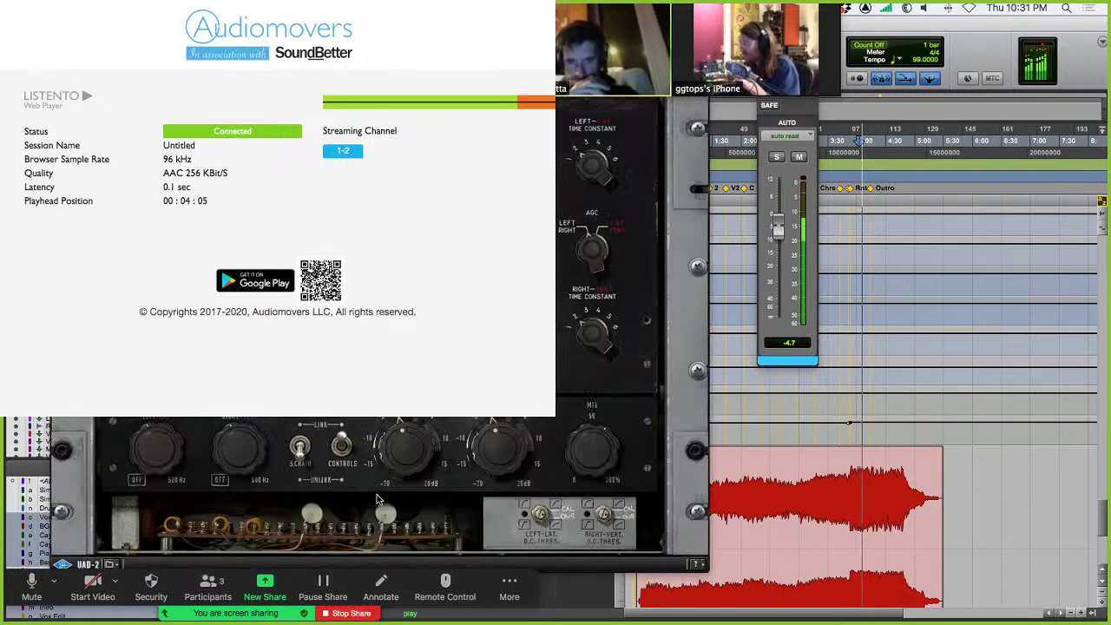
click(377, 490)
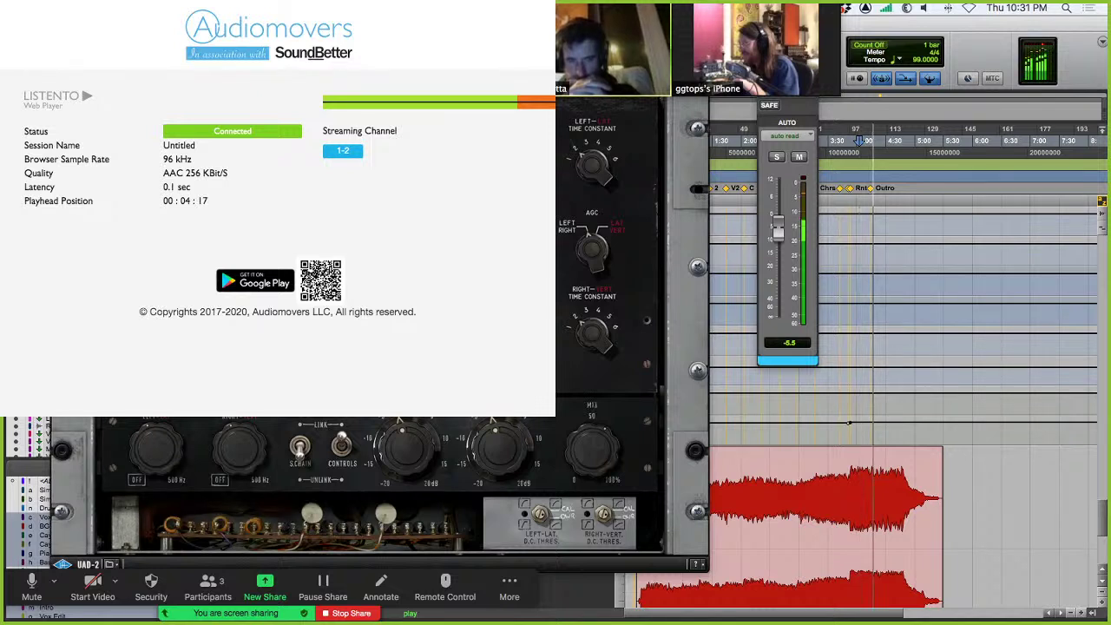
key(space)
key(space)
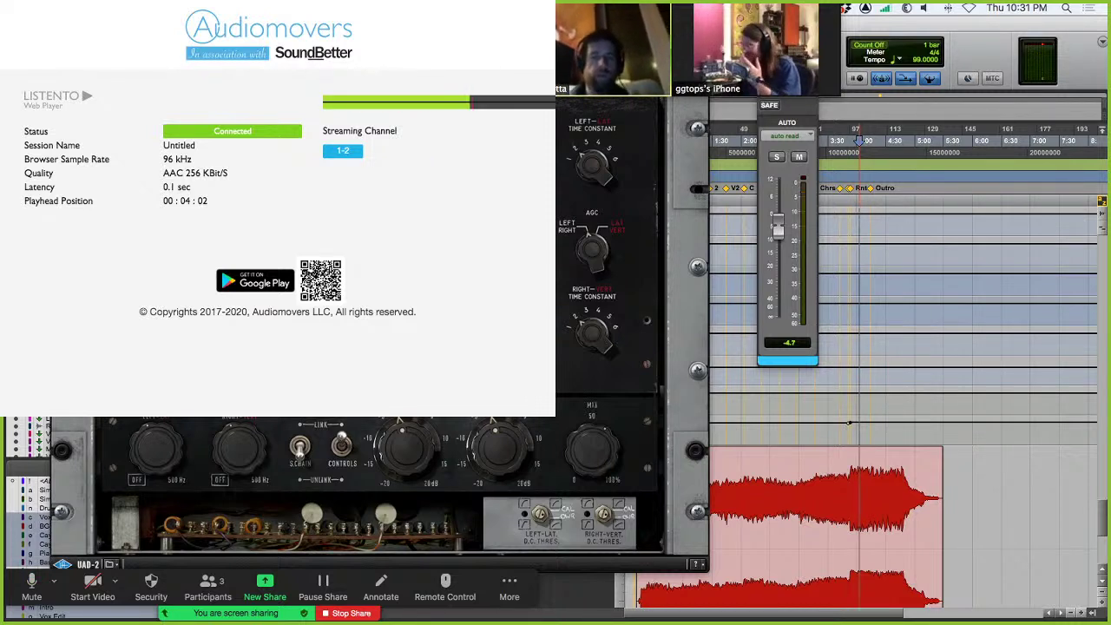
Close the Fairchild 670, review the tracks below MIX 3, and start switching to another application.
key(ctrl+alt+super+w)
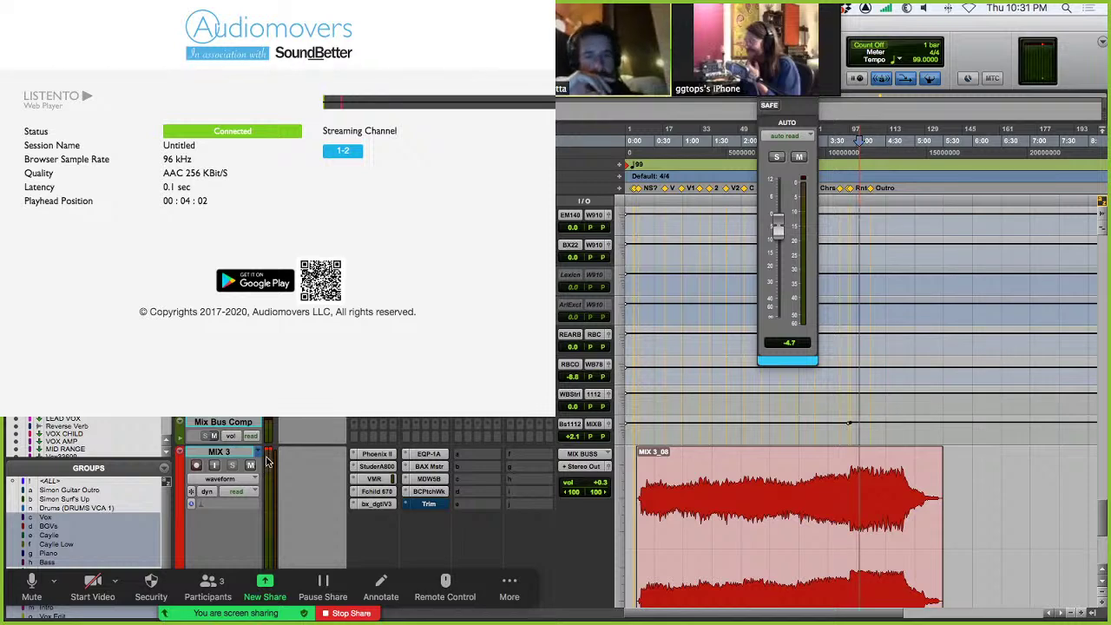
scroll(343, 449, down, 5)
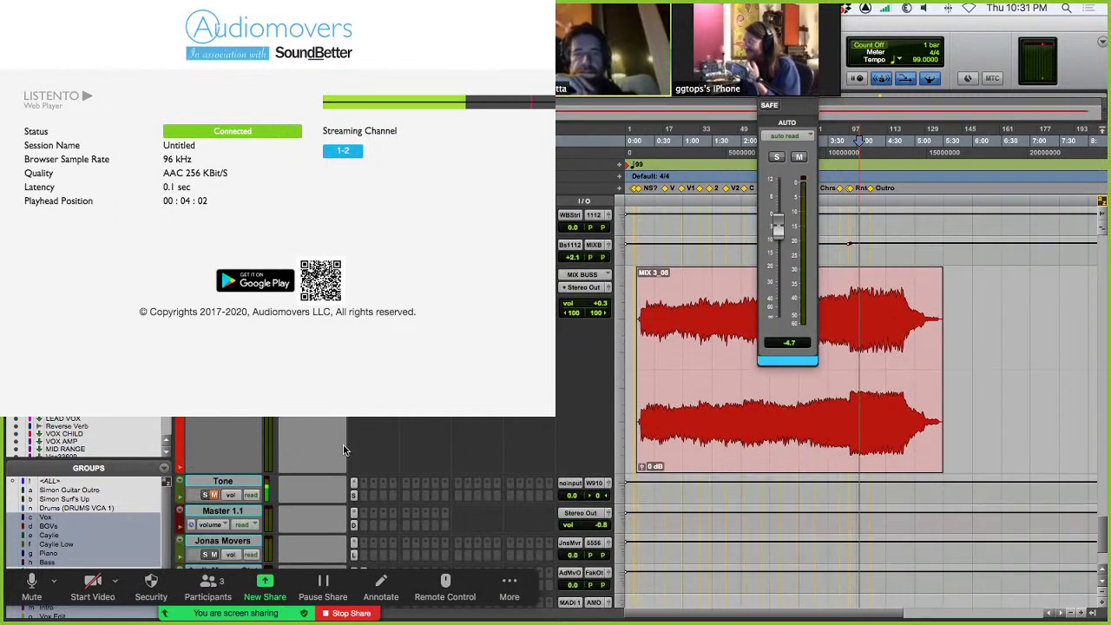
scroll(343, 449, up, 1)
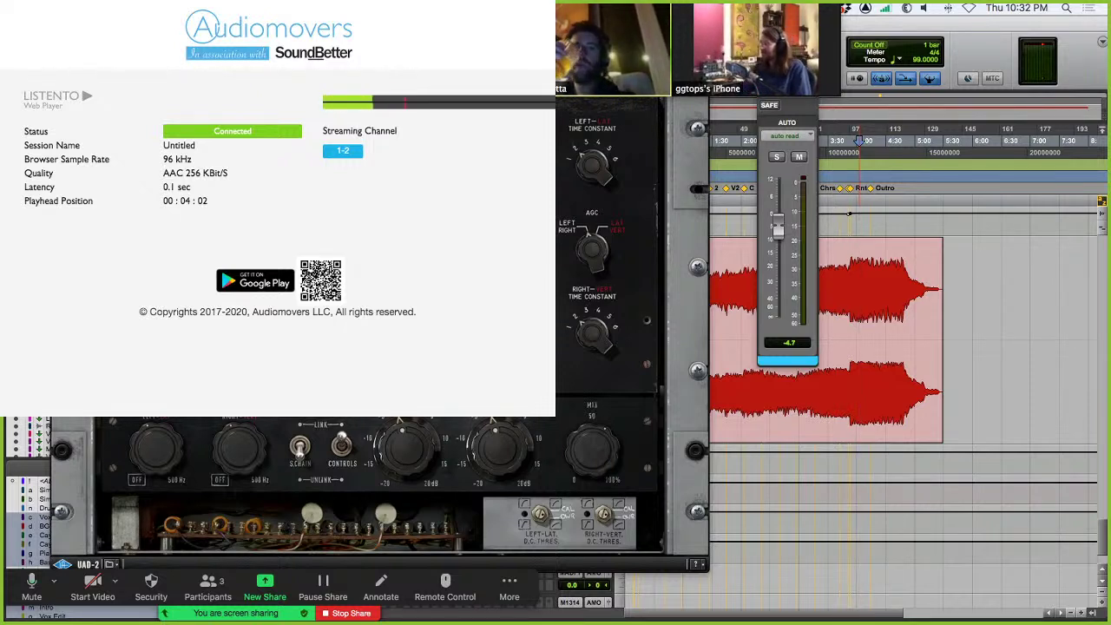
key(super+w)
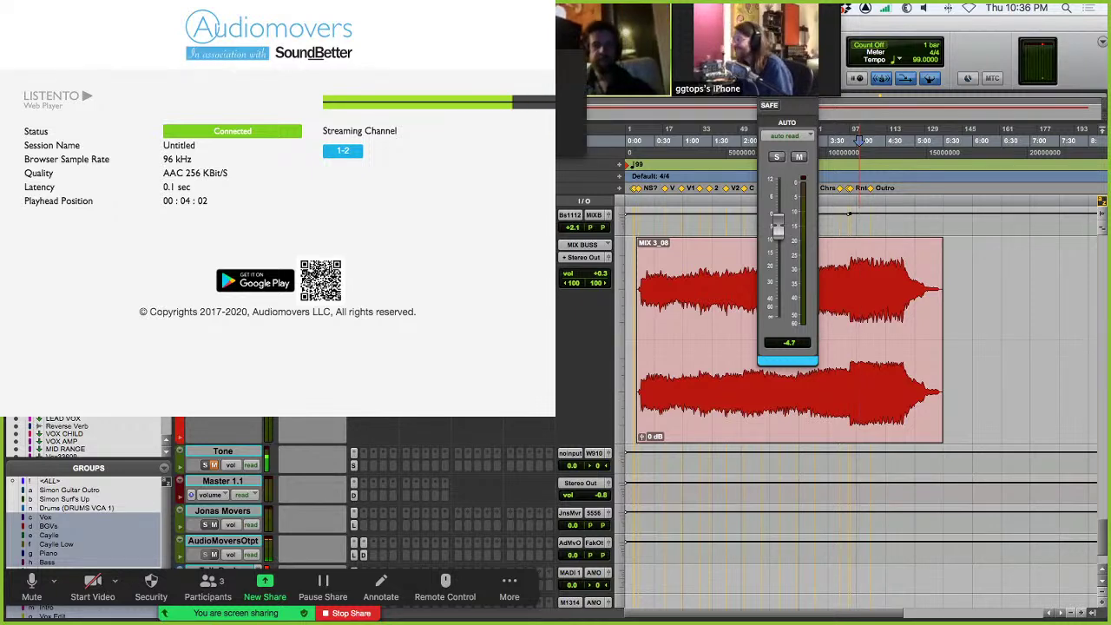
key(super+Tab)
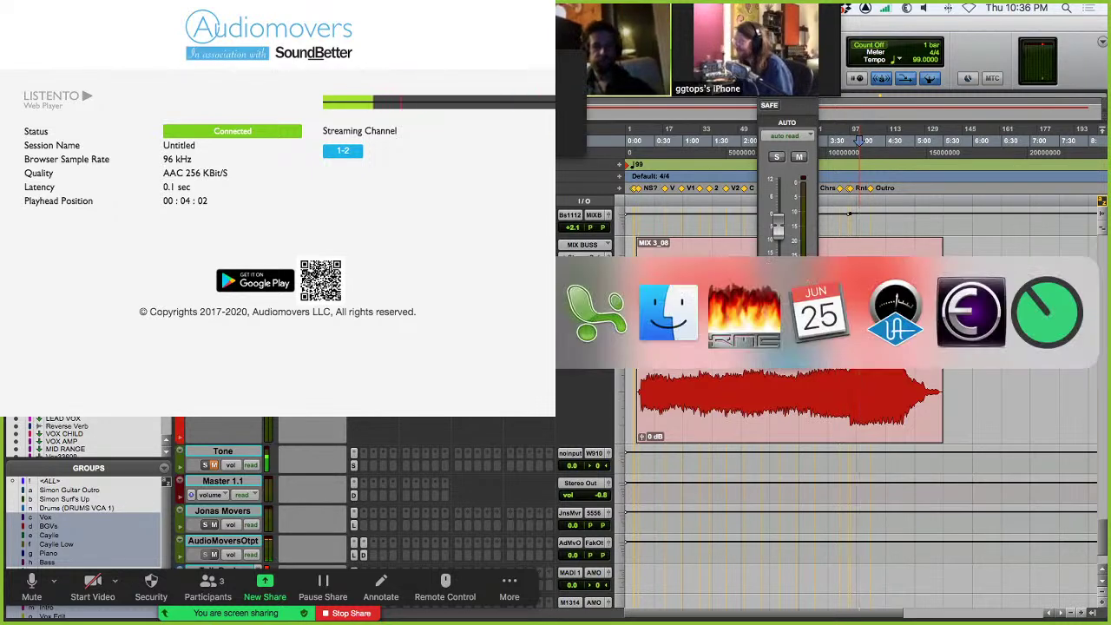